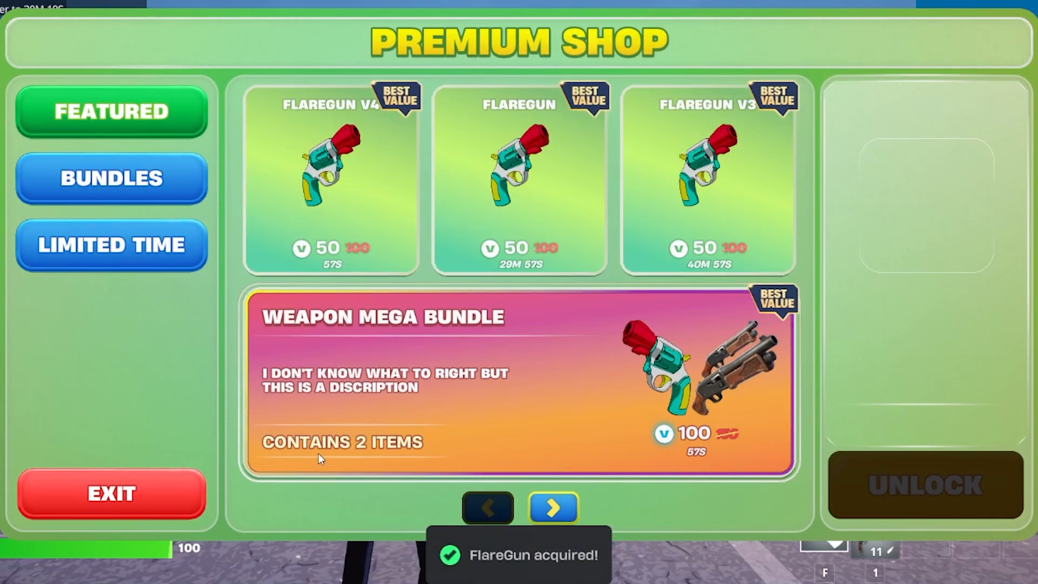
Browse the Bundles and Limited Time sections of the Premium Shop.
{"action": "left_click", "coordinate": [171, 196]}
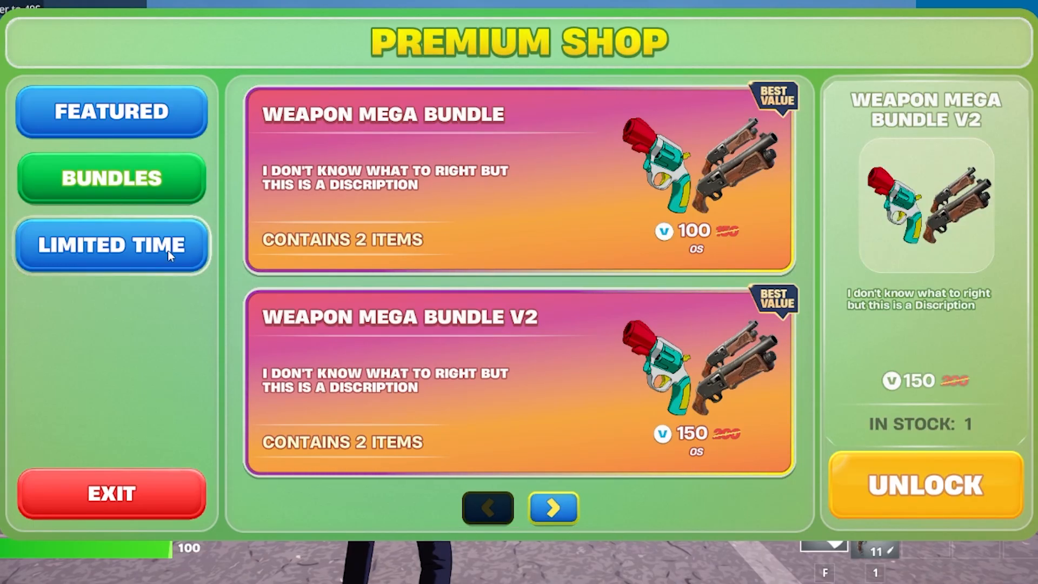
{"action": "left_click", "coordinate": [168, 252]}
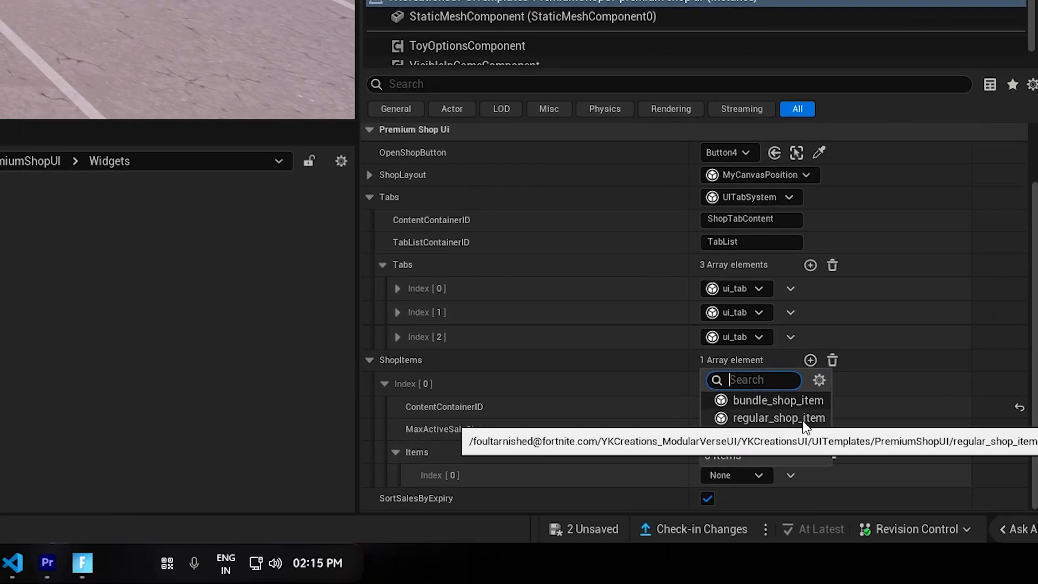
{"action": "left_click", "coordinate": [776, 417]}
Name the first shop item Shotgun, describe it as "This is a Discription" and set its short description to "This is a Short Description".
{"action": "scroll", "coordinate": [605, 376], "scroll_direction": "down", "scroll_amount": 1}
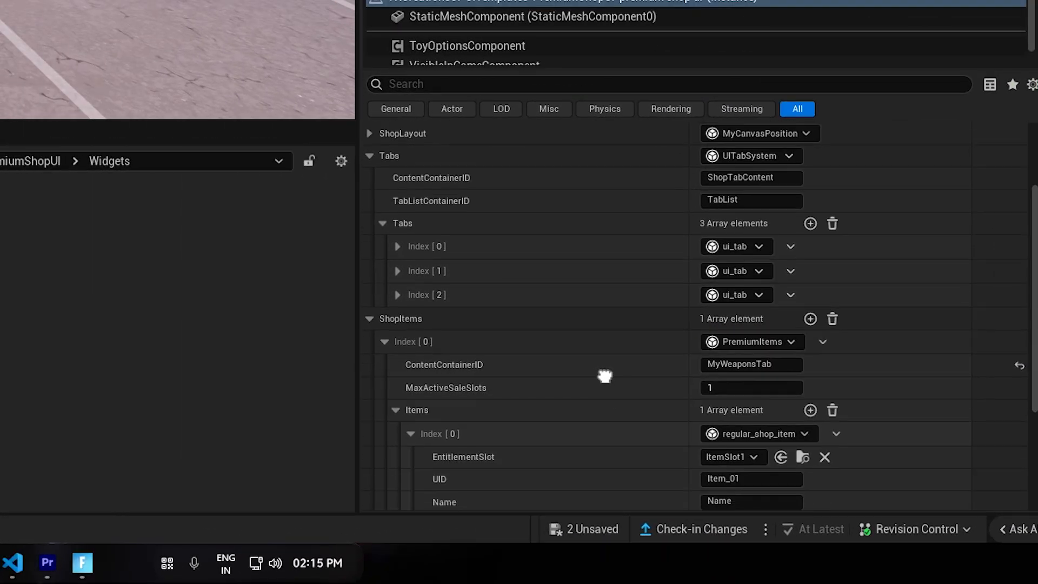
{"action": "scroll", "coordinate": [604, 376], "scroll_direction": "down", "scroll_amount": 4}
{"action": "left_click", "coordinate": [752, 293]}
{"action": "type", "text": "Shotgun"}
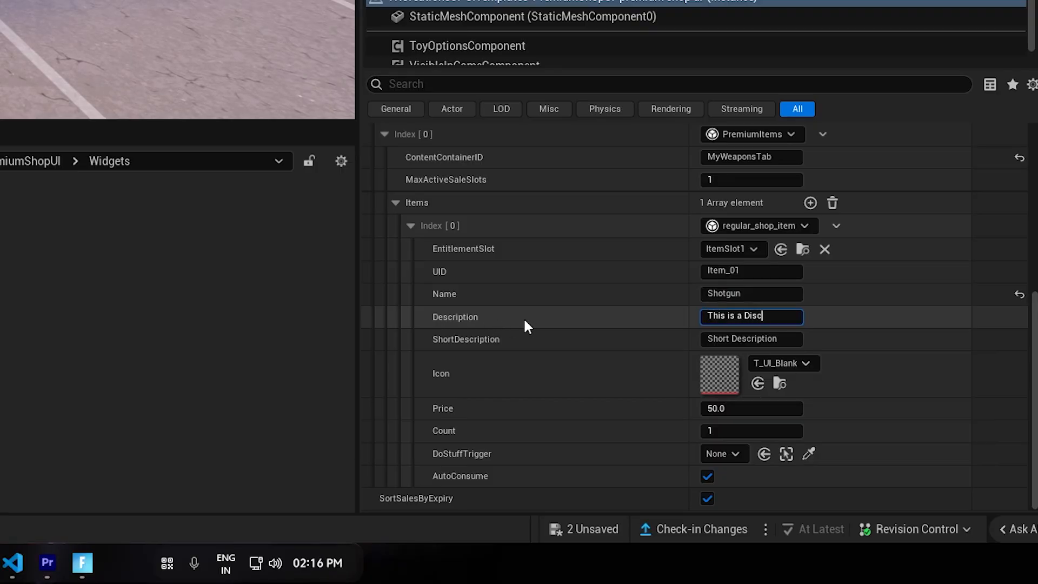
{"action": "type", "text": "ription"}
{"action": "key", "text": "Tab"}
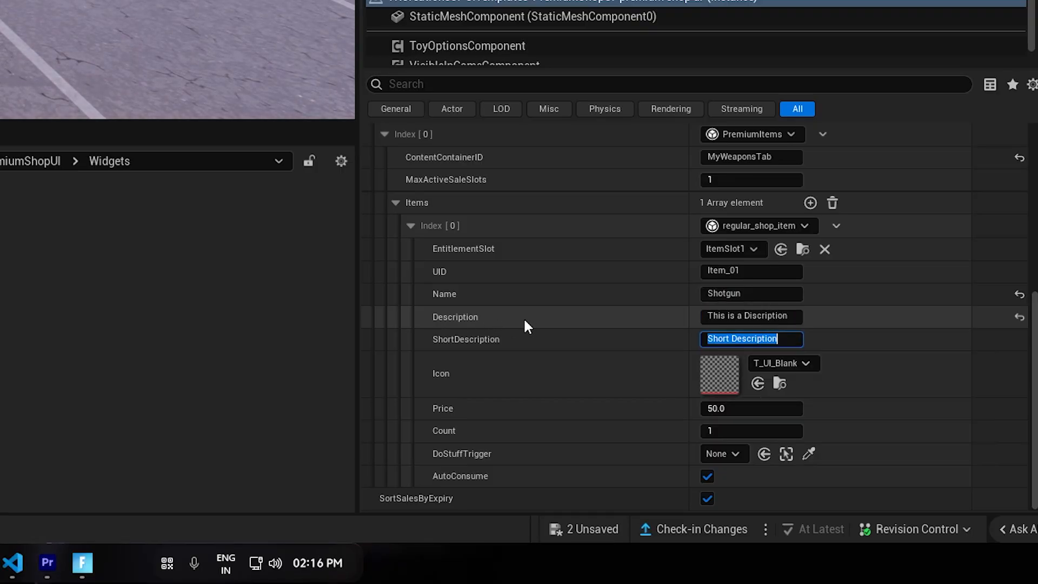
{"action": "key", "text": "Home"}
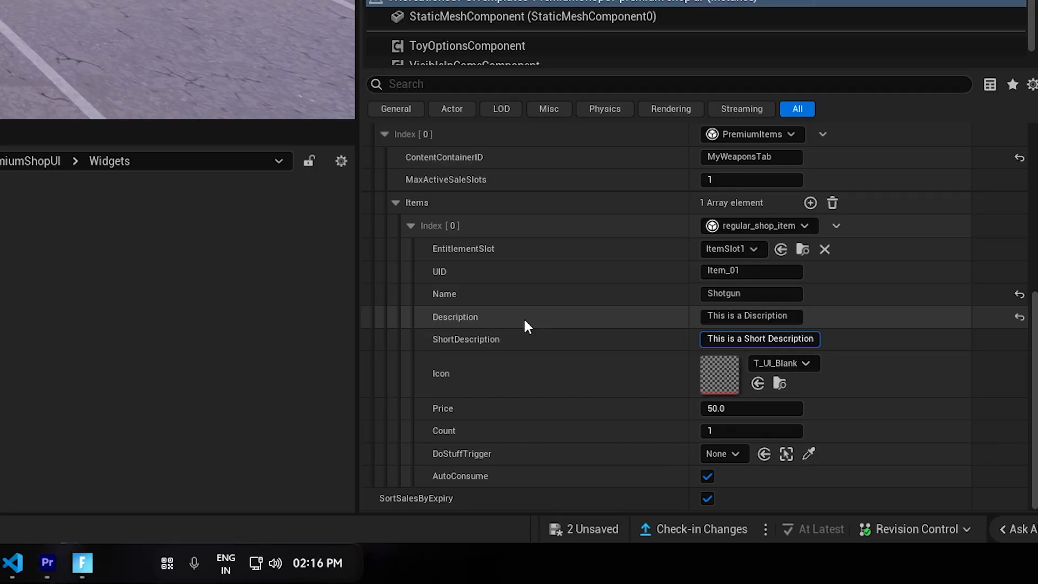
{"action": "key", "text": "Return"}
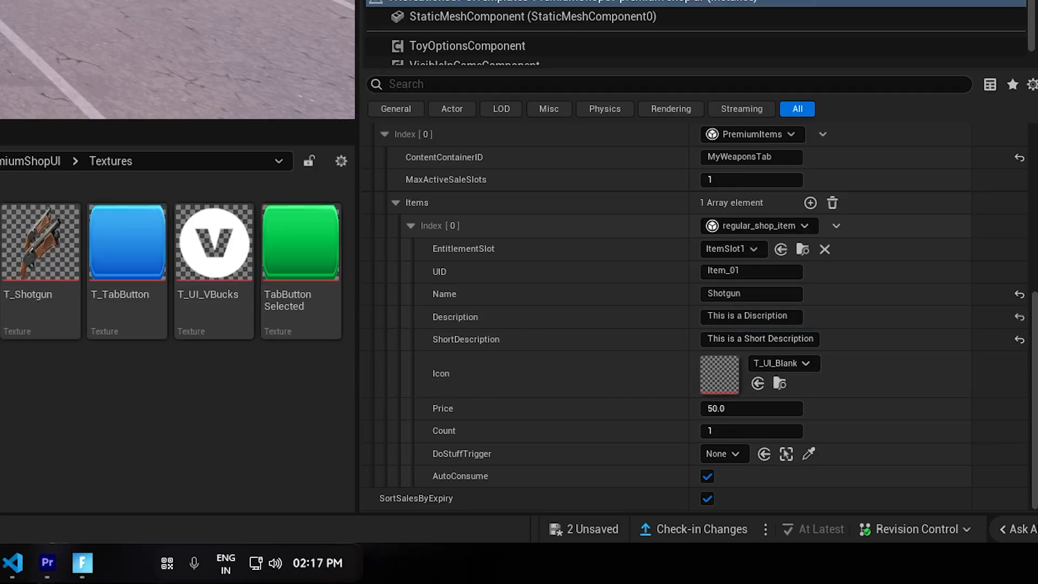
Walk to the in-game machine, open the Premium Shop and preview FlareGun v4, FlareGun and Weapon Mega Bundle.
{"action": "key", "text": "w"}
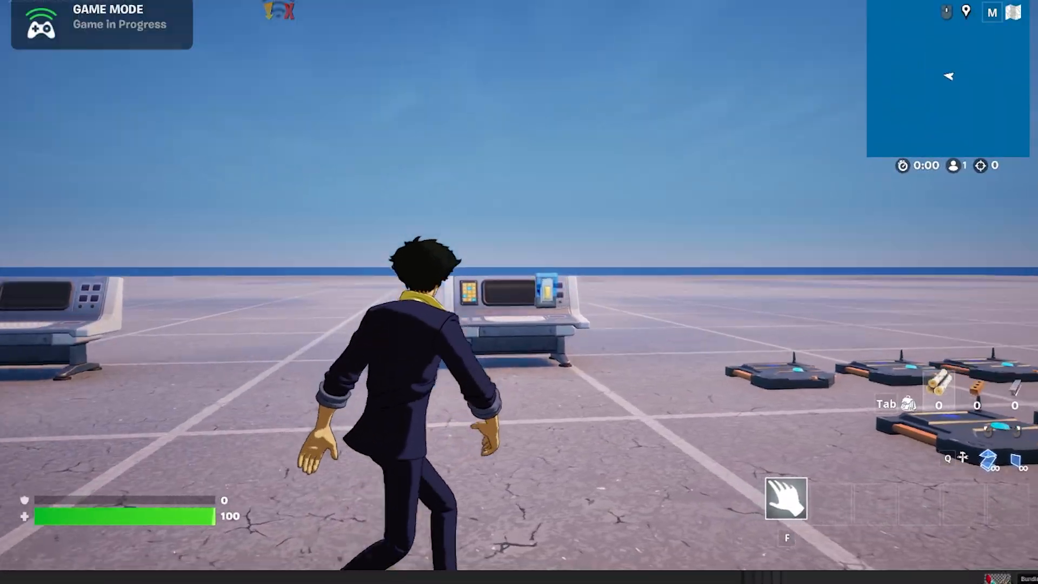
{"action": "key", "text": "e"}
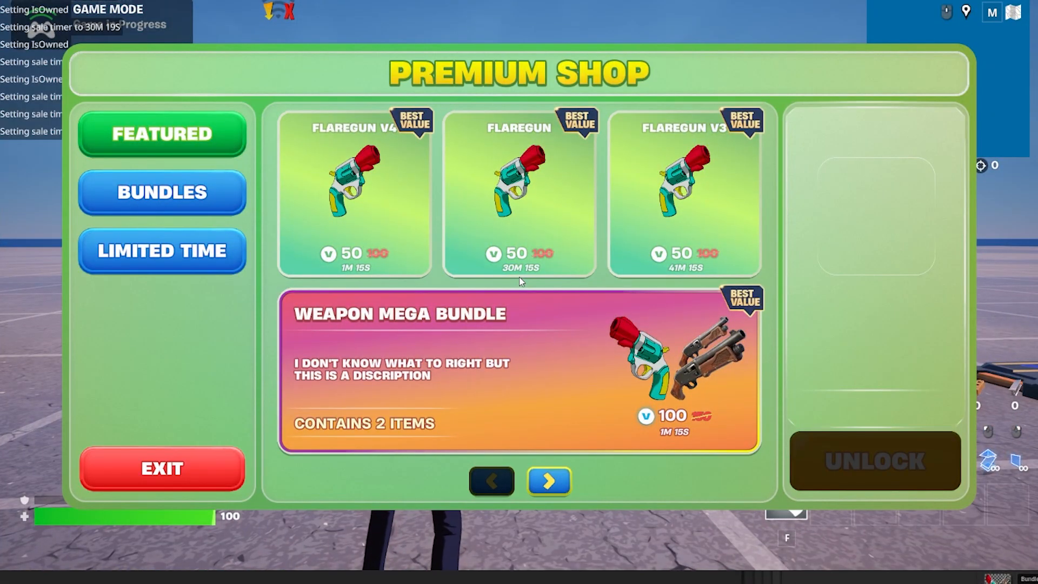
{"action": "left_click", "coordinate": [363, 253]}
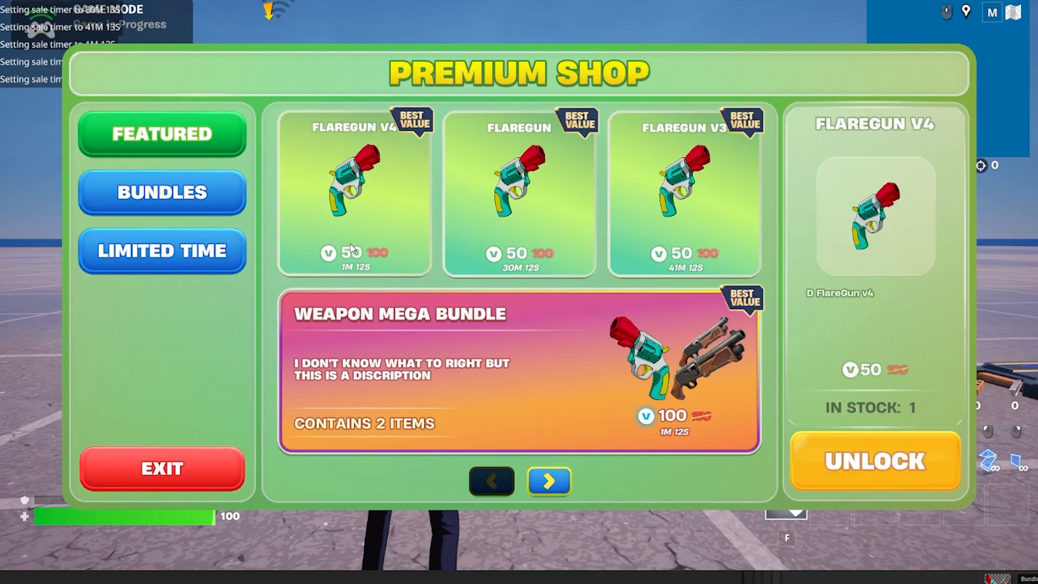
{"action": "left_click", "coordinate": [493, 231]}
{"action": "left_click", "coordinate": [621, 328]}
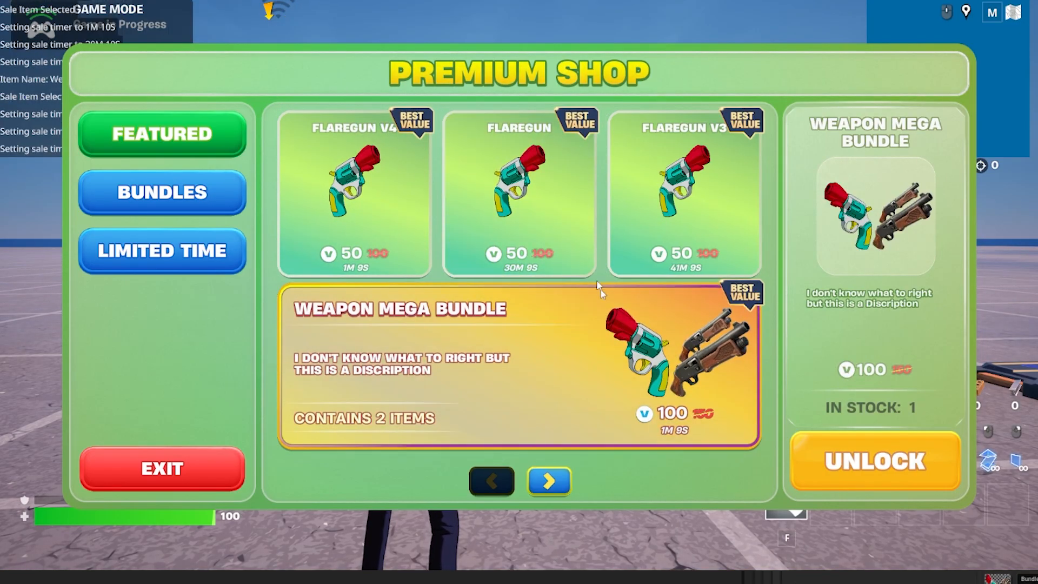
{"action": "left_click", "coordinate": [573, 259]}
Page through all Featured items, previewing Mammoth and Weapon Mega Bundle on the last page, and return to the first page.
{"action": "left_click", "coordinate": [549, 483]}
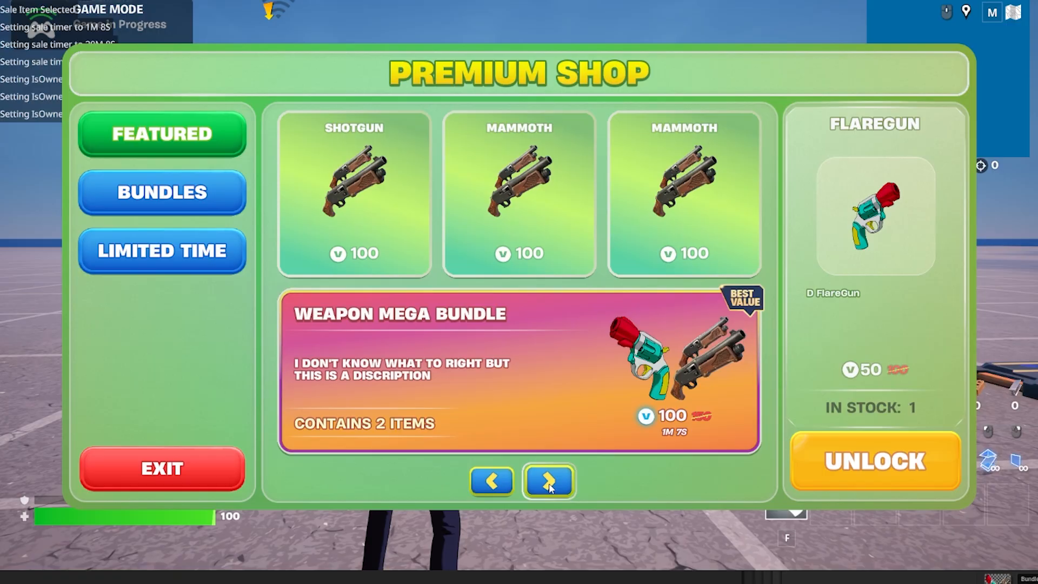
{"action": "left_click", "coordinate": [550, 484]}
{"action": "left_click", "coordinate": [418, 253]}
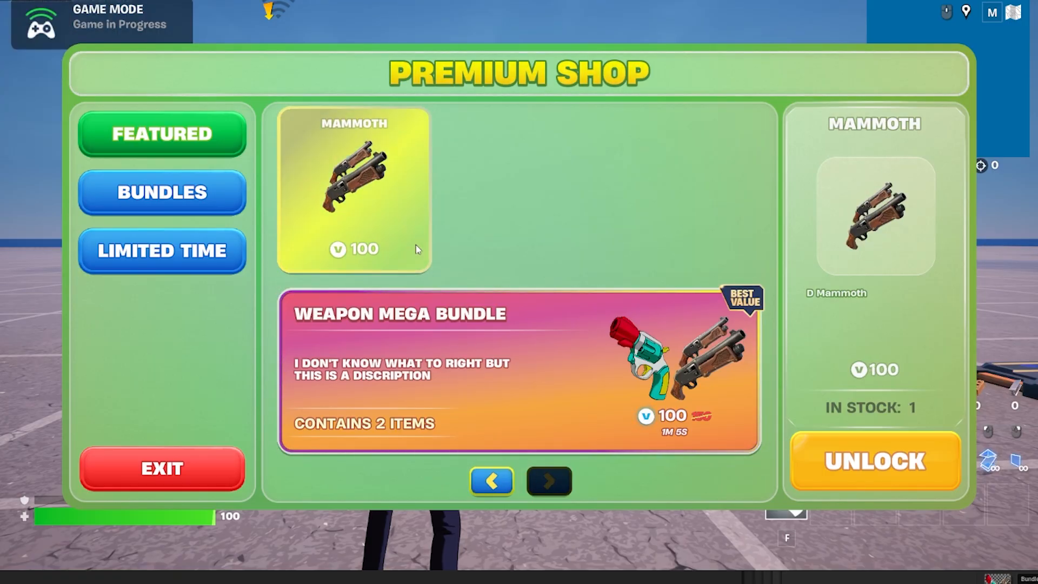
{"action": "left_click", "coordinate": [484, 427]}
{"action": "left_click", "coordinate": [492, 481]}
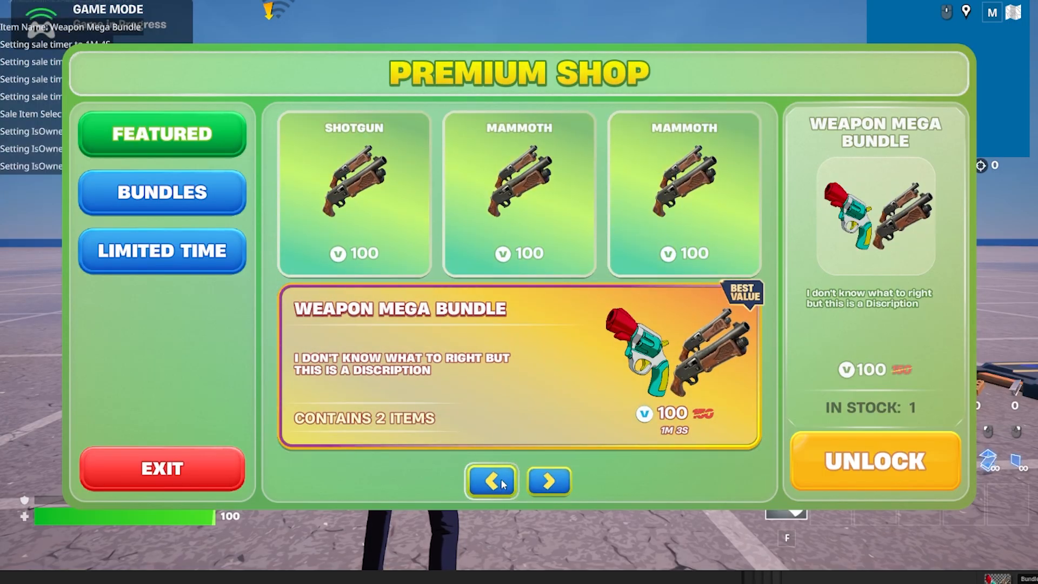
{"action": "left_click", "coordinate": [492, 481]}
Unlock the Featured FlareGun and complete its purchase.
{"action": "left_click", "coordinate": [572, 225]}
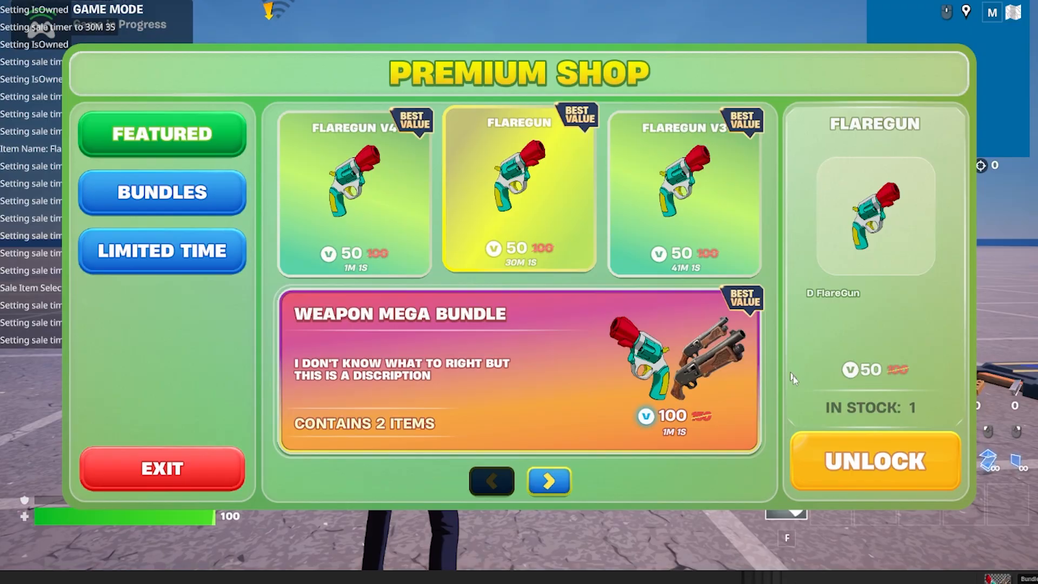
{"action": "left_click", "coordinate": [876, 461]}
{"action": "left_click", "coordinate": [349, 450]}
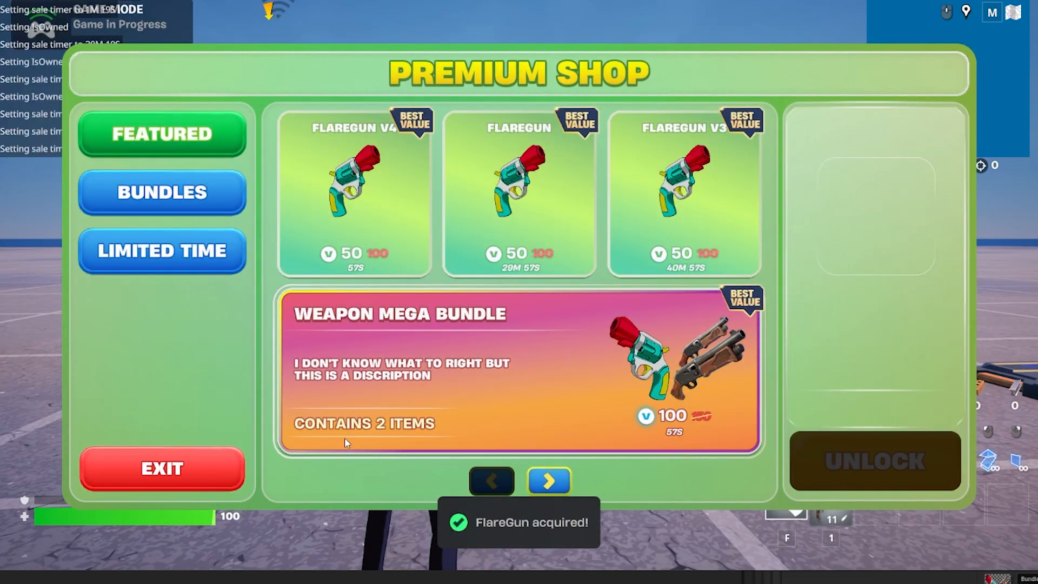
Browse both pages of the Bundles section and preview Weapon Mega Bundle V2.
{"action": "left_click", "coordinate": [212, 211]}
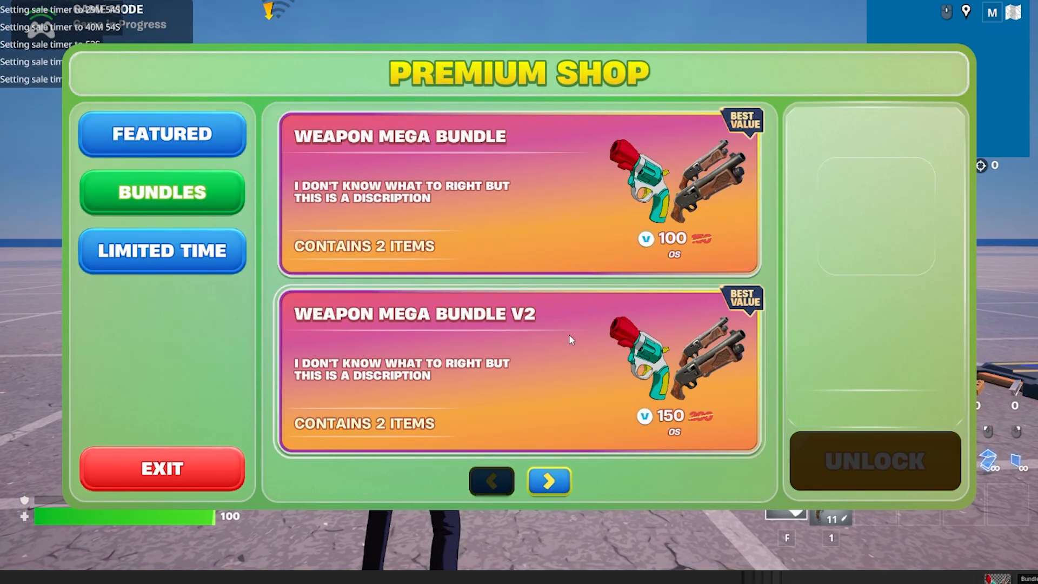
{"action": "left_click", "coordinate": [571, 339]}
{"action": "left_click", "coordinate": [547, 480]}
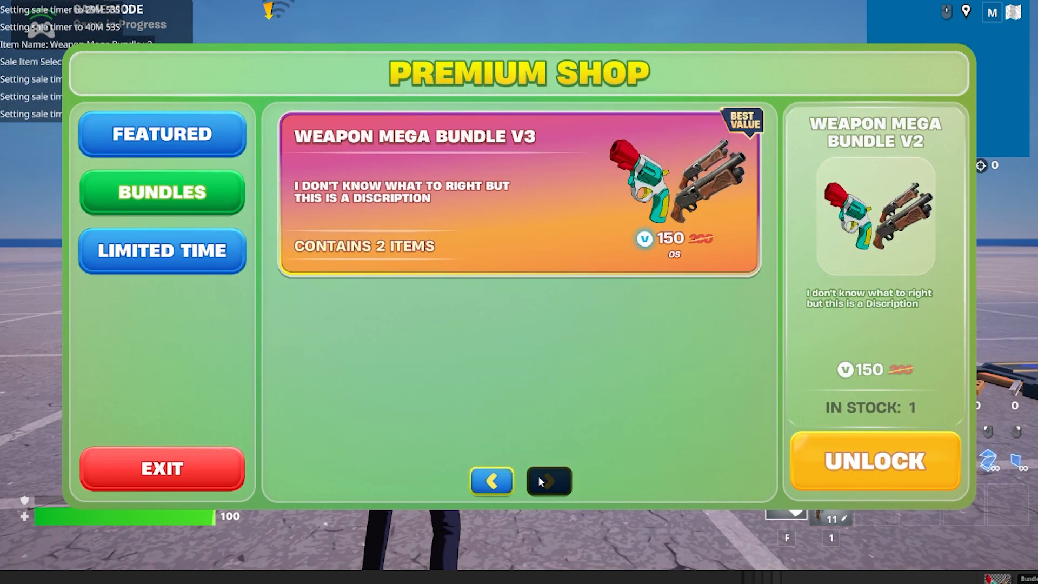
{"action": "left_click", "coordinate": [508, 478]}
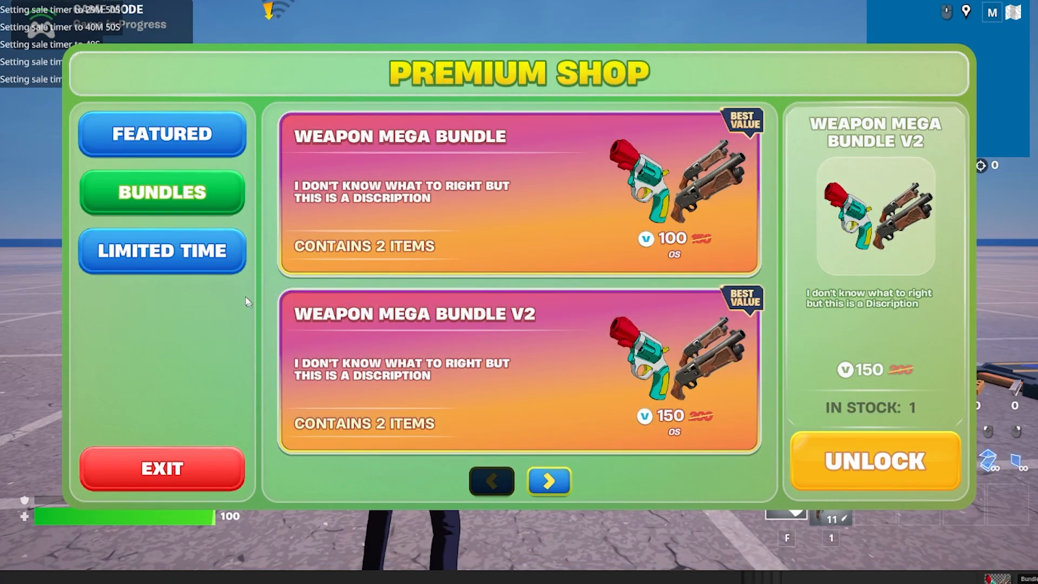
Preview the Shotgun L7 offer in the Limited Time section, and return to the Featured items.
{"action": "left_click", "coordinate": [213, 258]}
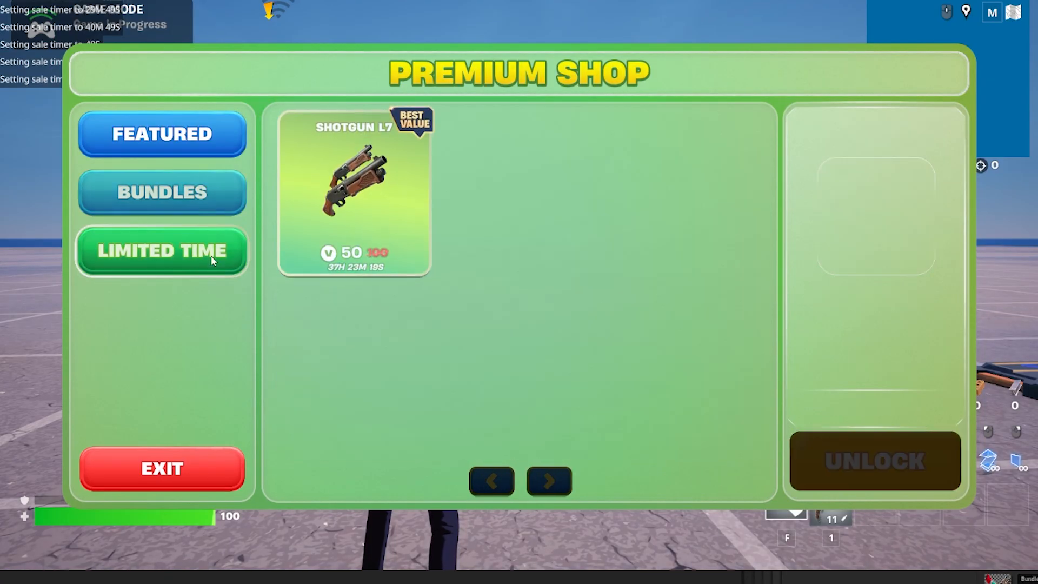
{"action": "left_click", "coordinate": [344, 252]}
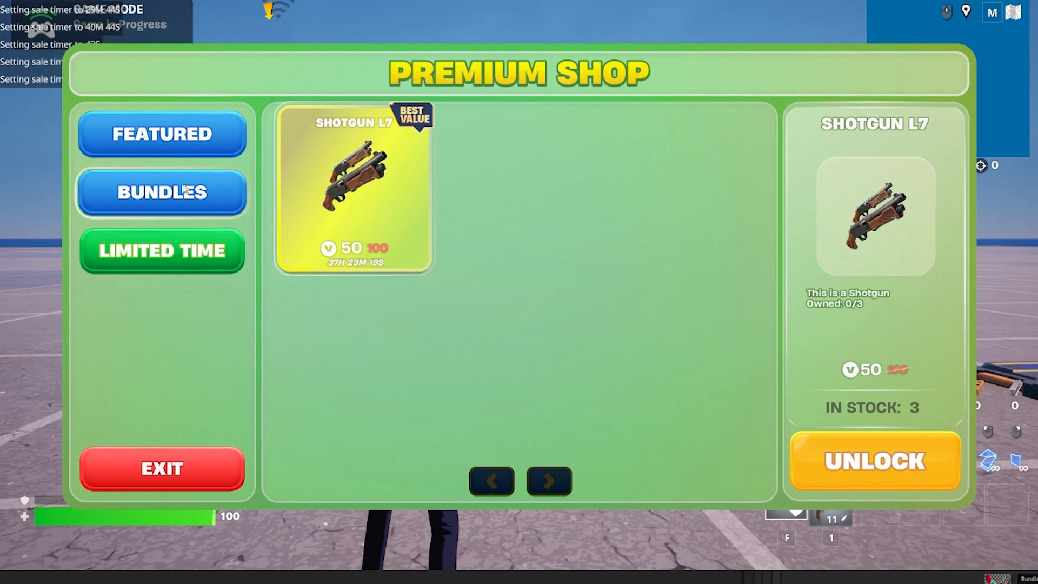
{"action": "left_click", "coordinate": [499, 480]}
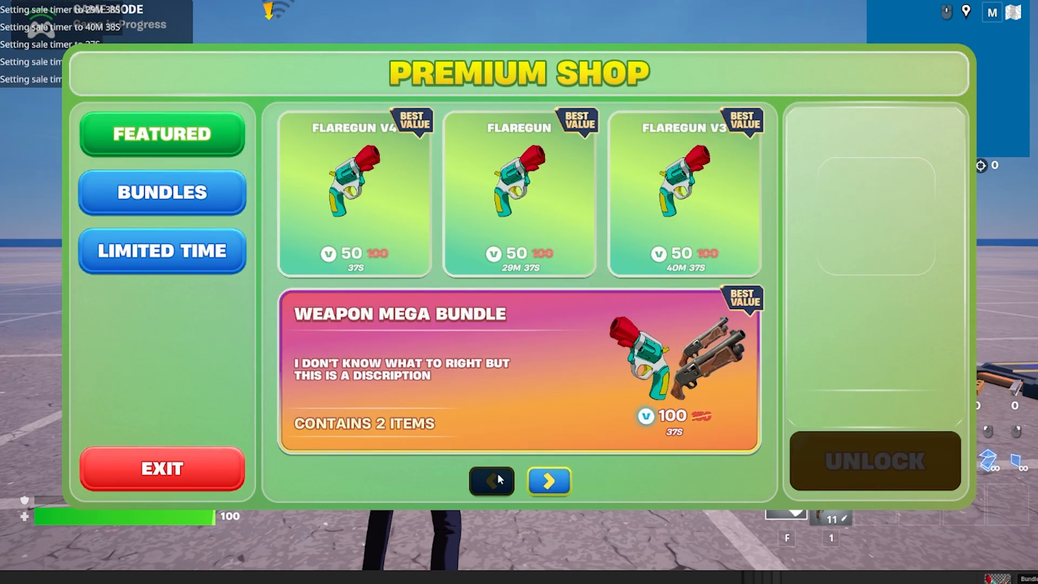
Purchase the Shotgun for 100 V-Bucks from the second Featured page, and exit the shop.
{"action": "left_click", "coordinate": [549, 482]}
{"action": "left_click", "coordinate": [399, 220]}
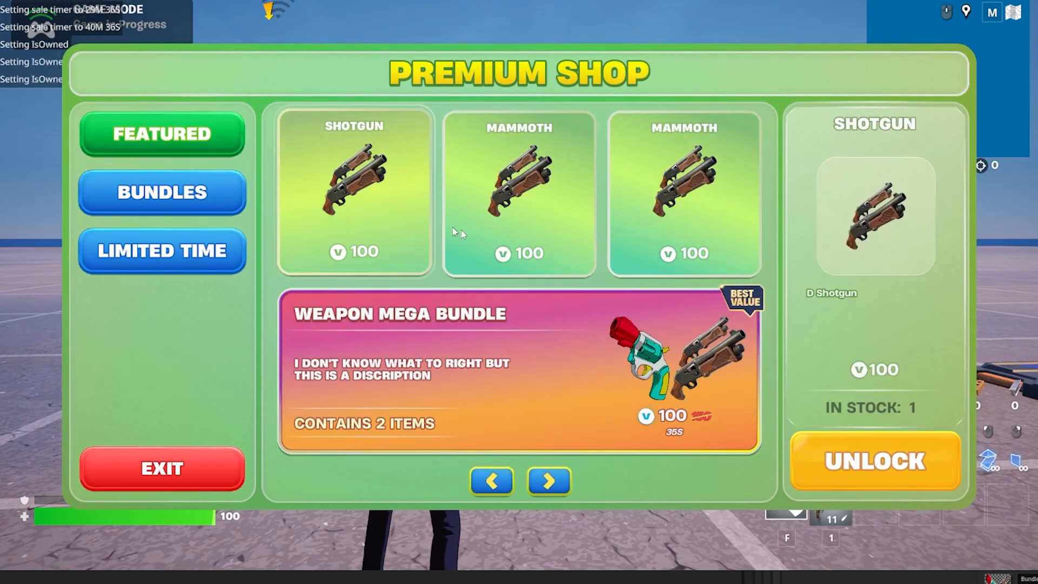
{"action": "left_click", "coordinate": [887, 458]}
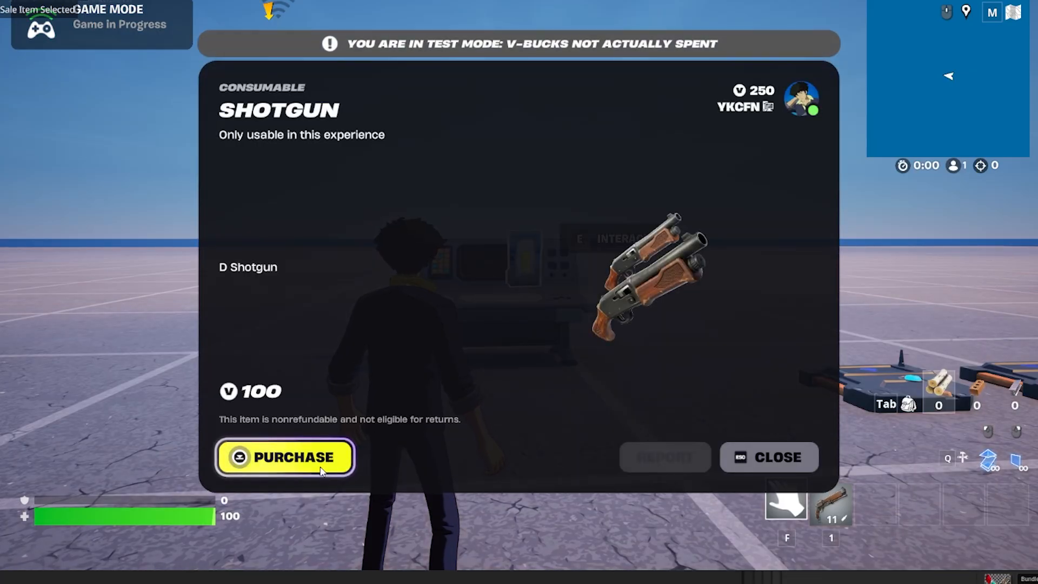
{"action": "left_click", "coordinate": [320, 471]}
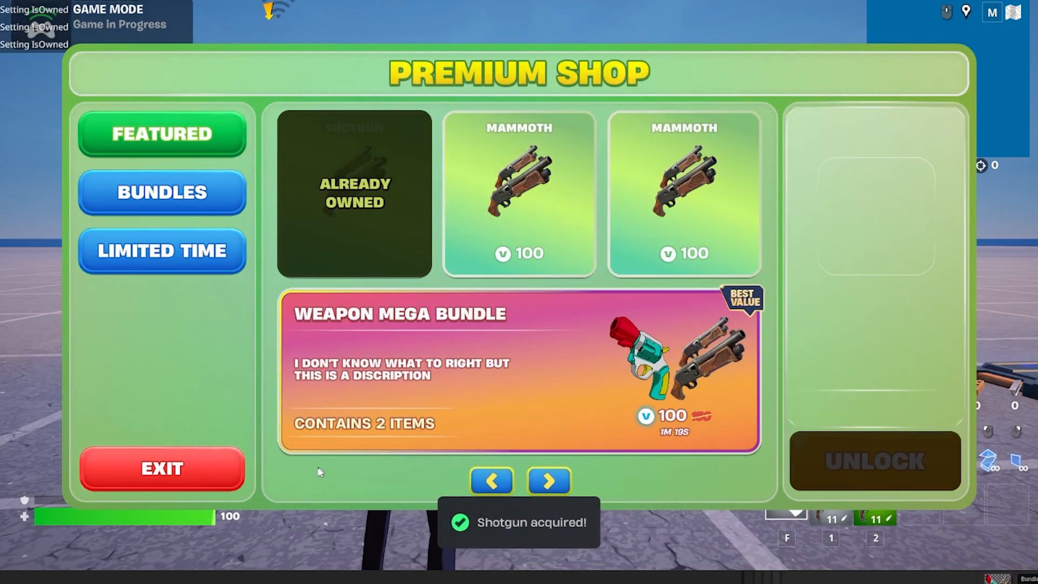
{"action": "left_click", "coordinate": [225, 487]}
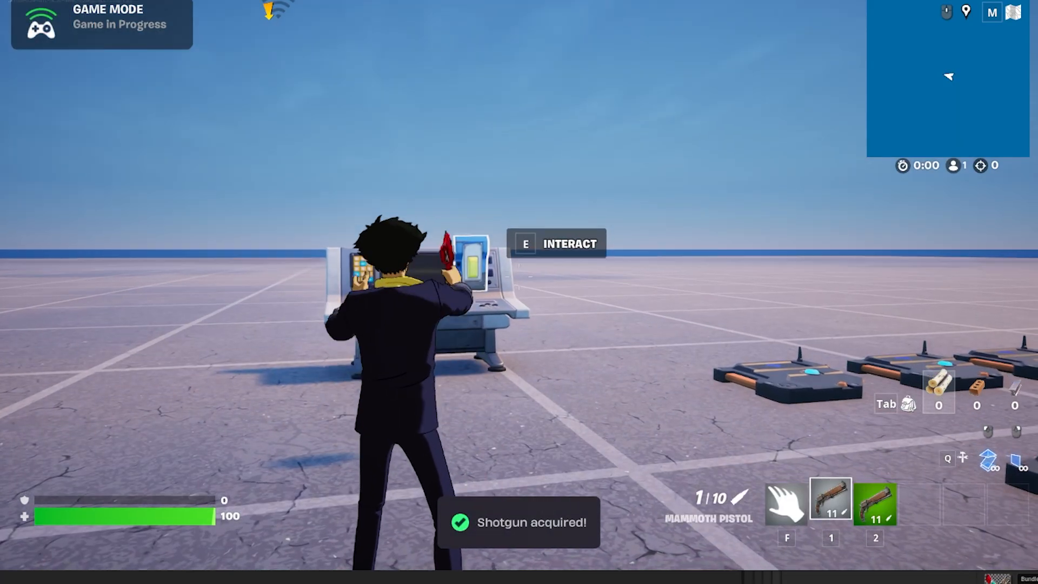
Reopen the Premium Shop and preview the Featured Weapon Mega Bundle V2 and FlareGun V2.
{"action": "key", "text": "e"}
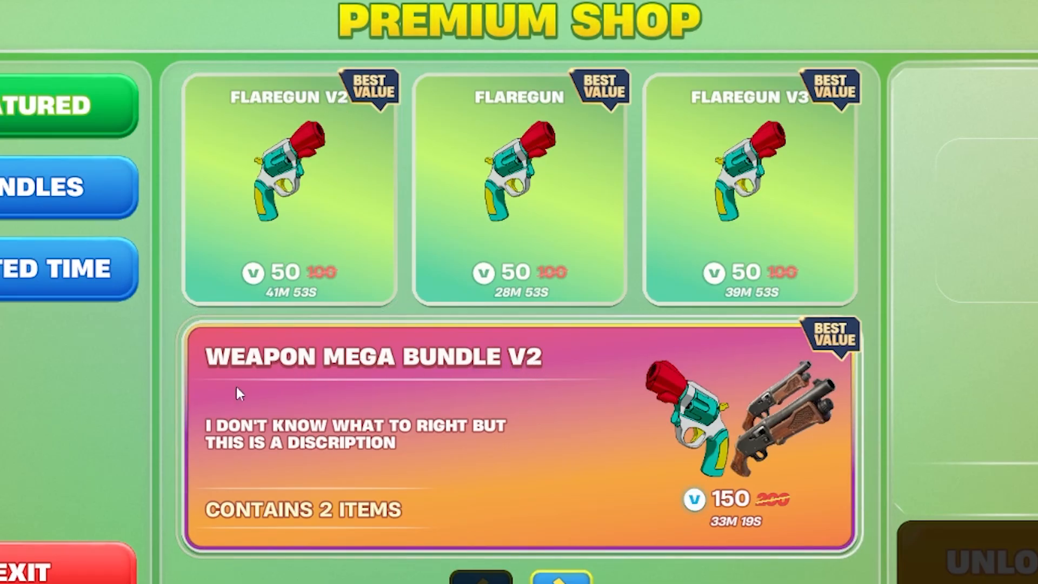
{"action": "left_click", "coordinate": [512, 367]}
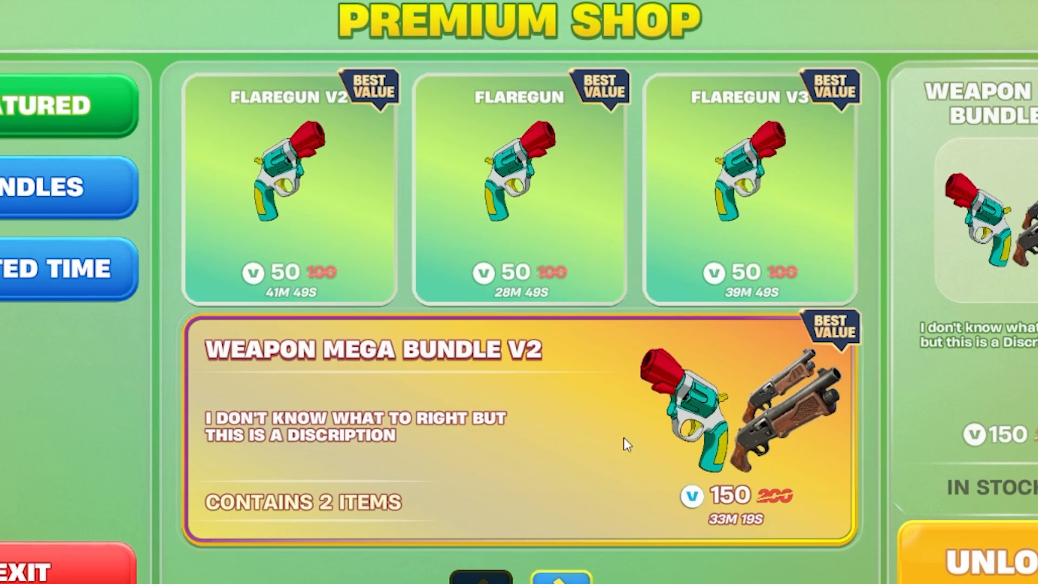
{"action": "left_click", "coordinate": [308, 266]}
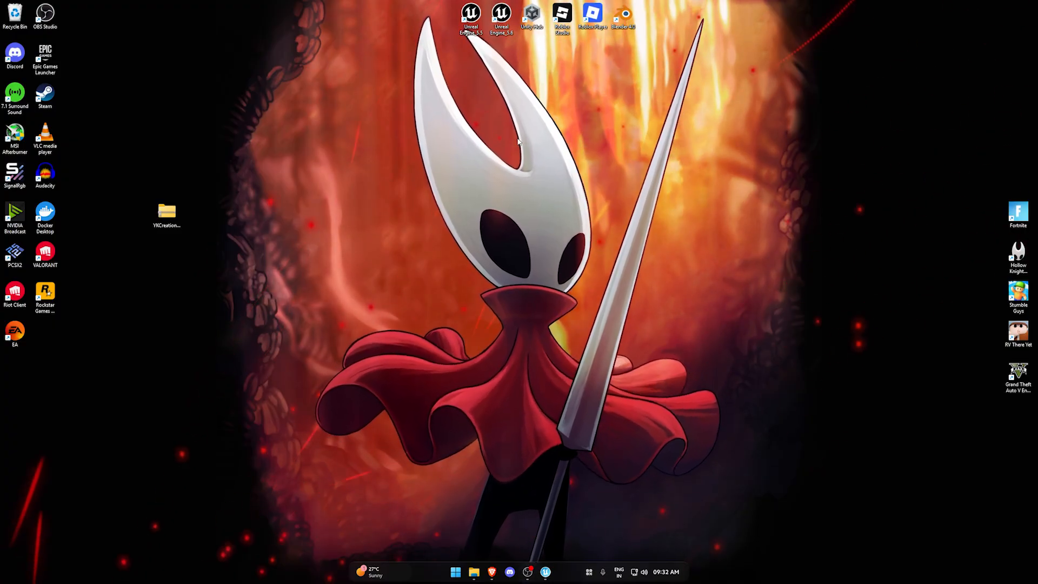
Reposition the YKCreations_PremiumShopUI_v1.zip archive on the desktop.
{"action": "left_click_drag", "start_coordinate": [178, 207], "coordinate": [148, 236]}
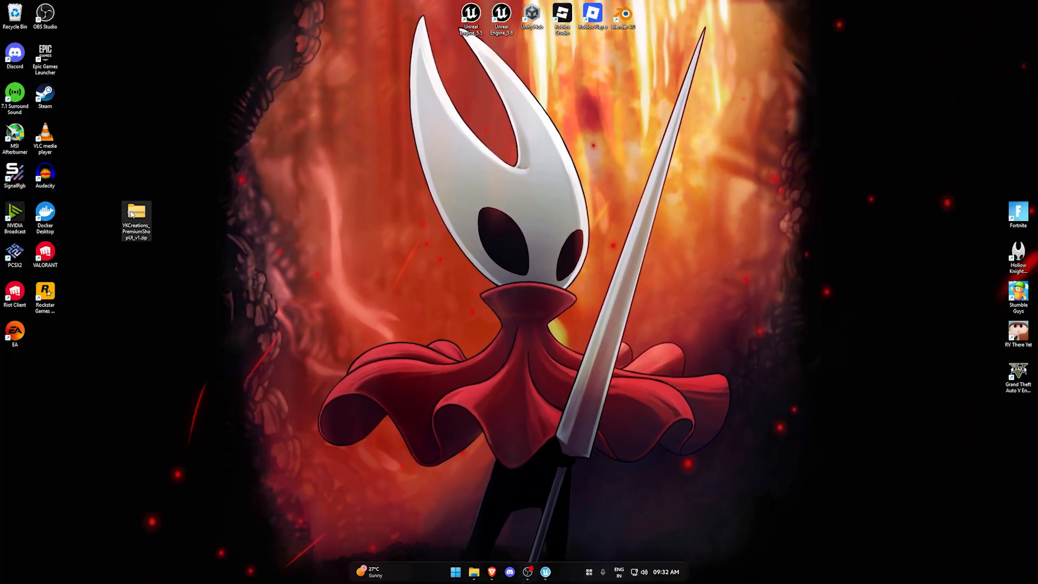
{"action": "left_click", "coordinate": [148, 262]}
{"action": "left_click", "coordinate": [143, 238]}
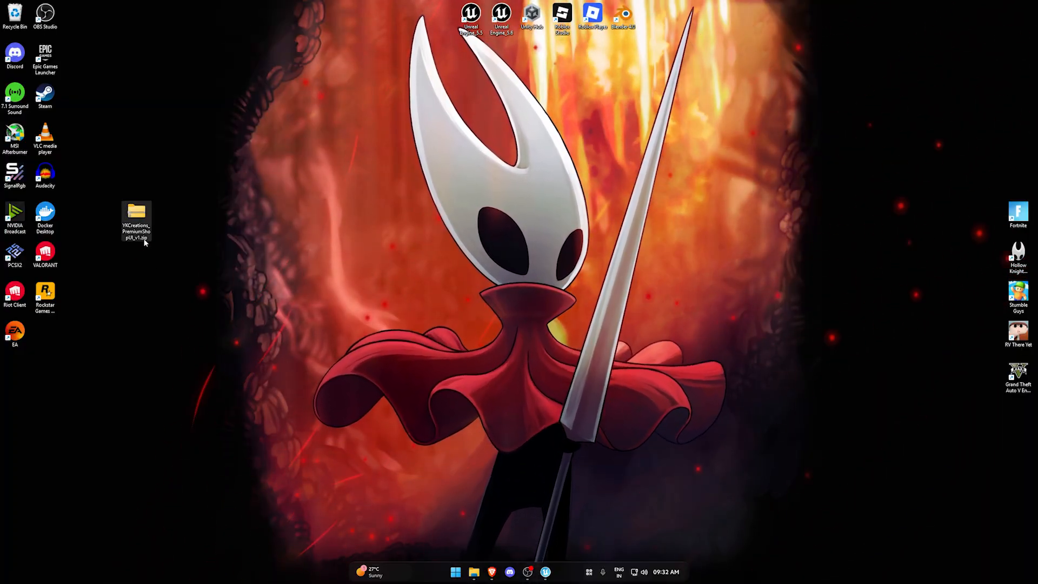
{"action": "left_click", "coordinate": [146, 259]}
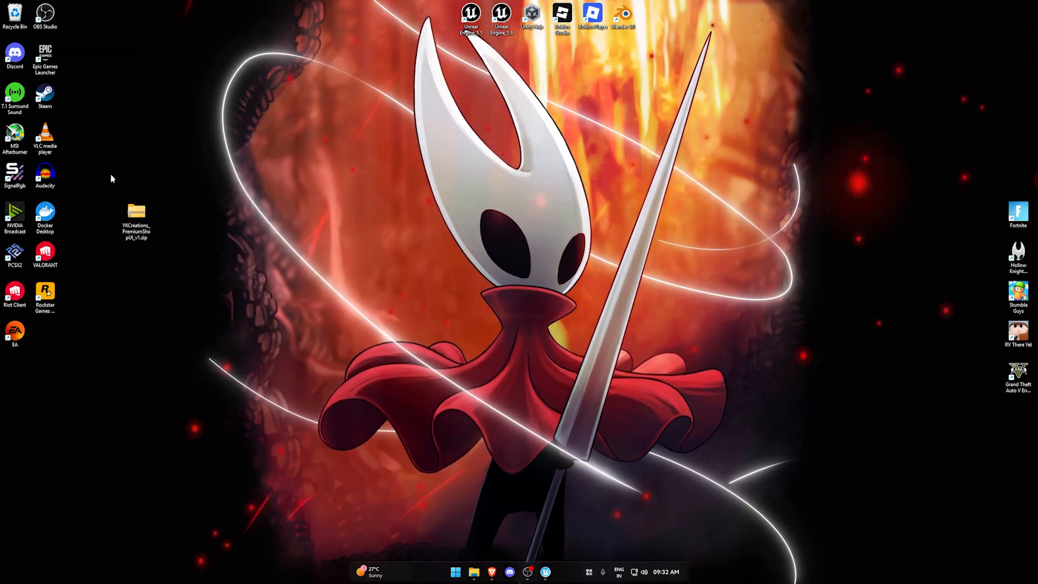
{"action": "left_click_drag", "start_coordinate": [111, 174], "coordinate": [162, 269]}
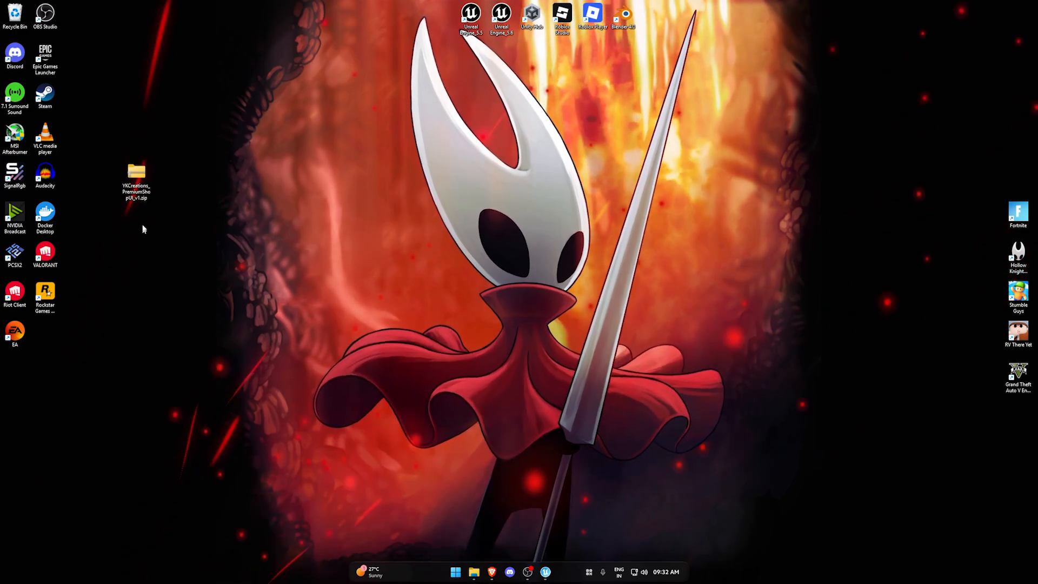
Extract YKCreations_PremiumShopUI_v1.zip into a desktop folder of the same name, and show the extracted files.
{"action": "right_click", "coordinate": [136, 178]}
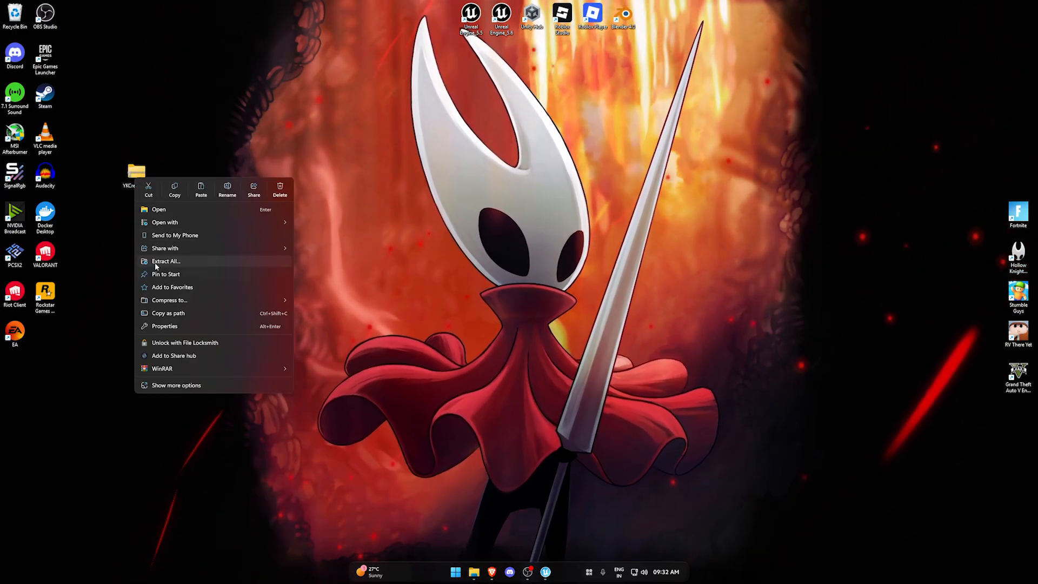
{"action": "left_click", "coordinate": [154, 262]}
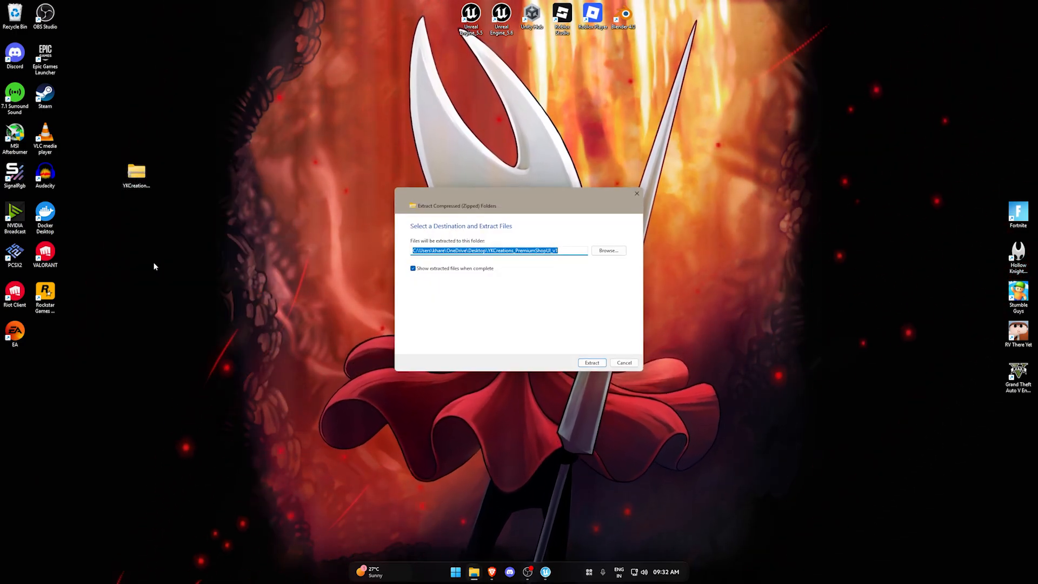
{"action": "left_click", "coordinate": [593, 363]}
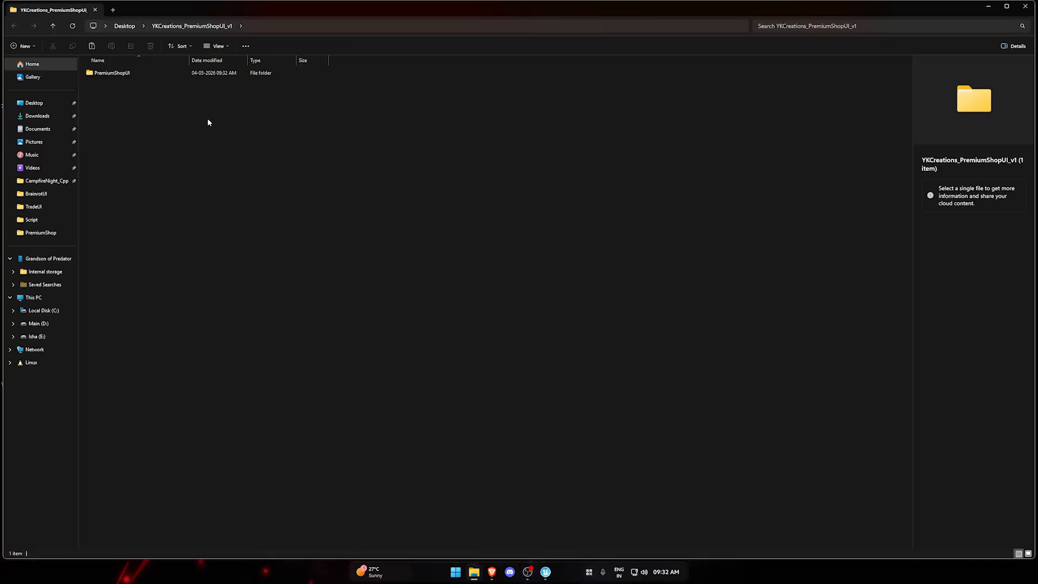
Open the UIAssets folder inside PremiumShopUI and look through its PNG and PSD files, including TabButton, ShopUI and ShopUIBG.
{"action": "double_click", "coordinate": [119, 73]}
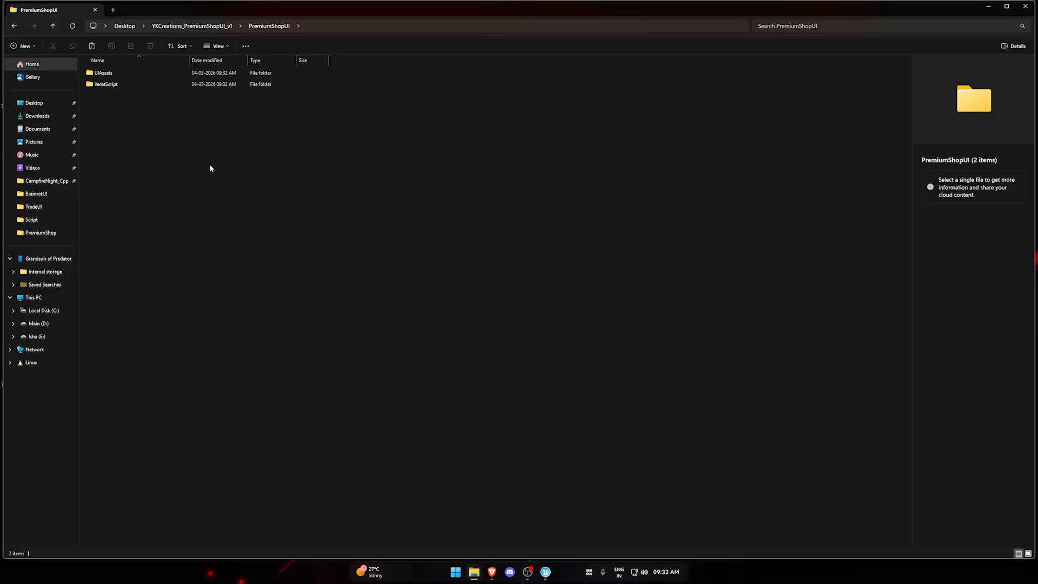
{"action": "double_click", "coordinate": [120, 73]}
{"action": "double_click", "coordinate": [313, 11]}
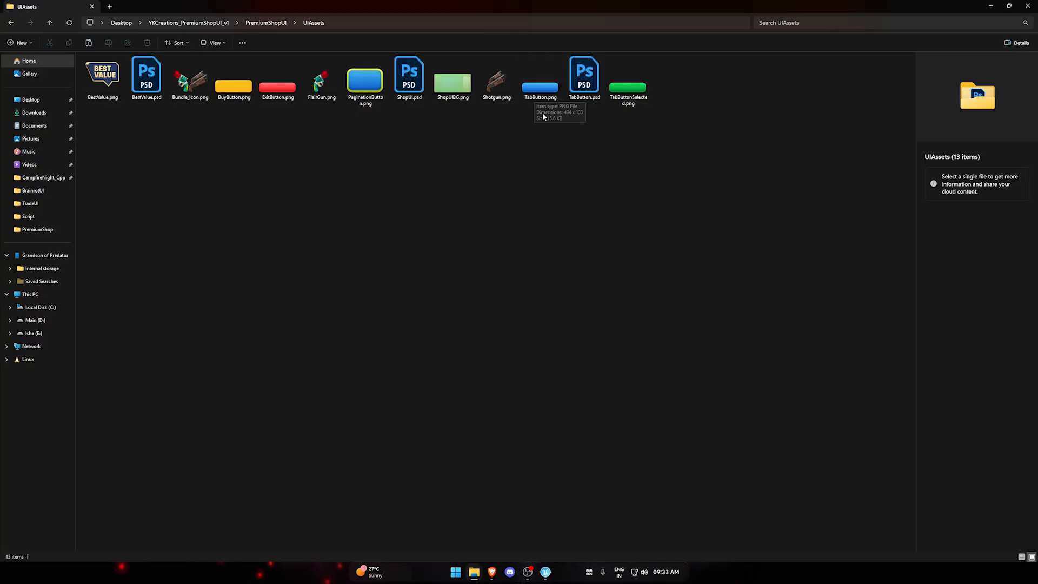
{"action": "left_click", "coordinate": [584, 82]}
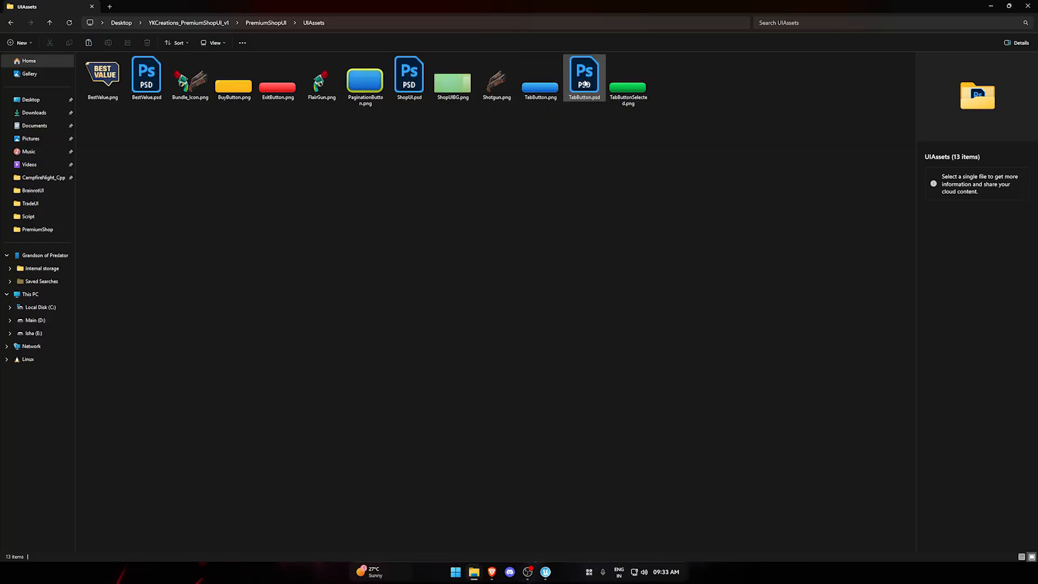
{"action": "left_click", "coordinate": [540, 81]}
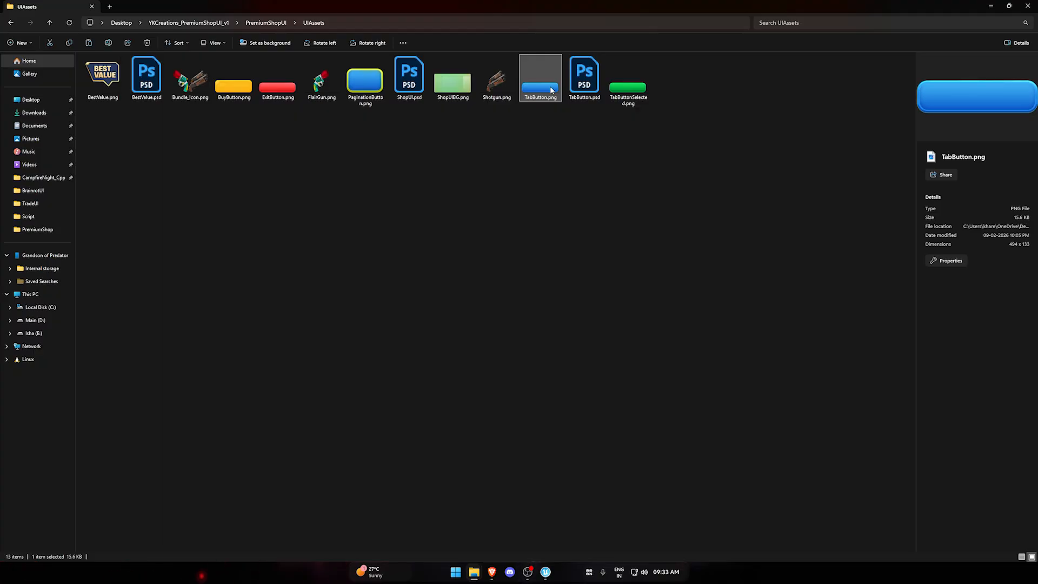
{"action": "mouse_move", "coordinate": [546, 571]}
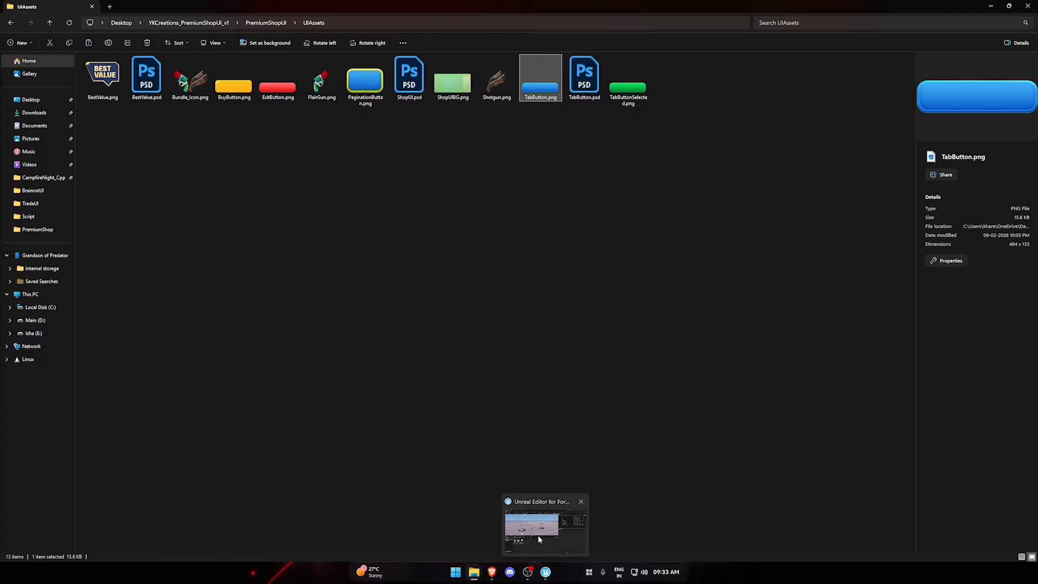
{"action": "left_click", "coordinate": [539, 530]}
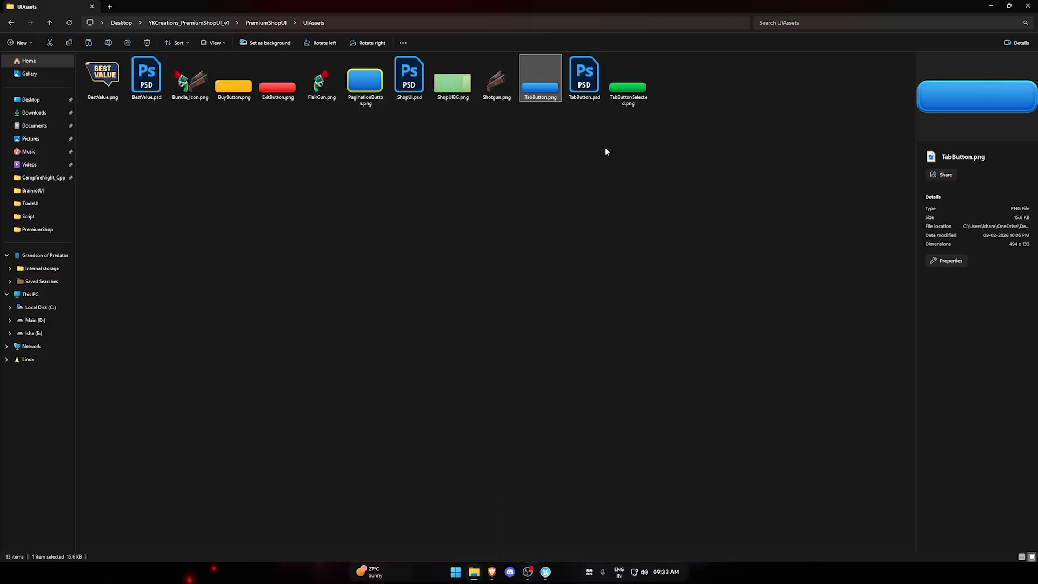
{"action": "left_click", "coordinate": [404, 134]}
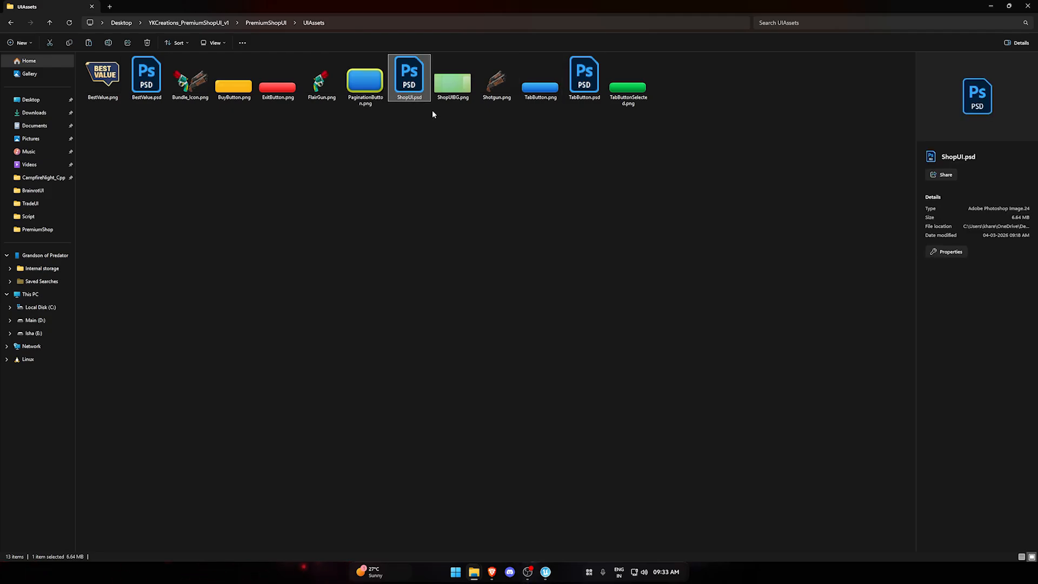
{"action": "left_click", "coordinate": [463, 82]}
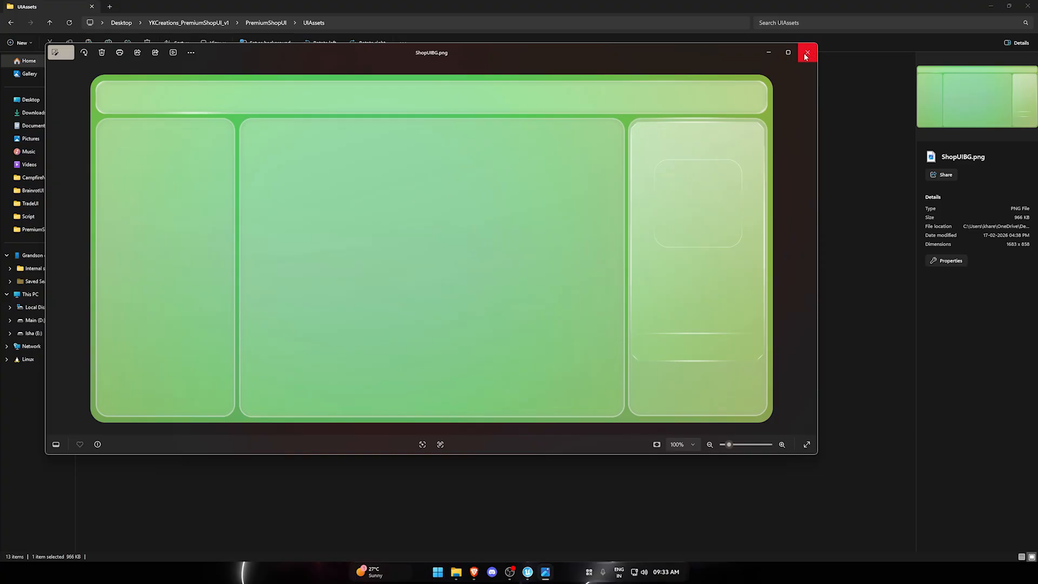
{"action": "left_click", "coordinate": [807, 51]}
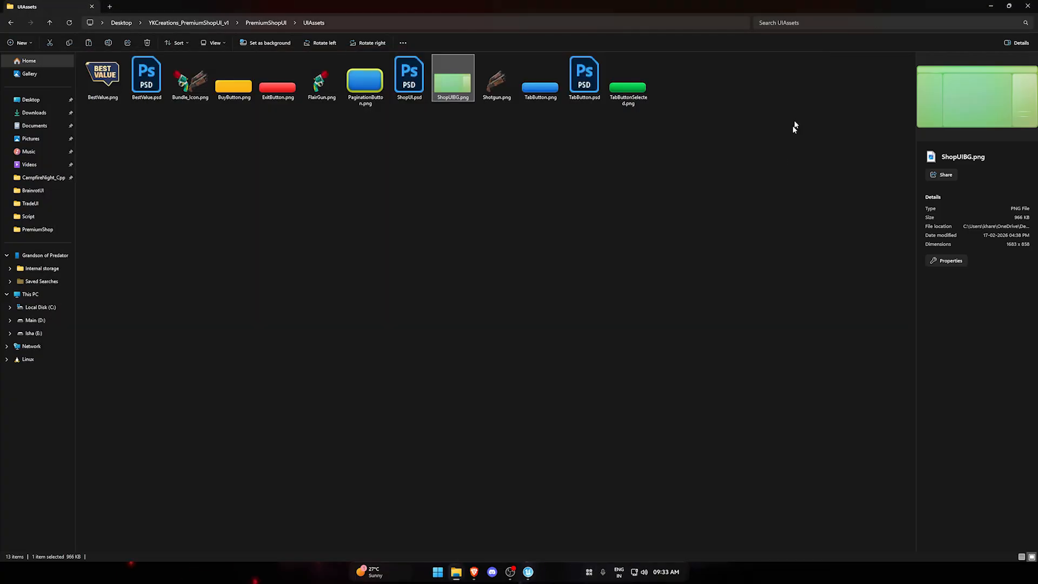
{"action": "left_click_drag", "start_coordinate": [765, 174], "coordinate": [62, 77]}
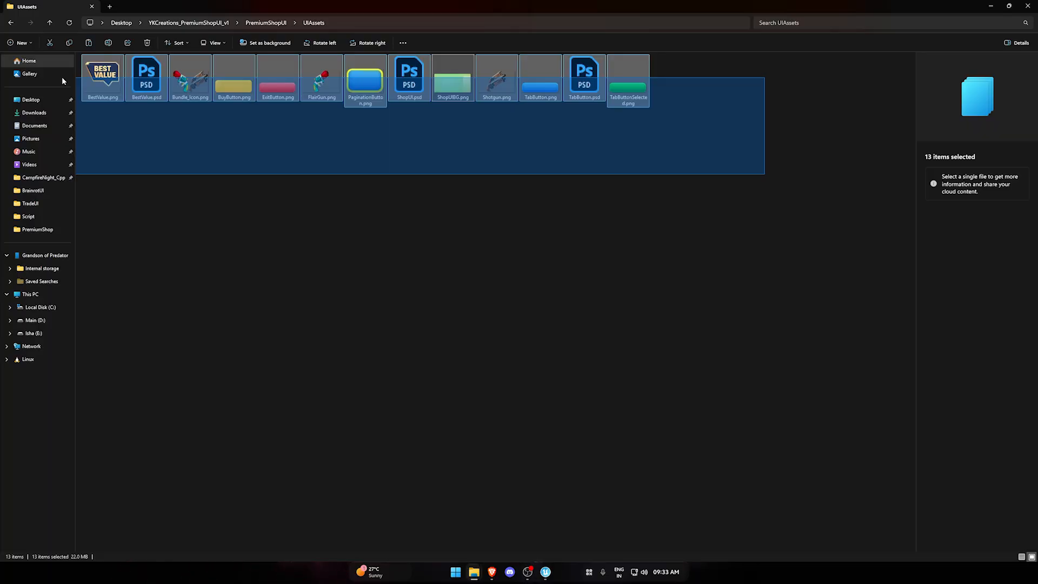
{"action": "left_click_drag", "start_coordinate": [61, 77], "coordinate": [62, 76]}
{"action": "left_click", "coordinate": [179, 129]}
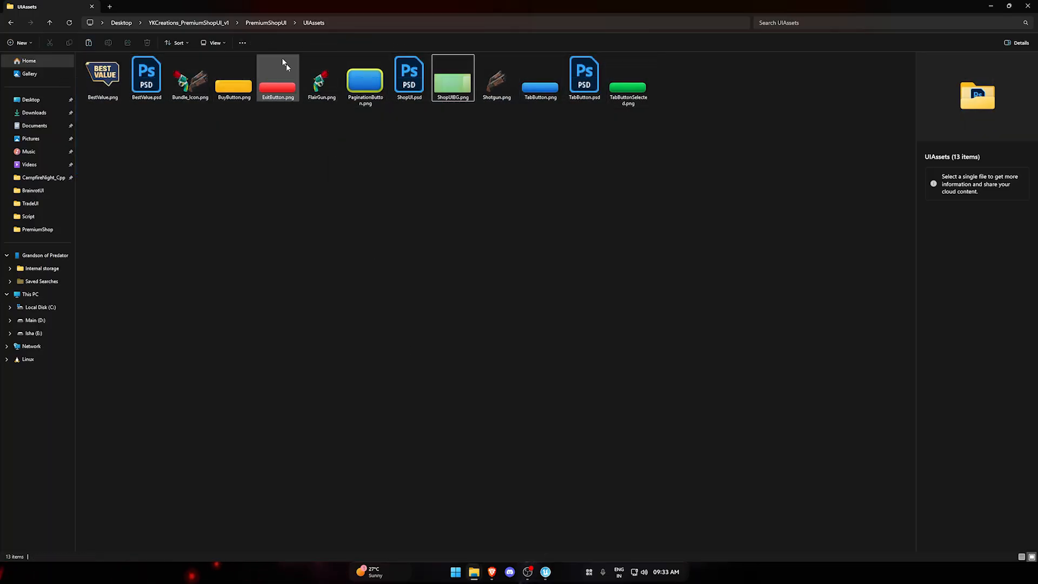
Copy the YKCreationsUI folder and all Verse files from the VerseScript folder in PremiumShopUI.
{"action": "left_click", "coordinate": [264, 23]}
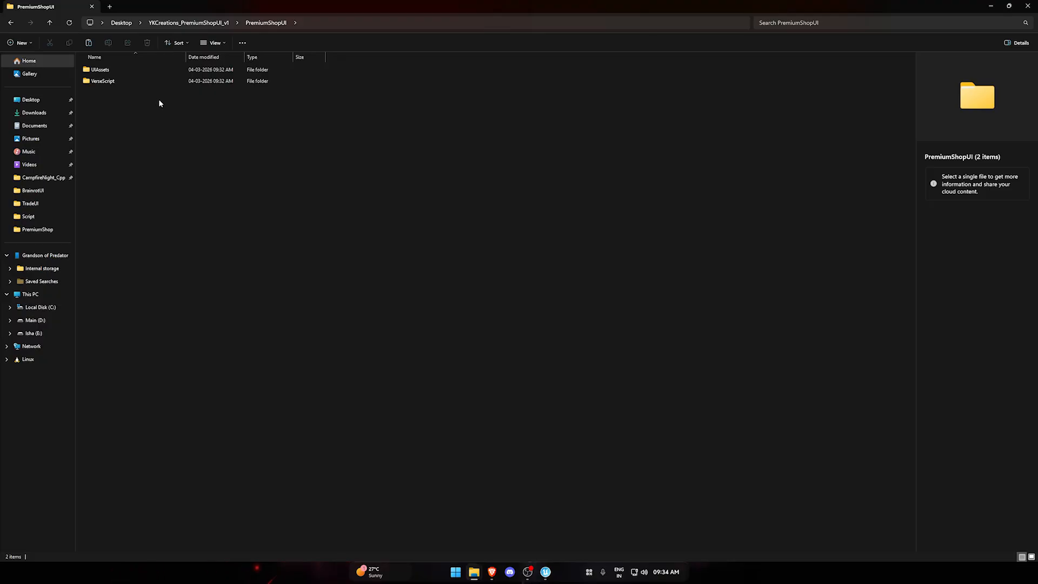
{"action": "double_click", "coordinate": [129, 80]}
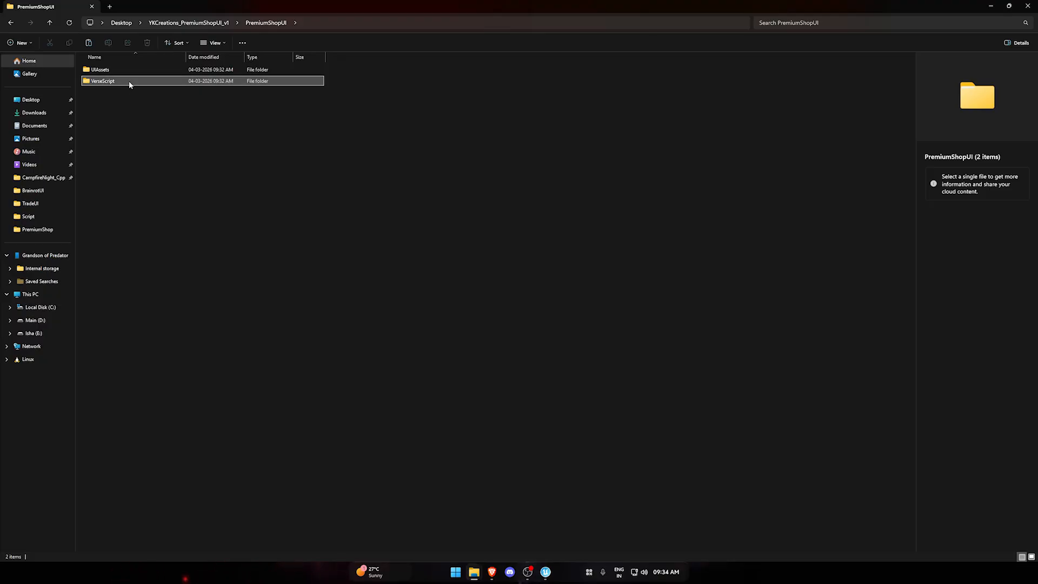
{"action": "key", "text": "ctrl+a"}
{"action": "right_click", "coordinate": [171, 68]}
{"action": "left_click", "coordinate": [211, 80]}
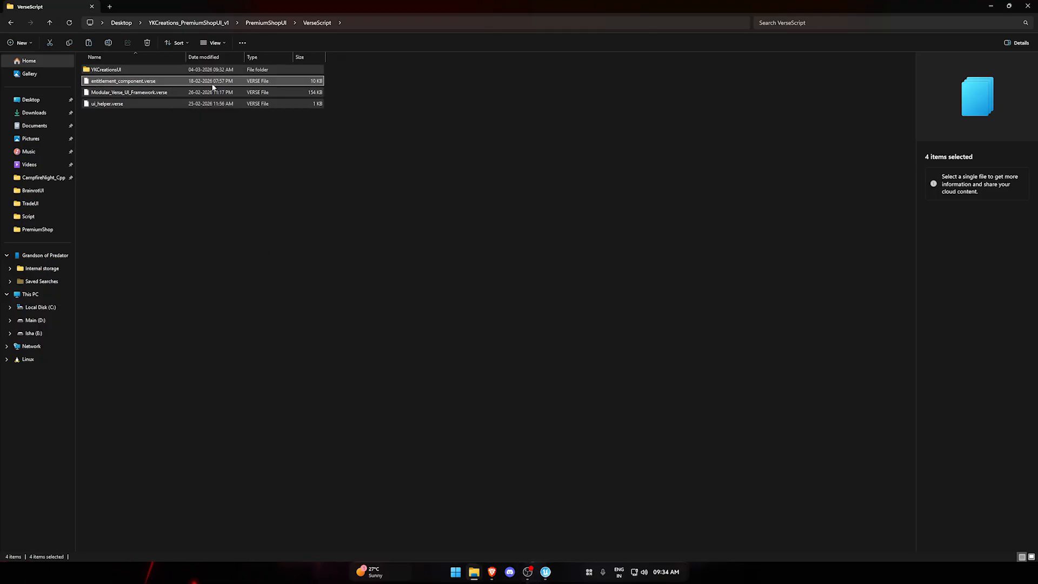
Switch to Unreal Editor for Fortnite and reveal the MigrateExamples project's Content folder on disk.
{"action": "left_click", "coordinate": [545, 575]}
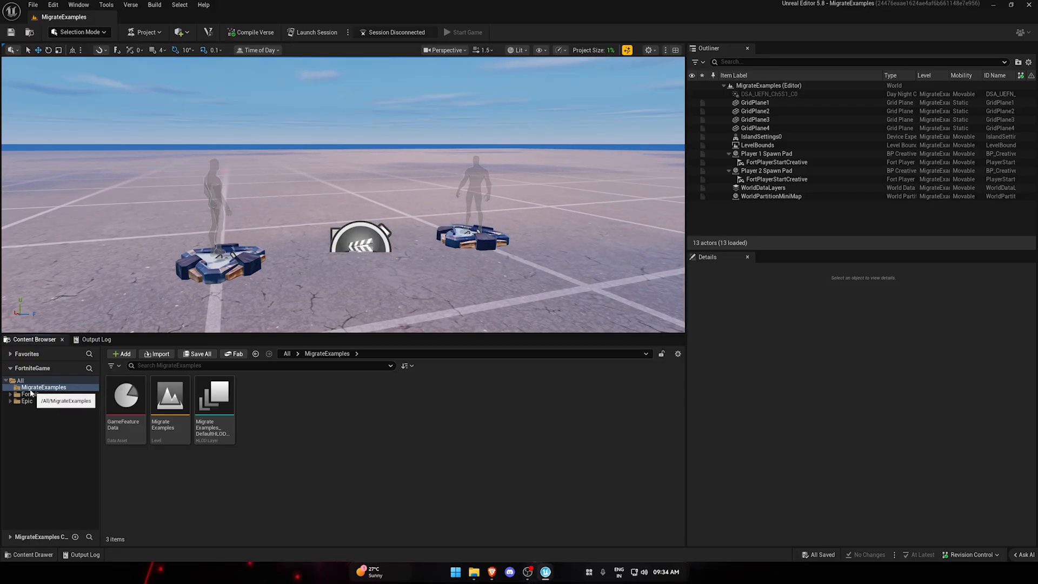
{"action": "right_click", "coordinate": [47, 388]}
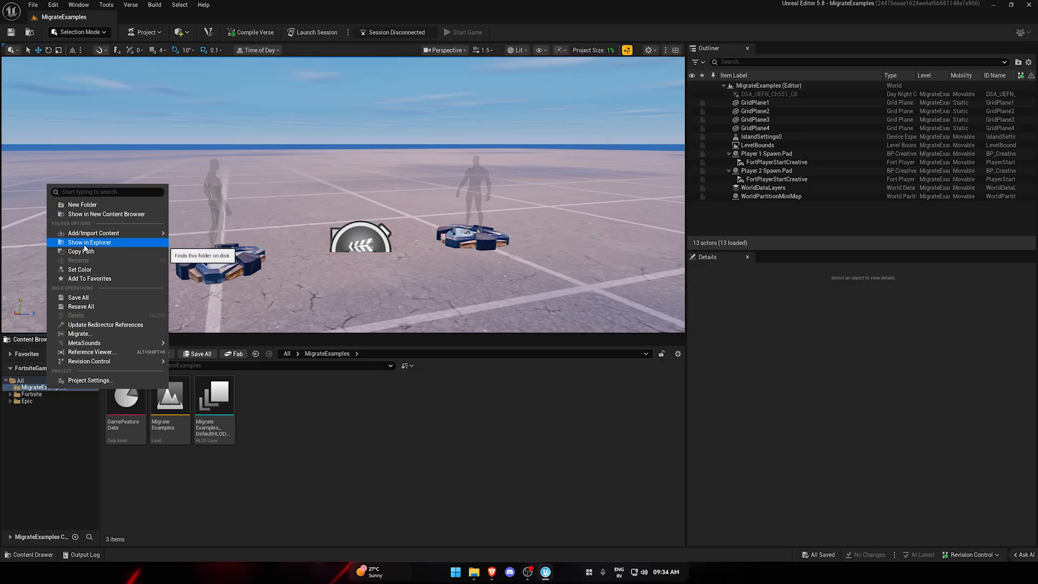
{"action": "left_click", "coordinate": [109, 246]}
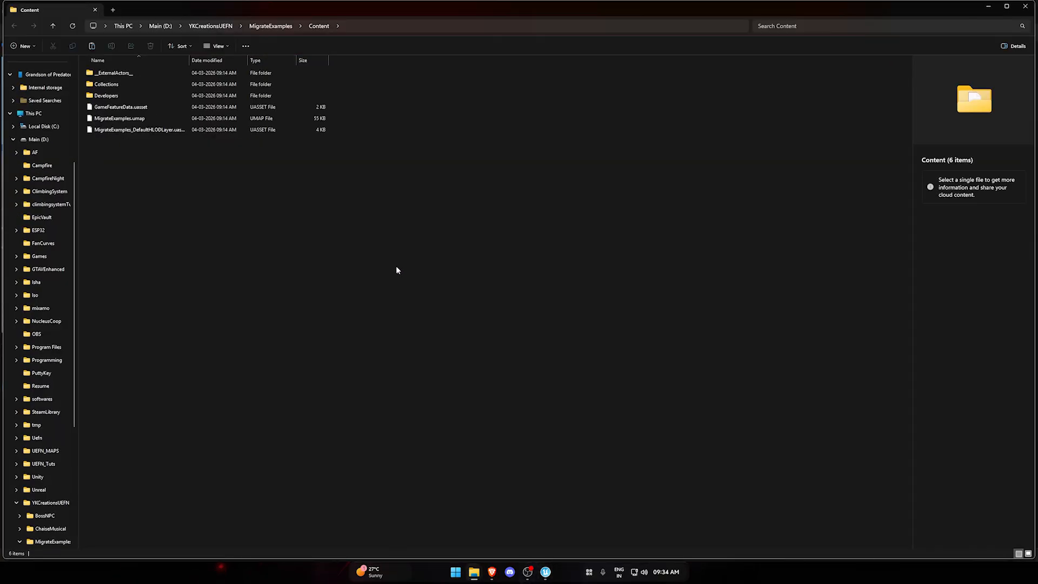
Paste the copied VerseScript contents into the MigrateExamples Content folder, and return to the Unreal Editor.
{"action": "right_click", "coordinate": [407, 178]}
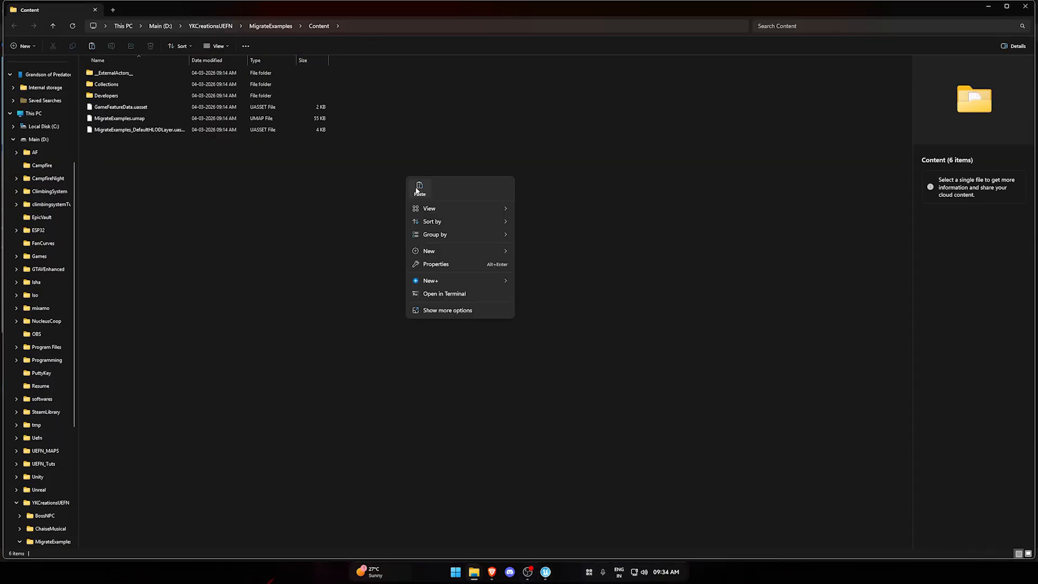
{"action": "left_click", "coordinate": [416, 189]}
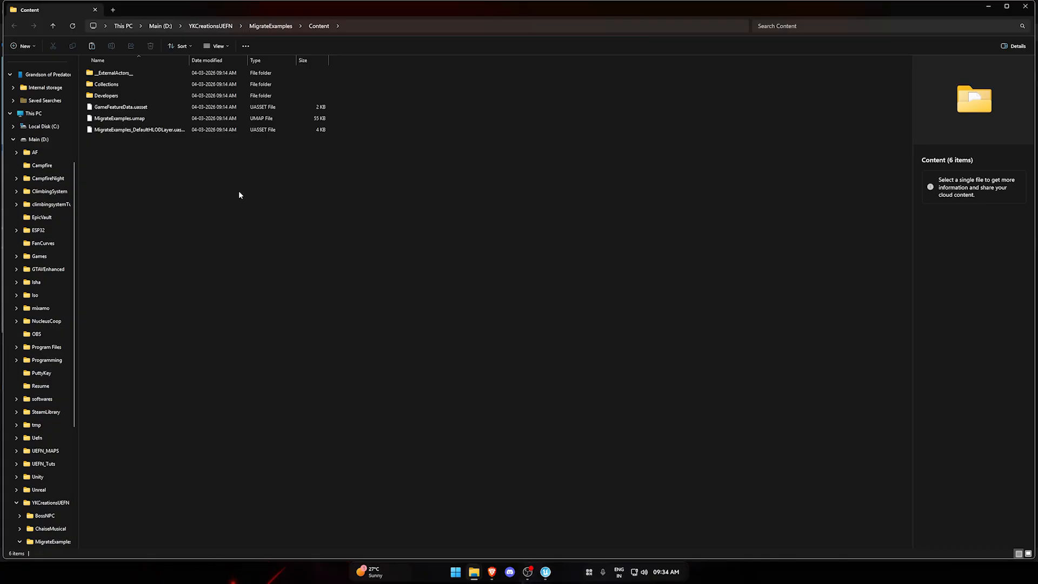
{"action": "left_click", "coordinate": [239, 226]}
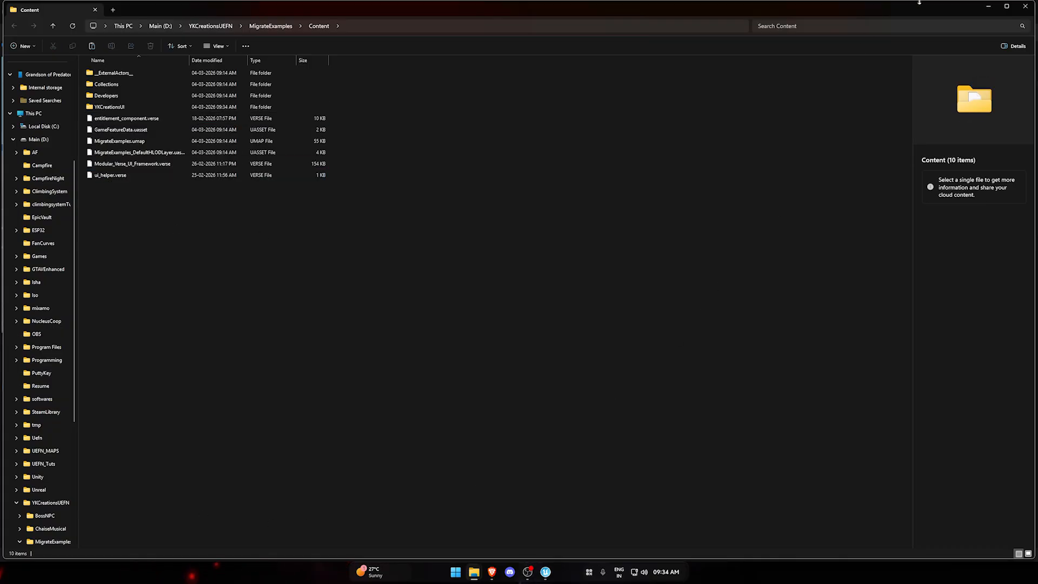
{"action": "left_click", "coordinate": [1005, 7]}
{"action": "left_click", "coordinate": [995, 6]}
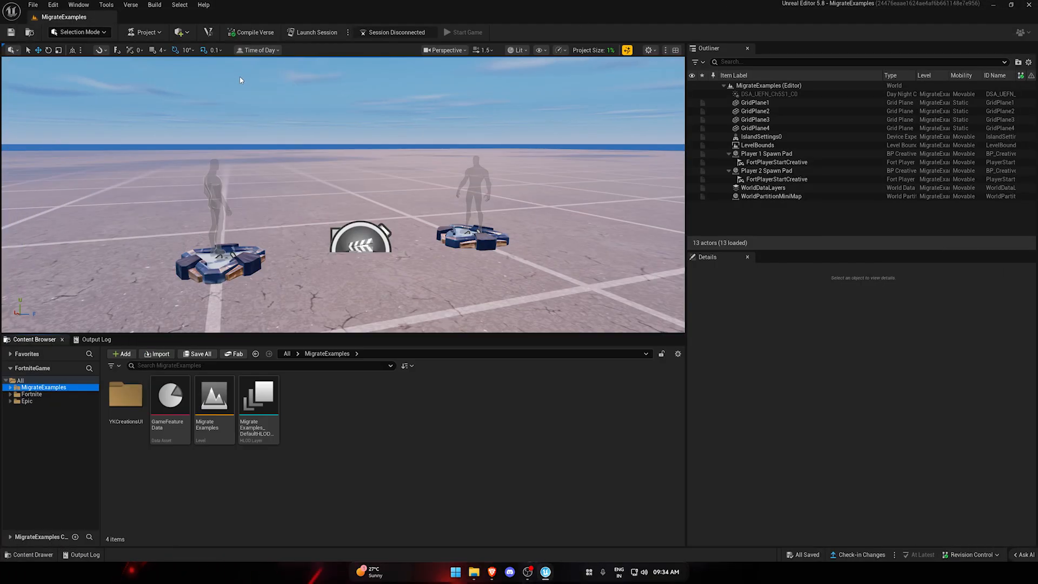
Browse YKCreationsUI through UITemplates and PremiumShopUI to the Widgets folder, and open WBP_PremiumShopLayout.
{"action": "double_click", "coordinate": [132, 419]}
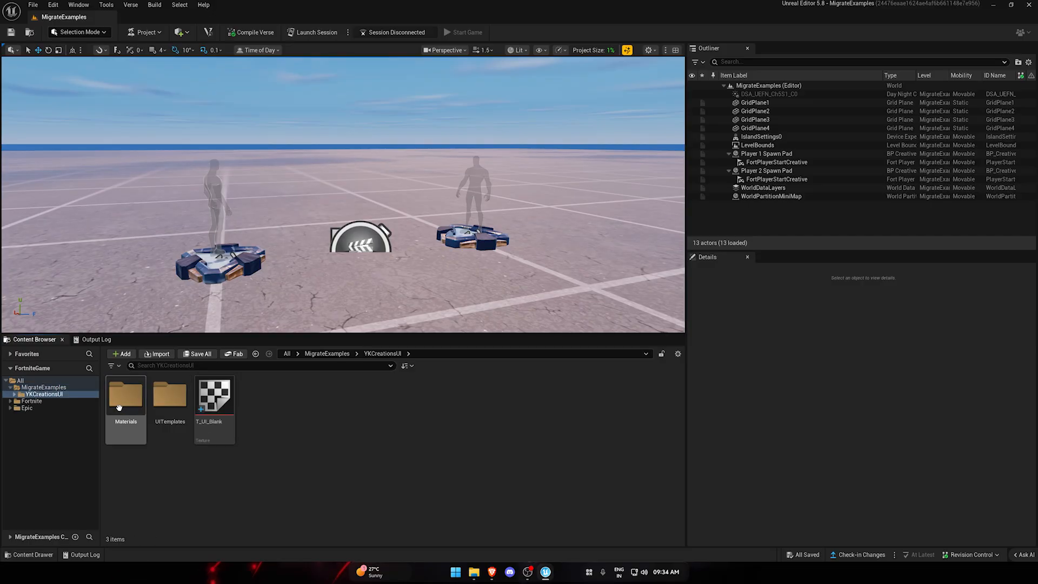
{"action": "left_click", "coordinate": [56, 388]}
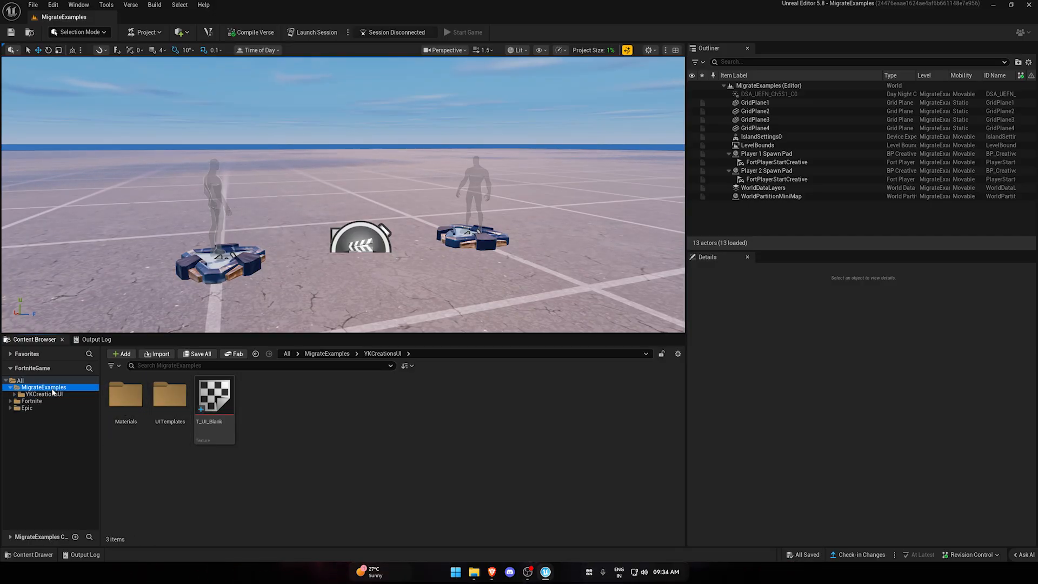
{"action": "left_click", "coordinate": [62, 395]}
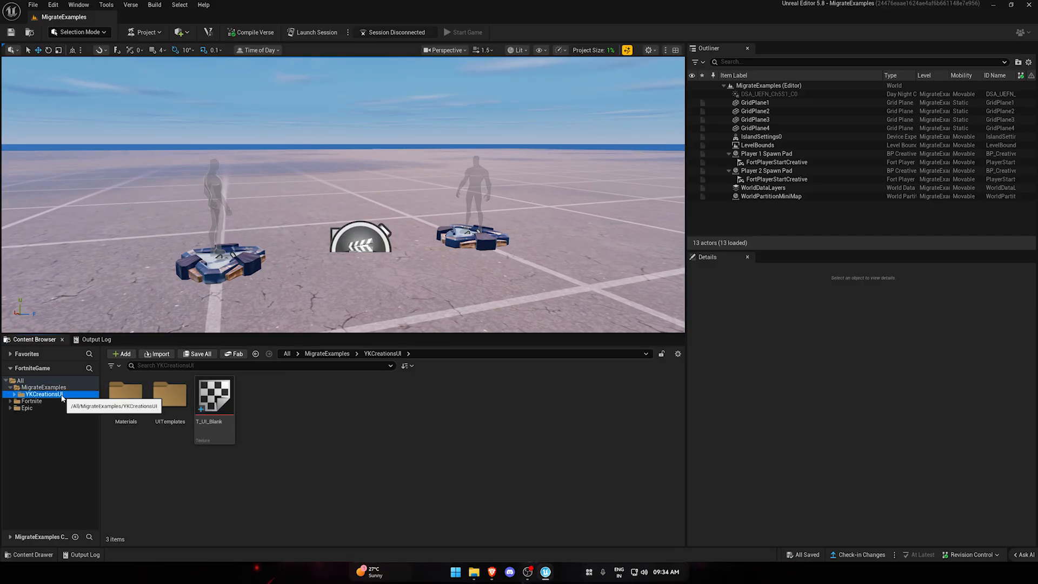
{"action": "left_click", "coordinate": [133, 479]}
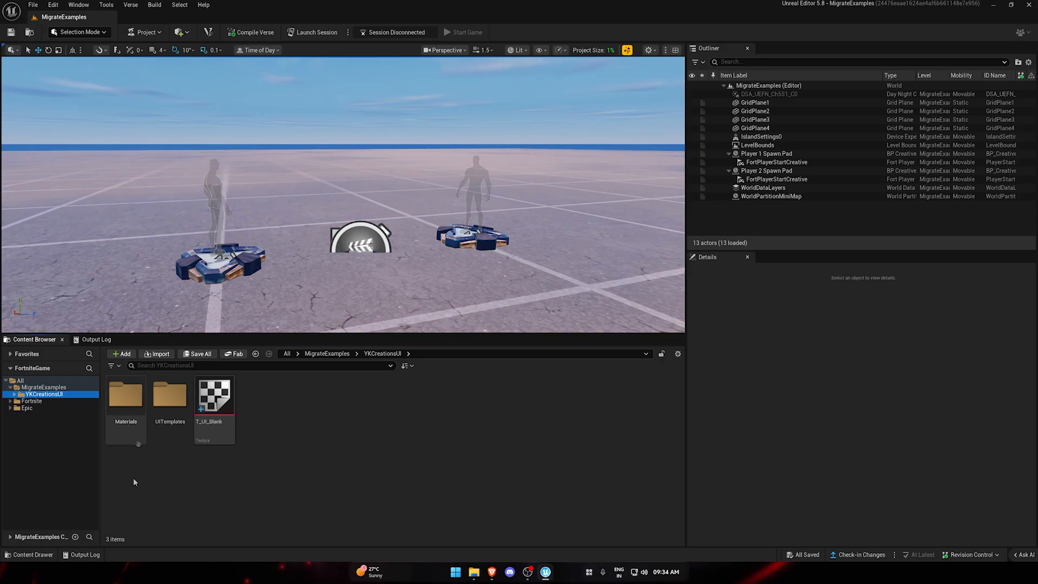
{"action": "double_click", "coordinate": [182, 429]}
{"action": "double_click", "coordinate": [127, 400]}
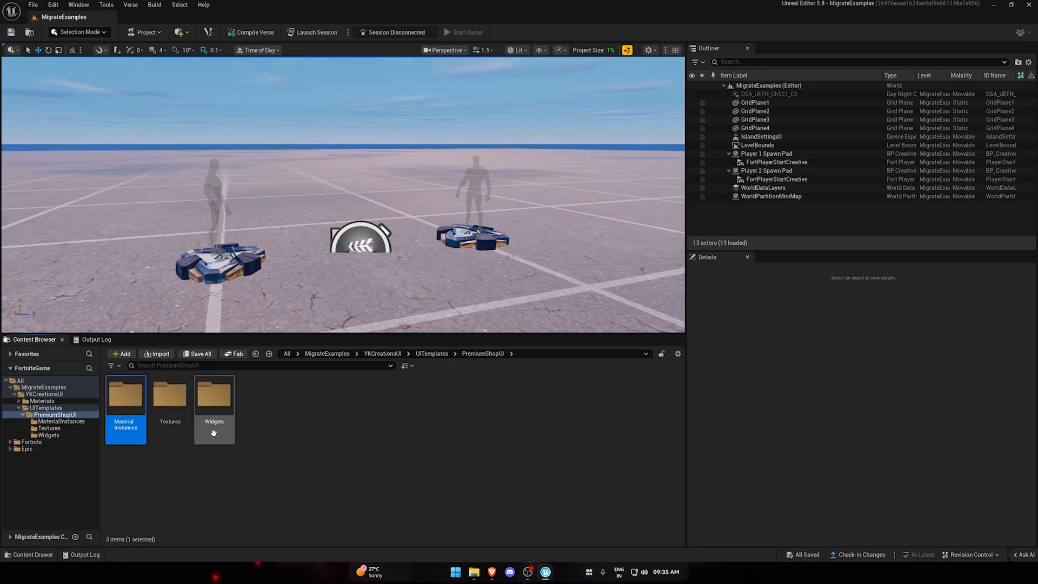
{"action": "double_click", "coordinate": [211, 411]}
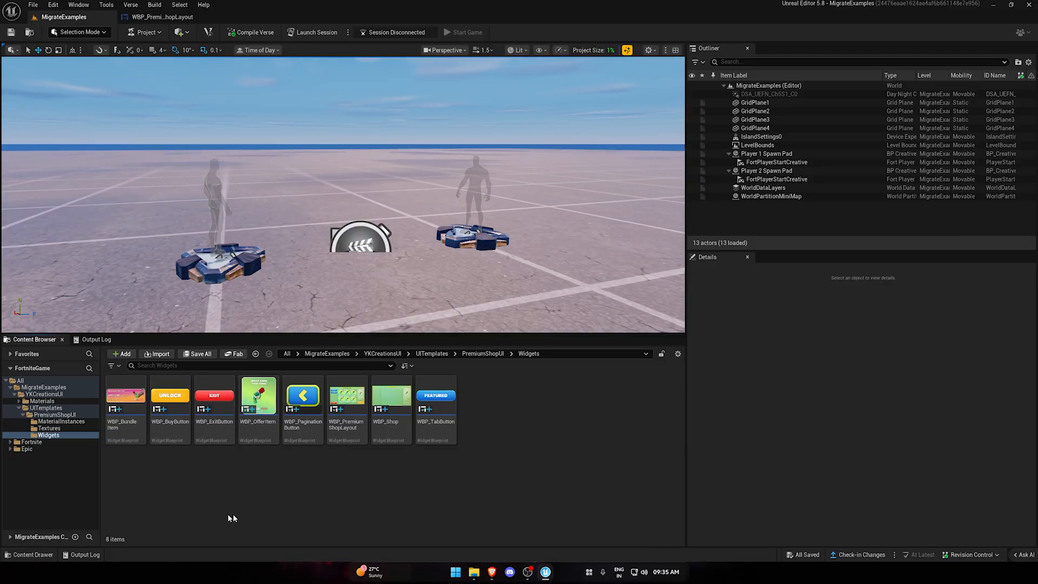
Return to the PremiumShopUI folder and place the premium_shop_ui Verse device in the level beyond the spawn pads.
{"action": "key", "text": "alt+Left"}
{"action": "left_click", "coordinate": [322, 469]}
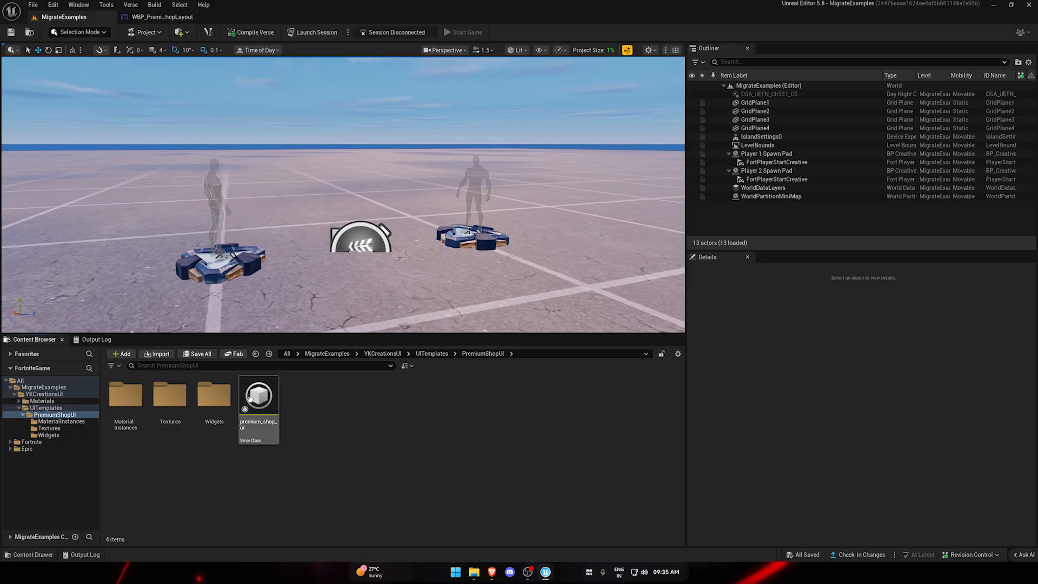
{"action": "mouse_move", "coordinate": [248, 410]}
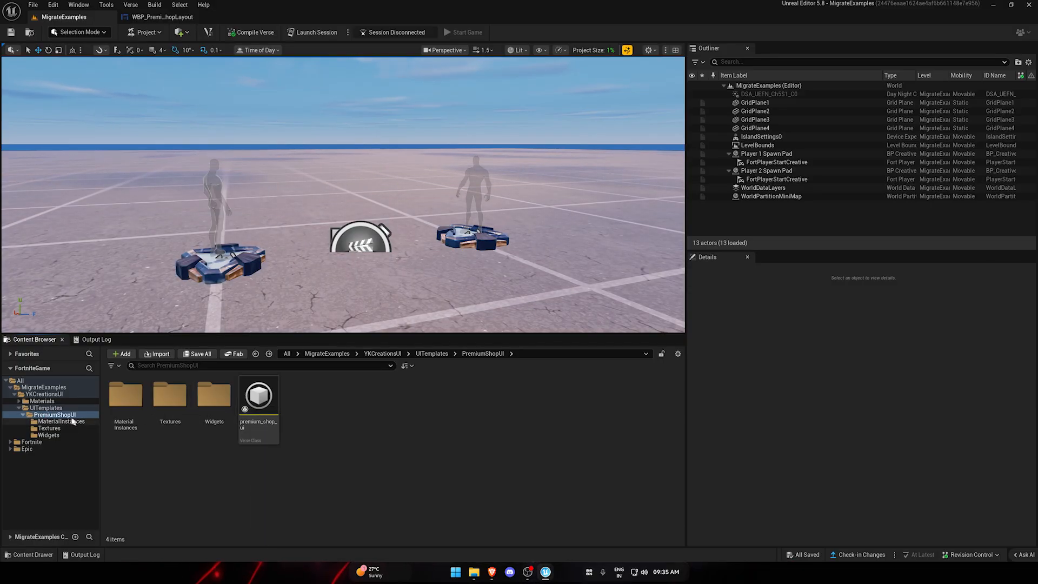
{"action": "left_click_drag", "start_coordinate": [259, 402], "coordinate": [266, 191]}
{"action": "key", "text": "f"}
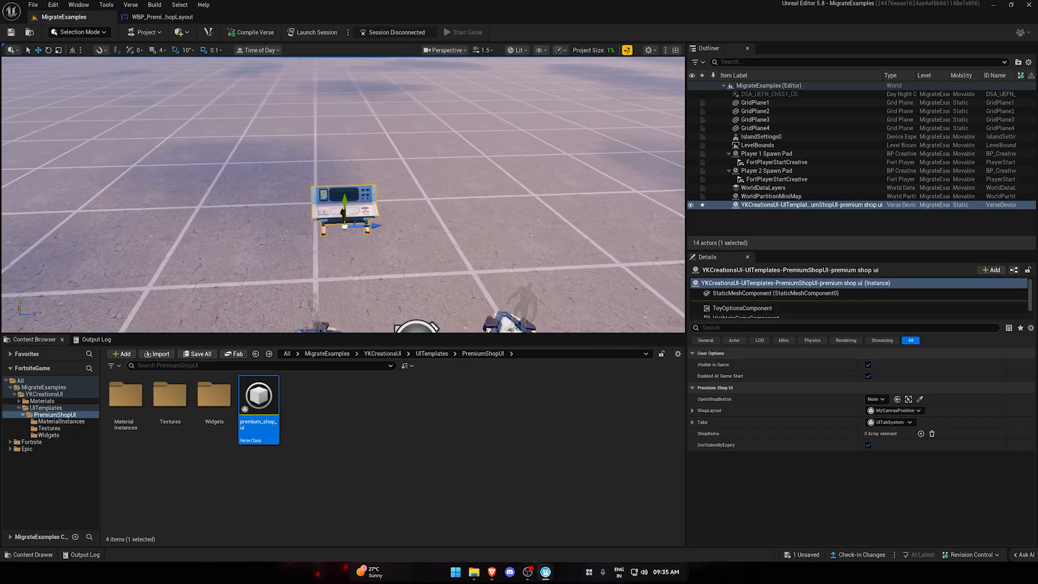
Inspect the placed device's ShopLayout settings and expand its Tabs settings.
{"action": "left_click", "coordinate": [693, 411]}
{"action": "left_click", "coordinate": [693, 411]}
{"action": "left_click", "coordinate": [693, 423]}
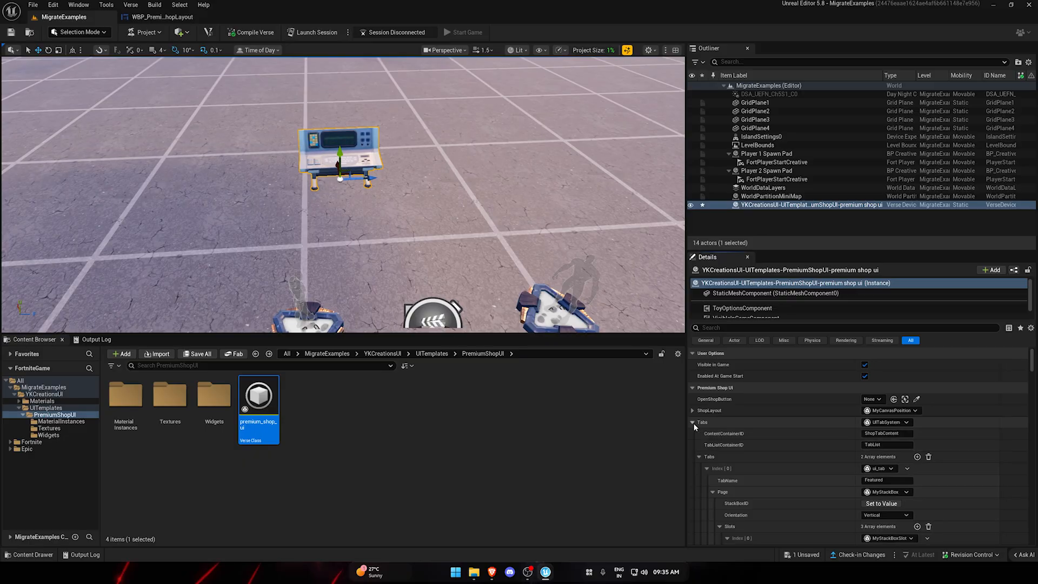
{"action": "left_click", "coordinate": [693, 422]}
{"action": "left_click", "coordinate": [693, 423]}
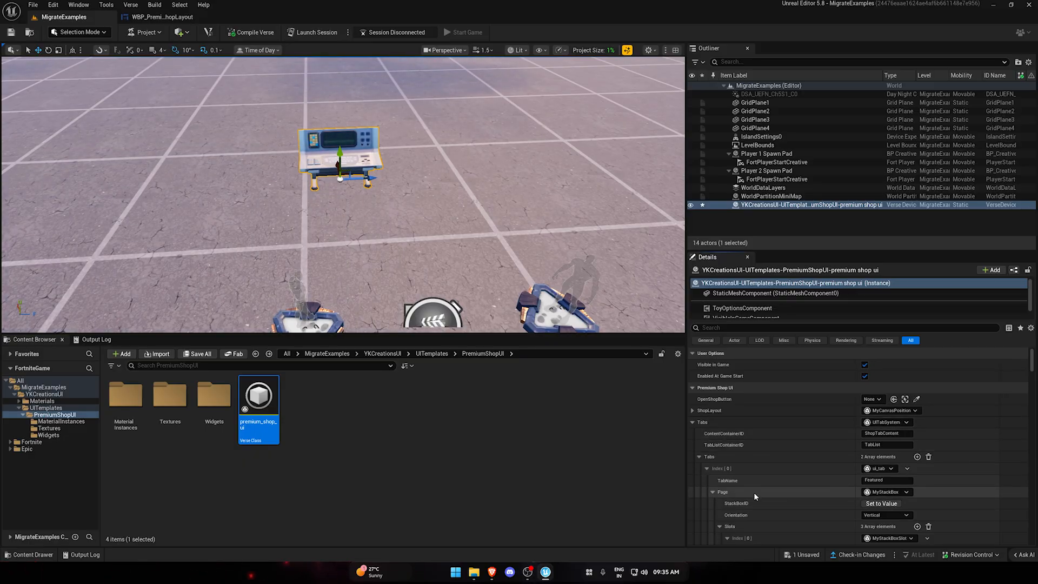
Review the page slots of the Featured and Bundles tabs, collapsing their entries in the shop device's settings.
{"action": "scroll", "coordinate": [722, 483], "scroll_direction": "down", "scroll_amount": 5}
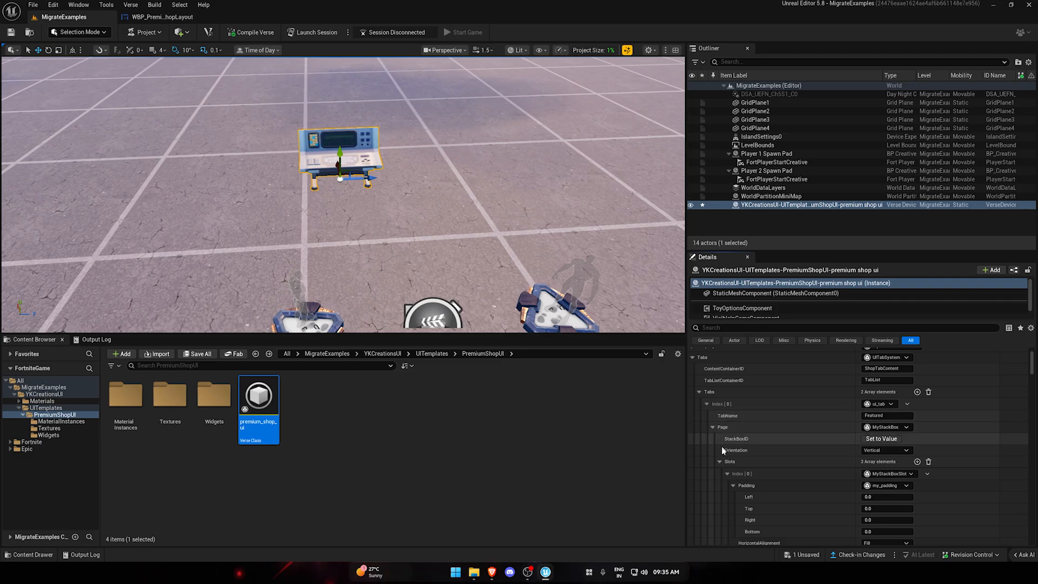
{"action": "left_click", "coordinate": [727, 417]}
{"action": "left_click", "coordinate": [727, 429]}
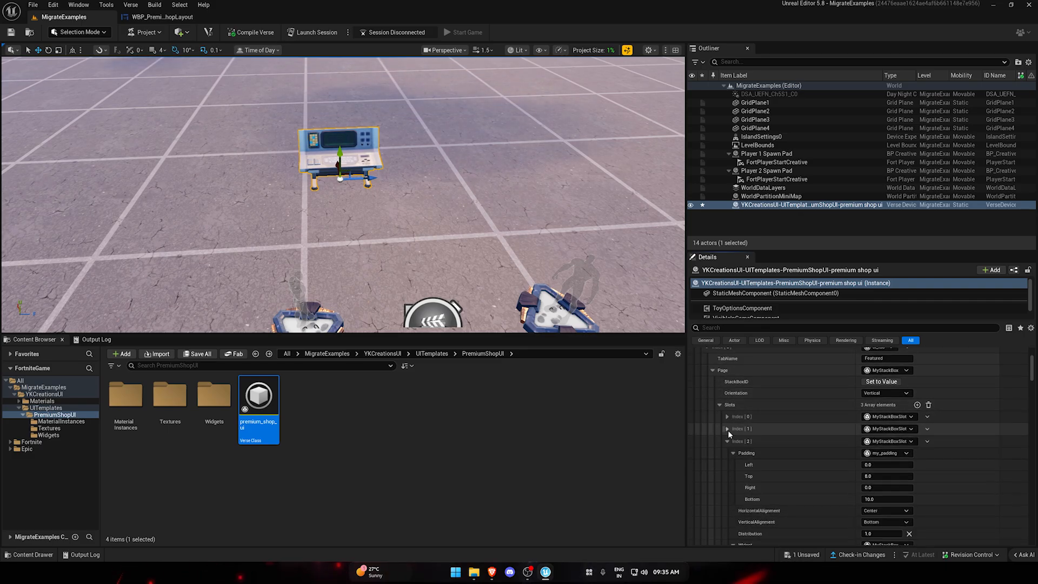
{"action": "left_click", "coordinate": [728, 441]}
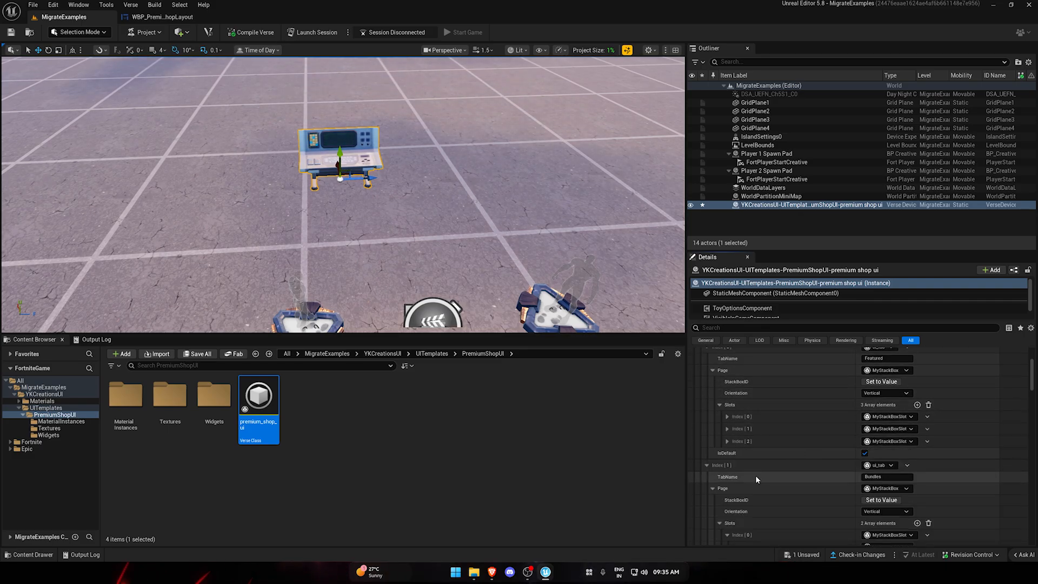
{"action": "right_click_drag", "start_coordinate": [751, 518], "coordinate": [737, 404]}
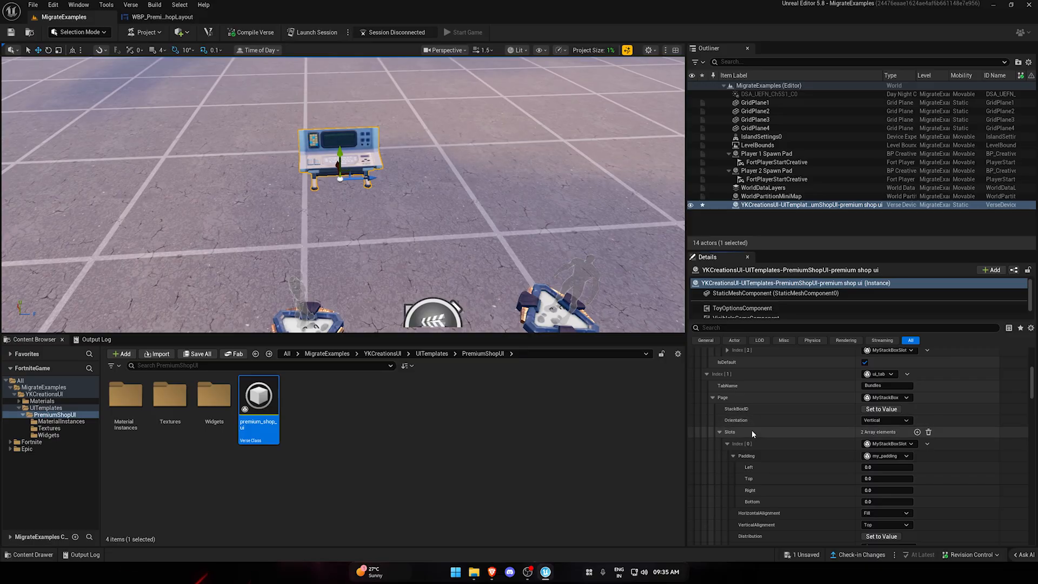
{"action": "left_click", "coordinate": [720, 433]}
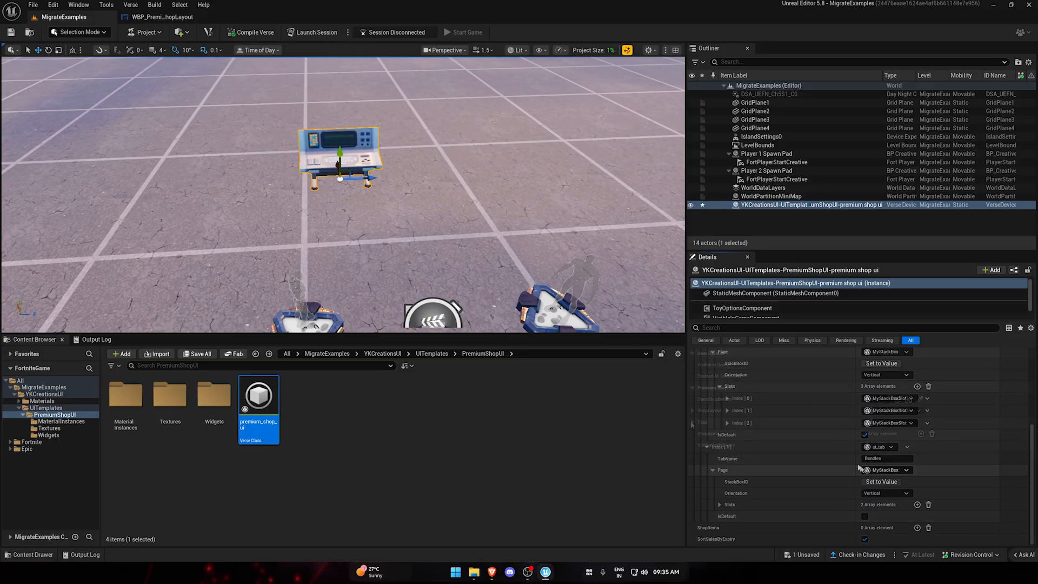
Reframe the level on the placed shop device and launch a session to test the project.
{"action": "left_click", "coordinate": [540, 428]}
{"action": "right_click_drag", "start_coordinate": [335, 213], "coordinate": [334, 126]}
{"action": "key", "text": "q"}
{"action": "key", "text": "s"}
{"action": "key", "text": "w"}
{"action": "key", "text": "q"}
{"action": "left_click", "coordinate": [311, 33]}
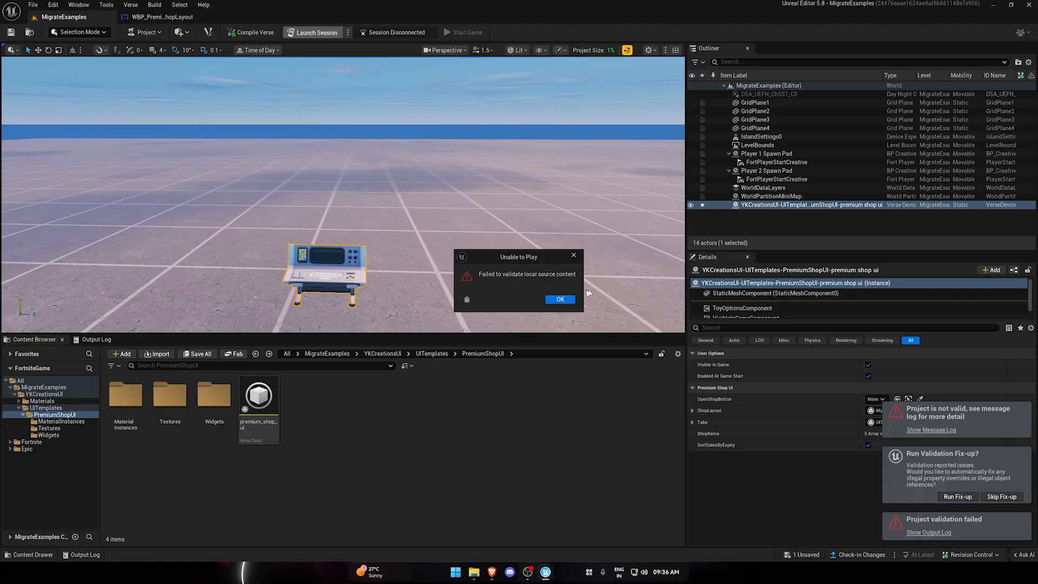
Dismiss the play error, run the validation fix-up on the project, and close the message log.
{"action": "left_click", "coordinate": [560, 298]}
{"action": "left_click", "coordinate": [956, 451]}
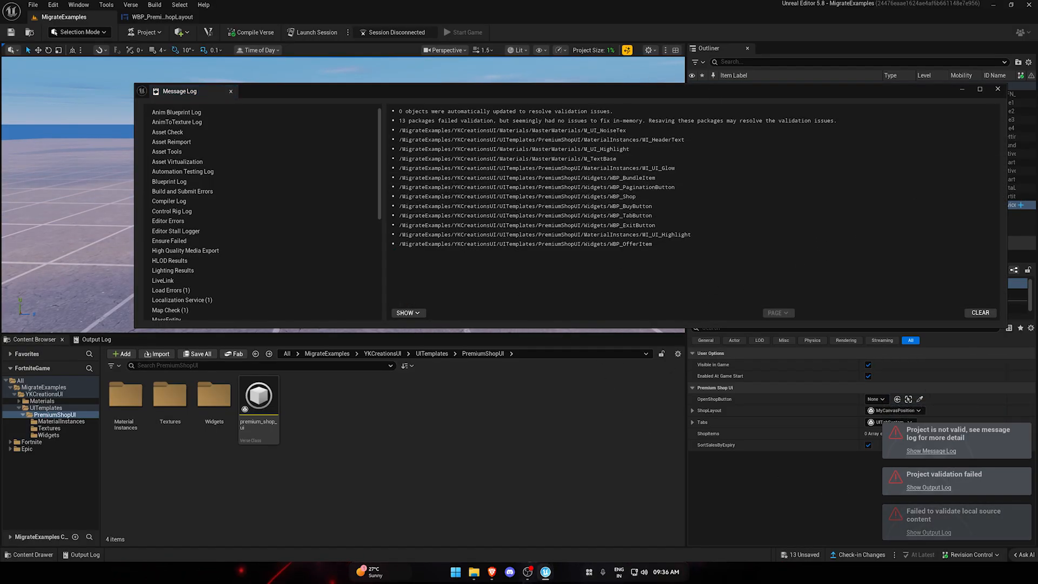
{"action": "left_click", "coordinate": [997, 89]}
Save all the modified materials and widgets, and launch the session again.
{"action": "left_click", "coordinate": [197, 353]}
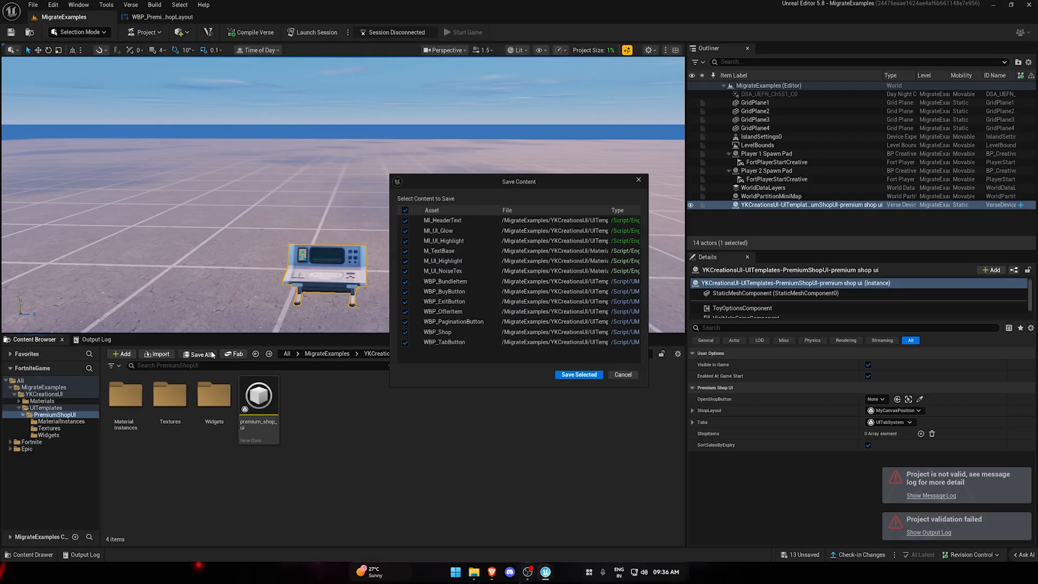
{"action": "left_click", "coordinate": [579, 375]}
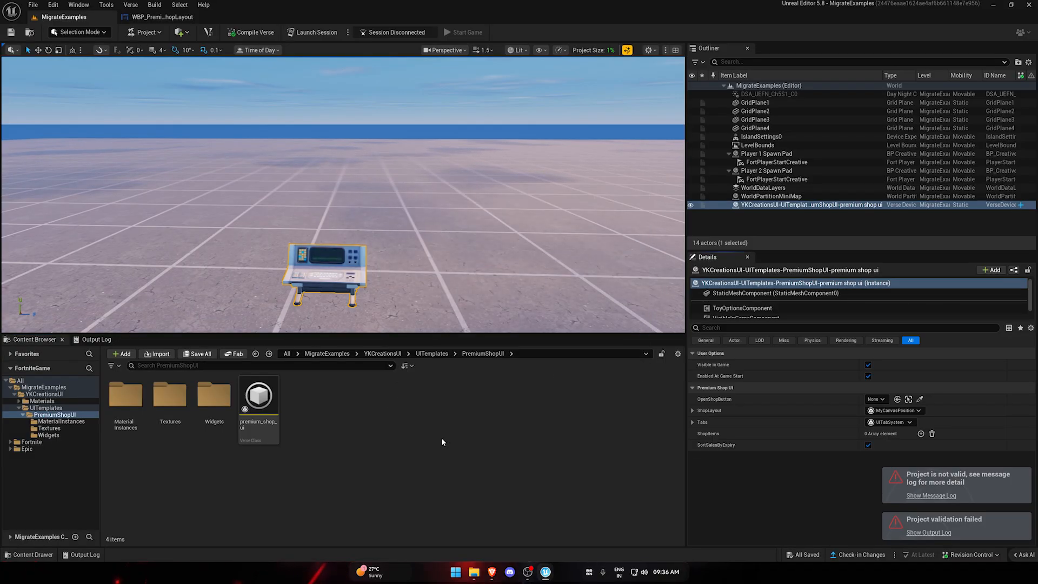
{"action": "left_click", "coordinate": [316, 32]}
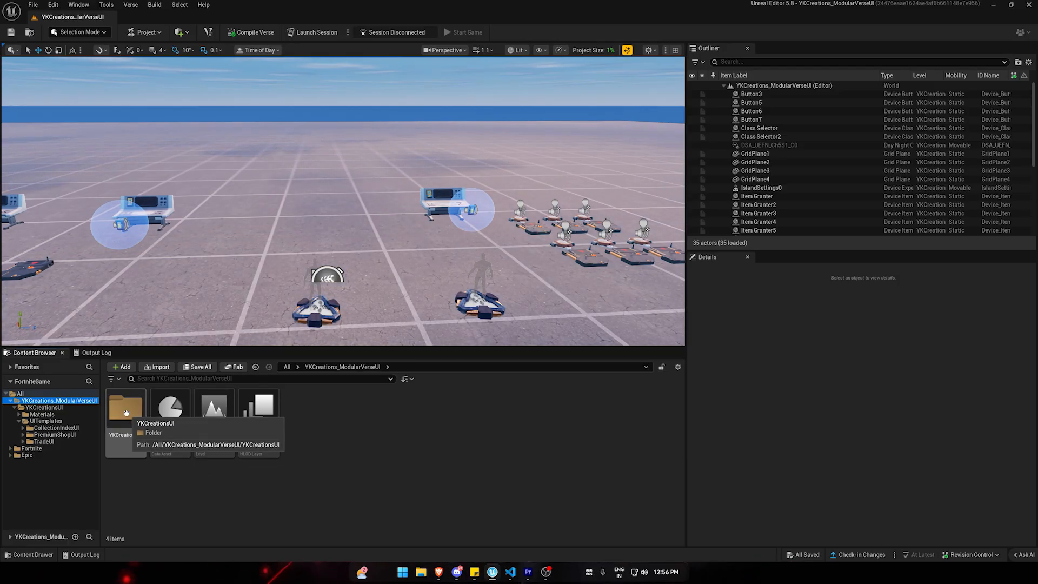
Browse YKCreationsUI through UITemplates to PremiumShopUI and place the premium_shop_ui Verse device between the two existing consoles beyond the spawn pads.
{"action": "double_click", "coordinate": [125, 411]}
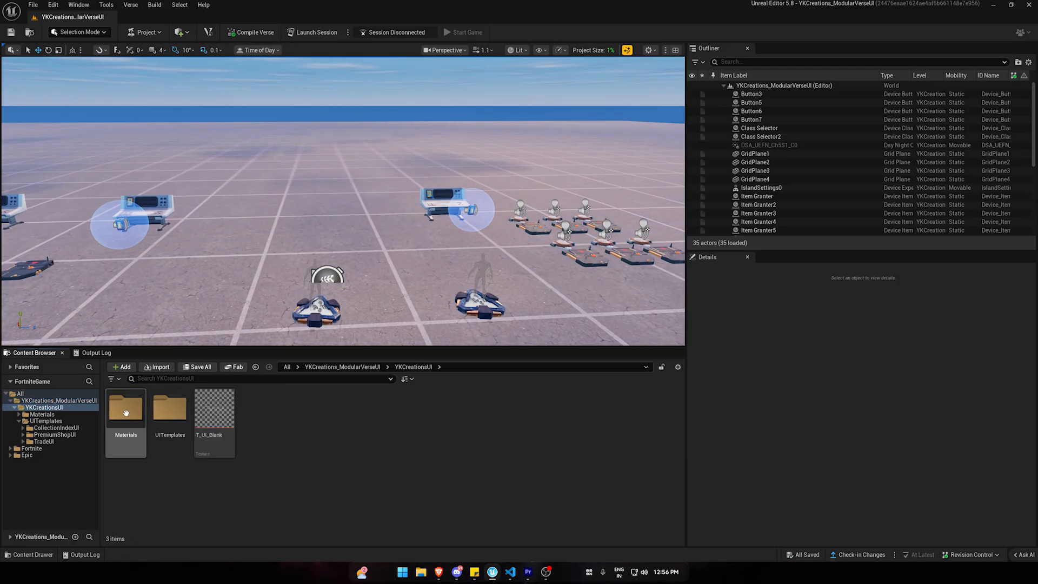
{"action": "double_click", "coordinate": [170, 409]}
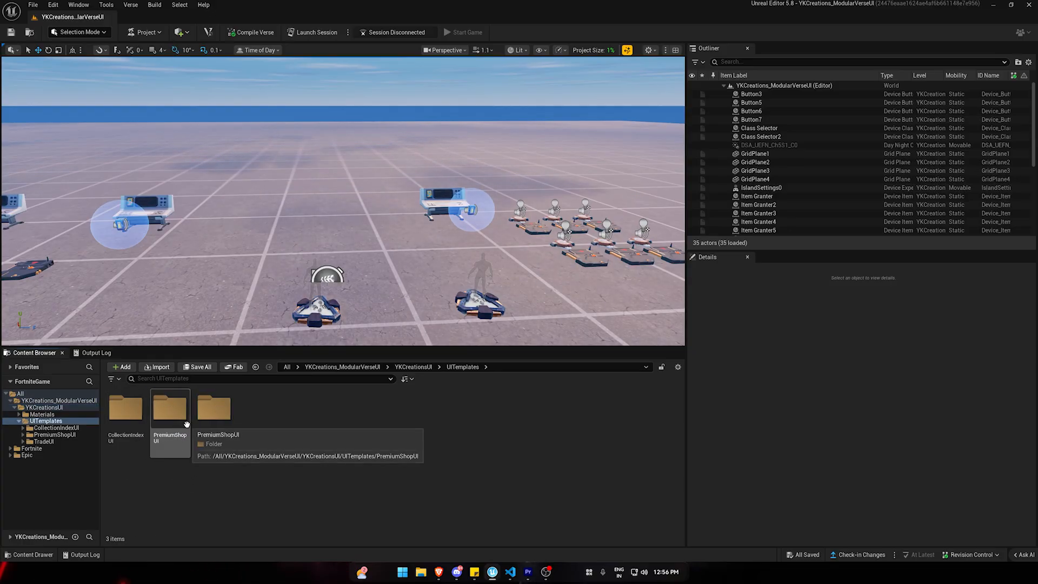
{"action": "double_click", "coordinate": [174, 416]}
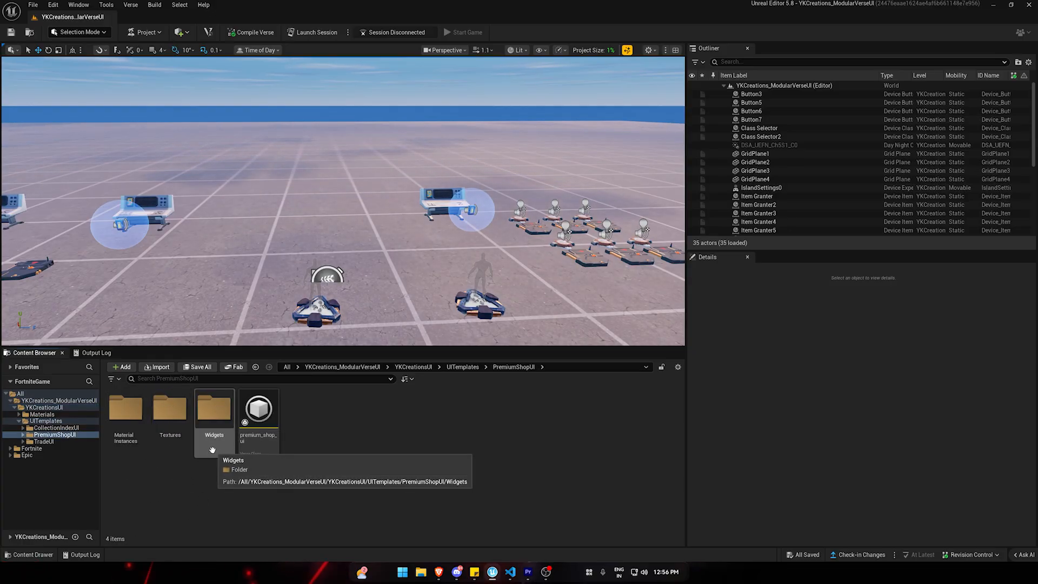
{"action": "left_click_drag", "start_coordinate": [258, 416], "coordinate": [311, 234]}
Duplicate Button3 beside the new shop device and assign the copy as the device's OpenShopButton.
{"action": "left_click", "coordinate": [468, 210]}
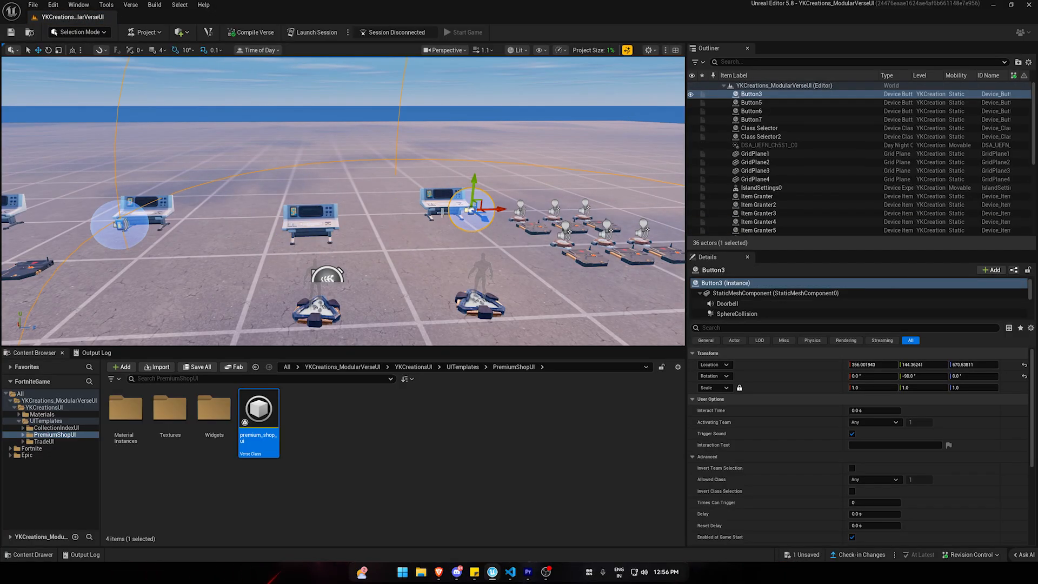
{"action": "right_click_drag", "start_coordinate": [485, 219], "coordinate": [485, 254]}
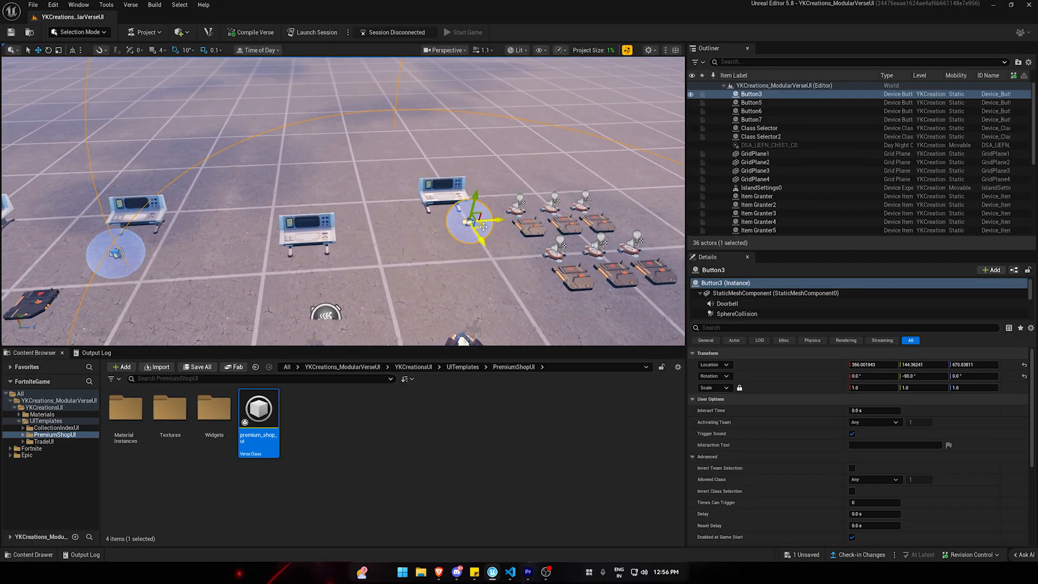
{"action": "left_click", "coordinate": [309, 233]}
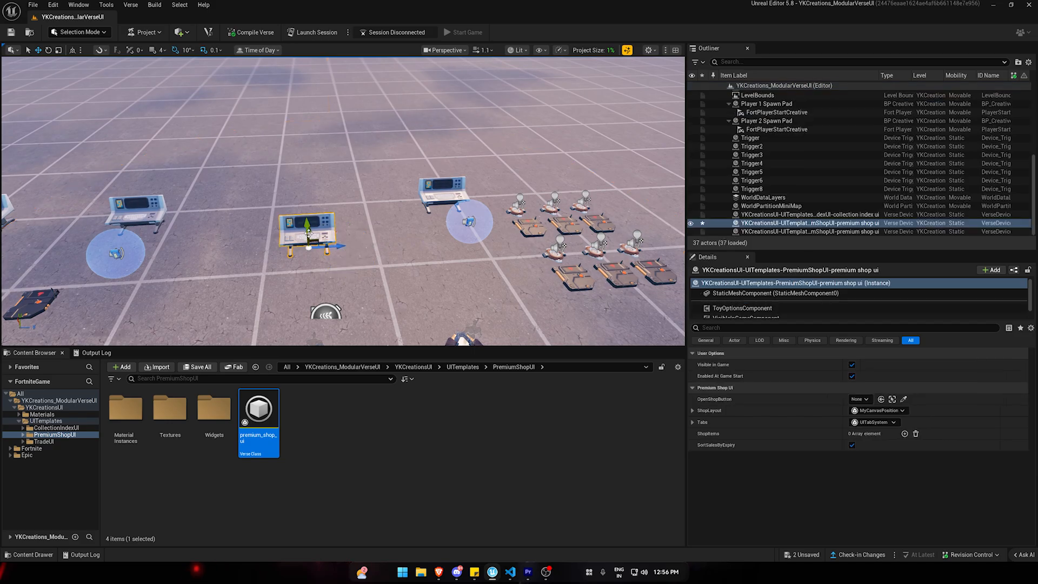
{"action": "left_click", "coordinate": [907, 399]}
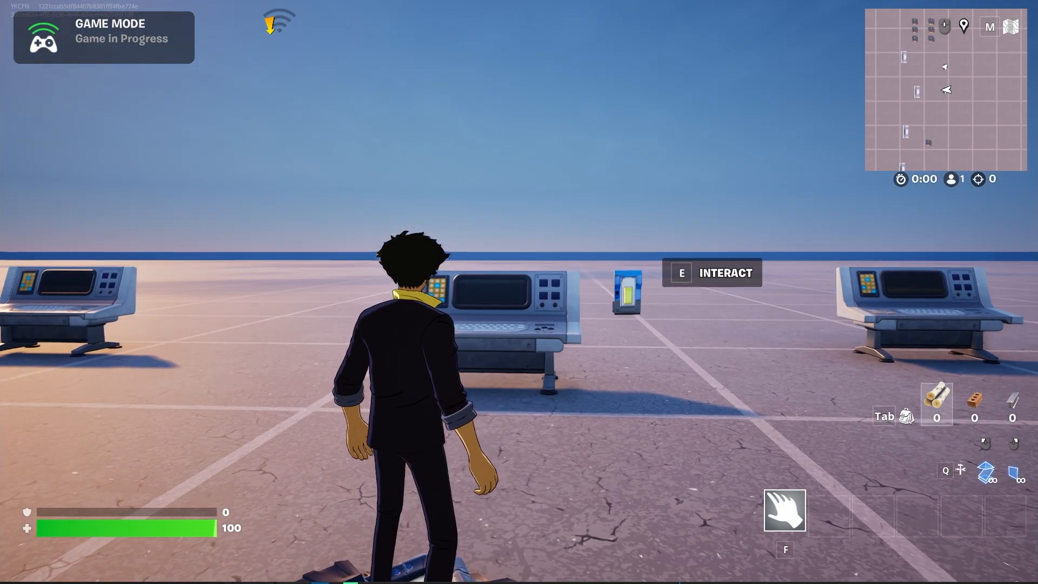
Open the Premium Shop from its button in the running game, switch between the Featured and Bundles tabs, and exit the shop.
{"action": "key", "text": "d"}
{"action": "key", "text": "w"}
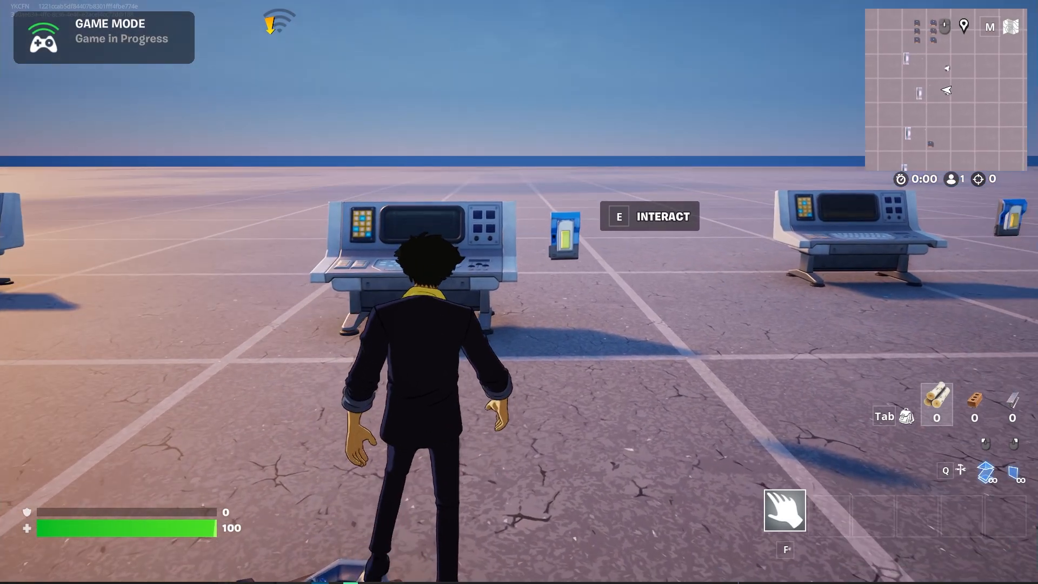
{"action": "key", "text": "e"}
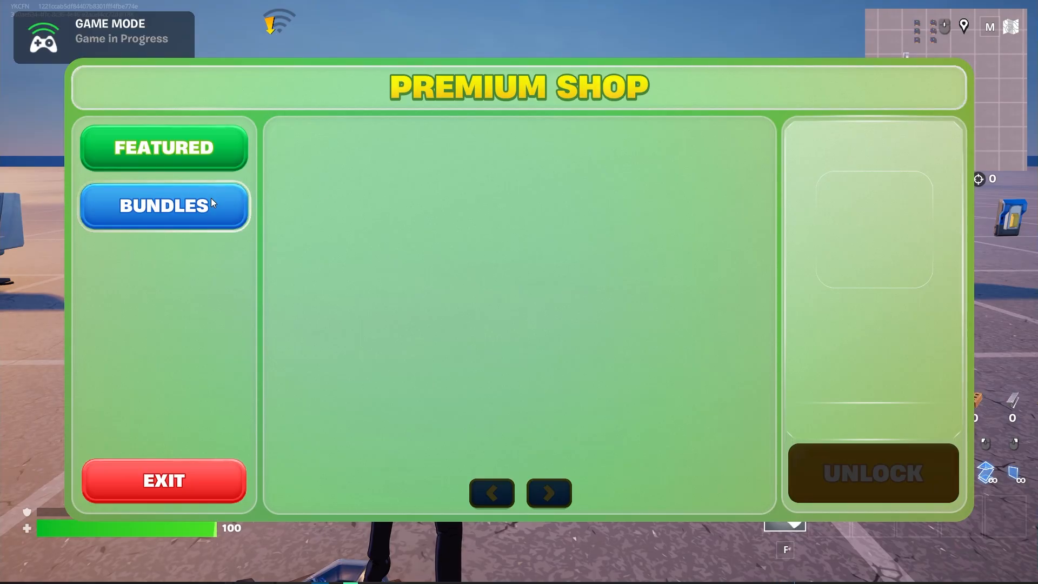
{"action": "left_click", "coordinate": [212, 198]}
{"action": "left_click", "coordinate": [200, 151]}
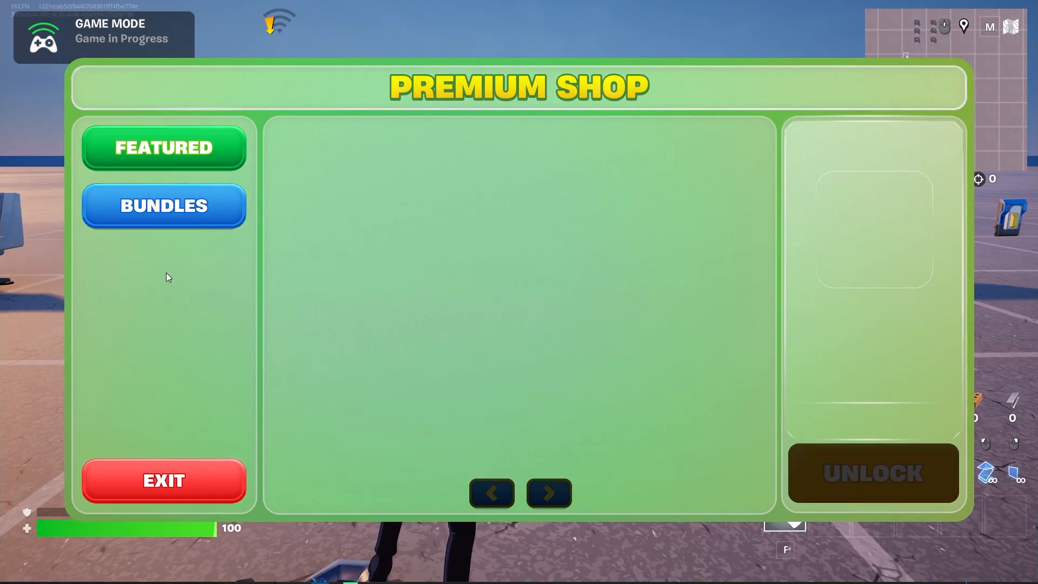
{"action": "left_click", "coordinate": [164, 201]}
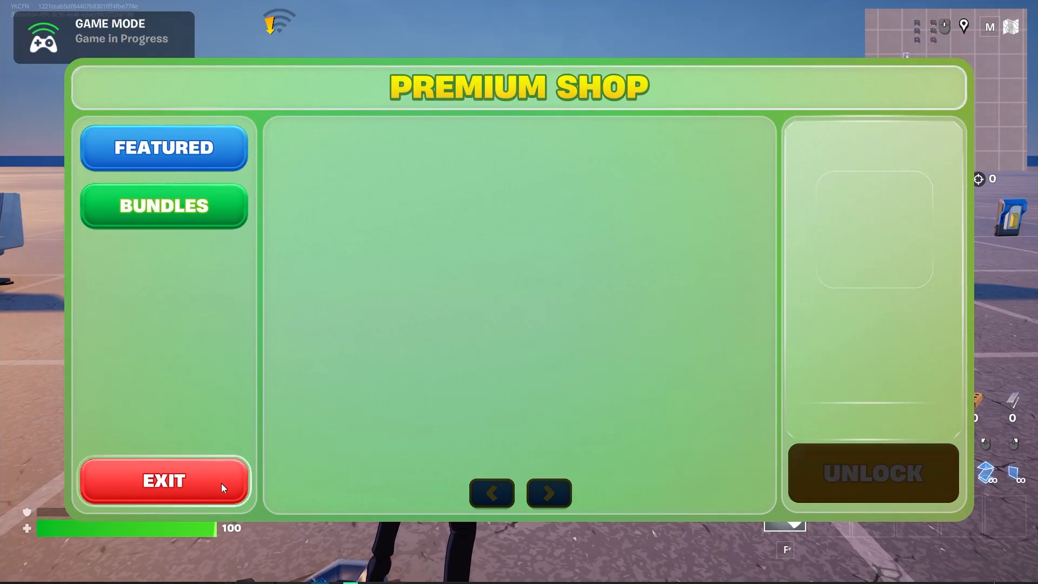
{"action": "left_click", "coordinate": [186, 478]}
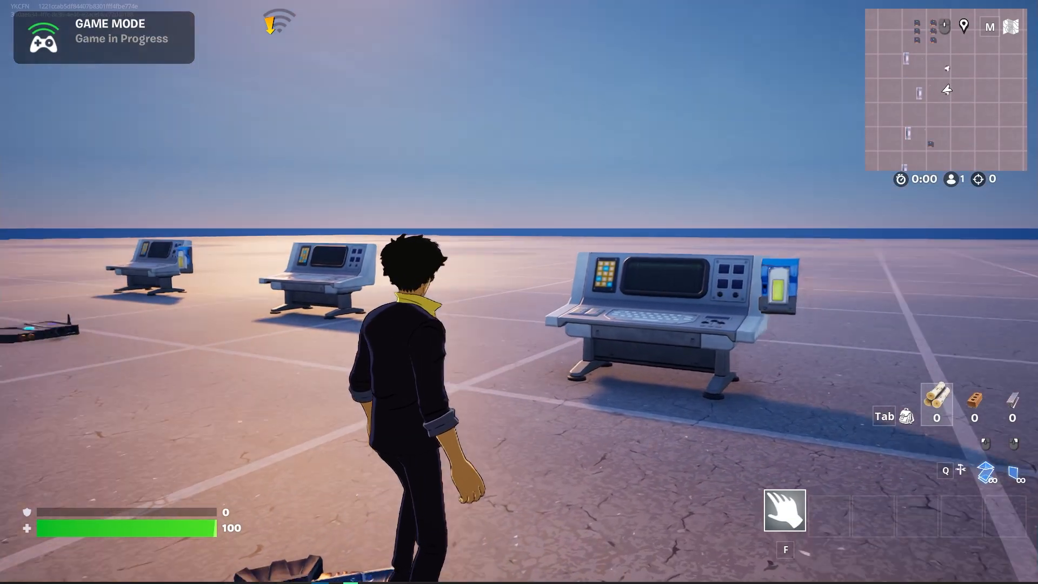
{"action": "key", "text": "s"}
{"action": "key", "text": "d"}
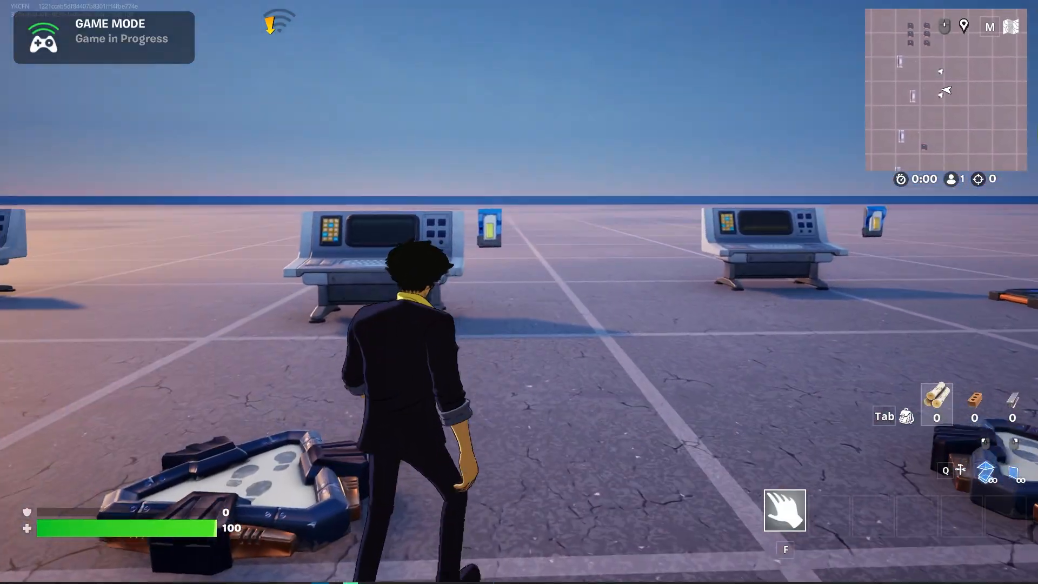
{"action": "key", "text": "w"}
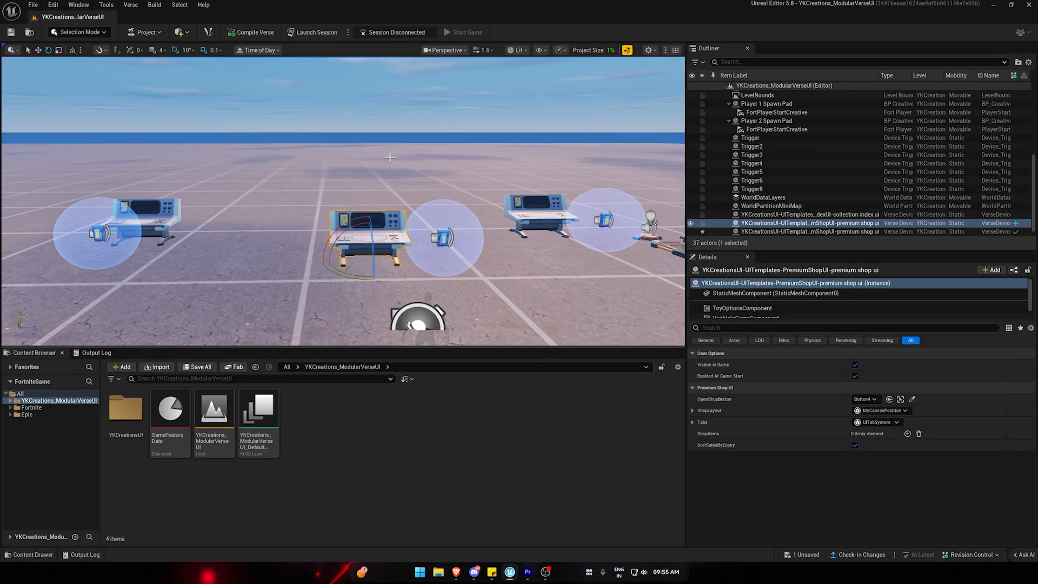
Select the middle premium shop device and expand its Tabs array to show the settings of both tab entries.
{"action": "left_click", "coordinate": [382, 175]}
{"action": "left_click", "coordinate": [373, 233]}
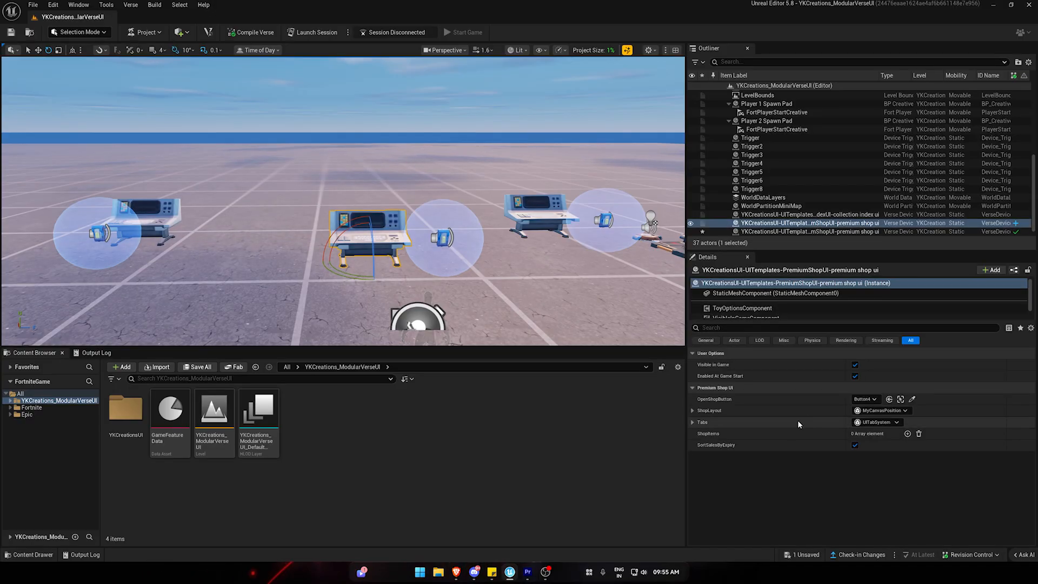
{"action": "left_click", "coordinate": [694, 421]}
{"action": "left_click", "coordinate": [699, 454]}
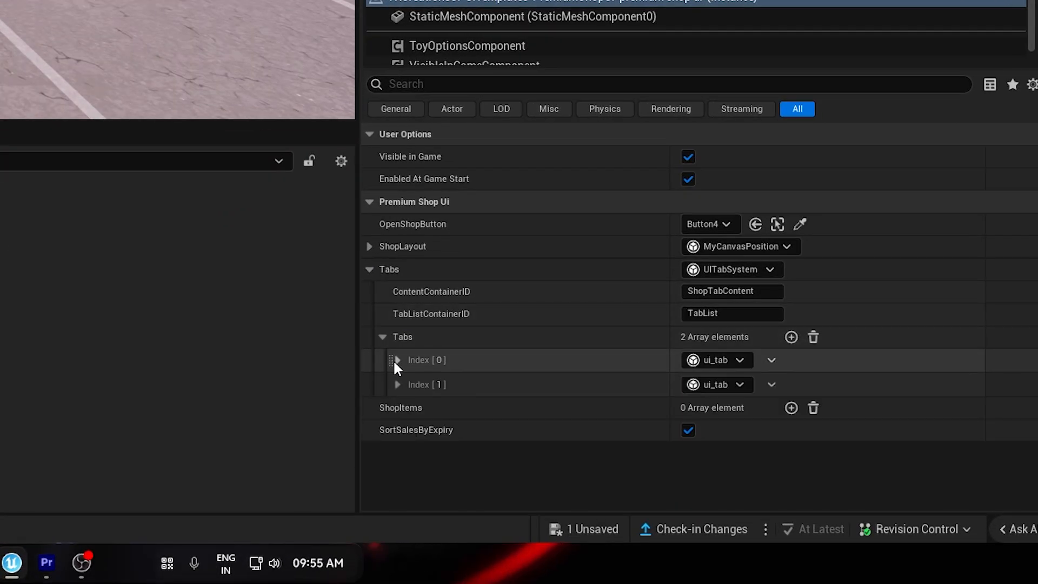
{"action": "left_click", "coordinate": [397, 360]}
{"action": "left_click", "coordinate": [398, 451]}
{"action": "scroll", "coordinate": [433, 421], "scroll_direction": "down", "scroll_amount": 2}
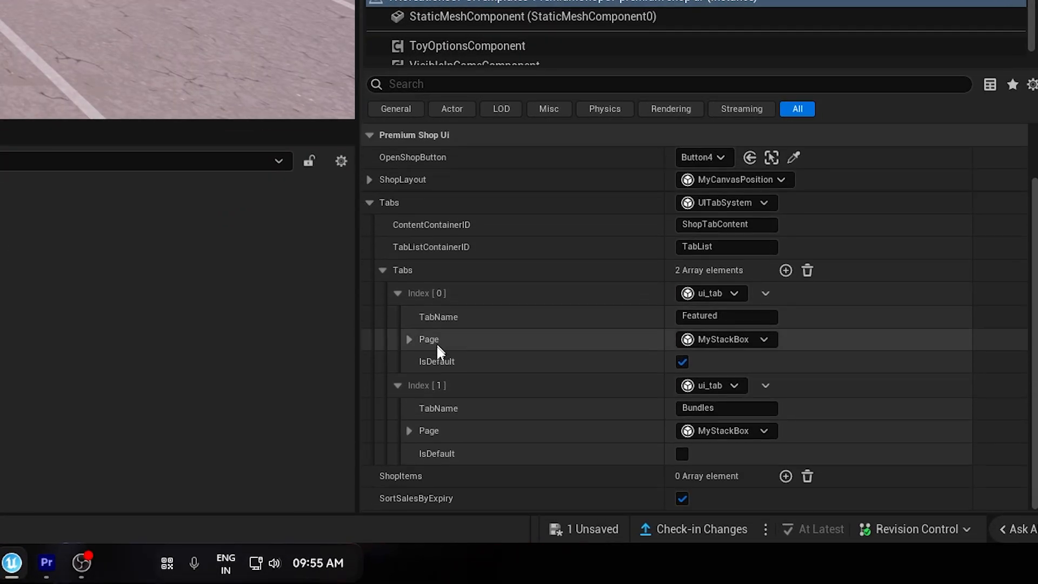
Try appending ASDASD to the first tab's name, and remove the added text to keep Featured.
{"action": "left_click", "coordinate": [721, 318]}
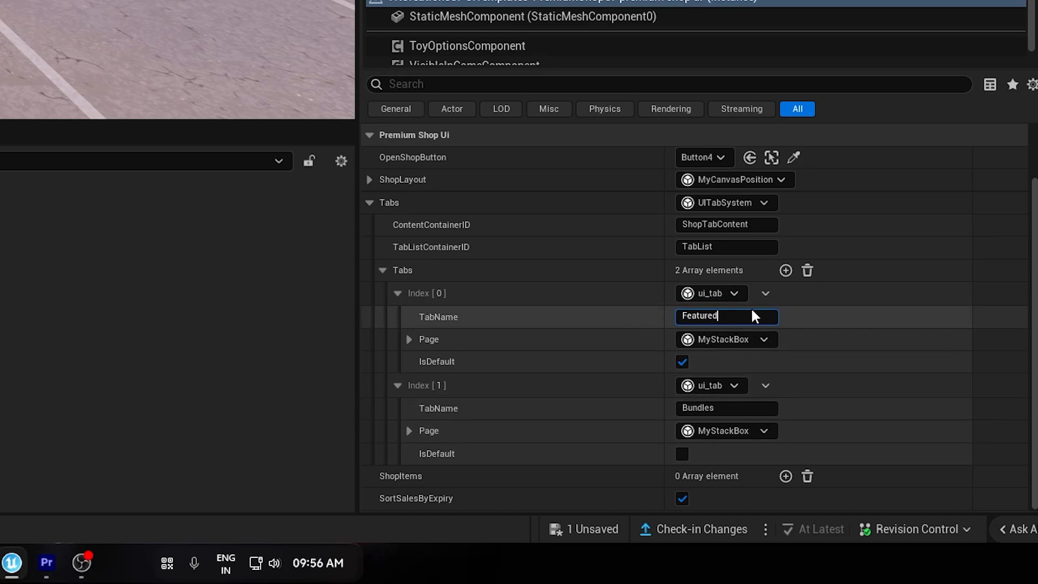
{"action": "type", "text": "ASDASD"}
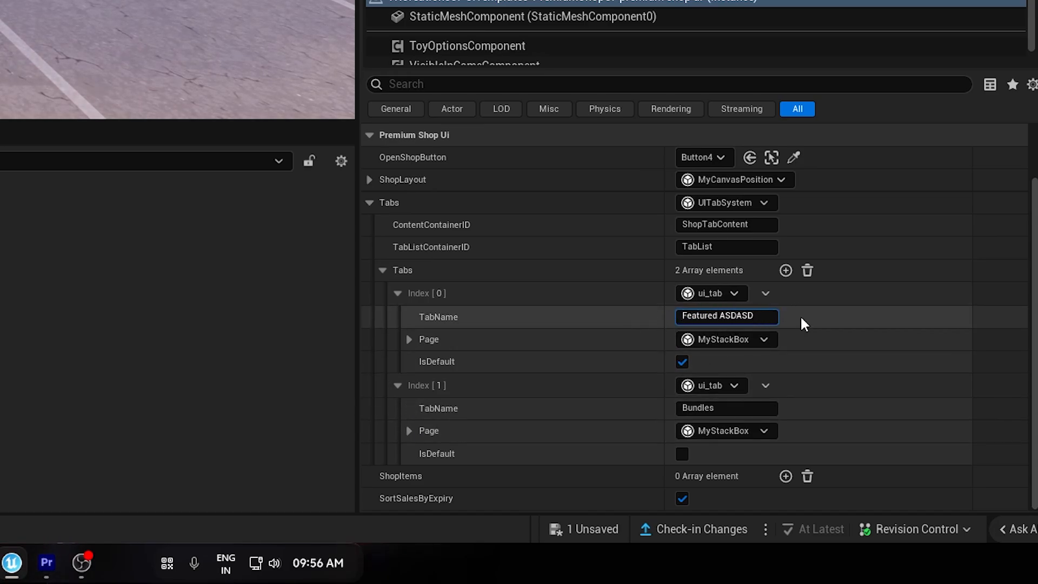
{"action": "key", "text": "BackSpace"}
{"action": "key", "text": "BackSpace"}
{"action": "key", "text": "BackSpace"}
{"action": "key", "text": "BackSpace"}
{"action": "key", "text": "BackSpace"}
{"action": "key", "text": "BackSpace"}
{"action": "key", "text": "BackSpace"}
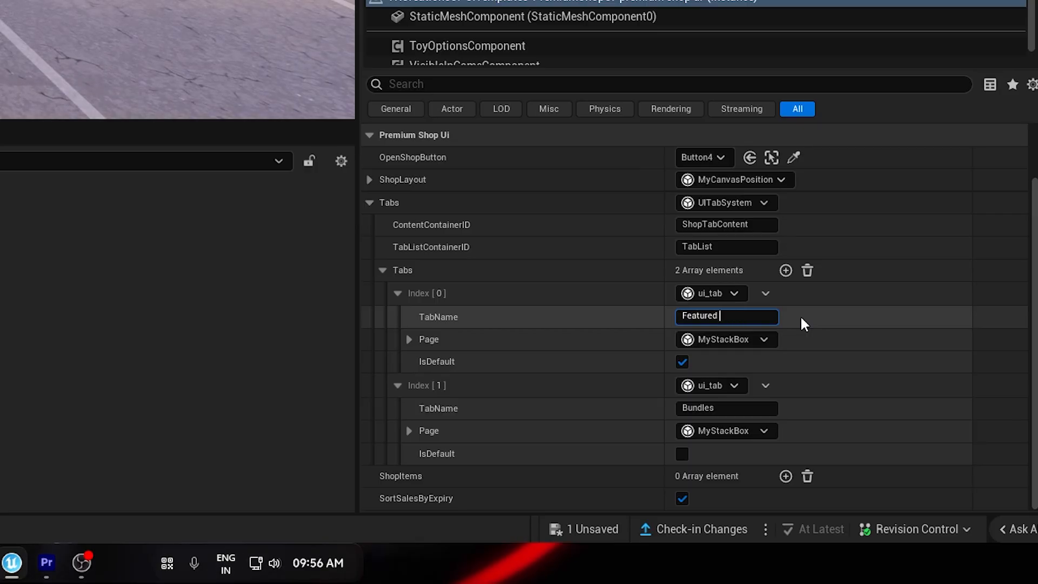
{"action": "key", "text": "Return"}
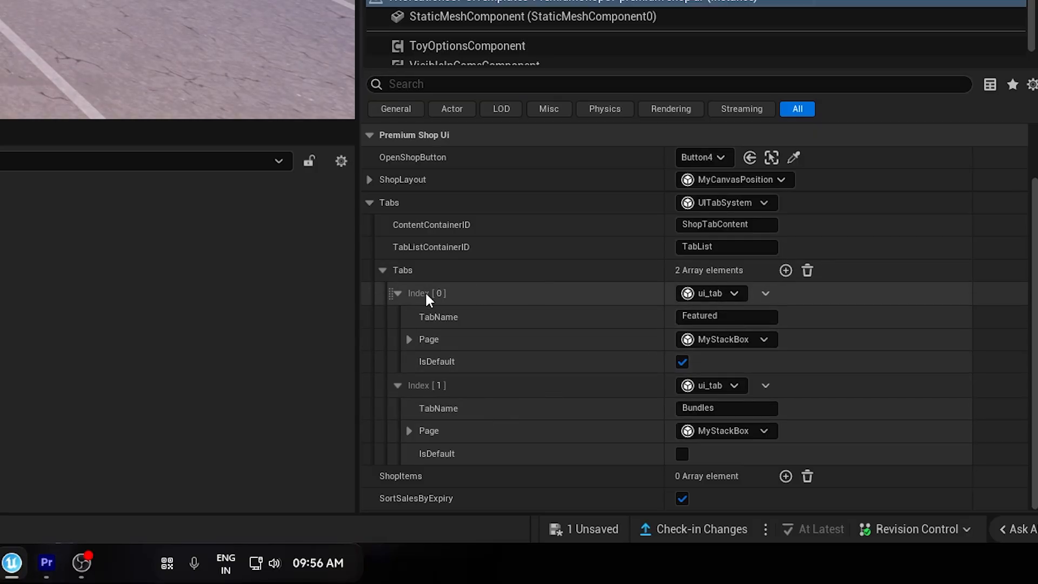
Add a third entry to the shop device's Tabs array and name the tab Weapons.
{"action": "left_click", "coordinate": [396, 295]}
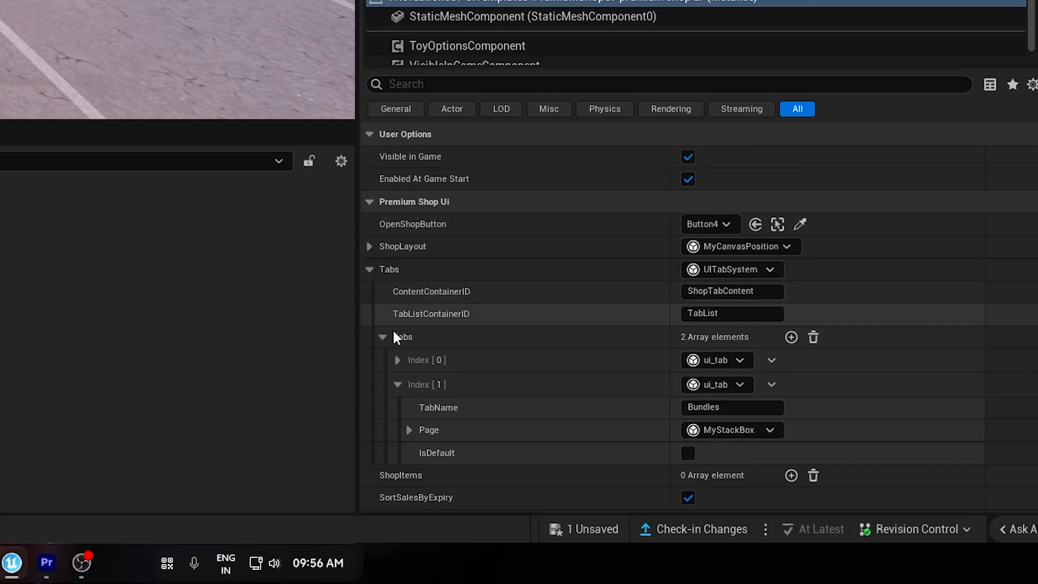
{"action": "left_click", "coordinate": [785, 336]}
{"action": "left_click", "coordinate": [397, 384]}
{"action": "scroll", "coordinate": [421, 397], "scroll_direction": "down", "scroll_amount": 1}
{"action": "left_click", "coordinate": [724, 408]}
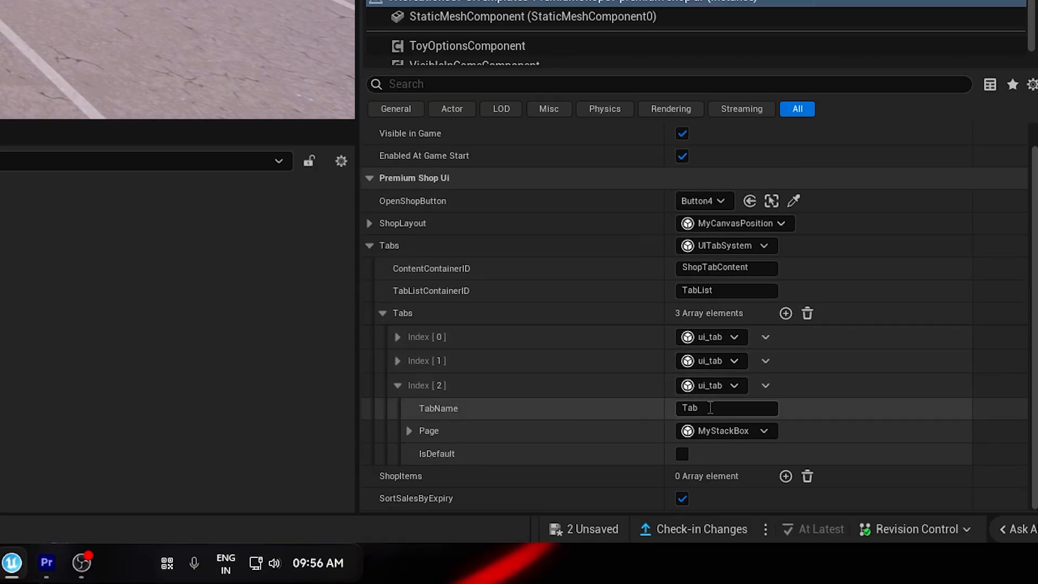
{"action": "type", "text": "wE"}
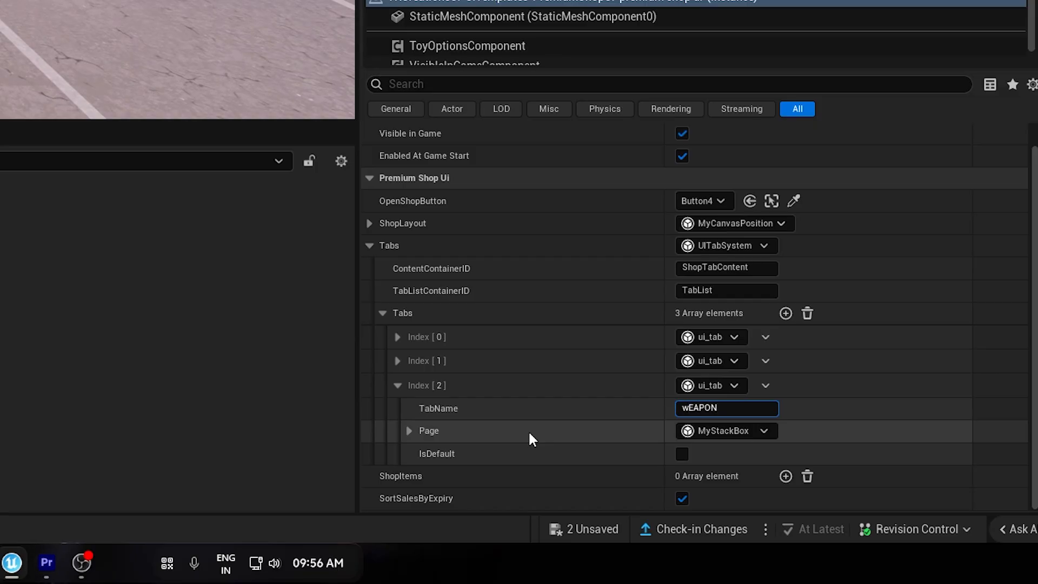
{"action": "type", "text": "APON"}
{"action": "key", "text": "ctrl+a"}
{"action": "type", "text": "Wea"}
{"action": "key", "text": "Return"}
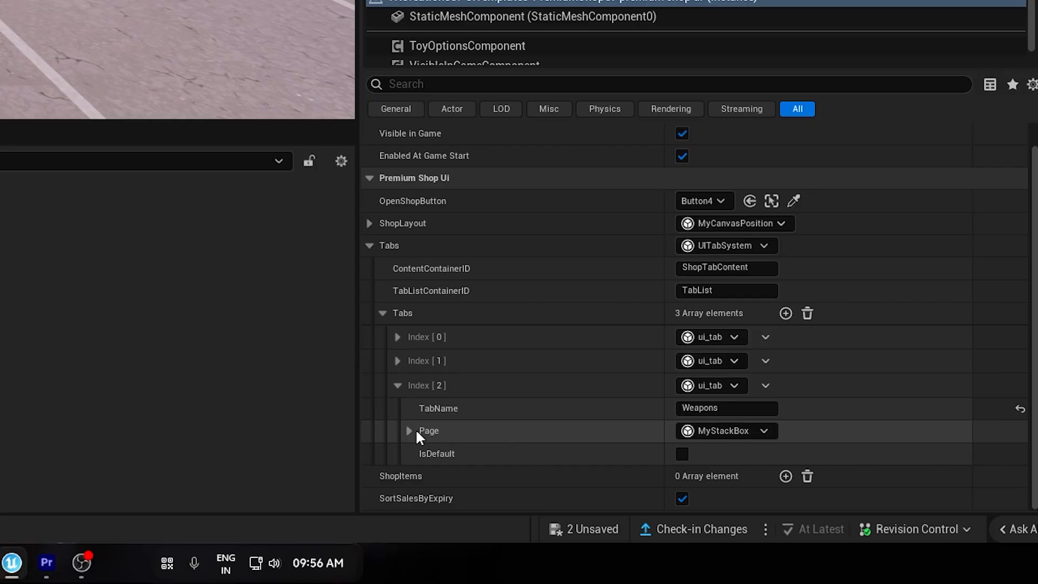
Add one slot to the Weapons tab's Page stack box and review its orientation options, keeping Vertical.
{"action": "left_click", "coordinate": [409, 430]}
{"action": "scroll", "coordinate": [412, 429], "scroll_direction": "down", "scroll_amount": 2}
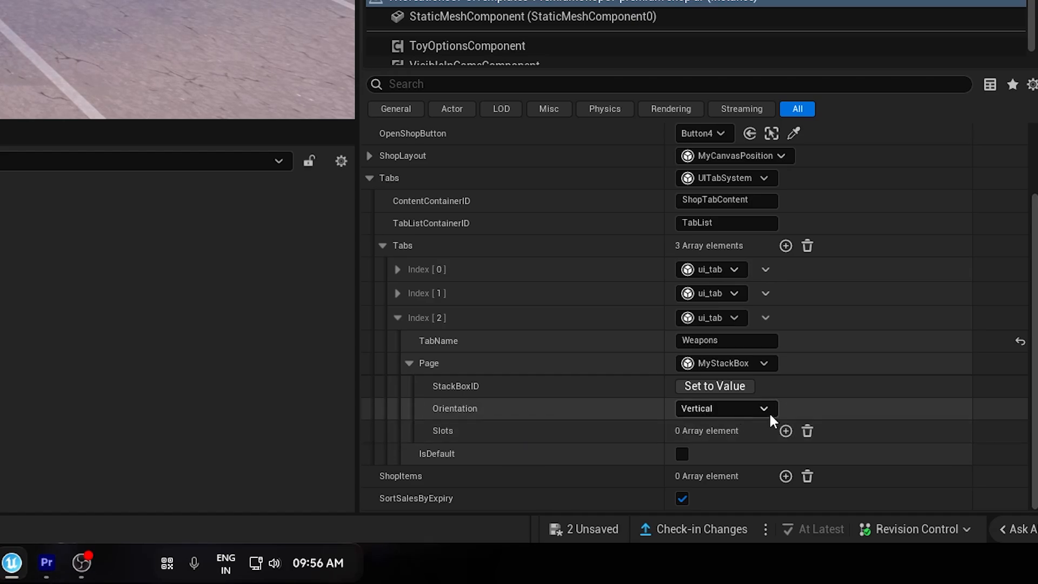
{"action": "left_click", "coordinate": [785, 430]}
{"action": "scroll", "coordinate": [676, 424], "scroll_direction": "down", "scroll_amount": 3}
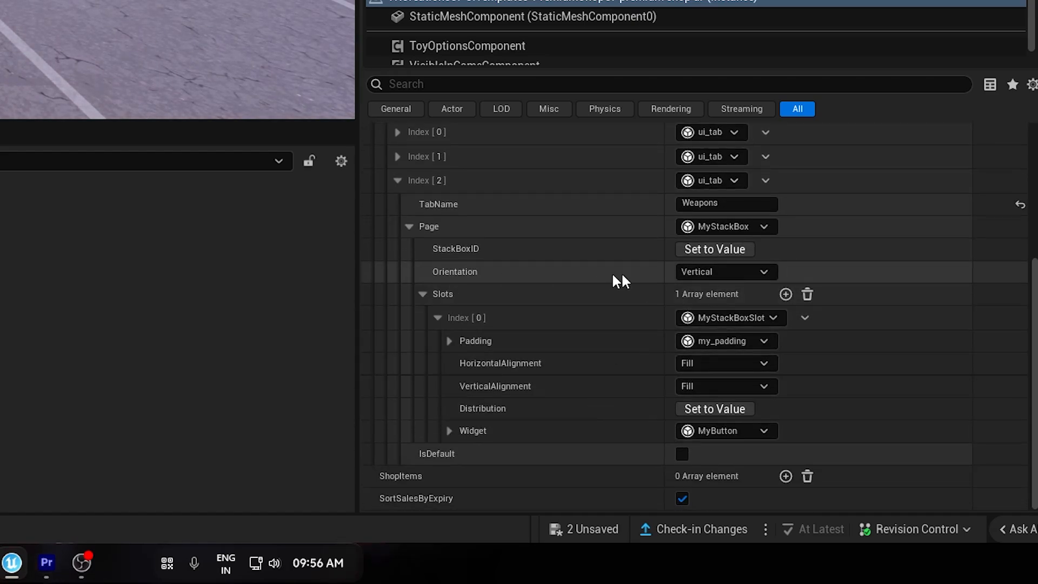
{"action": "left_click", "coordinate": [732, 277]}
{"action": "left_click", "coordinate": [731, 277]}
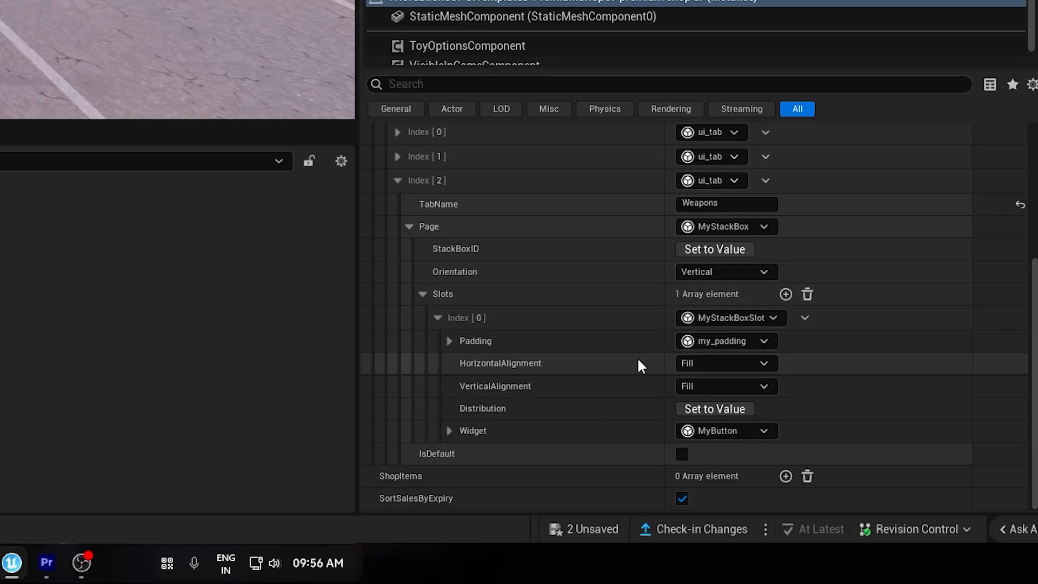
Set the new slot's widget to MyDynamicList and expand the settings of that list.
{"action": "left_click", "coordinate": [708, 433]}
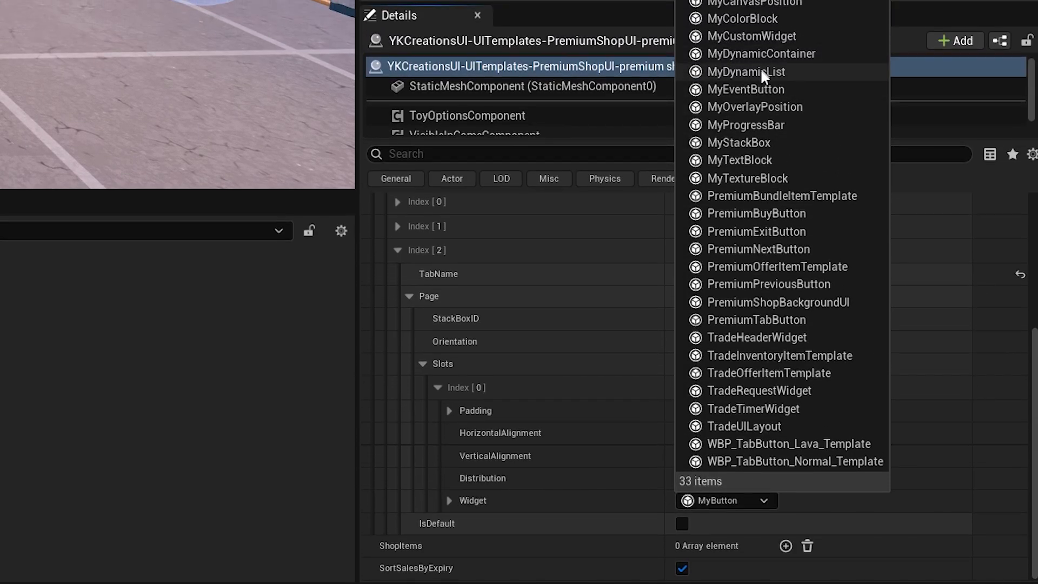
{"action": "left_click", "coordinate": [773, 73]}
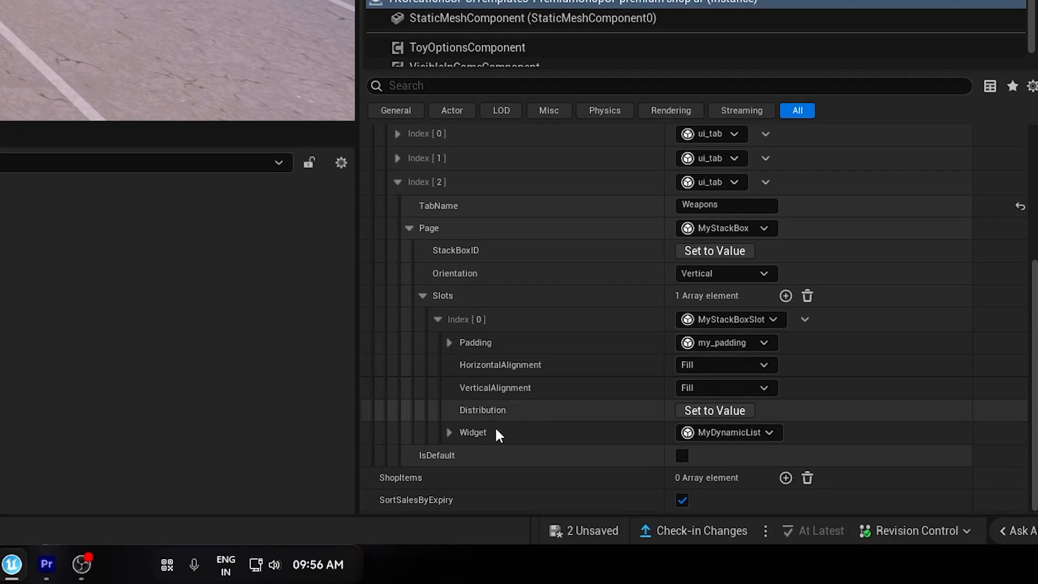
{"action": "left_click", "coordinate": [452, 432]}
{"action": "scroll", "coordinate": [456, 434], "scroll_direction": "down", "scroll_amount": 3}
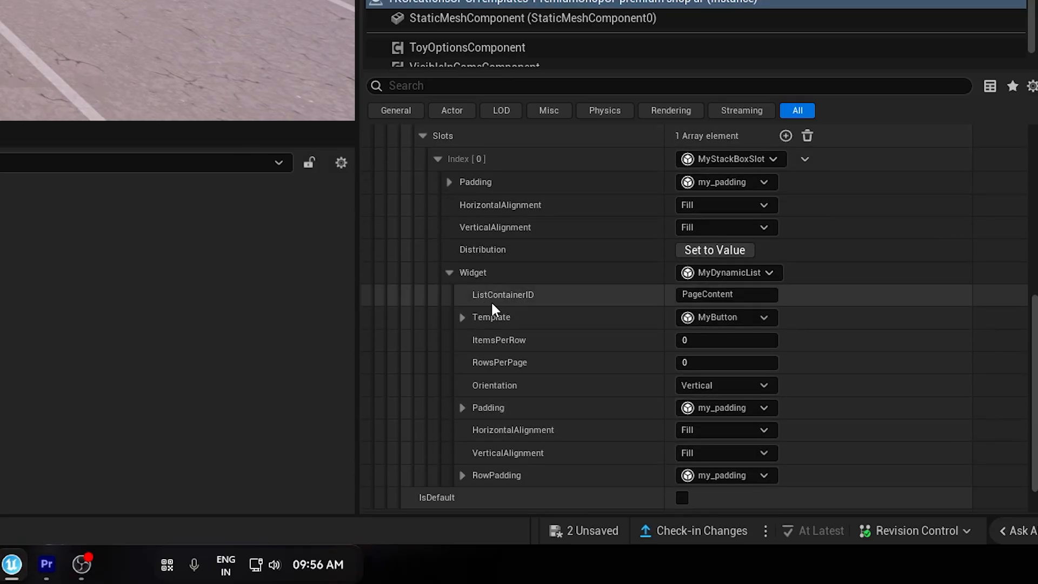
{"action": "right_click_drag", "start_coordinate": [464, 274], "coordinate": [464, 239]}
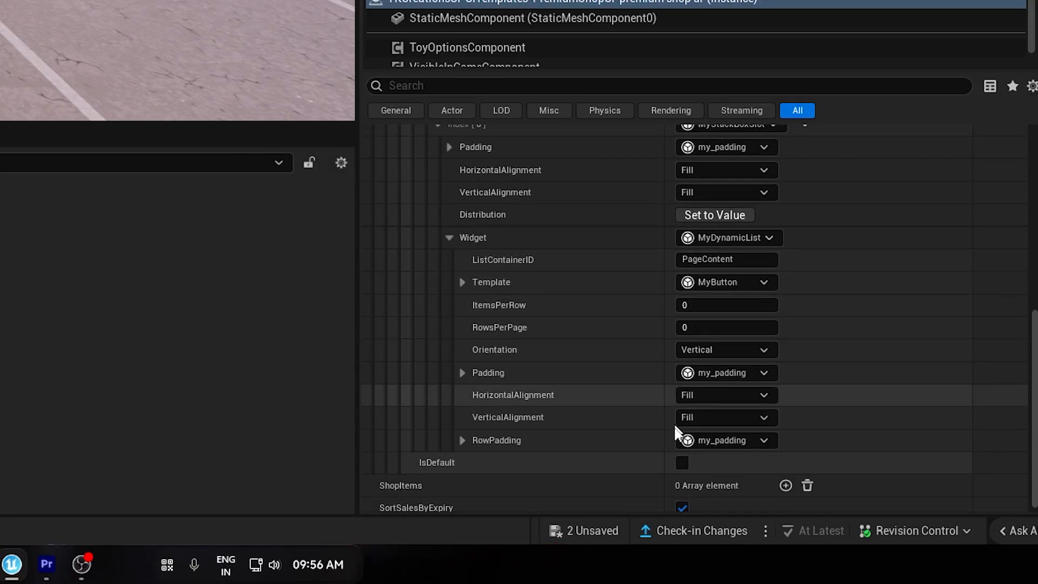
Set the dynamic list's ListContainerID to MyWeaponTab.
{"action": "scroll", "coordinate": [642, 210], "scroll_direction": "up", "scroll_amount": 2}
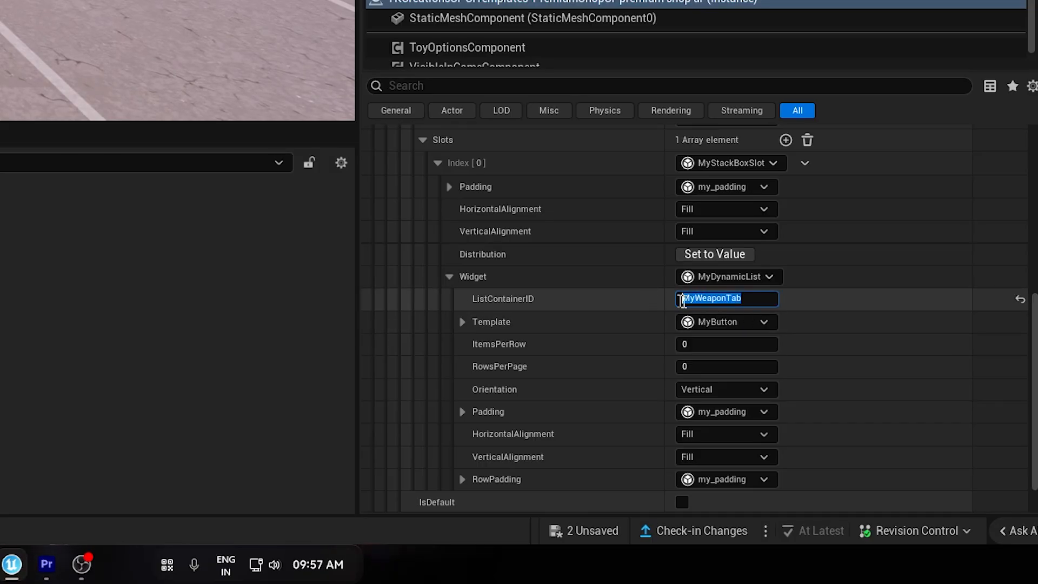
{"action": "left_click_drag", "start_coordinate": [682, 302], "coordinate": [615, 307]}
{"action": "left_click", "coordinate": [615, 308]}
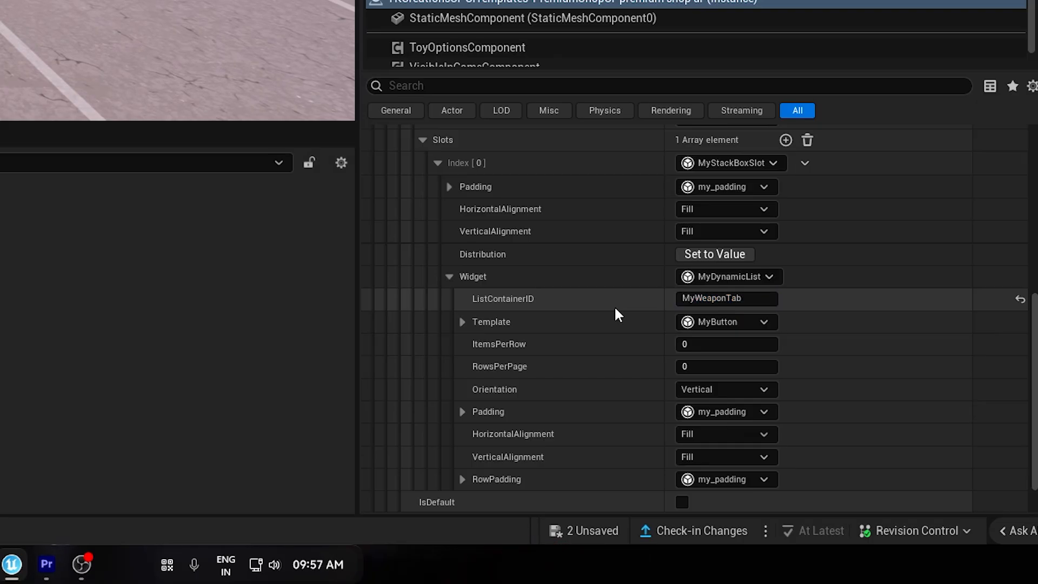
Set the dynamic list's item template to PremiumOfferItemTemplate.
{"action": "scroll", "coordinate": [614, 306], "scroll_direction": "down", "scroll_amount": 2}
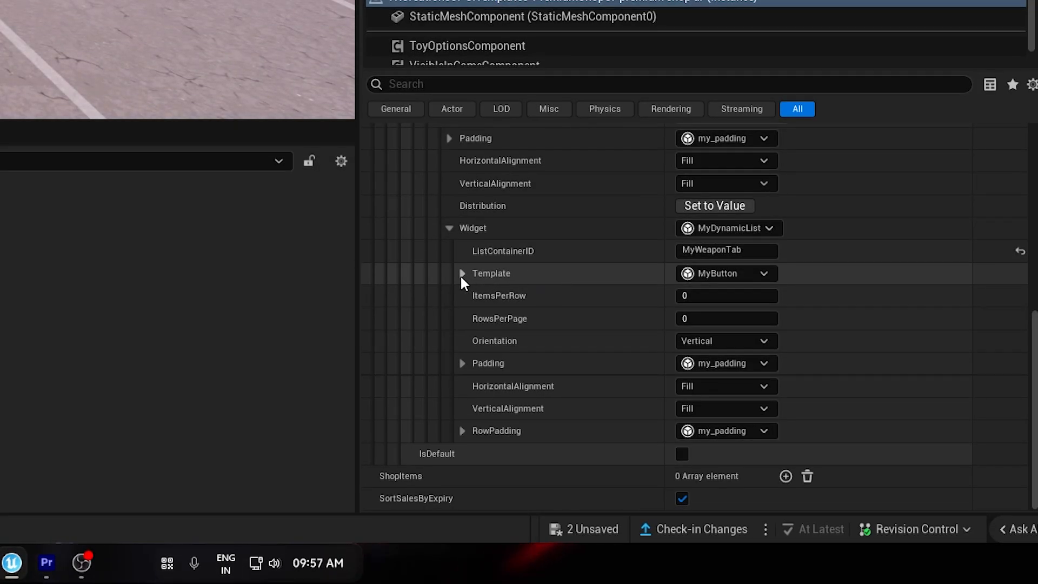
{"action": "left_click", "coordinate": [722, 273]}
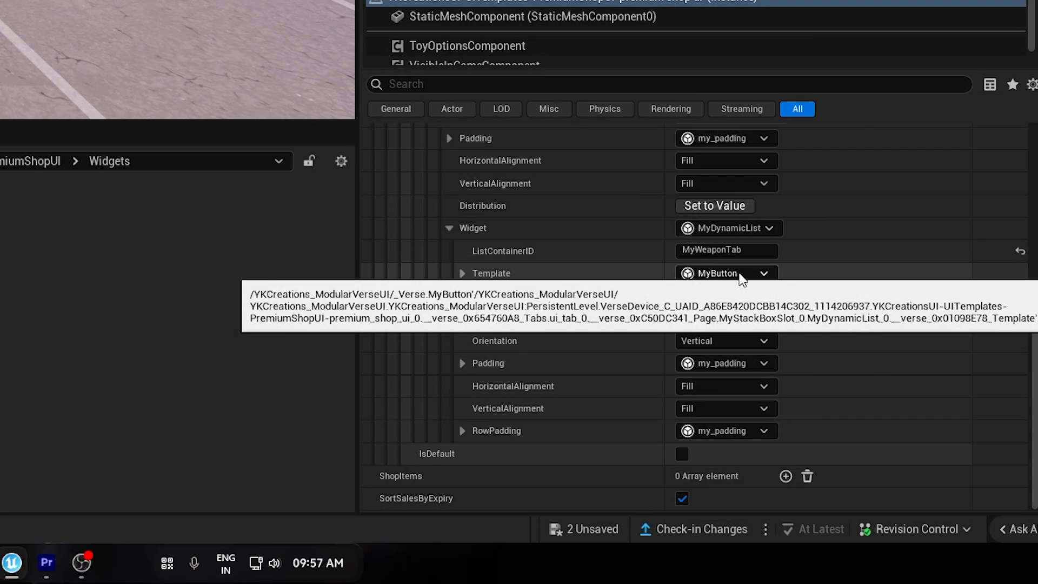
{"action": "left_click", "coordinate": [740, 276]}
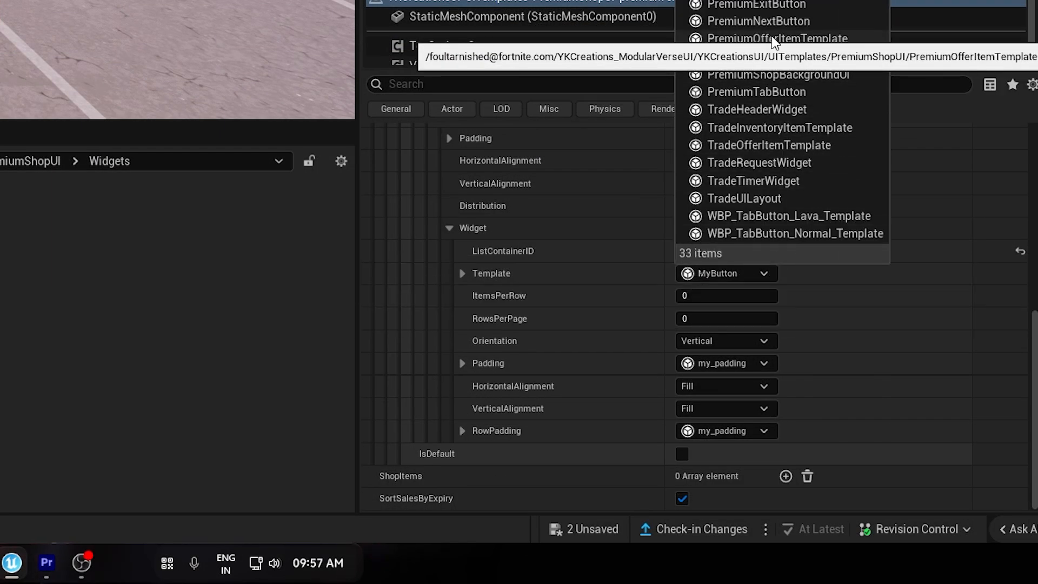
{"action": "left_click", "coordinate": [737, 39]}
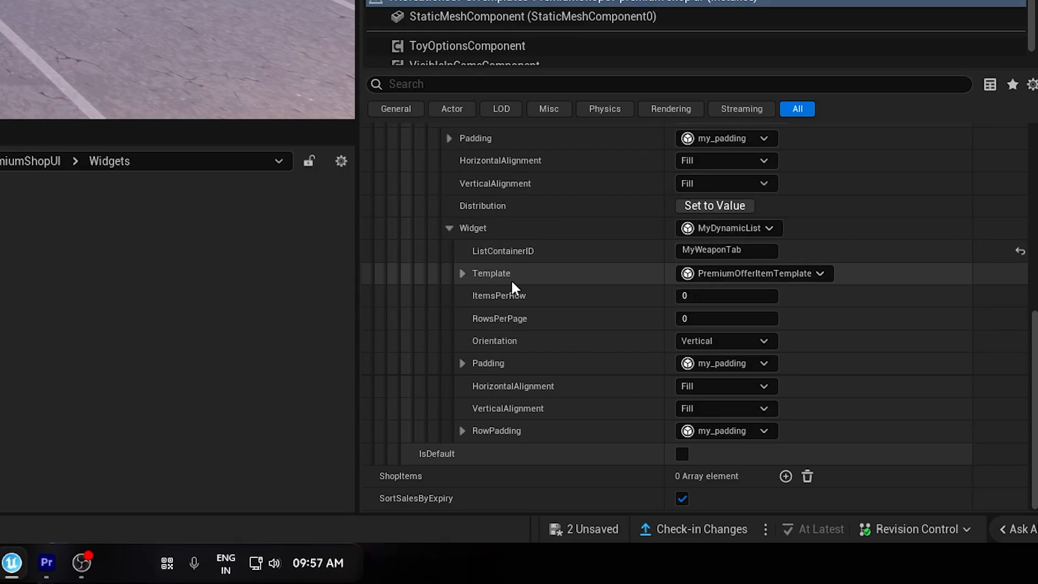
Examine the offer item template's action ID and its string and other bindings, and collapse the template settings.
{"action": "left_click", "coordinate": [463, 274]}
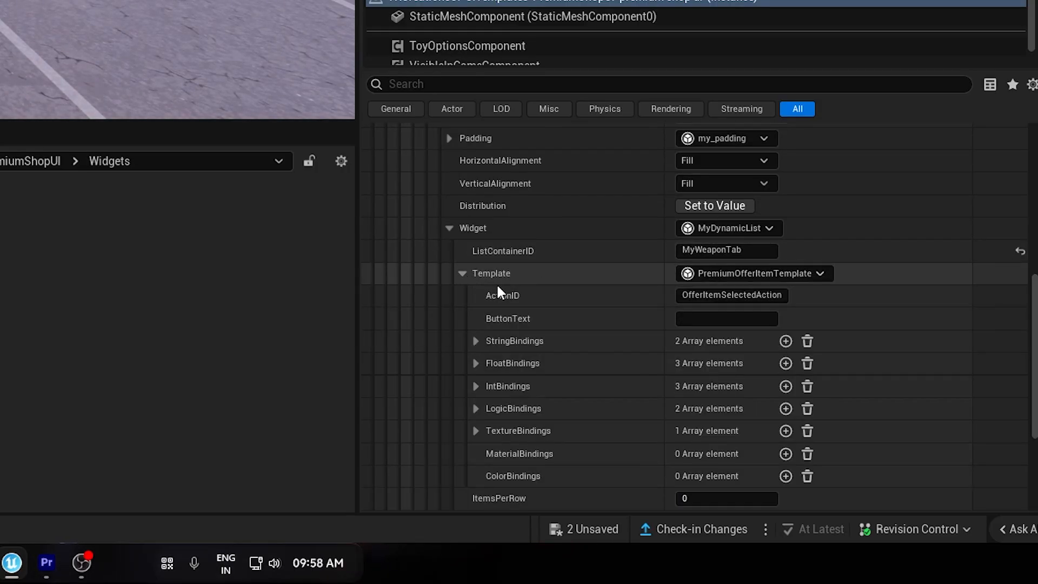
{"action": "scroll", "coordinate": [497, 290], "scroll_direction": "down", "scroll_amount": 3}
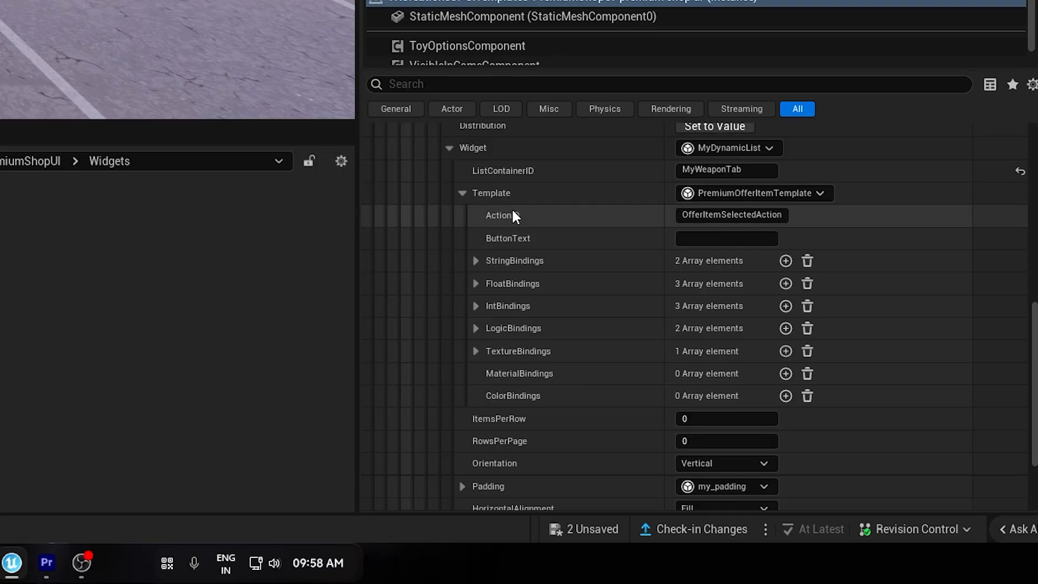
{"action": "left_click", "coordinate": [475, 260]}
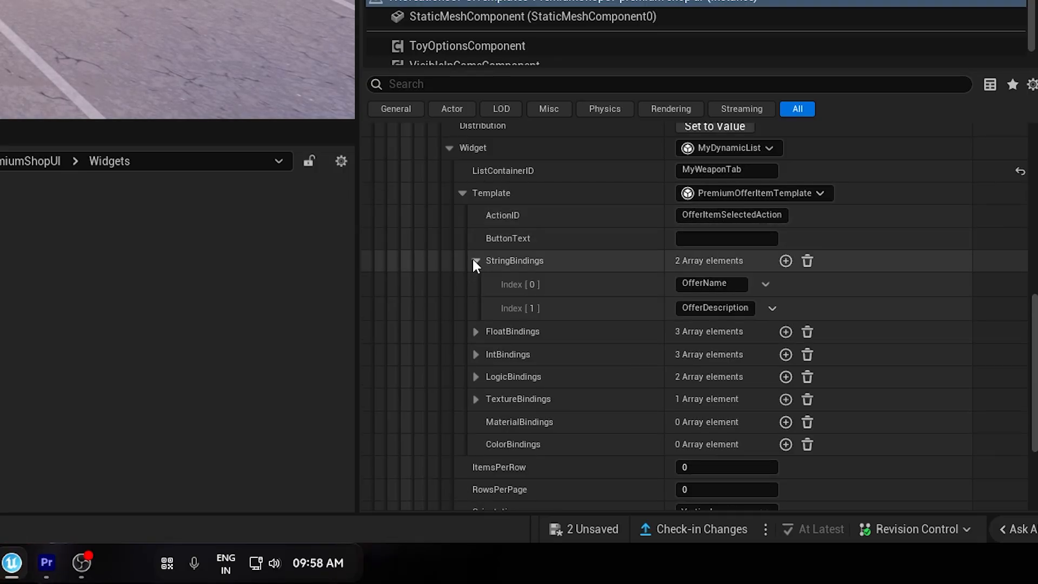
{"action": "scroll", "coordinate": [505, 281], "scroll_direction": "down", "scroll_amount": 2}
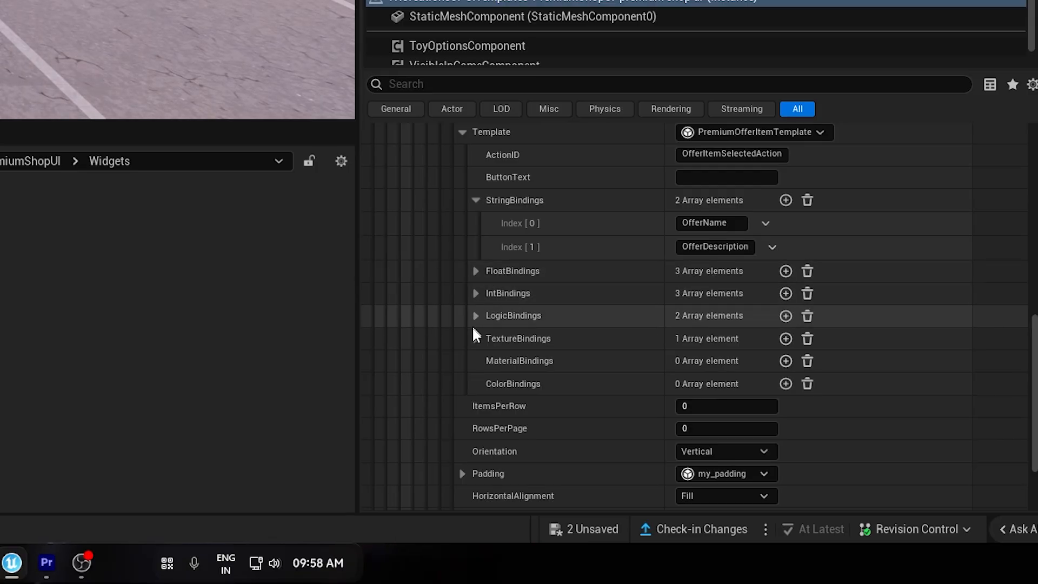
{"action": "scroll", "coordinate": [557, 271], "scroll_direction": "up", "scroll_amount": 3}
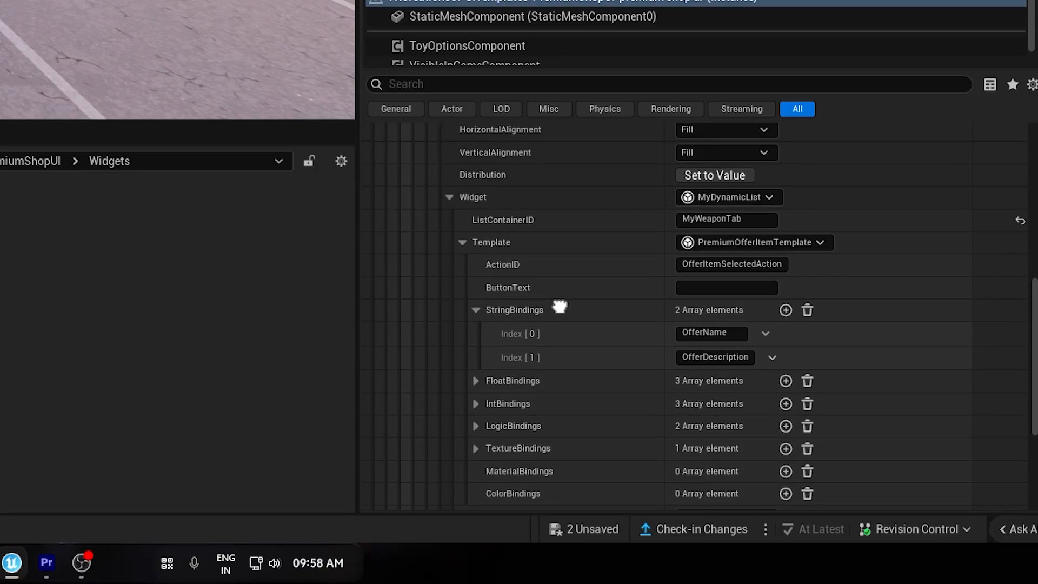
{"action": "left_click", "coordinate": [475, 309]}
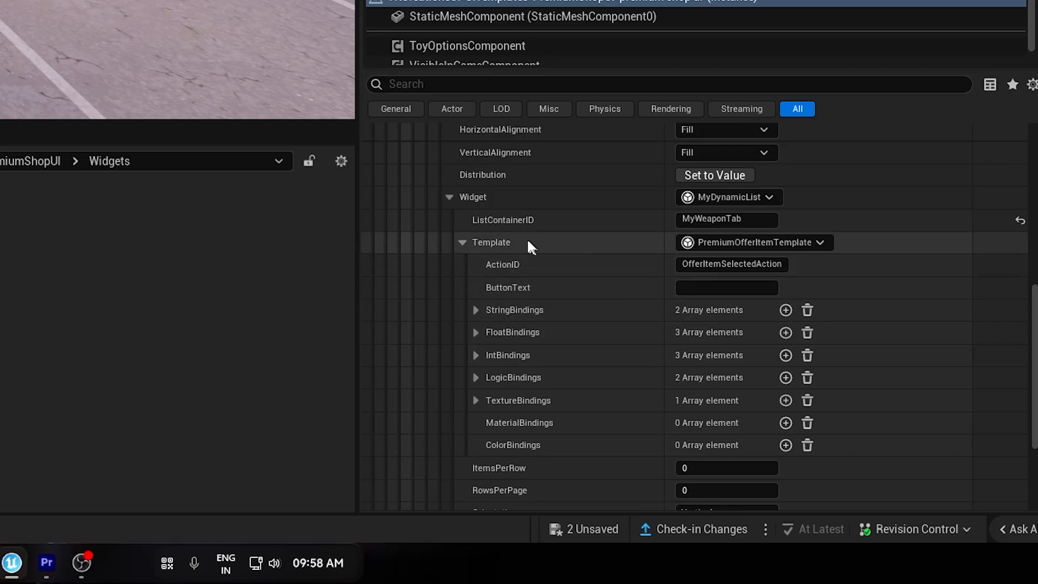
{"action": "scroll", "coordinate": [494, 332], "scroll_direction": "down", "scroll_amount": 1}
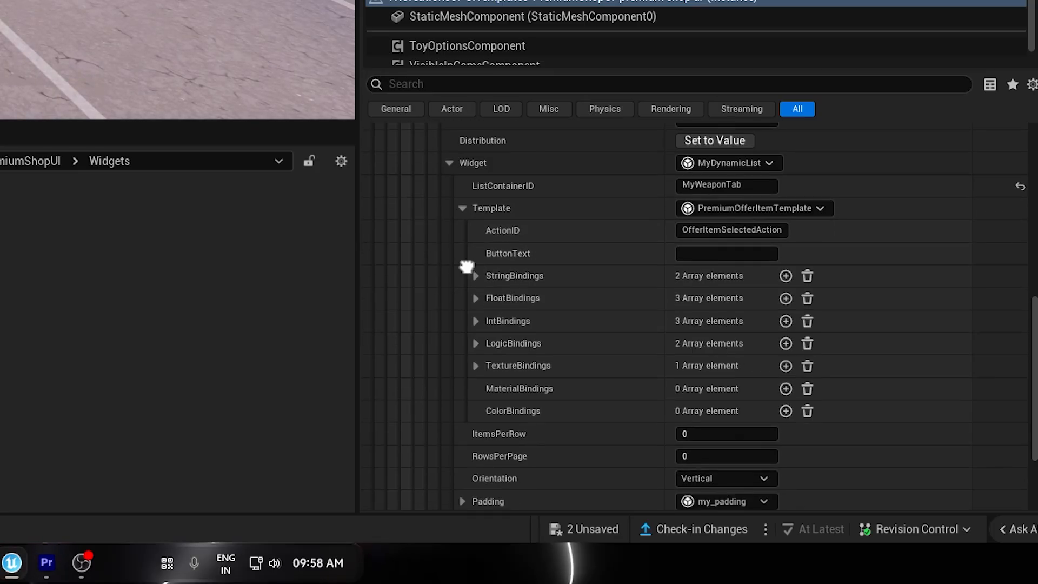
{"action": "left_click", "coordinate": [464, 210]}
{"action": "right_click_drag", "start_coordinate": [454, 446], "coordinate": [485, 320]}
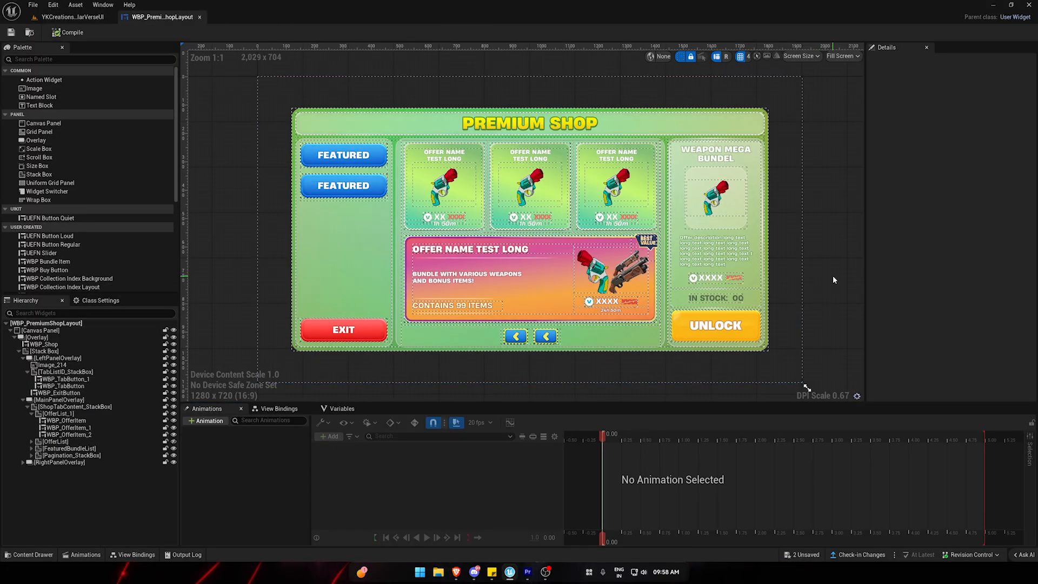
Hide the dashed widget outlines in the WBP_PremiumShopLayout designer and select FeaturedBundleList in the hierarchy.
{"action": "key", "text": "g"}
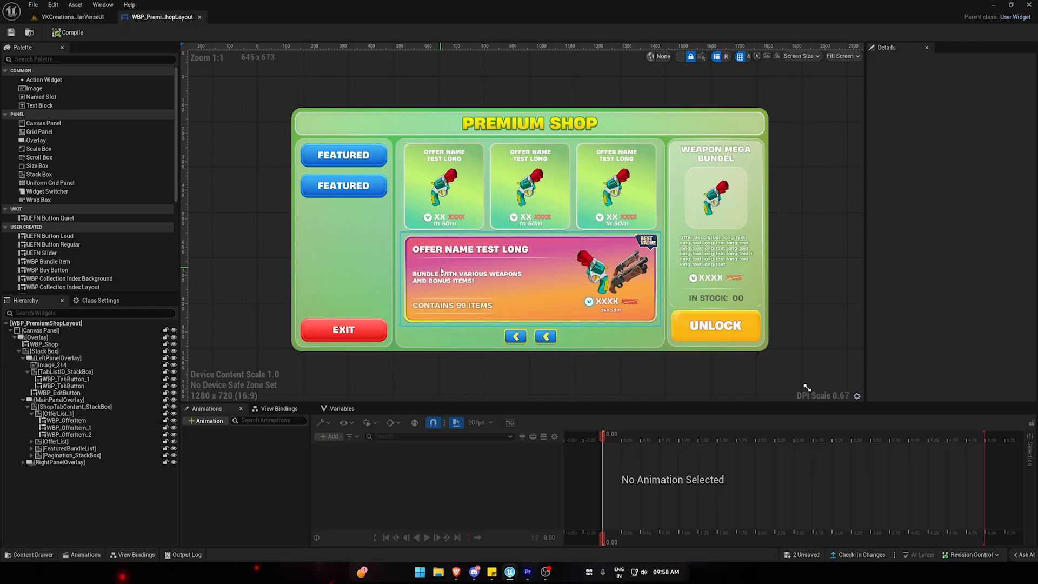
{"action": "right_click_drag", "start_coordinate": [225, 146], "coordinate": [202, 141]}
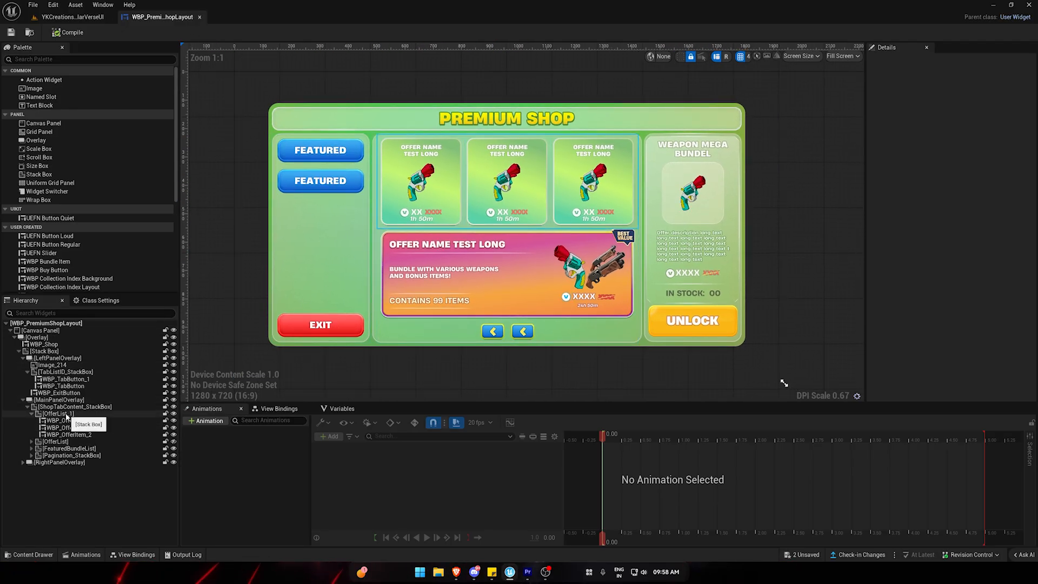
{"action": "left_click", "coordinate": [58, 413]}
{"action": "left_click", "coordinate": [81, 448]}
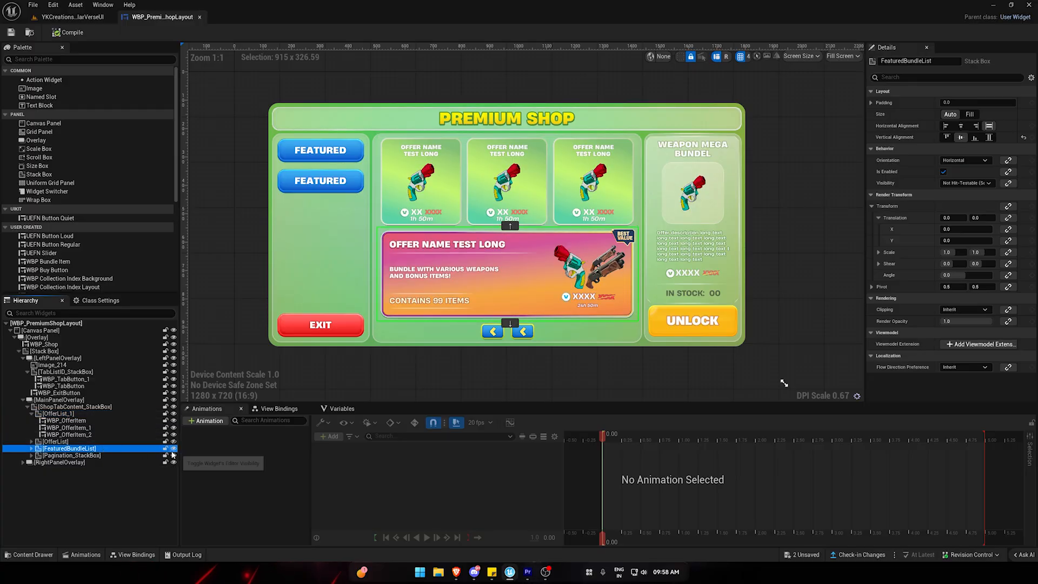
Preview the shop layout with OfferList in place of FeaturedBundleList, and restore the featured bundle view.
{"action": "left_click", "coordinate": [173, 448]}
{"action": "left_click", "coordinate": [174, 448]}
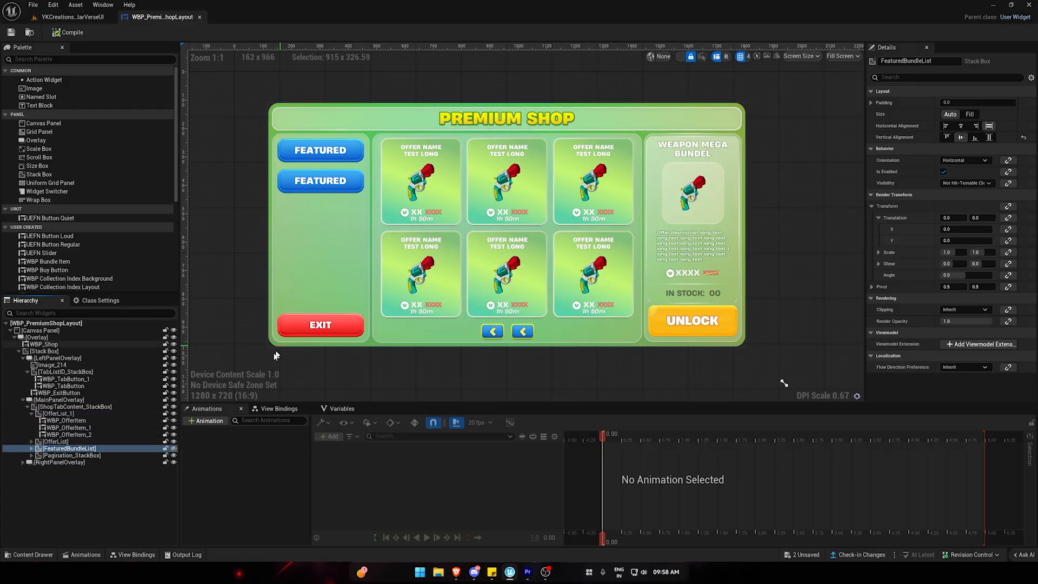
{"action": "left_click", "coordinate": [174, 441]}
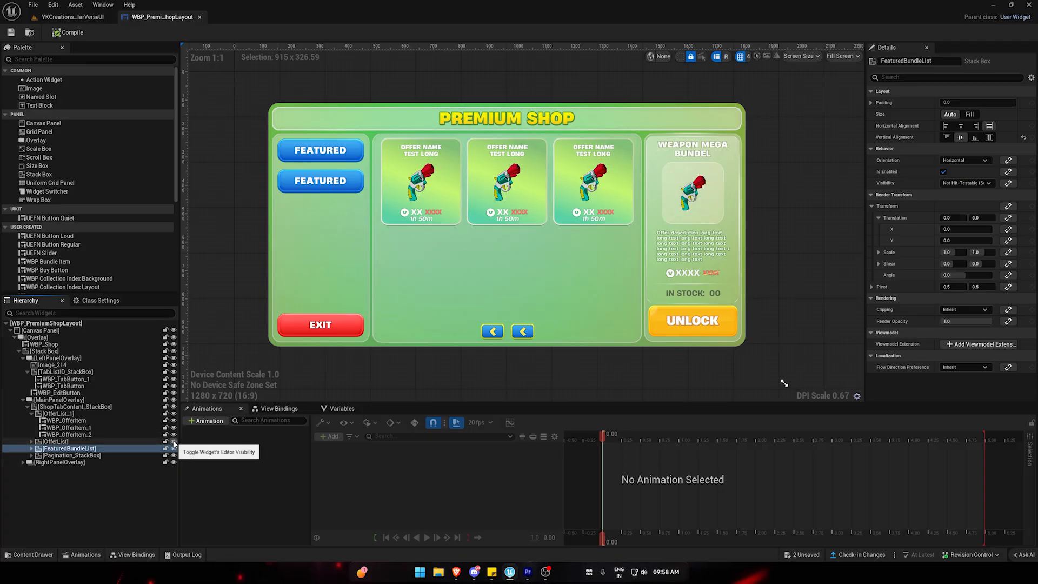
{"action": "left_click", "coordinate": [173, 441]}
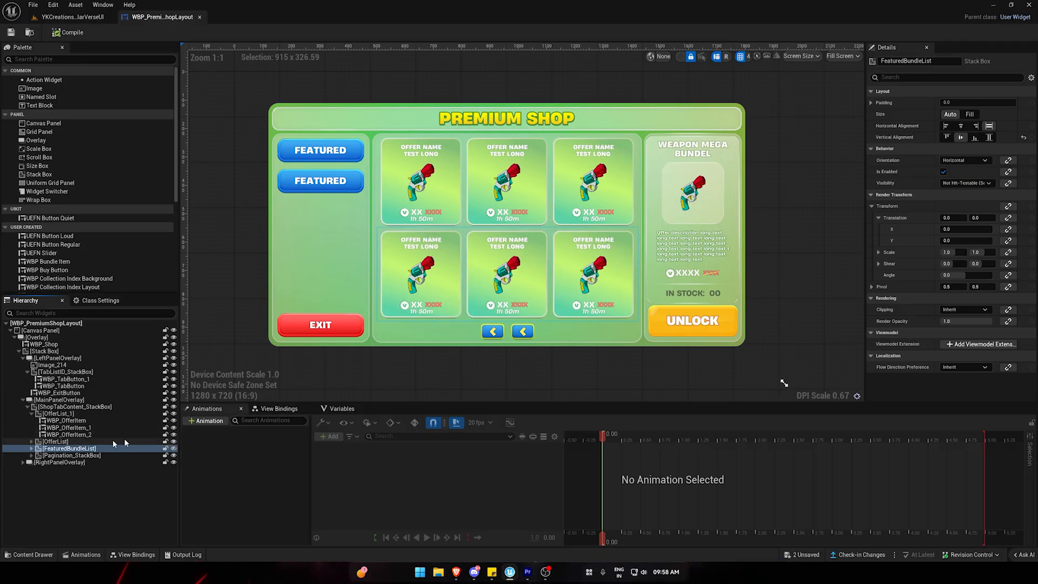
{"action": "left_click", "coordinate": [174, 441]}
{"action": "left_click", "coordinate": [173, 448]}
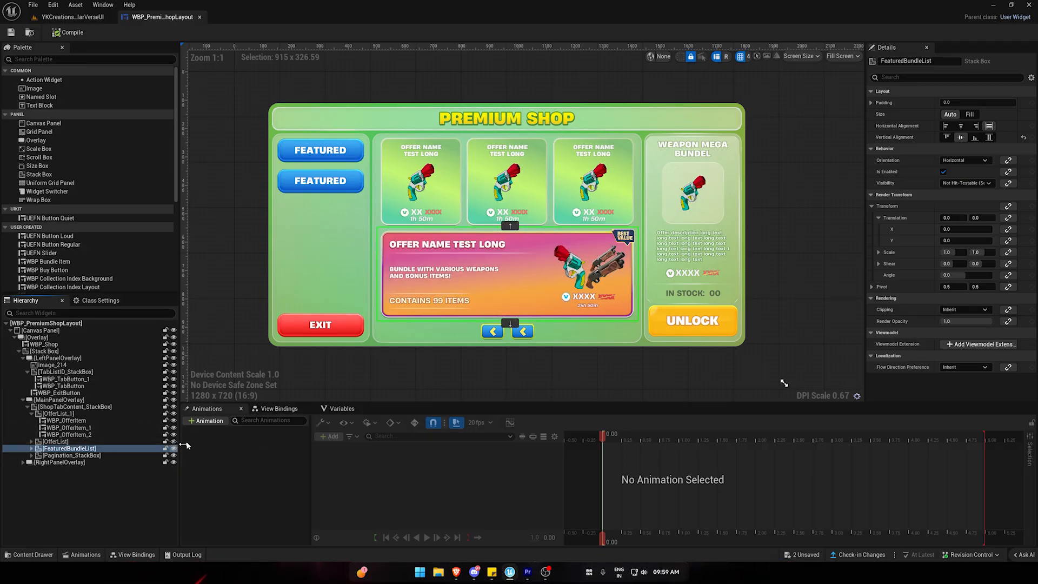
{"action": "left_click", "coordinate": [419, 369]}
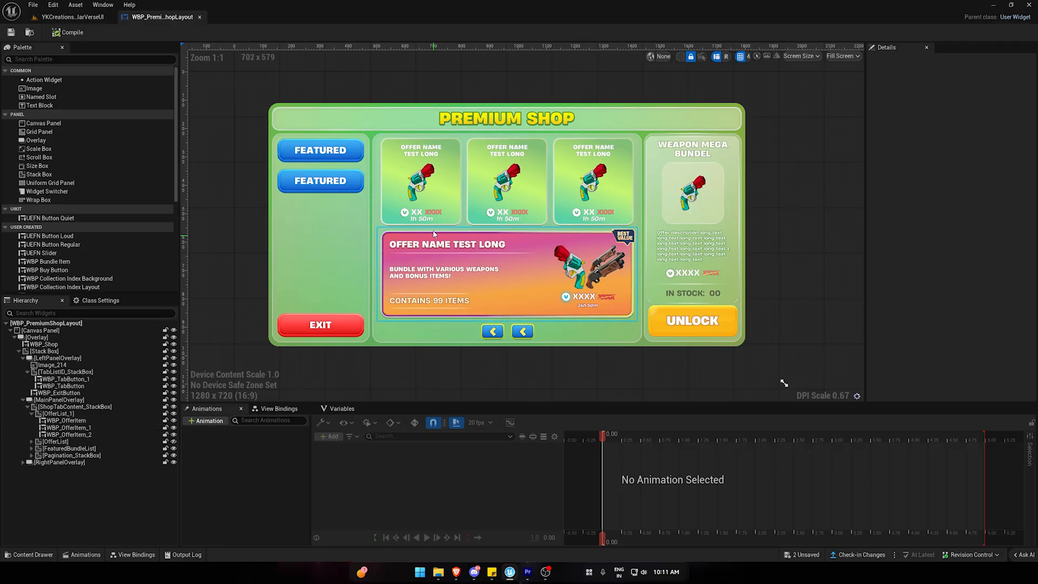
Collapse OfferList_1 and toggle the editor visibility of OfferList and FeaturedBundleList to compare the two page layouts.
{"action": "left_click", "coordinate": [31, 413]}
{"action": "left_click", "coordinate": [173, 420]}
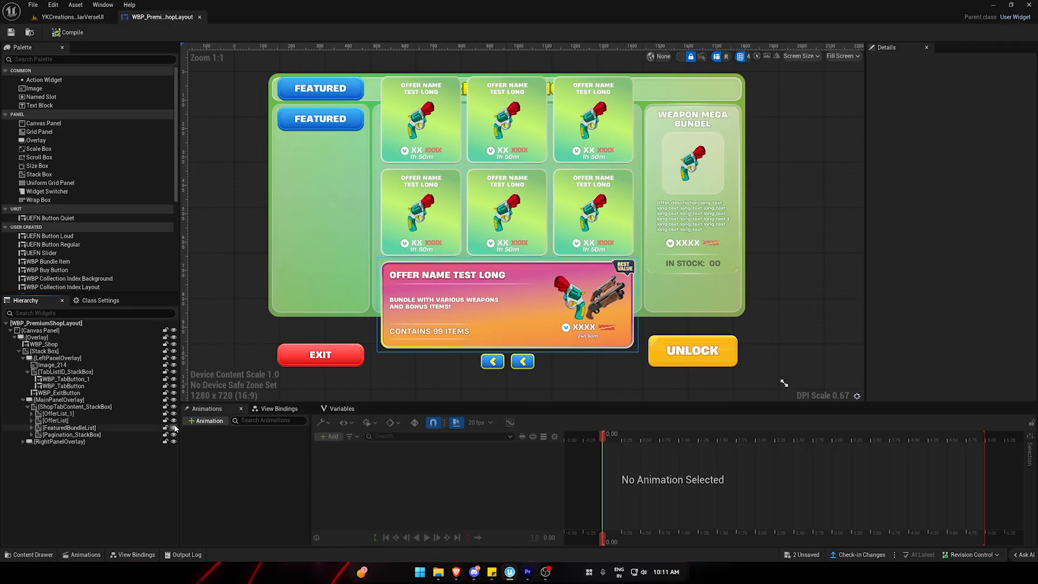
{"action": "left_click", "coordinate": [173, 427]}
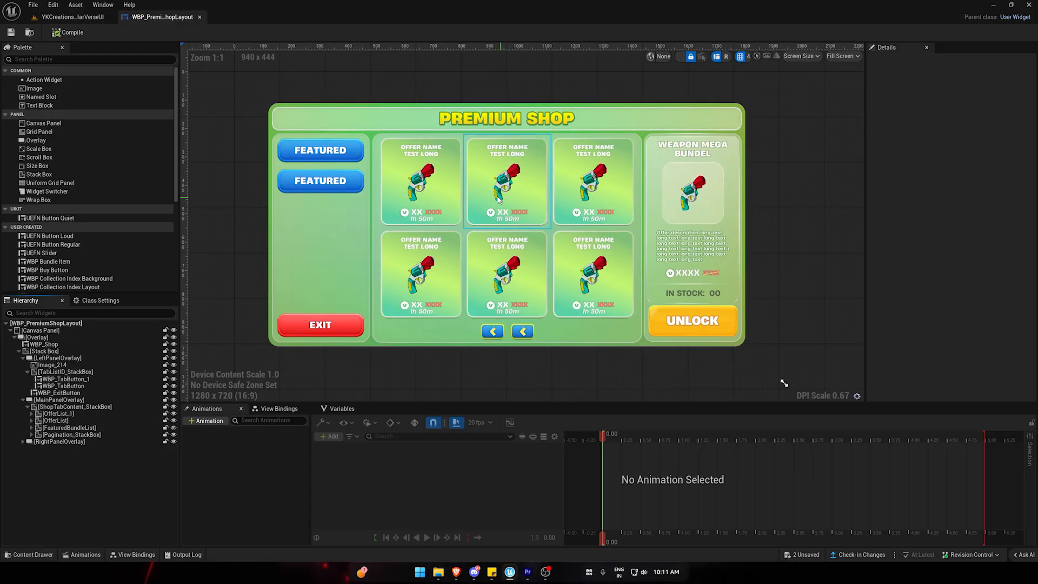
{"action": "left_click", "coordinate": [174, 428]}
{"action": "left_click", "coordinate": [174, 421]}
Move FeaturedBundleList above OfferList_1 within ShopTabContent_StackBox.
{"action": "left_click", "coordinate": [150, 428]}
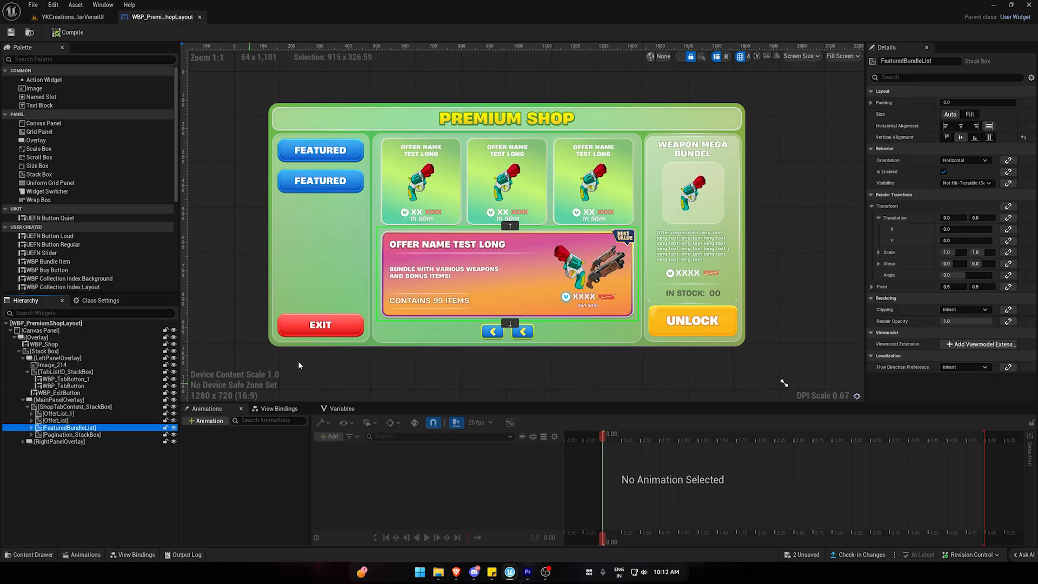
{"action": "left_click", "coordinate": [508, 226]}
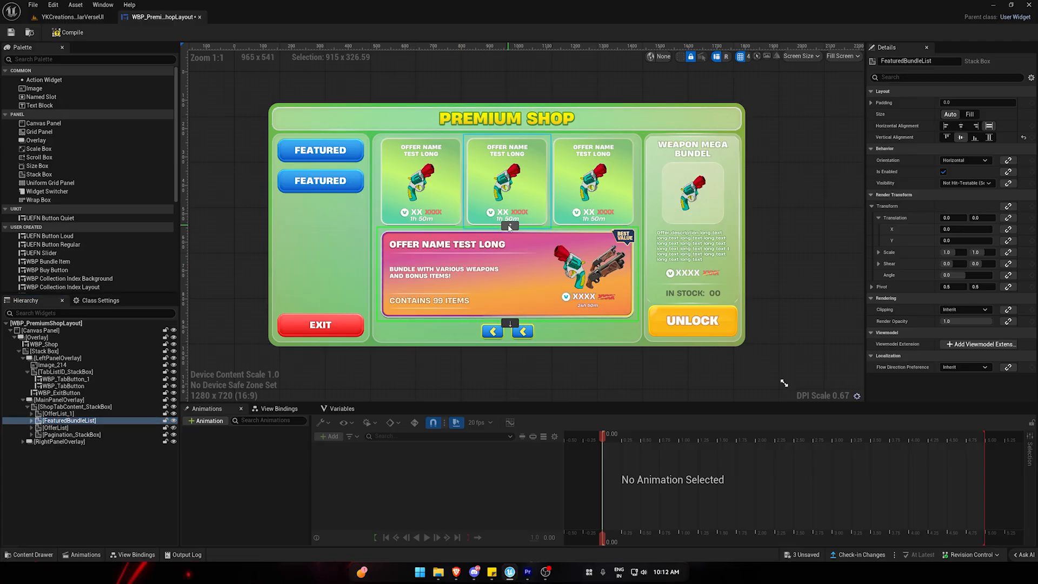
{"action": "left_click", "coordinate": [509, 227]}
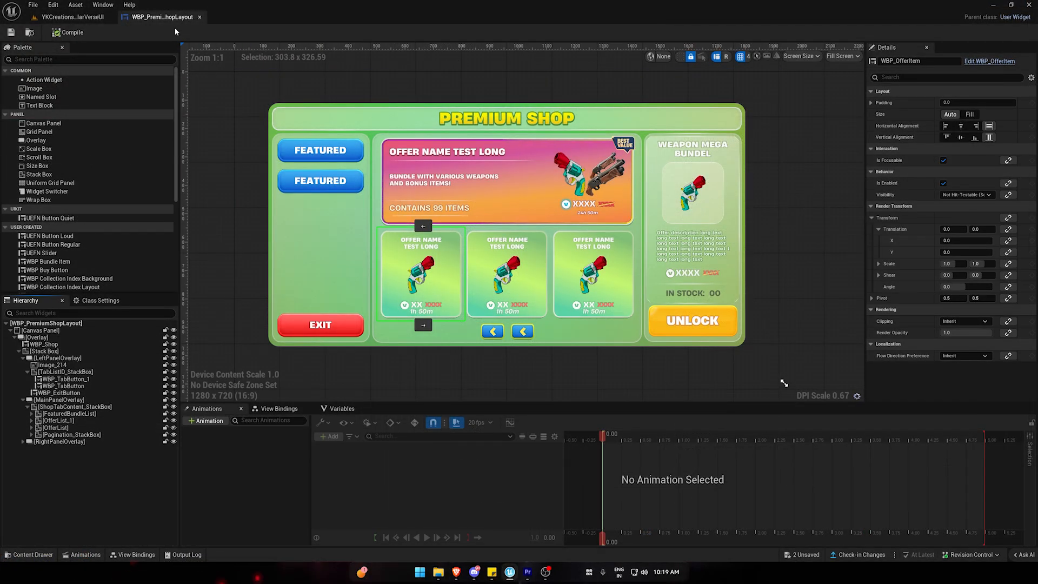
Show OfferList and hide FeaturedBundleList in the shop layout designer, and inspect OfferList_1 and its offer items.
{"action": "left_click", "coordinate": [173, 427]}
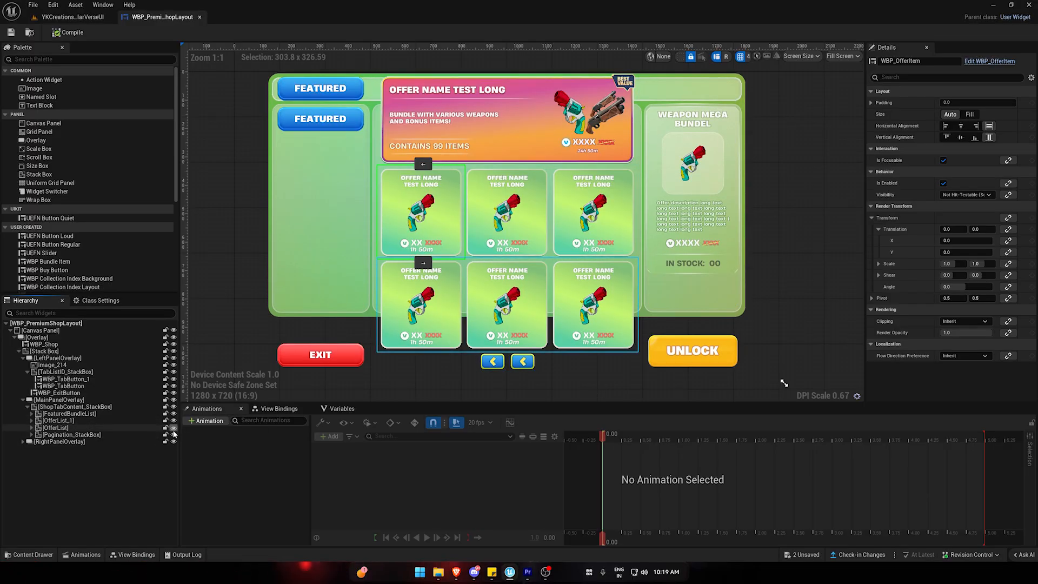
{"action": "left_click", "coordinate": [173, 413]}
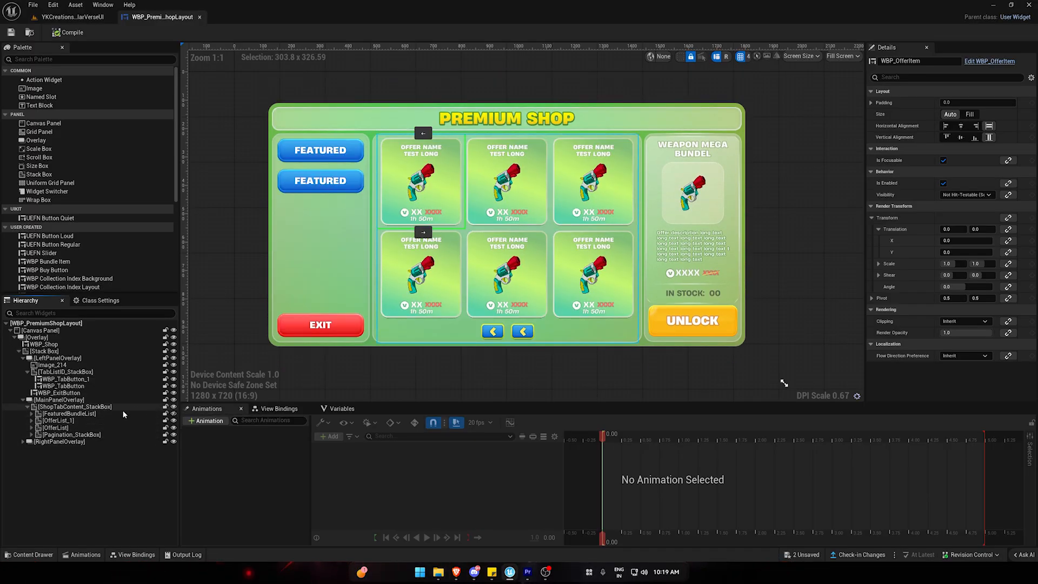
{"action": "left_click", "coordinate": [102, 421]}
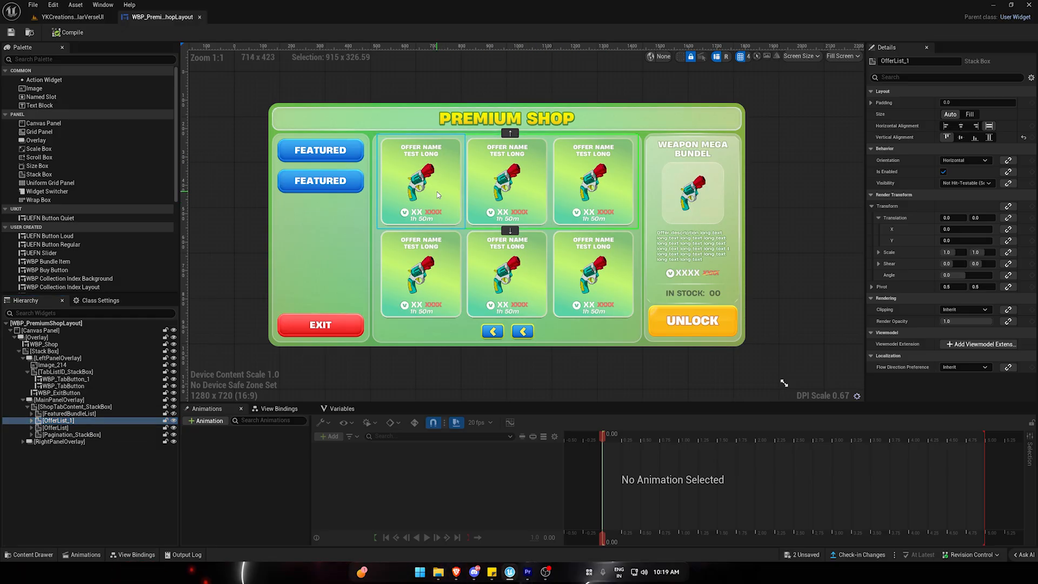
{"action": "left_click", "coordinate": [506, 181]}
{"action": "left_click", "coordinate": [421, 265]}
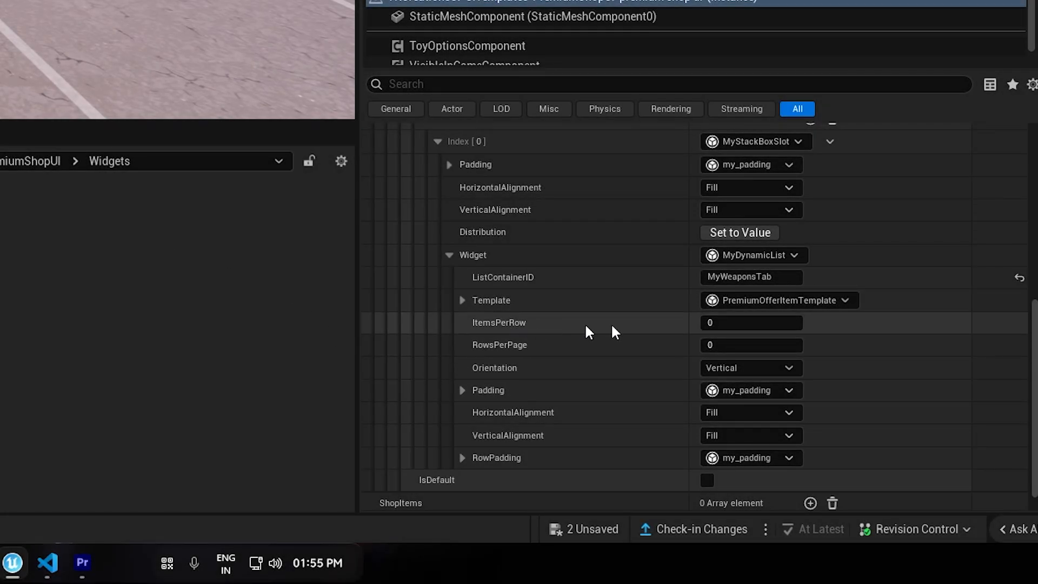
Set the Weapons tab's dynamic list to 3 ItemsPerRow and 2 RowsPerPage.
{"action": "key", "text": "Return"}
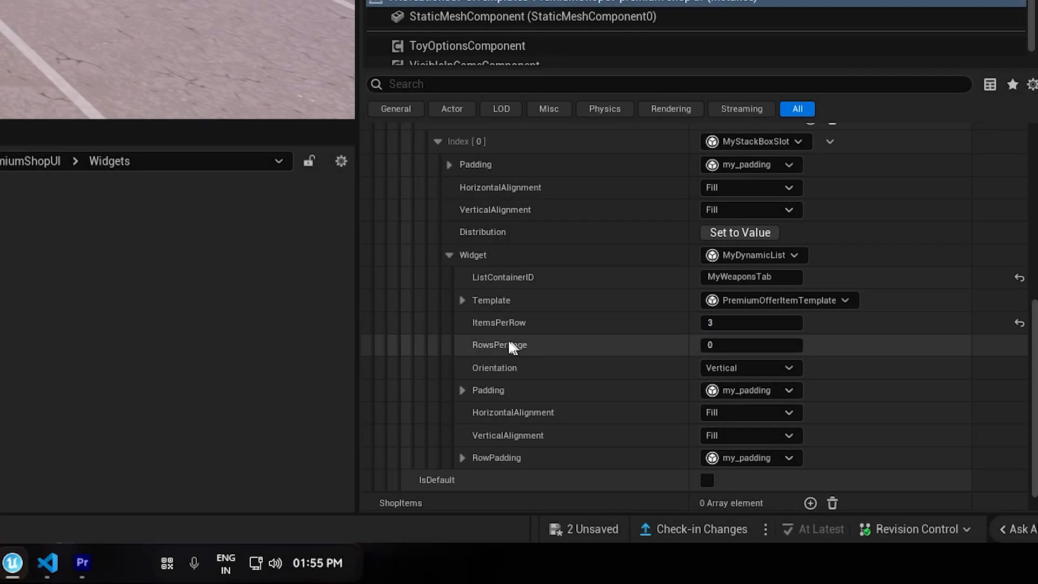
{"action": "left_click", "coordinate": [725, 344]}
{"action": "type", "text": "2"}
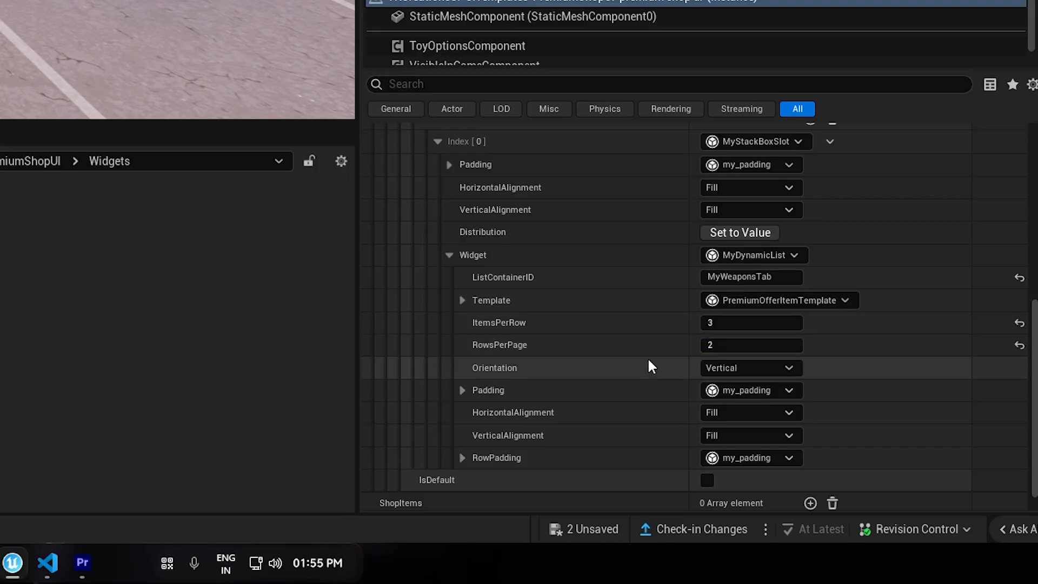
{"action": "key", "text": "Return"}
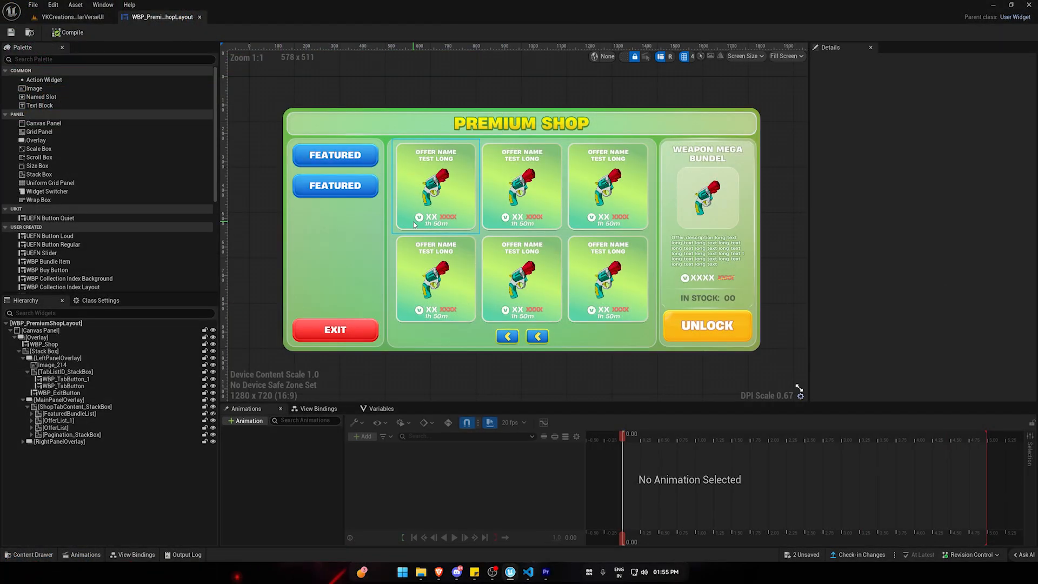
Check OfferList_1's orientation in the shop layout widget and set the Weapons tab's dynamic list Orientation to Horizontal.
{"action": "left_click", "coordinate": [480, 232]}
{"action": "left_click", "coordinate": [31, 420]}
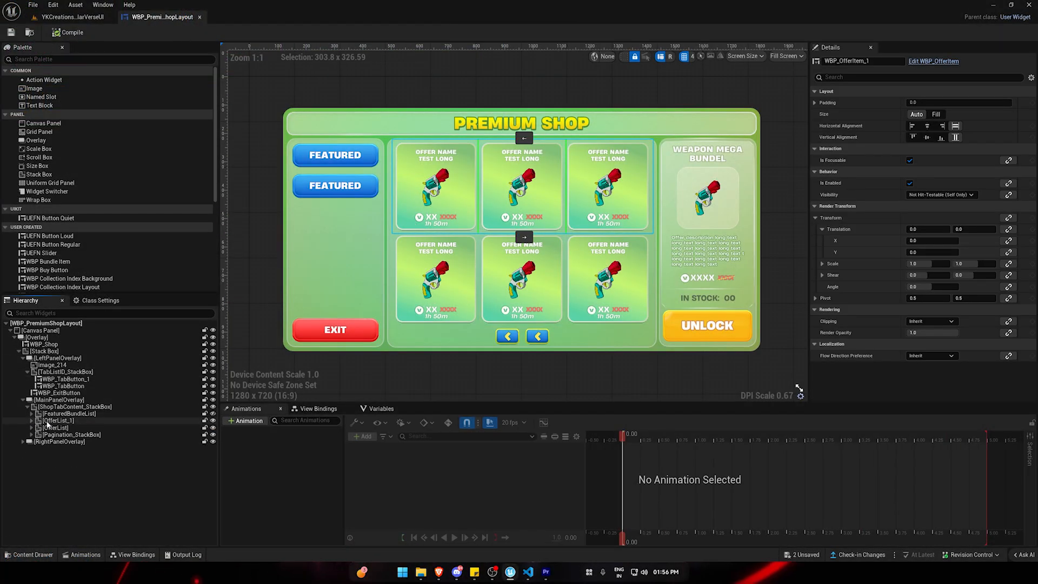
{"action": "left_click", "coordinate": [65, 421]}
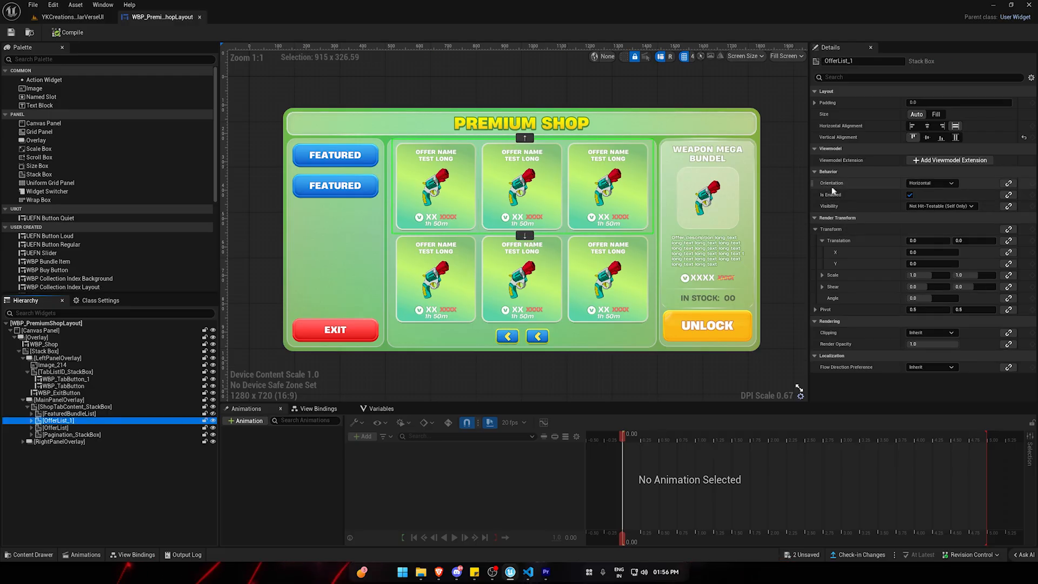
{"action": "left_click", "coordinate": [73, 17]}
{"action": "left_click", "coordinate": [880, 480]}
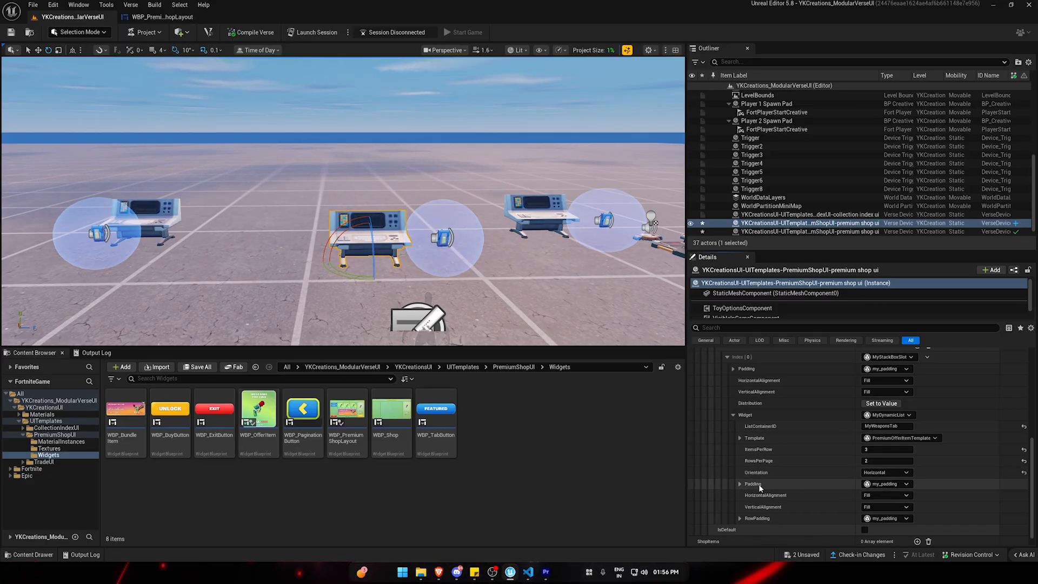
Expand the dynamic list's Padding values and select the first WBP_OfferItem in the shop layout for comparison.
{"action": "left_click", "coordinate": [741, 484]}
{"action": "scroll", "coordinate": [775, 491], "scroll_direction": "down", "scroll_amount": 1}
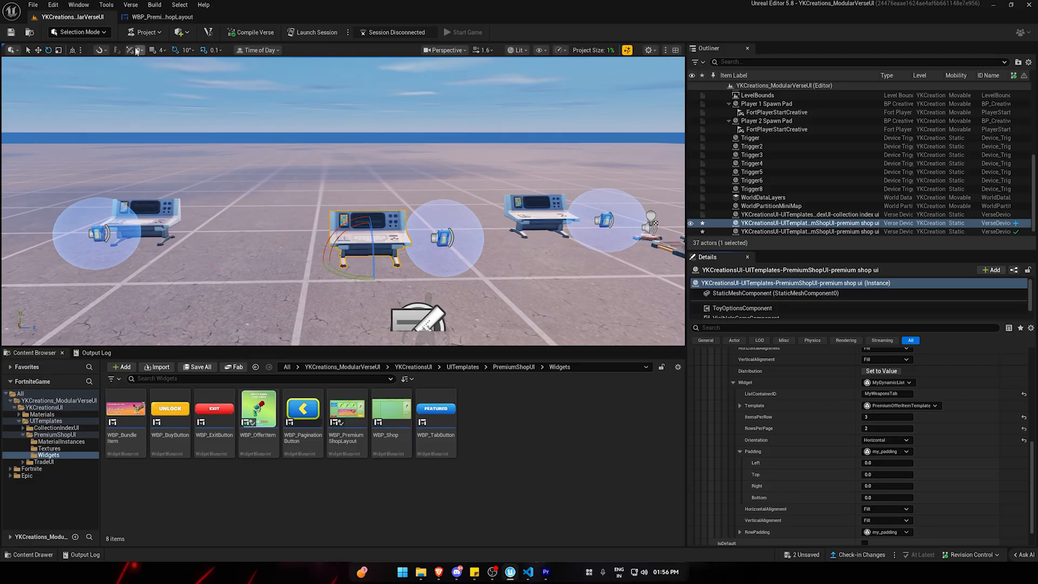
{"action": "left_click", "coordinate": [157, 16]}
{"action": "left_click", "coordinate": [446, 174]}
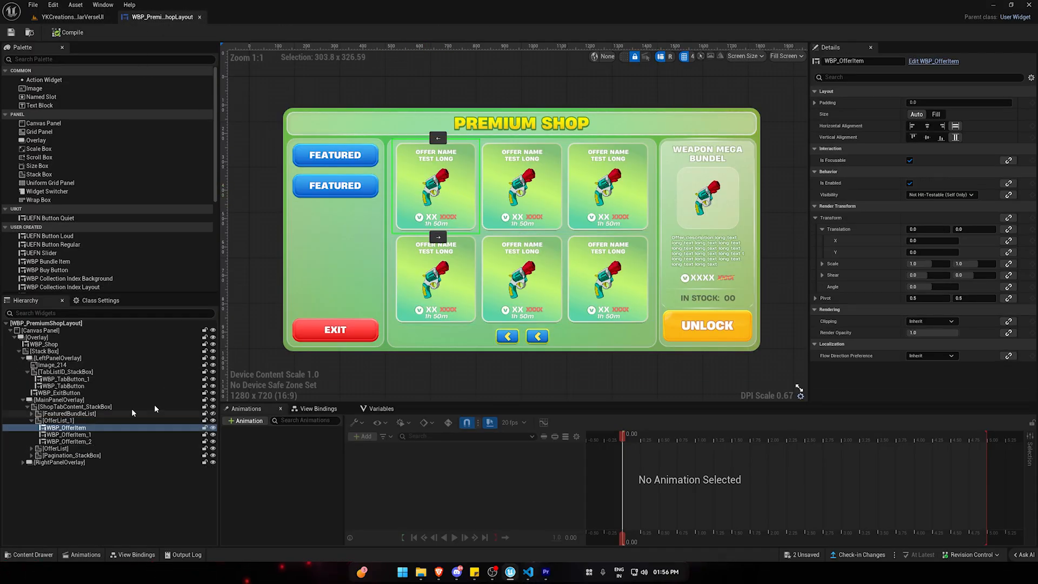
Try a top and bottom padding of 5 on the first WBP_OfferItem in OfferList_1.
{"action": "left_click", "coordinate": [814, 104]}
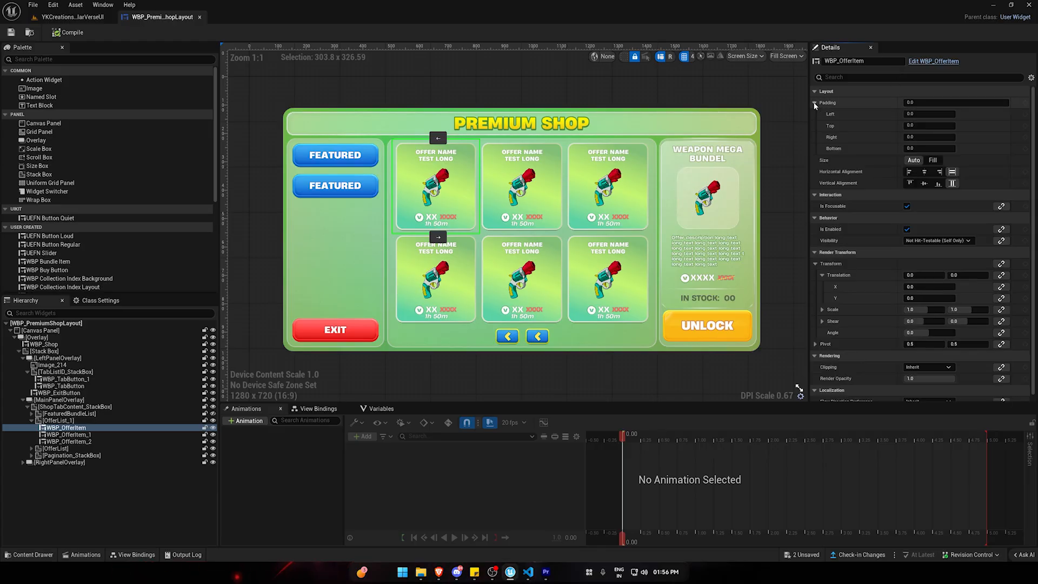
{"action": "left_click", "coordinate": [917, 125]}
{"action": "type", "text": "5"}
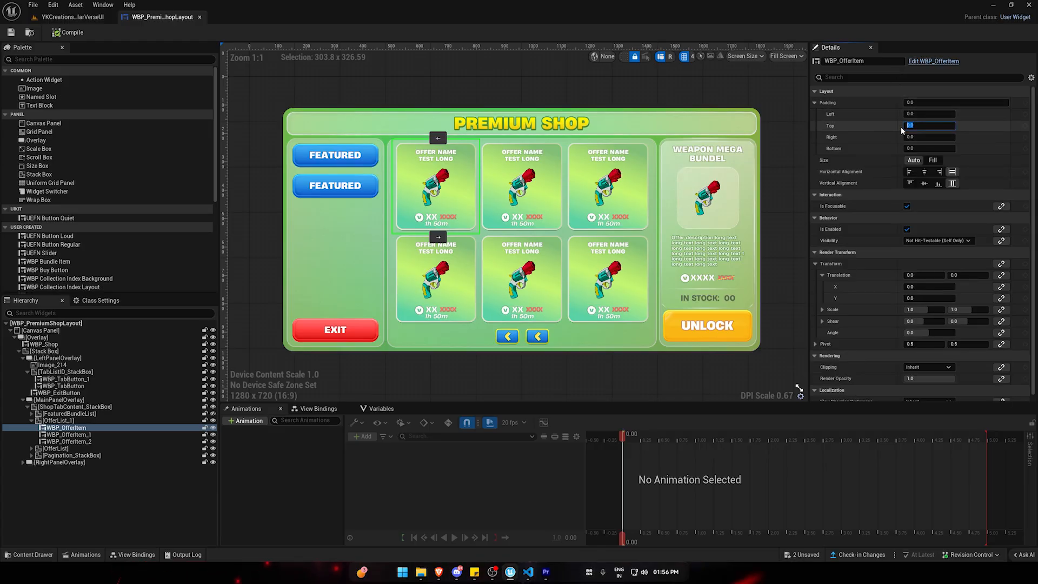
{"action": "left_click", "coordinate": [916, 148]}
{"action": "type", "text": "5"}
{"action": "key", "text": "Return"}
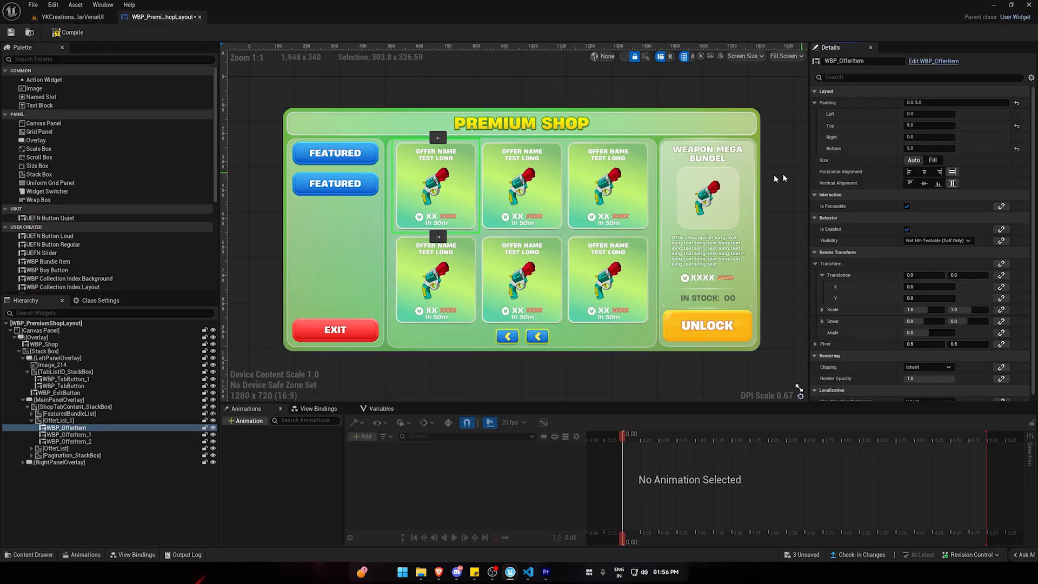
{"action": "left_click", "coordinate": [534, 192]}
{"action": "left_click", "coordinate": [617, 189]}
{"action": "left_click", "coordinate": [530, 191]}
{"action": "left_click", "coordinate": [446, 191]}
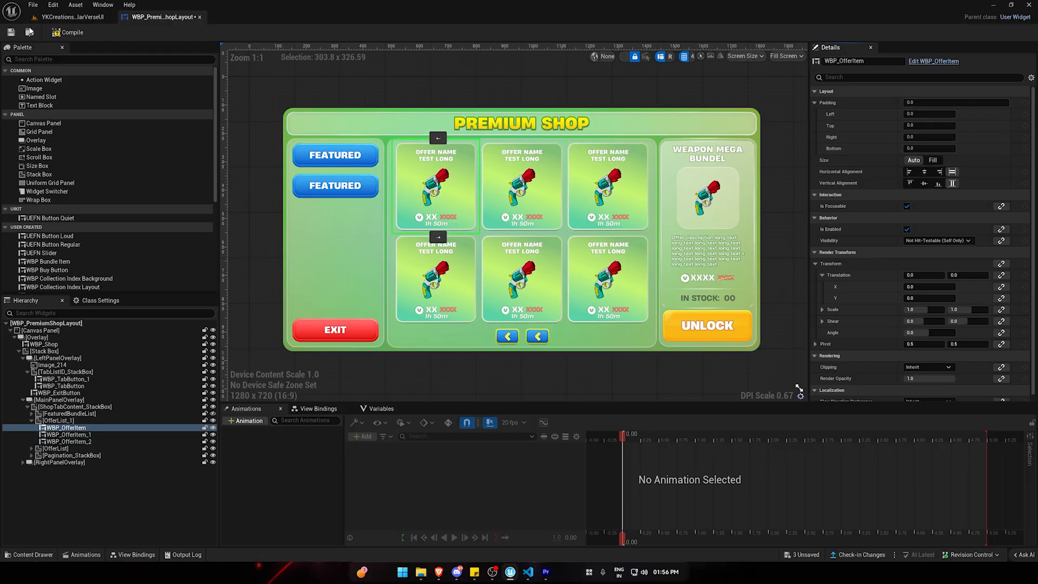
Compare the layout settings of OfferList_1 and OfferList with the dynamic list's padding values, and collapse the list's Padding section.
{"action": "left_click", "coordinate": [72, 17]}
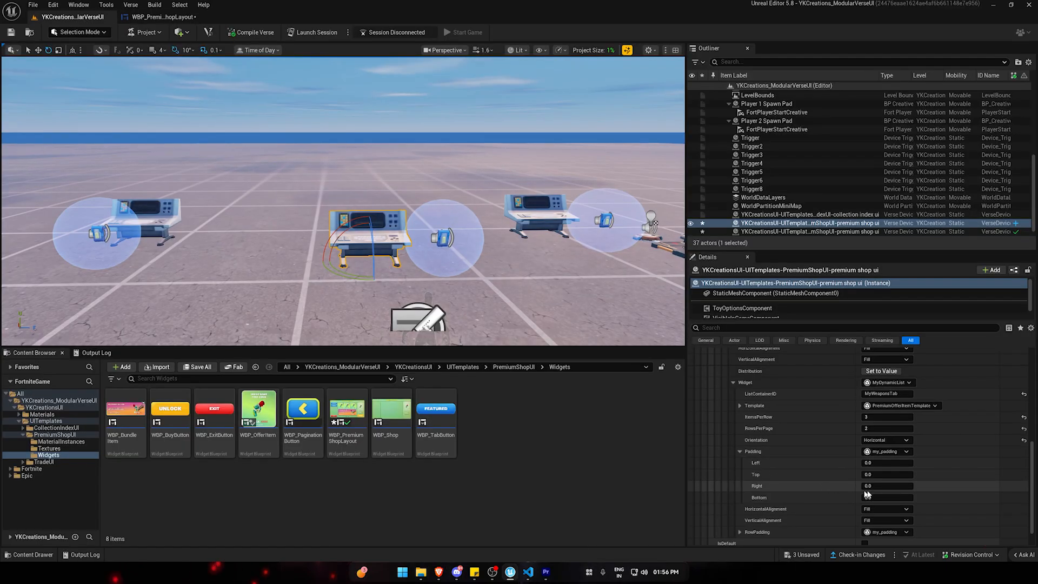
{"action": "scroll", "coordinate": [819, 464], "scroll_direction": "up", "scroll_amount": 1}
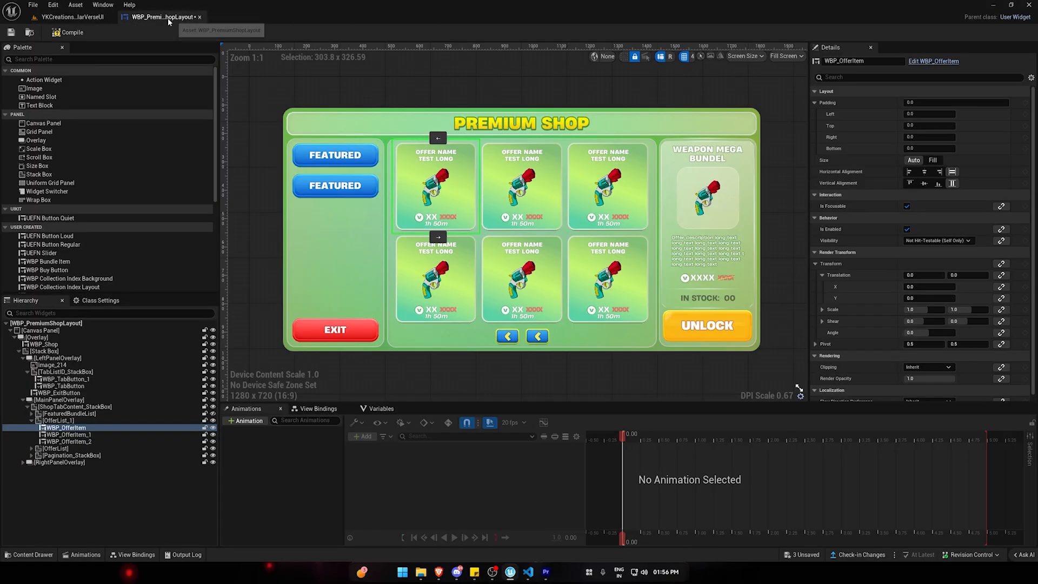
{"action": "left_click", "coordinate": [32, 420]}
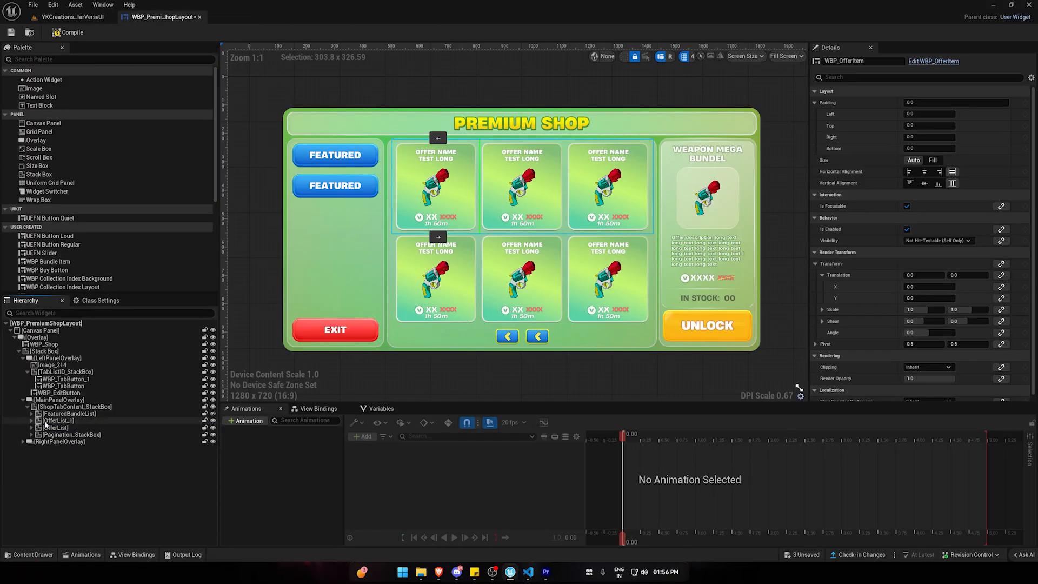
{"action": "left_click", "coordinate": [52, 421]}
{"action": "left_click", "coordinate": [54, 427]}
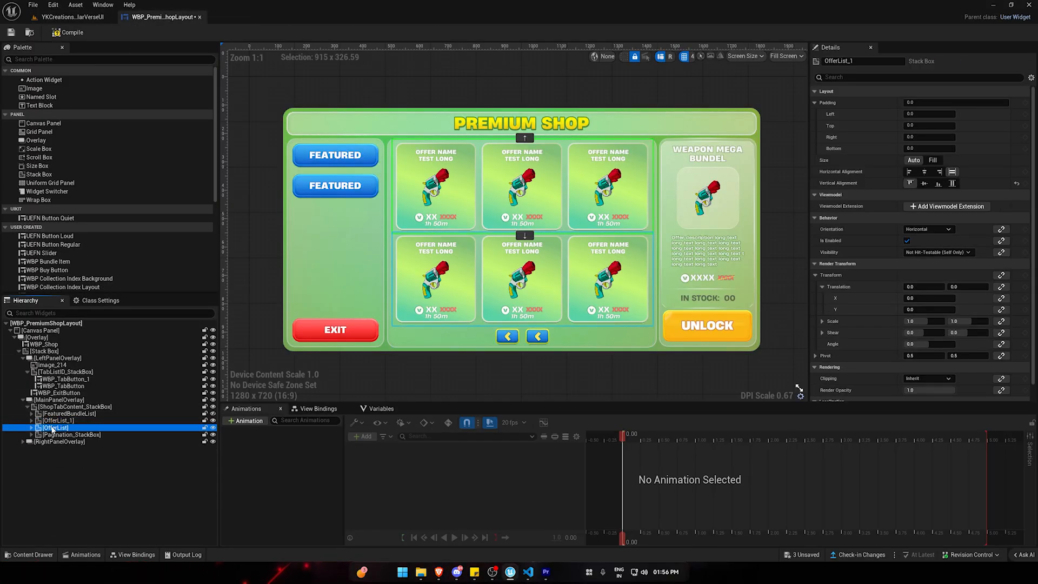
{"action": "left_click", "coordinate": [56, 421]}
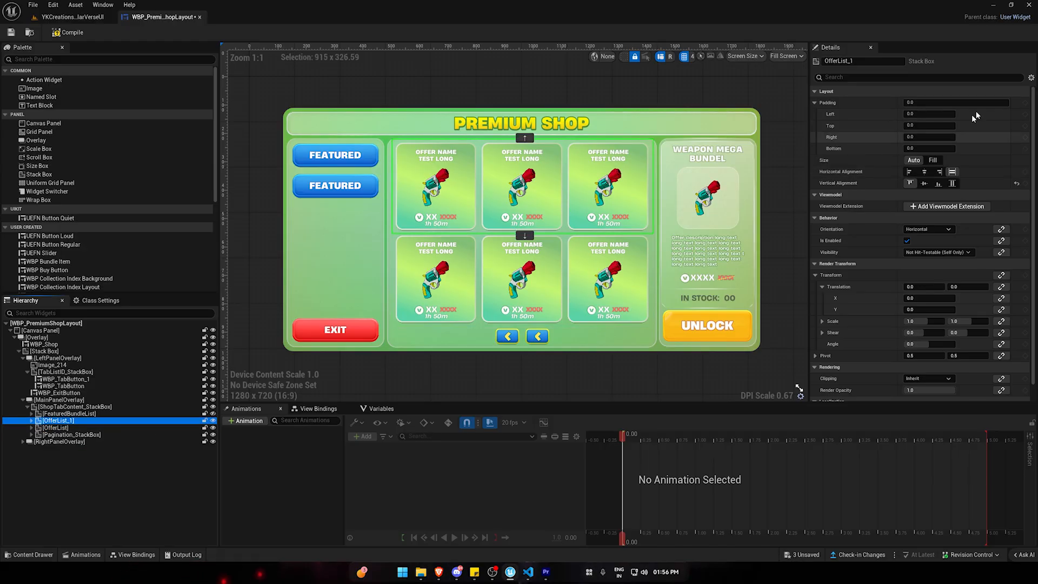
{"action": "left_click", "coordinate": [70, 18]}
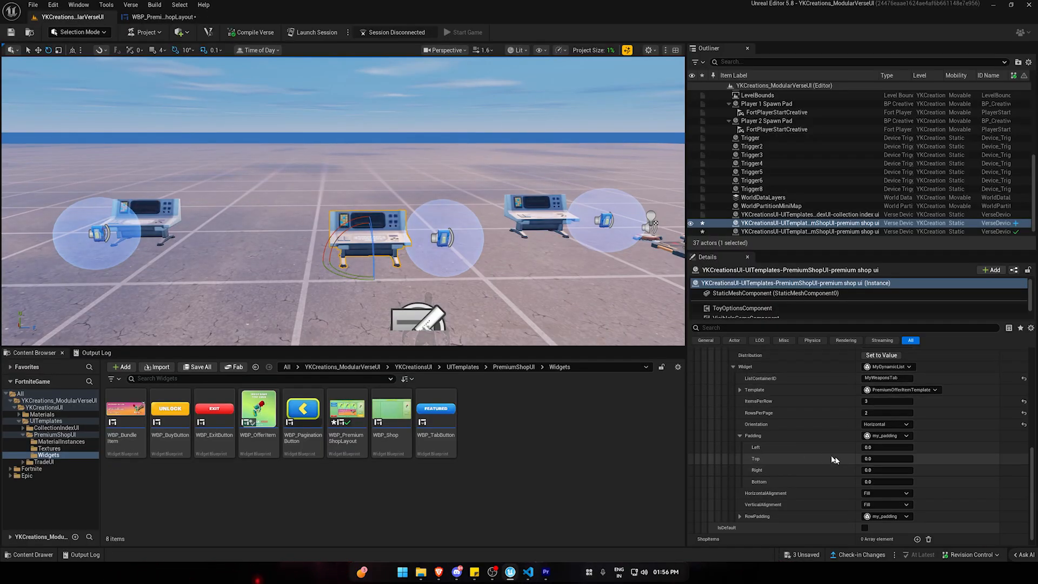
{"action": "left_click", "coordinate": [740, 436]}
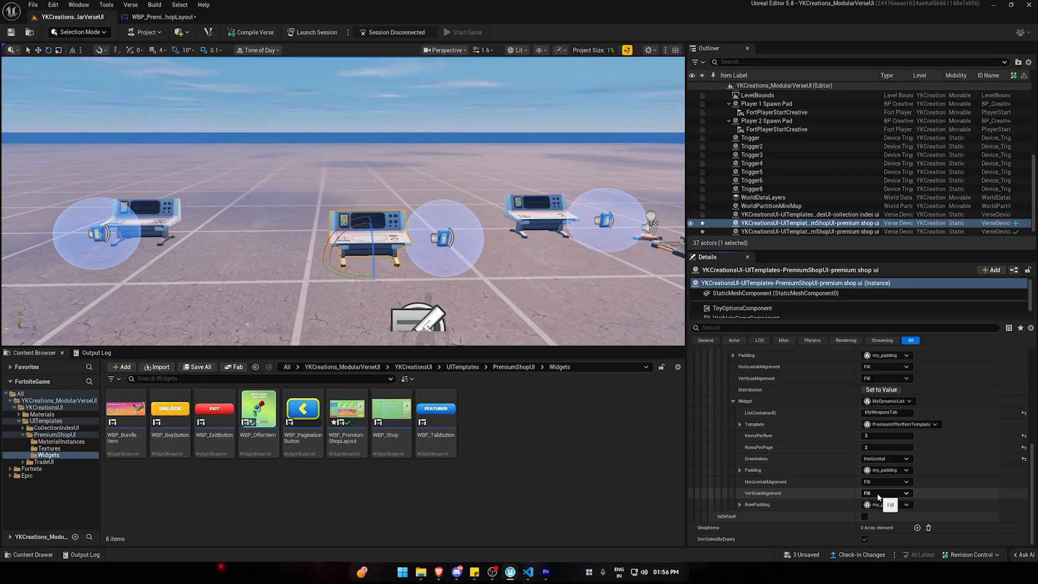
Compare the first WBP_OfferItem's alignment with the dynamic list's alignment settings, and review the Weapons tab's entries on the device.
{"action": "left_click", "coordinate": [137, 17]}
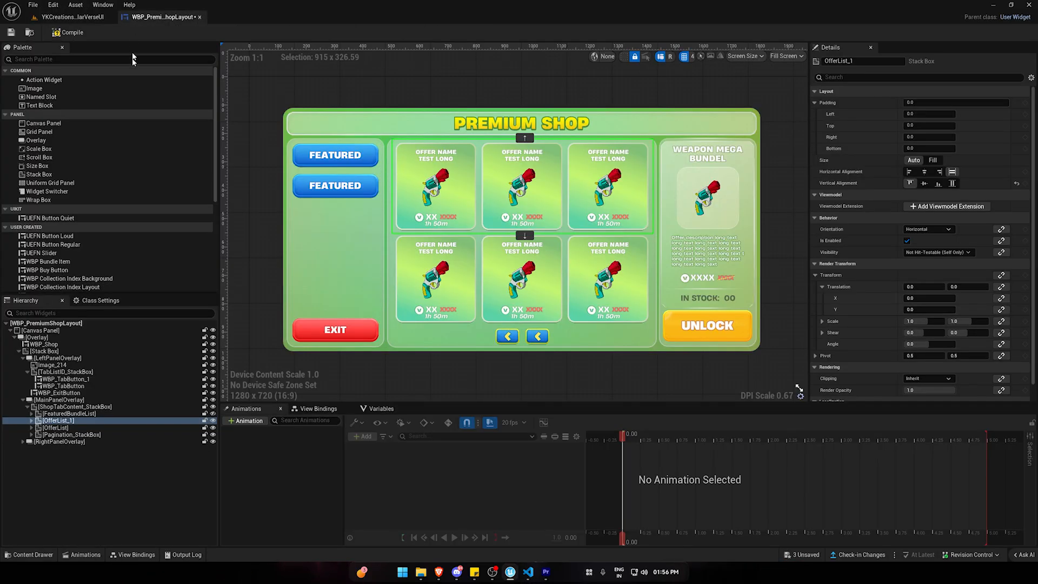
{"action": "left_click", "coordinate": [440, 202]}
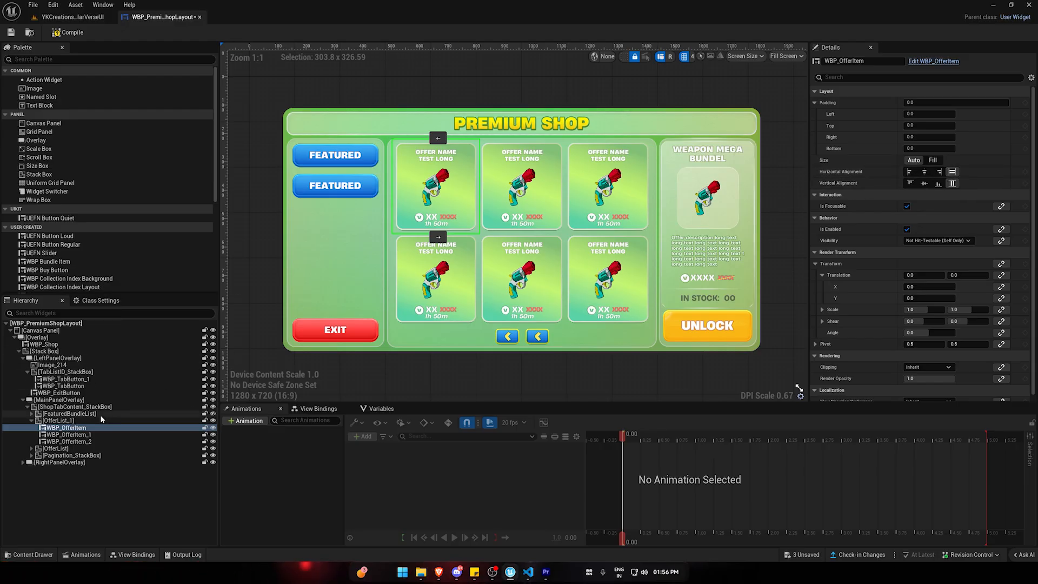
{"action": "left_click", "coordinate": [81, 16]}
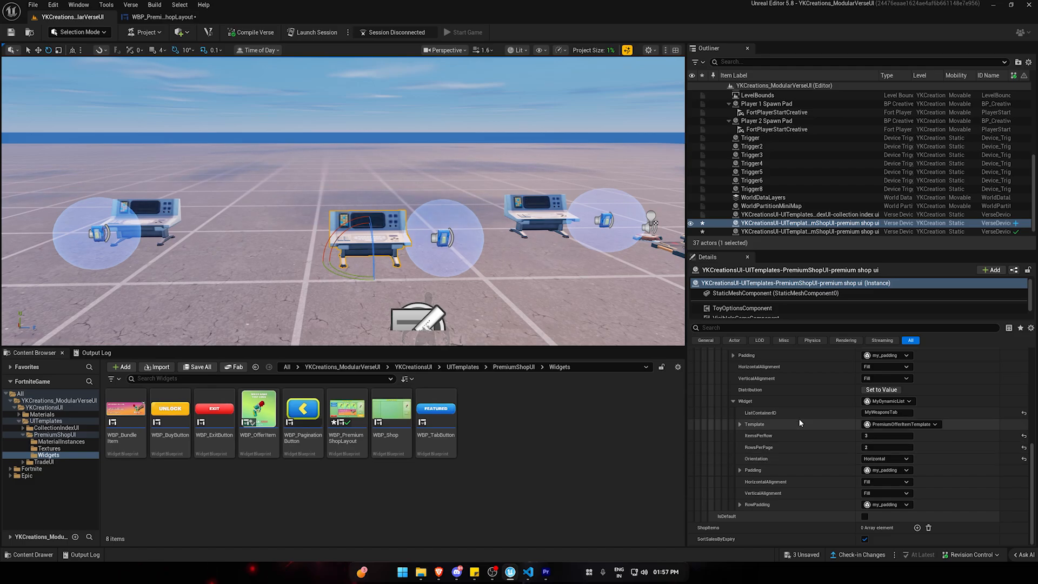
{"action": "scroll", "coordinate": [822, 503], "scroll_direction": "up", "scroll_amount": 5}
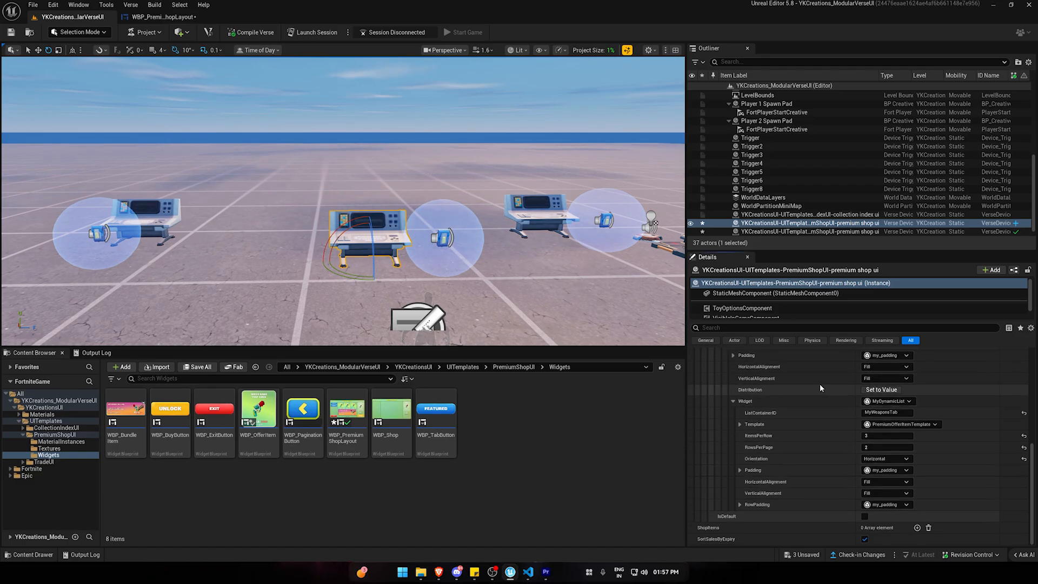
{"action": "mouse_move", "coordinate": [801, 469]}
{"action": "right_mouse_down"}
{"action": "mouse_move", "coordinate": [802, 514]}
{"action": "mouse_move", "coordinate": [803, 483]}
{"action": "right_mouse_up"}
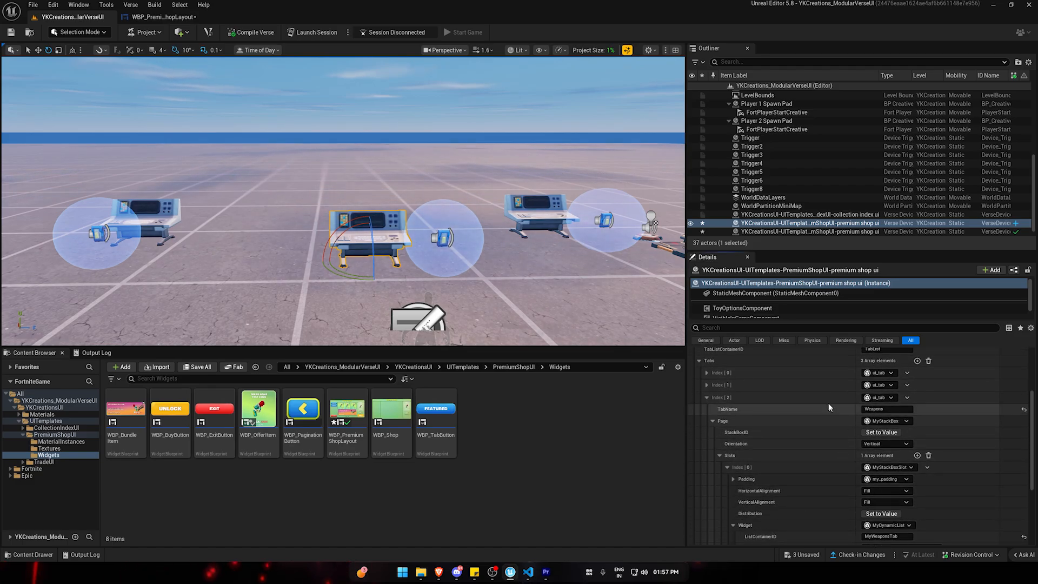
Launch a session with all modified assets saved, and start the game.
{"action": "left_click", "coordinate": [319, 35]}
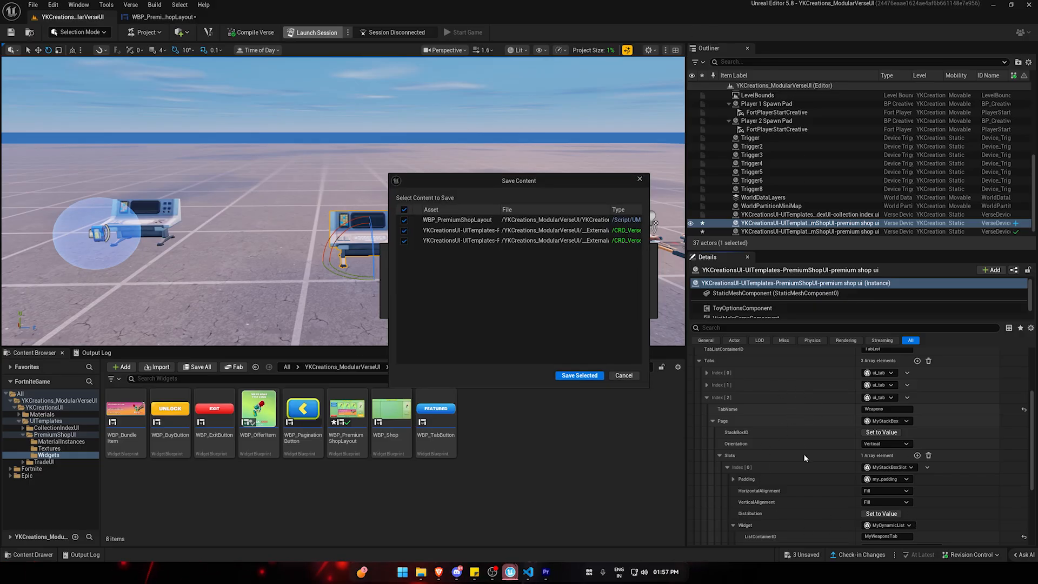
{"action": "left_click", "coordinate": [579, 375]}
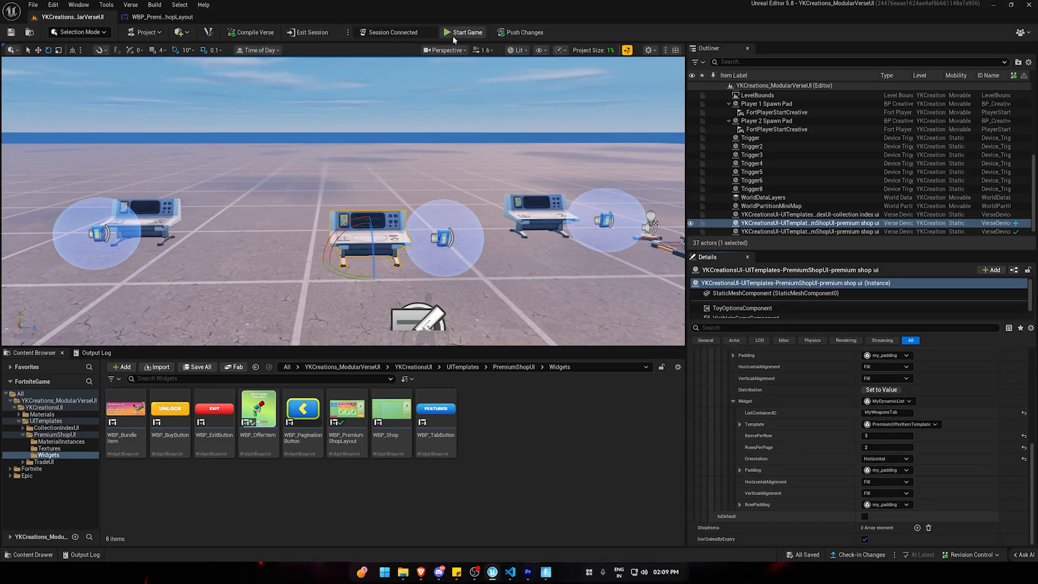
{"action": "left_click", "coordinate": [463, 32]}
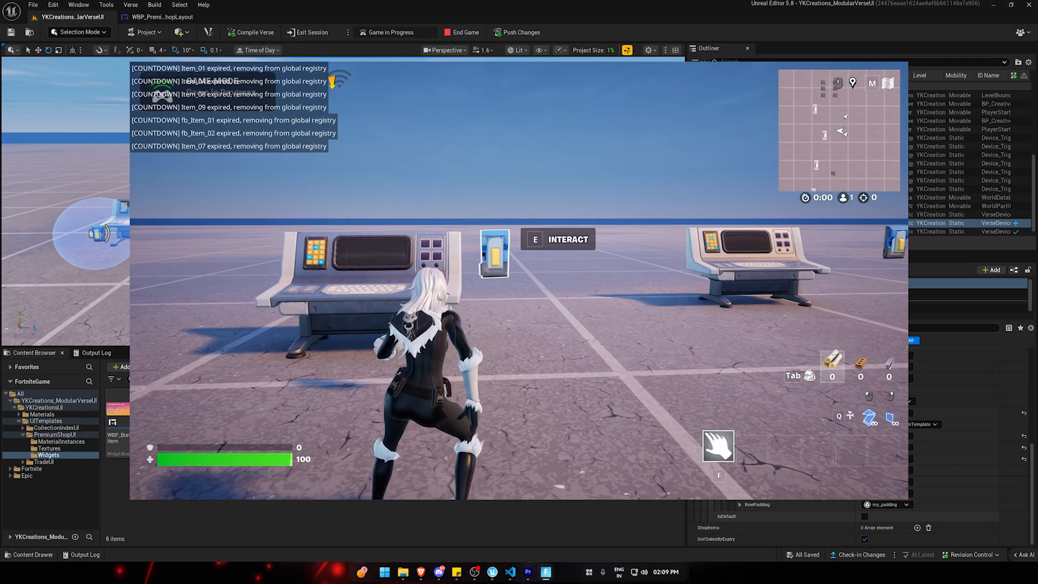
Open the premium shop in the game and switch among the Featured, Bundles and Weapons tabs to test them.
{"action": "key", "text": "e"}
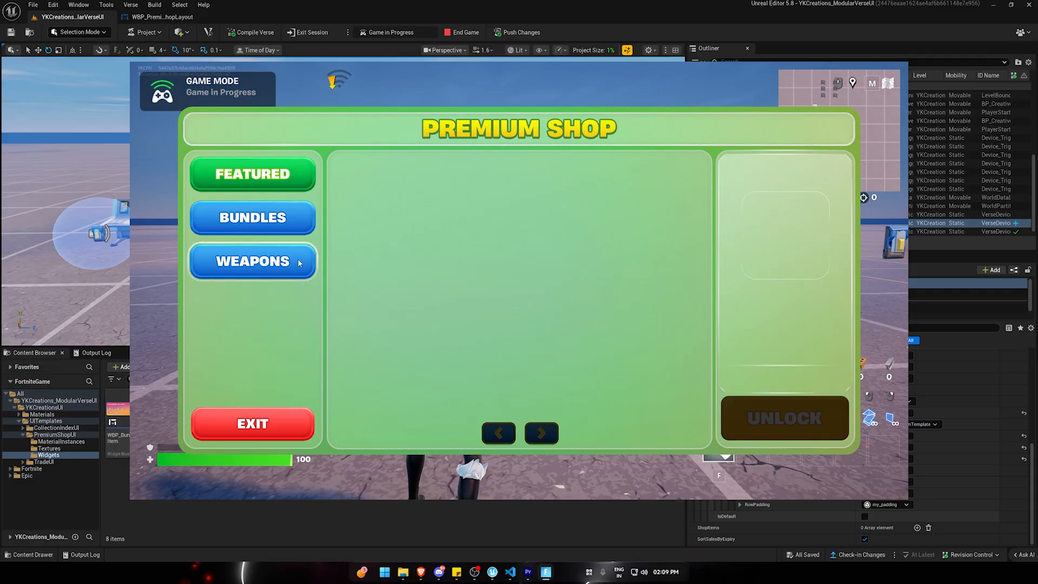
{"action": "left_click", "coordinate": [261, 269]}
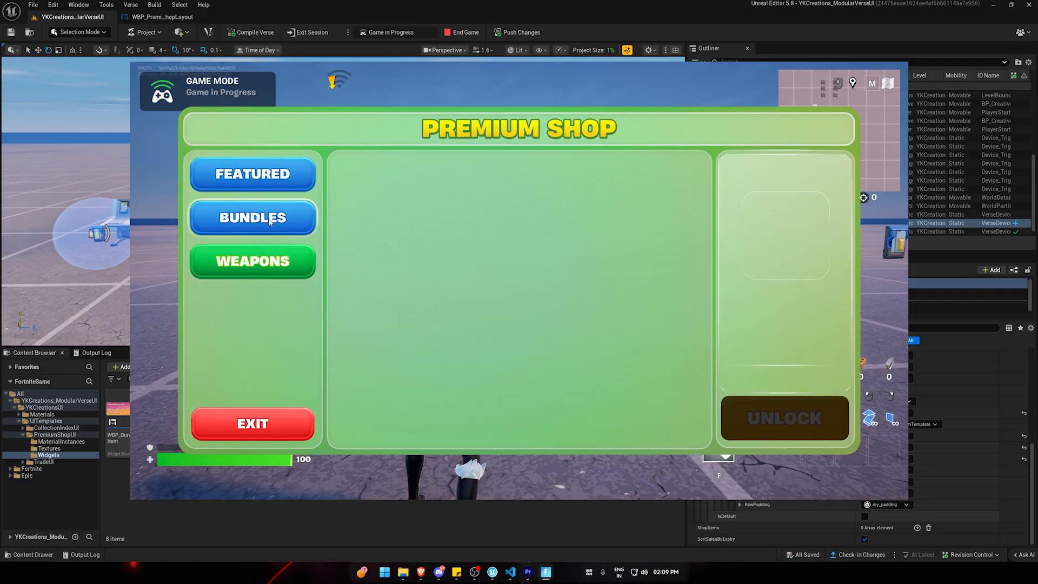
{"action": "left_click", "coordinate": [258, 218]}
{"action": "left_click", "coordinate": [271, 179]}
{"action": "left_click", "coordinate": [273, 218]}
{"action": "left_click", "coordinate": [275, 257]}
{"action": "left_click", "coordinate": [275, 221]}
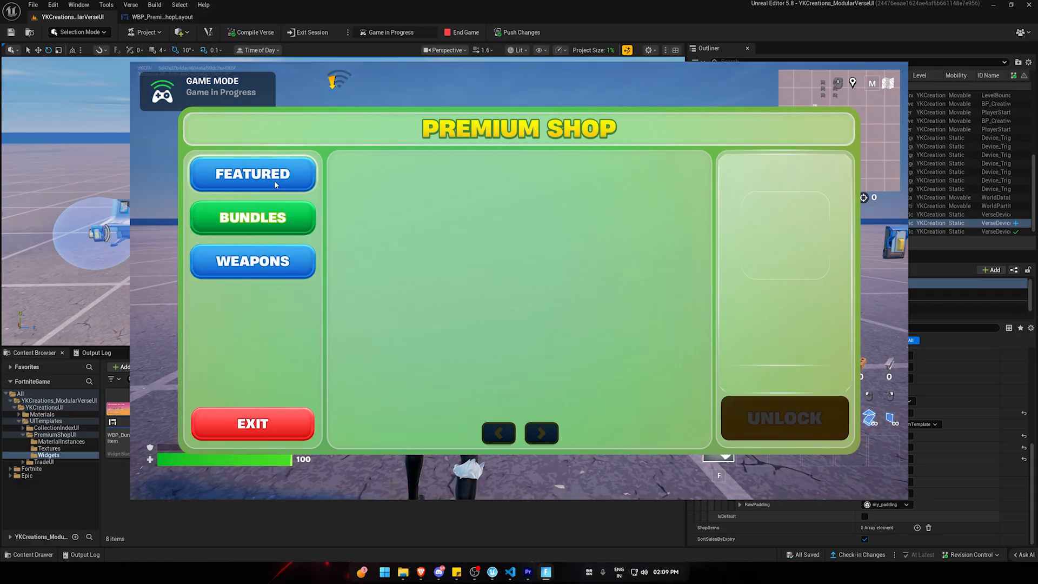
{"action": "left_click", "coordinate": [274, 183]}
{"action": "left_click", "coordinate": [278, 216]}
{"action": "left_click", "coordinate": [273, 266]}
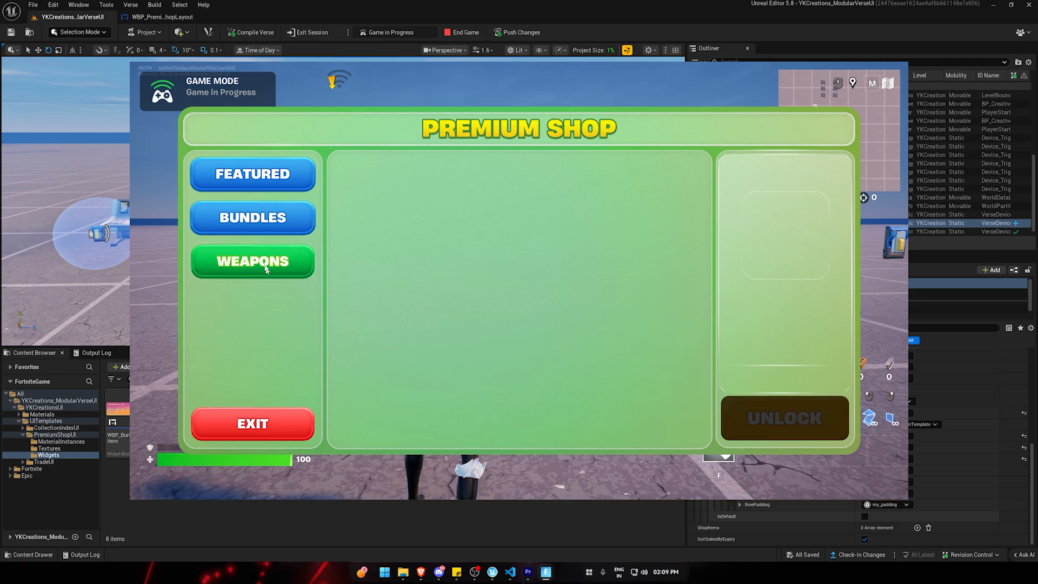
Switch the in-game premium shop to the Bundles tab and back to the Weapons tab.
{"action": "left_click", "coordinate": [249, 221]}
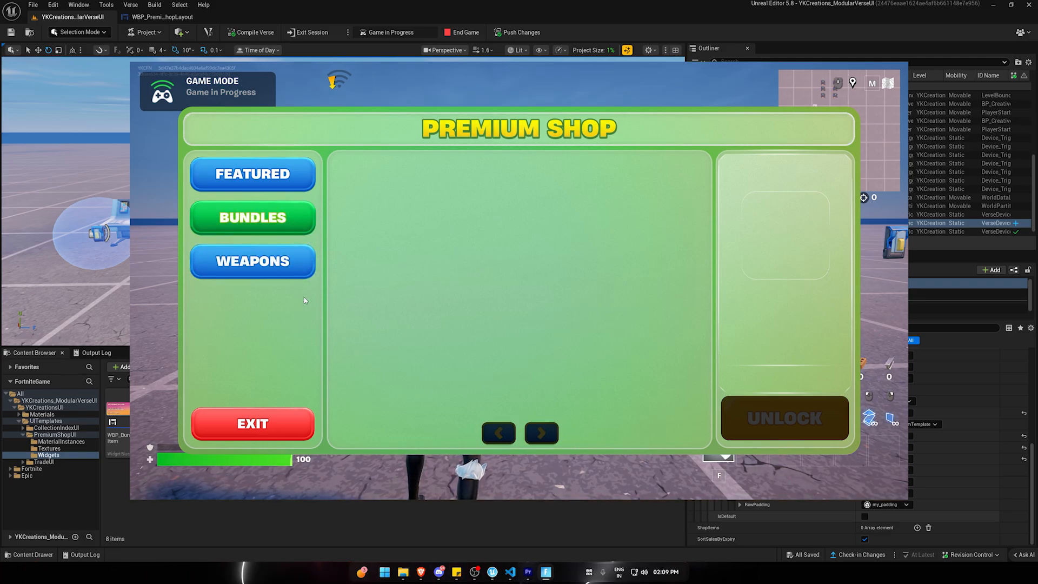
{"action": "left_click", "coordinate": [285, 262]}
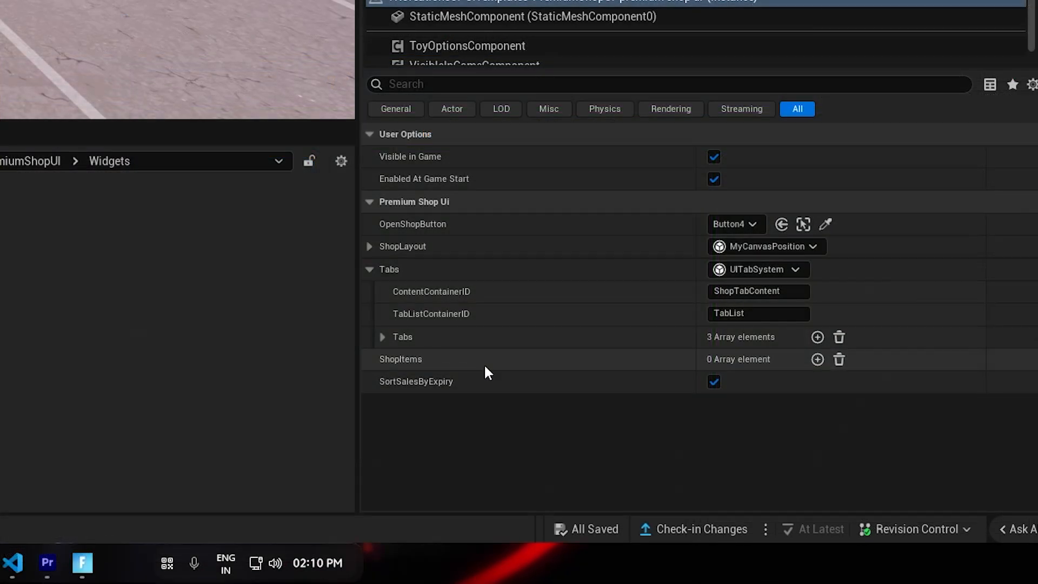
Review the Featured and Bundles entries in the device's Tabs array and collapse both entries.
{"action": "left_click", "coordinate": [382, 336]}
{"action": "left_click", "coordinate": [397, 384]}
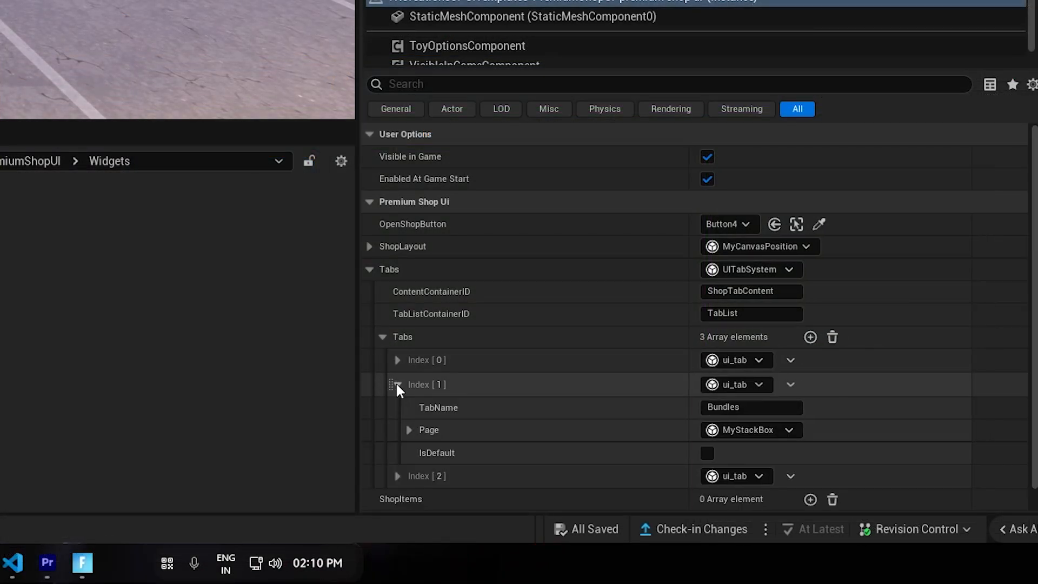
{"action": "left_click", "coordinate": [398, 360]}
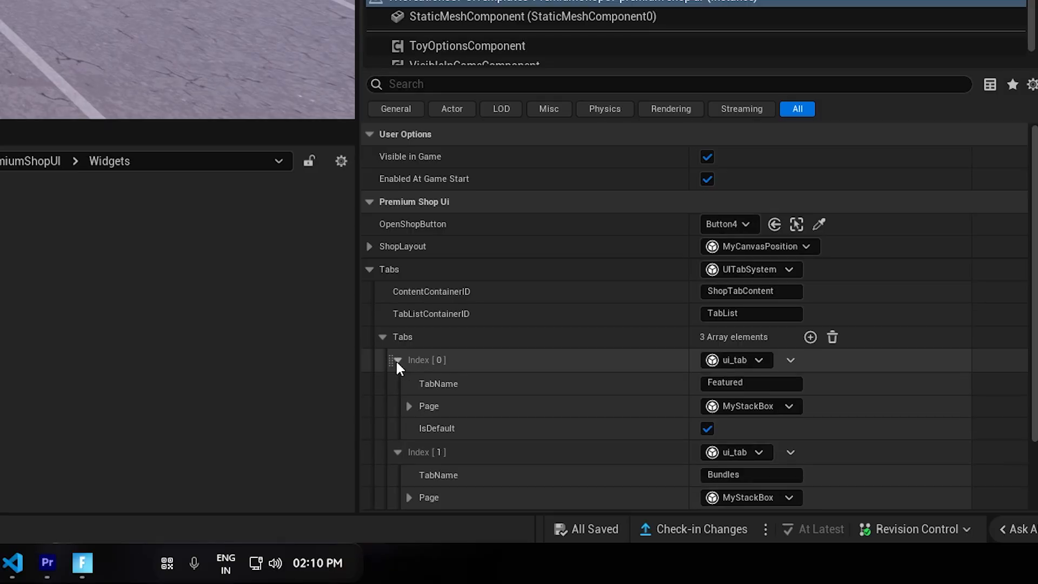
{"action": "left_click", "coordinate": [397, 360]}
{"action": "left_click", "coordinate": [397, 383]}
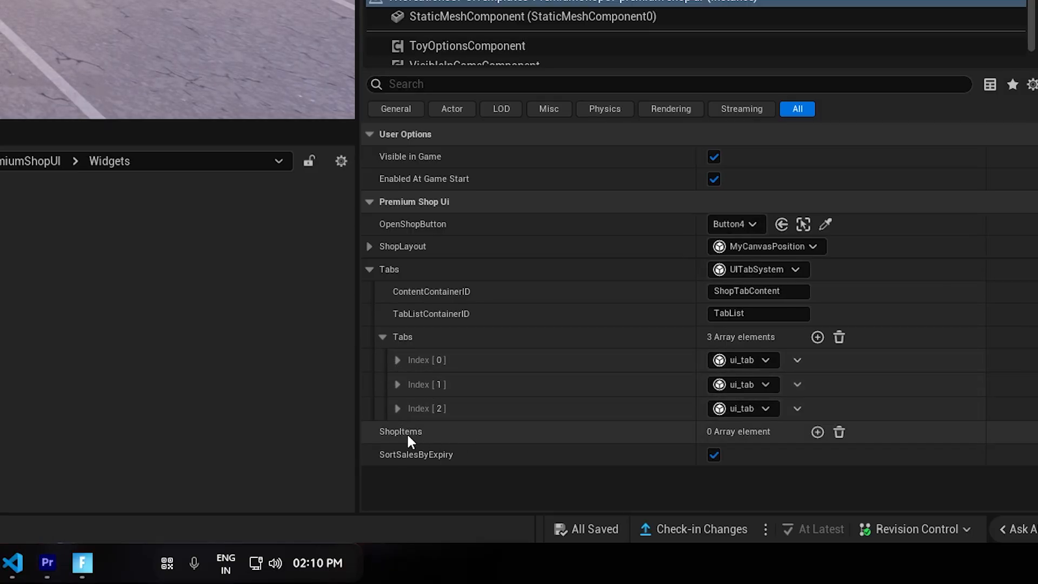
Add an entry to the device's ShopItems array.
{"action": "left_click", "coordinate": [817, 432]}
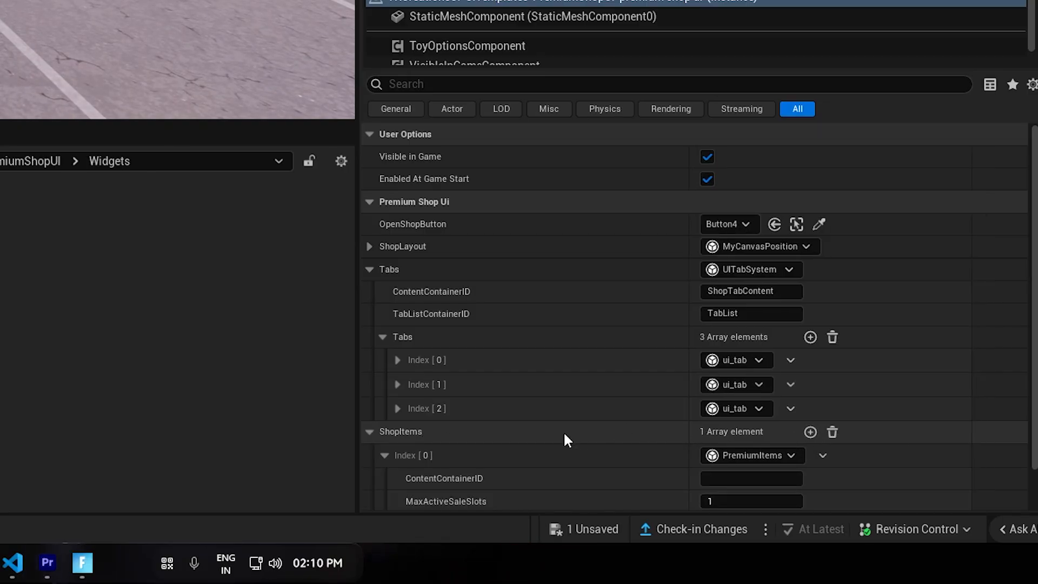
{"action": "scroll", "coordinate": [564, 434], "scroll_direction": "down", "scroll_amount": 2}
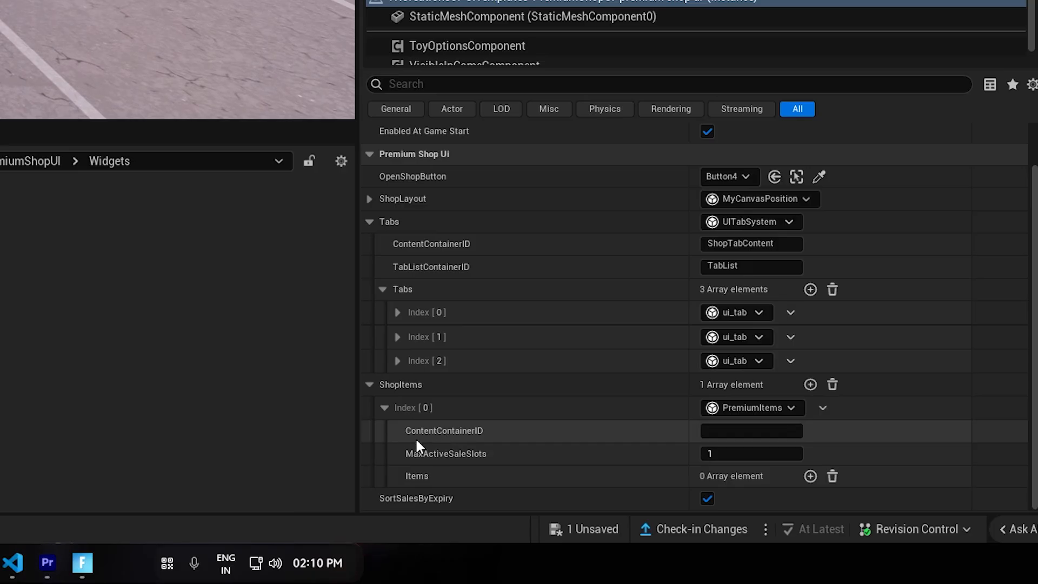
Expand the Weapons tab's page to its dynamic list and copy the ListContainerID MyWeaponsTab.
{"action": "left_click", "coordinate": [397, 361]}
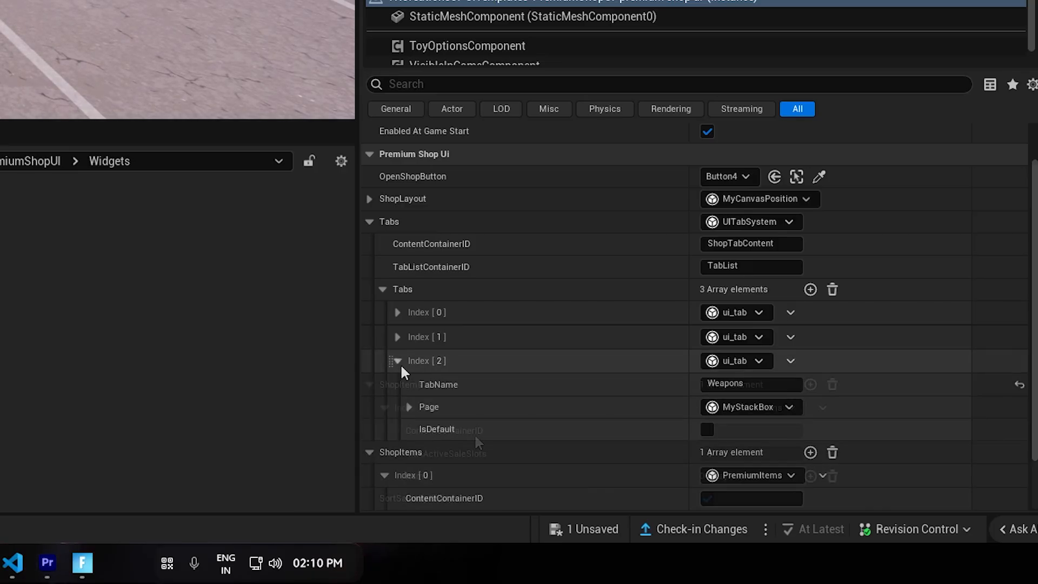
{"action": "left_click", "coordinate": [410, 406]}
{"action": "scroll", "coordinate": [433, 346], "scroll_direction": "down", "scroll_amount": 4}
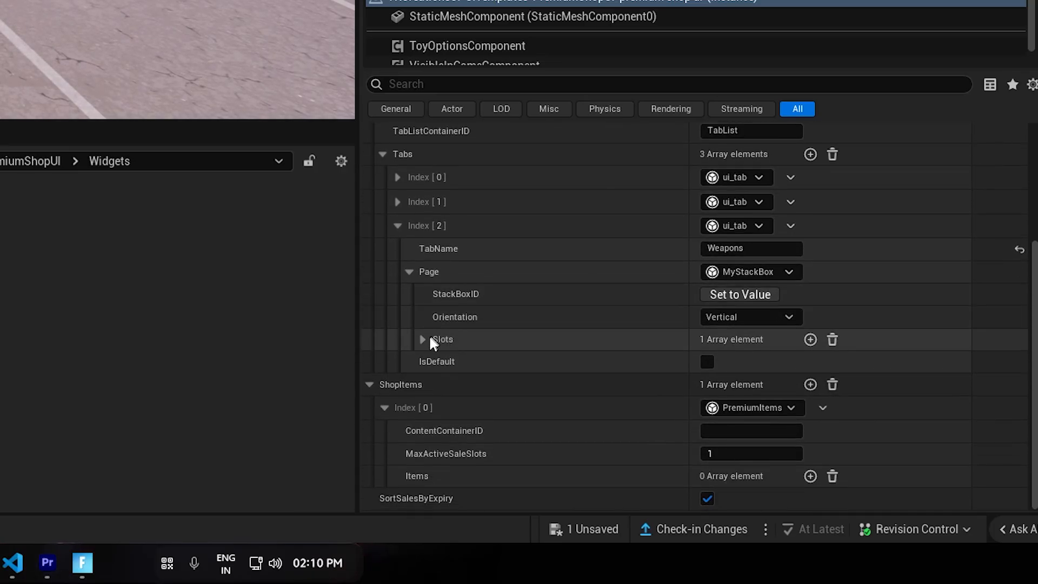
{"action": "left_click", "coordinate": [422, 336]}
{"action": "left_click", "coordinate": [437, 359]}
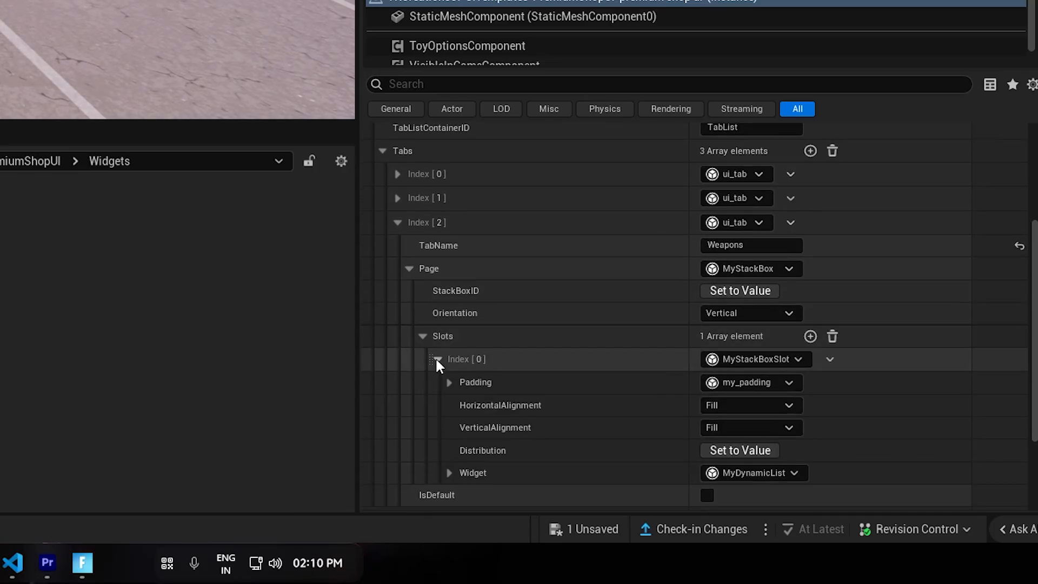
{"action": "left_click", "coordinate": [449, 472]}
{"action": "scroll", "coordinate": [551, 379], "scroll_direction": "down", "scroll_amount": 3}
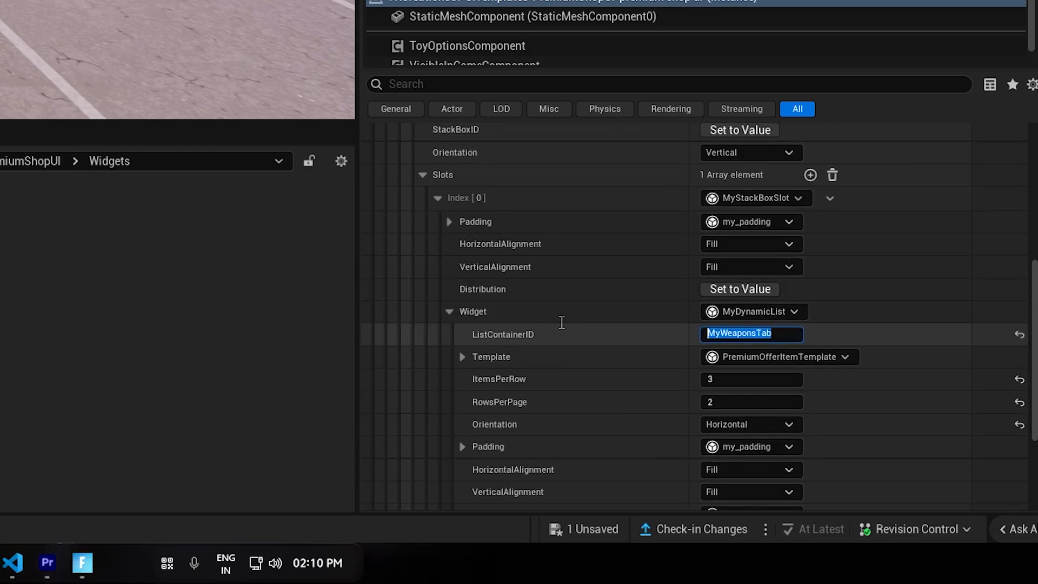
{"action": "scroll", "coordinate": [589, 227], "scroll_direction": "down", "scroll_amount": 3}
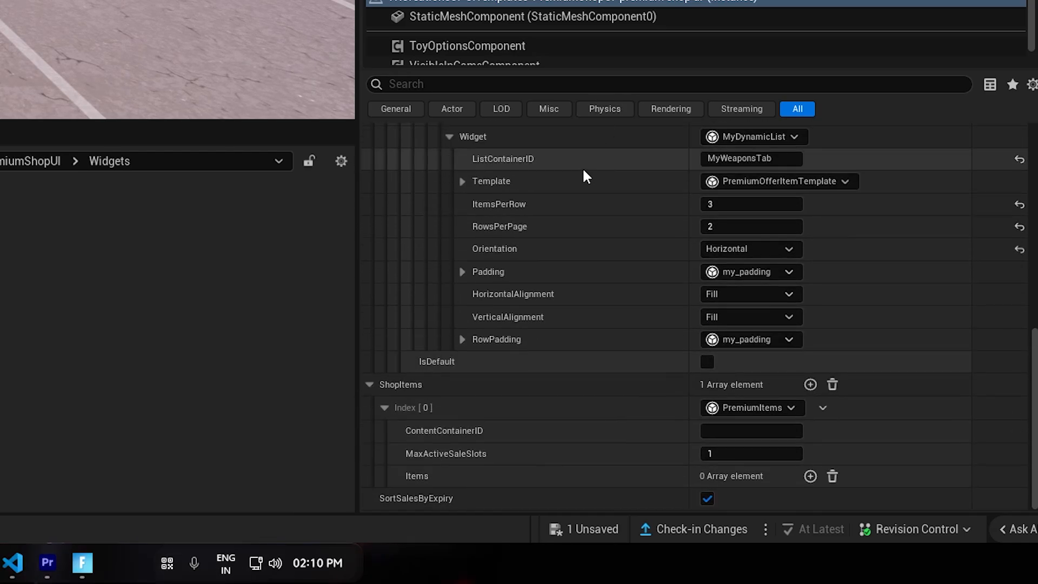
Collapse the Weapons tab entry and set the first ShopItems entry's ContentContainerID to MyWeaponsTab.
{"action": "scroll", "coordinate": [592, 243], "scroll_direction": "up", "scroll_amount": 3}
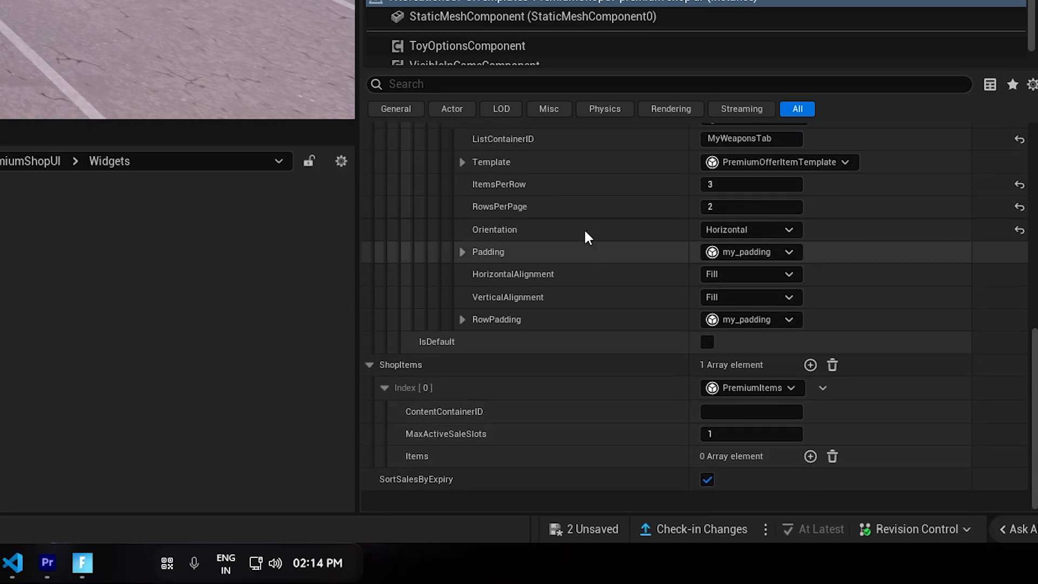
{"action": "scroll", "coordinate": [584, 233], "scroll_direction": "up", "scroll_amount": 10}
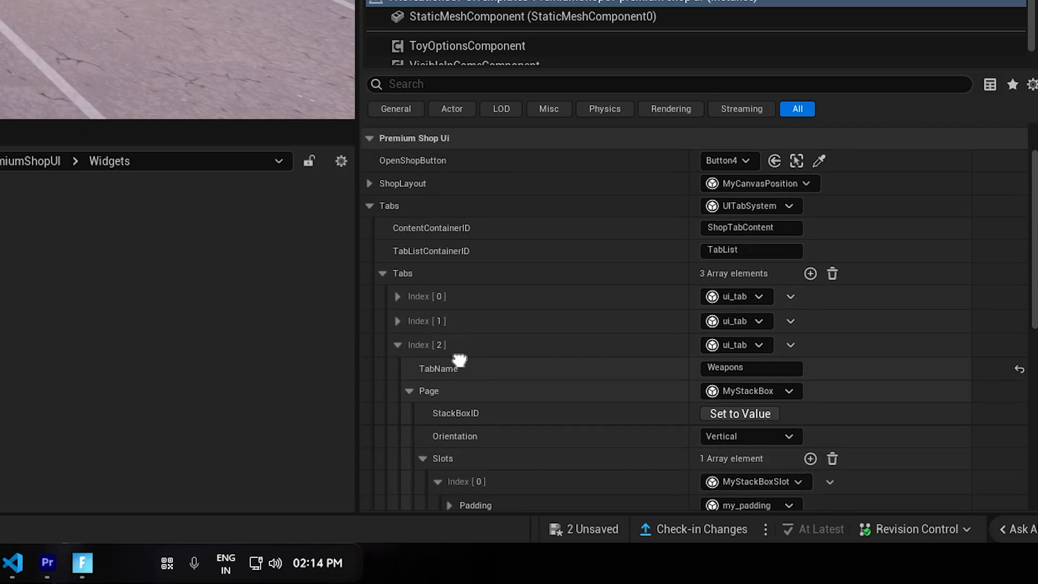
{"action": "left_click", "coordinate": [399, 344]}
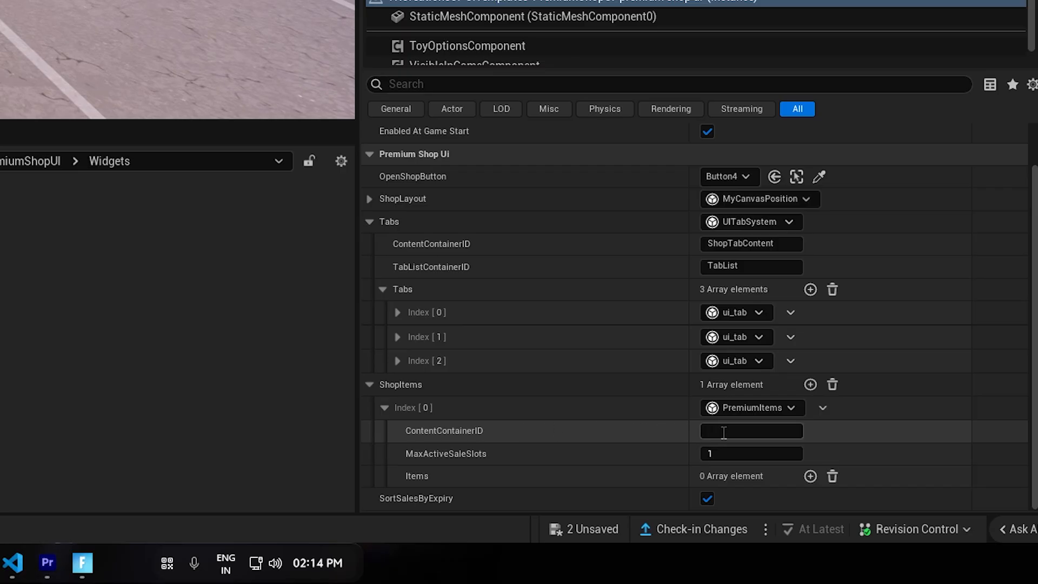
{"action": "left_click", "coordinate": [683, 429]}
{"action": "left_click_drag", "start_coordinate": [796, 429], "coordinate": [427, 433]}
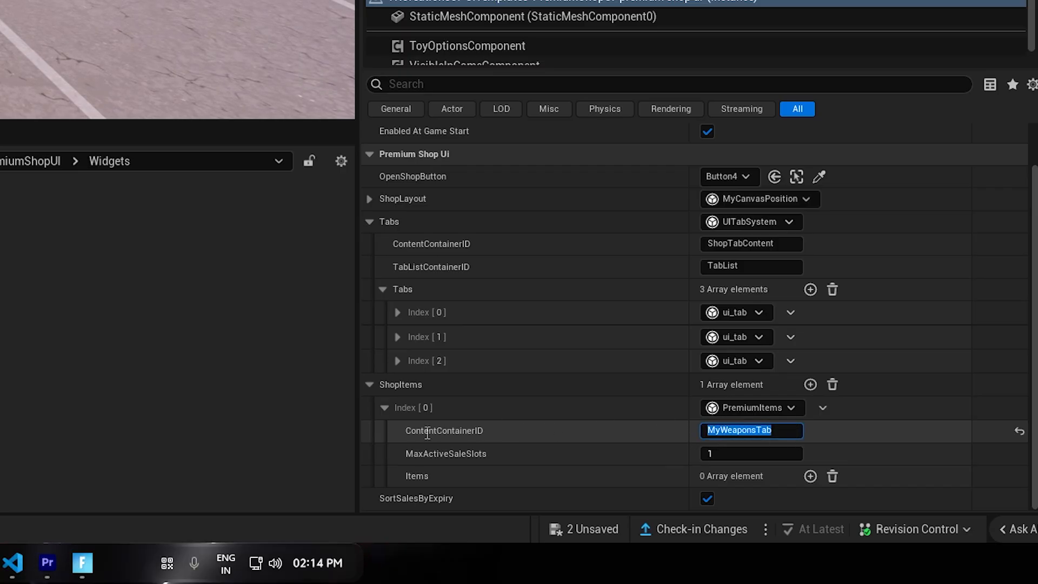
{"action": "left_click", "coordinate": [445, 359]}
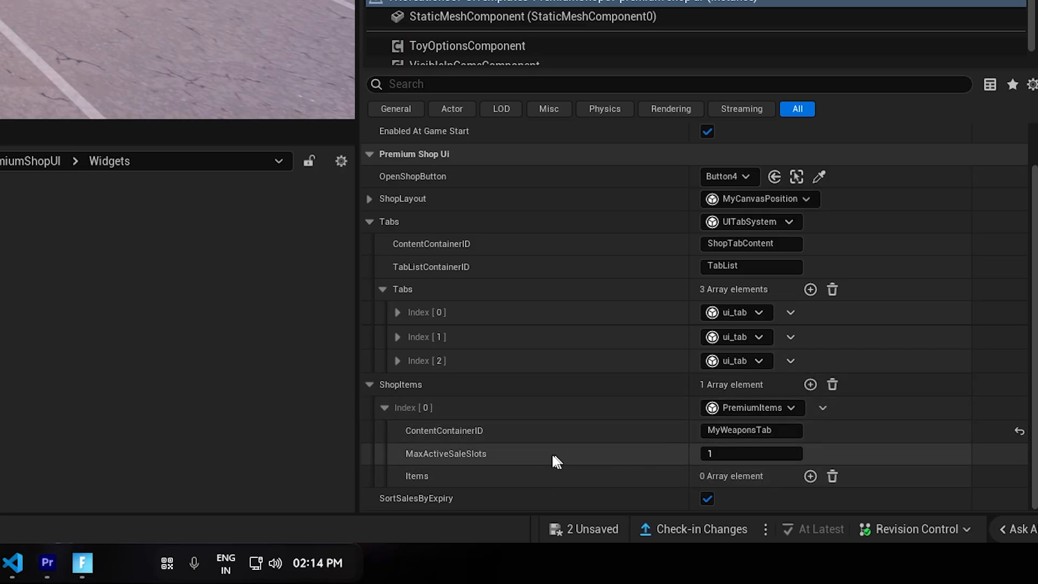
Expand the Featured tab's page slots and examine the dynamic list settings of the first slot.
{"action": "right_click_drag", "start_coordinate": [563, 238], "coordinate": [564, 469]}
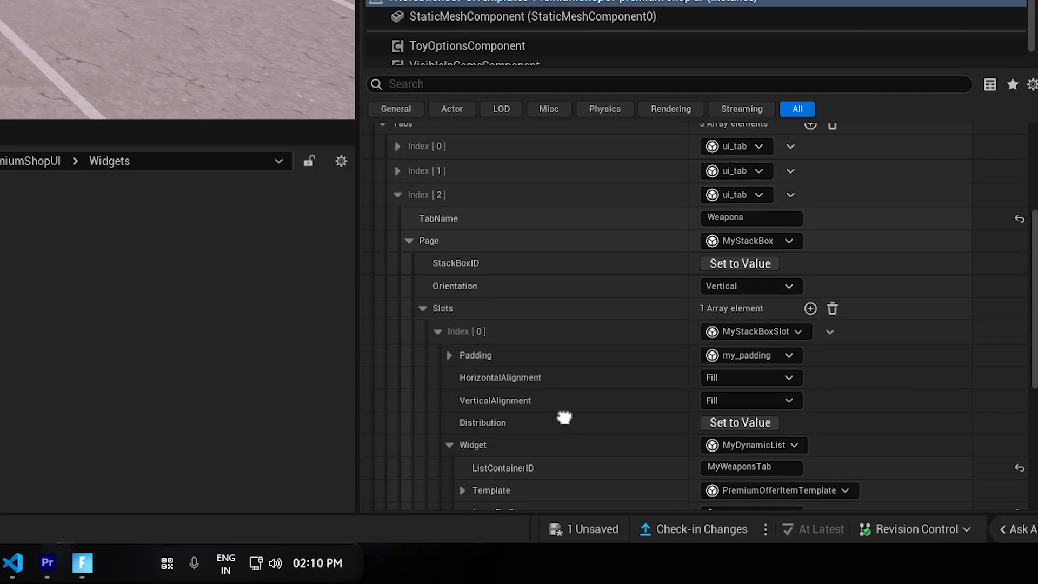
{"action": "left_click", "coordinate": [398, 194]}
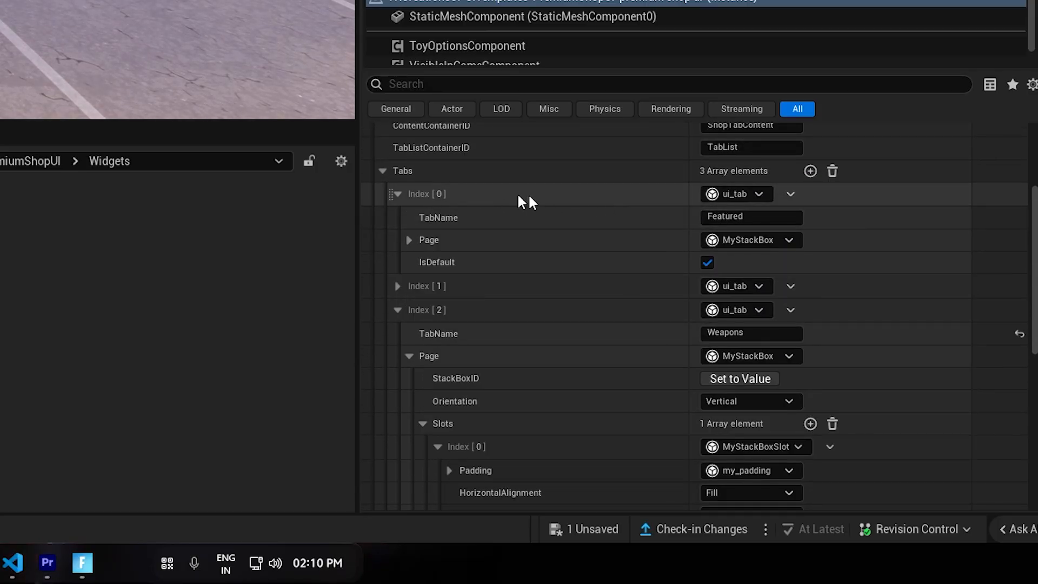
{"action": "left_click", "coordinate": [409, 239]}
{"action": "left_click", "coordinate": [423, 306]}
{"action": "scroll", "coordinate": [492, 335], "scroll_direction": "down", "scroll_amount": 2}
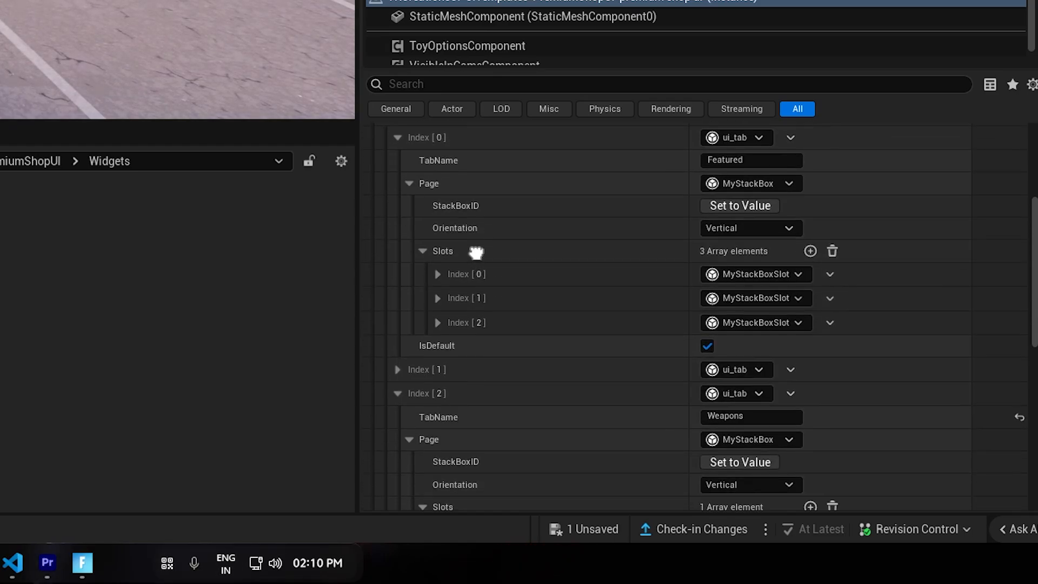
{"action": "scroll", "coordinate": [492, 323], "scroll_direction": "down", "scroll_amount": 5}
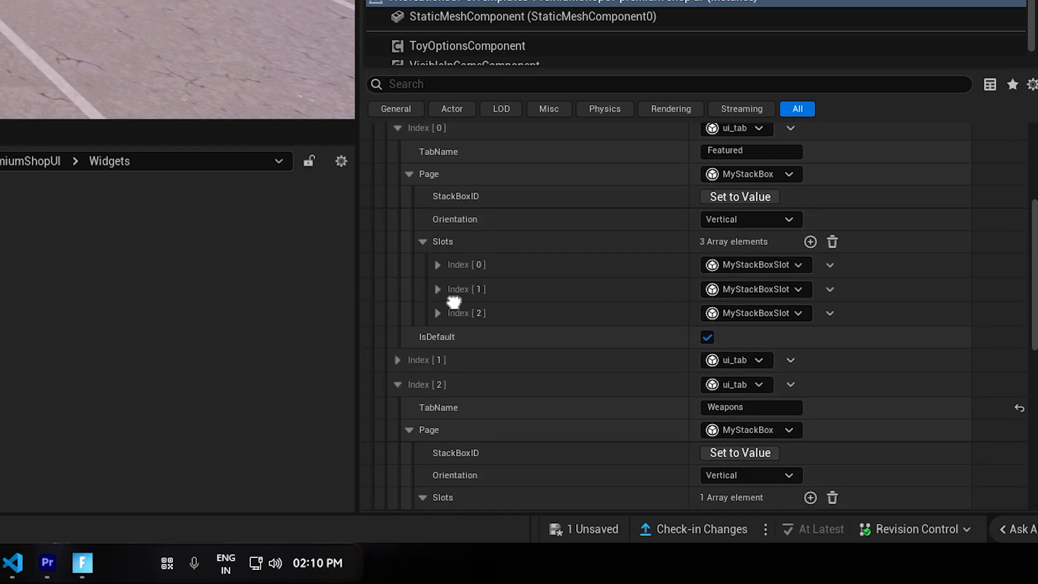
{"action": "left_click", "coordinate": [438, 398]}
{"action": "right_click_drag", "start_coordinate": [484, 239], "coordinate": [491, 326]}
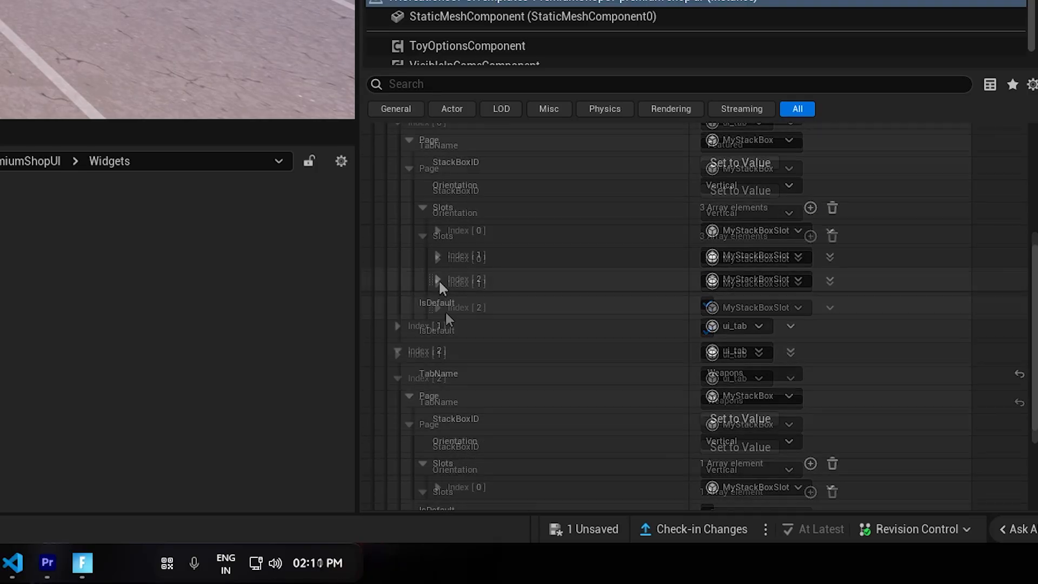
{"action": "right_click_drag", "start_coordinate": [457, 224], "coordinate": [479, 282]}
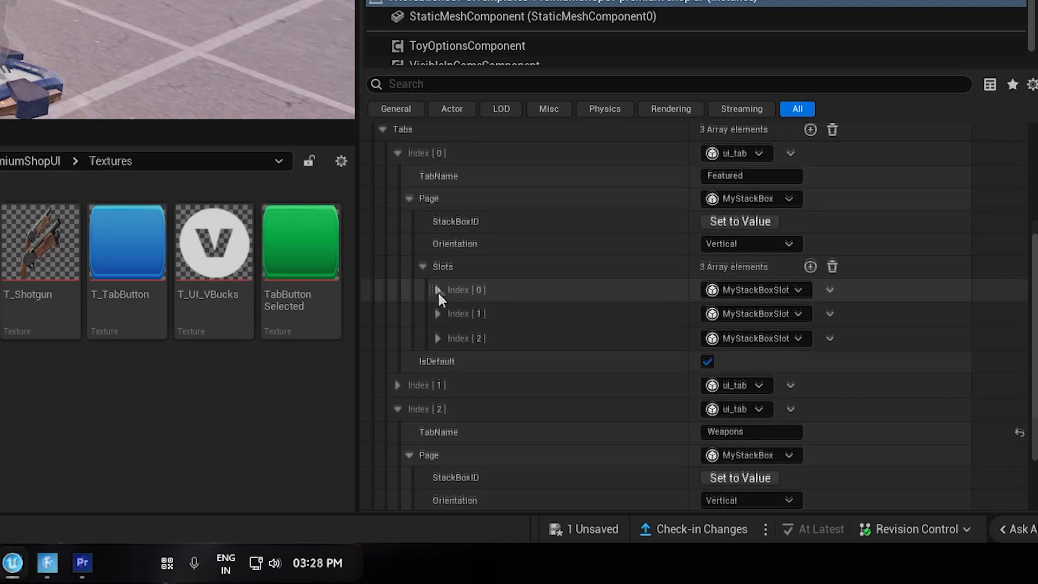
{"action": "left_click", "coordinate": [438, 288]}
{"action": "scroll", "coordinate": [433, 362], "scroll_direction": "down", "scroll_amount": 5}
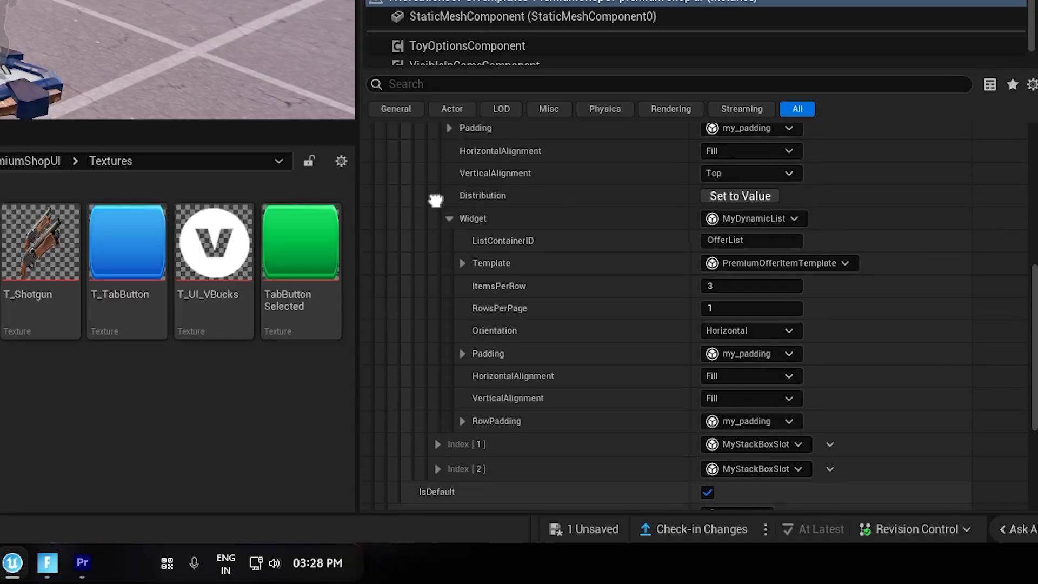
Compare the ListContainerID values and templates of the dynamic lists in the Featured tab's first two slots.
{"action": "left_click", "coordinate": [437, 405]}
{"action": "scroll", "coordinate": [487, 289], "scroll_direction": "up", "scroll_amount": 4}
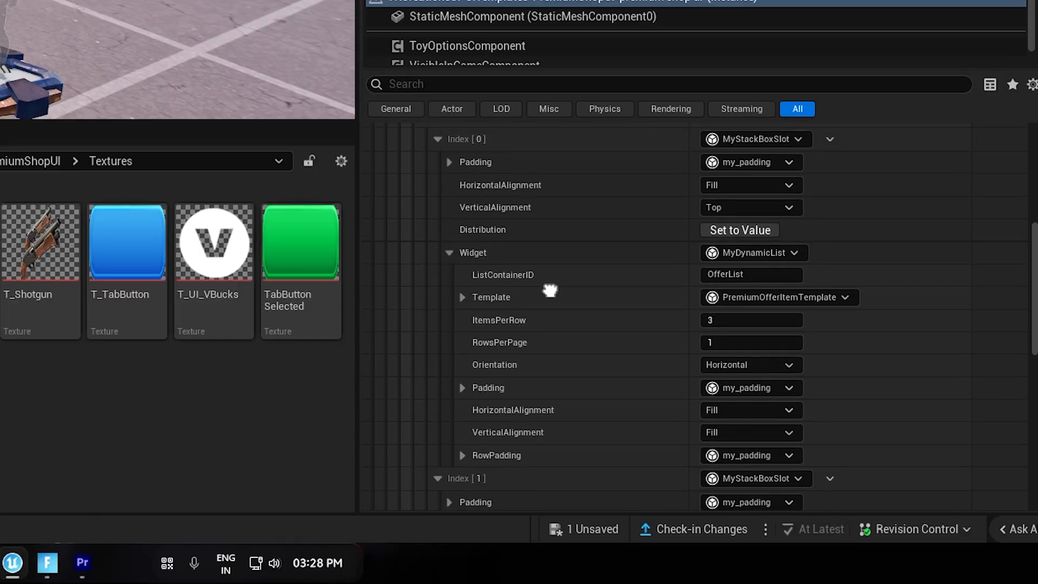
{"action": "left_click", "coordinate": [755, 308]}
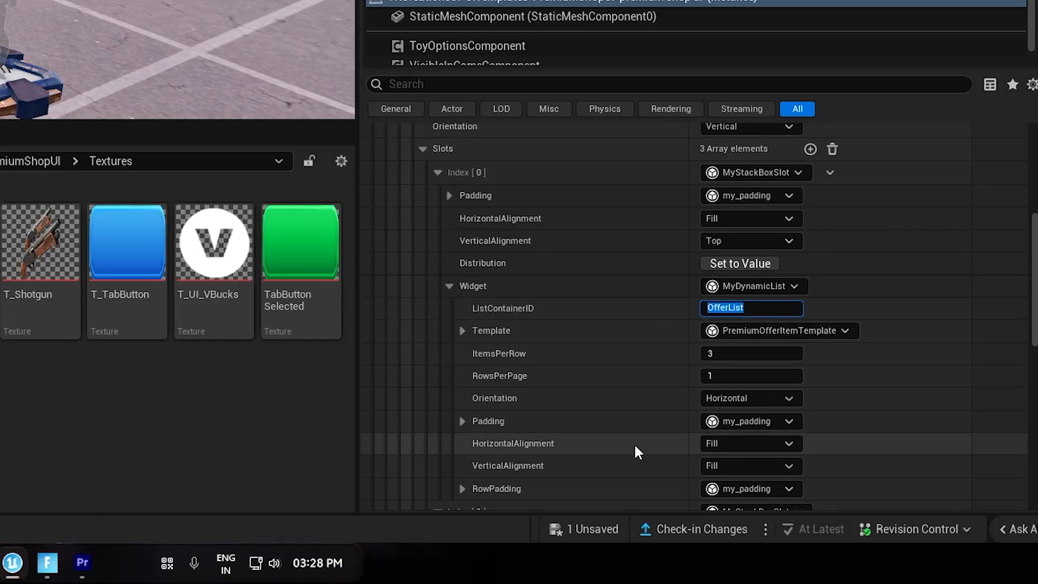
{"action": "scroll", "coordinate": [634, 450], "scroll_direction": "down", "scroll_amount": 10}
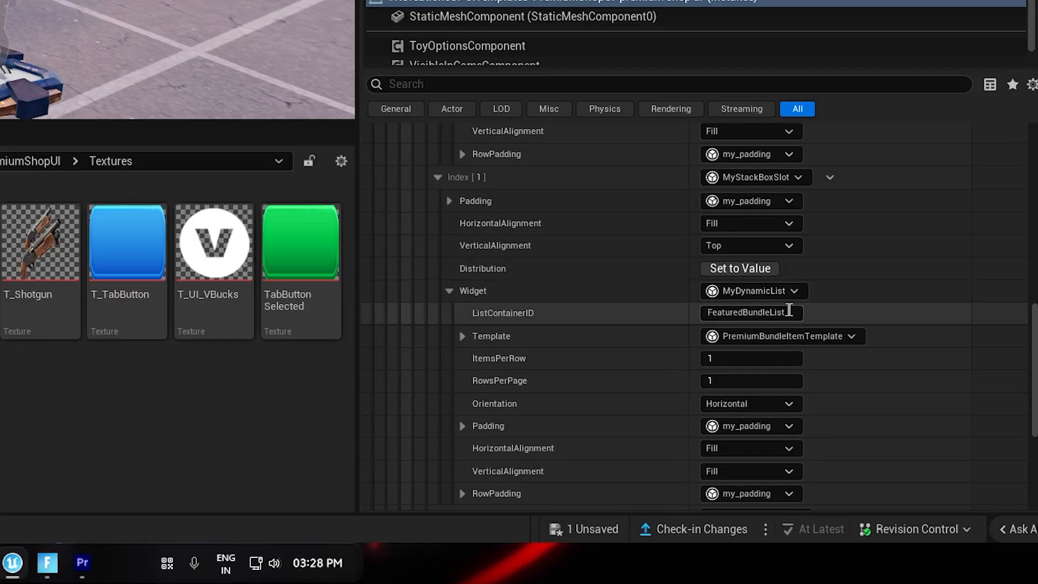
{"action": "left_click_drag", "start_coordinate": [789, 312], "coordinate": [630, 315]}
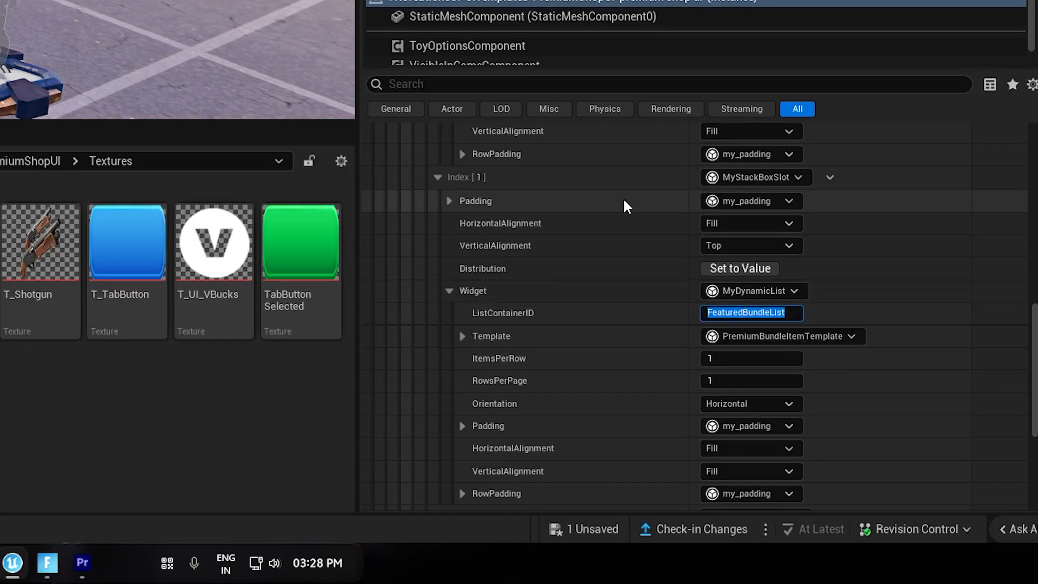
{"action": "left_click", "coordinate": [517, 335]}
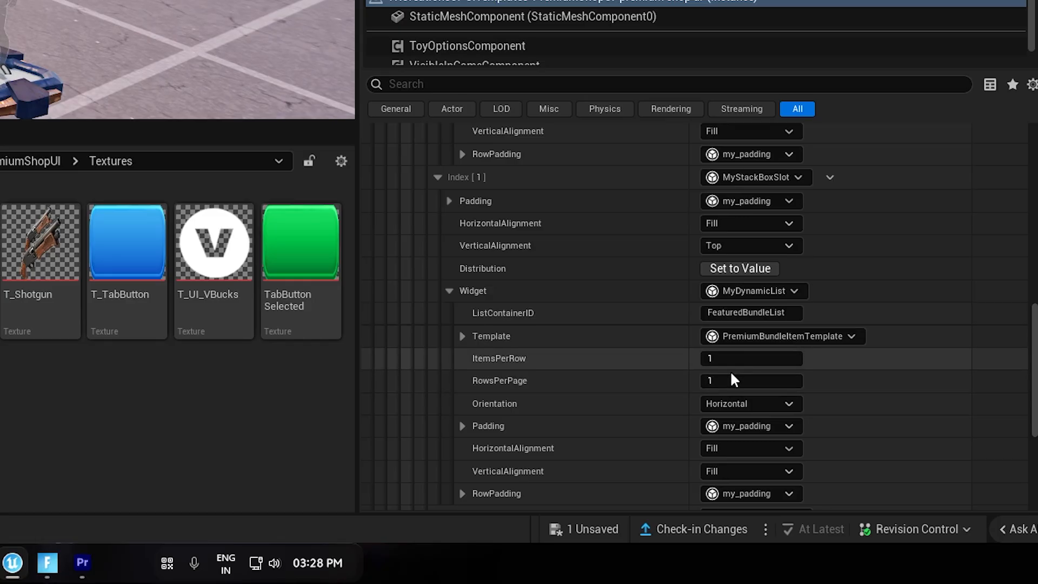
Check OfferList's ItemsPerRow and RowsPerPage values against the offers shown in the premium shop layout widget.
{"action": "scroll", "coordinate": [734, 379], "scroll_direction": "up", "scroll_amount": 5}
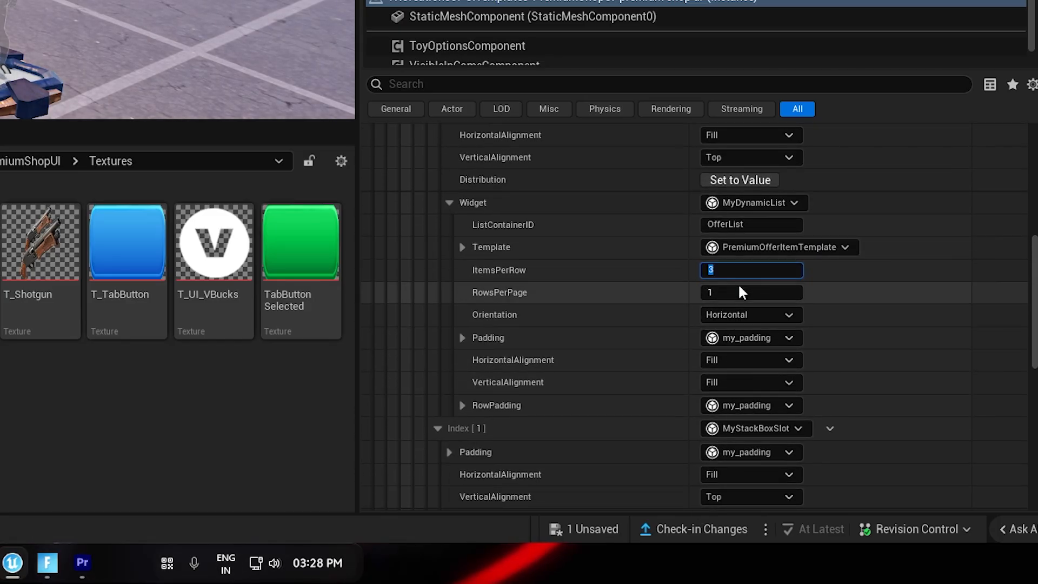
{"action": "left_click", "coordinate": [740, 291]}
{"action": "scroll", "coordinate": [651, 461], "scroll_direction": "down", "scroll_amount": 5}
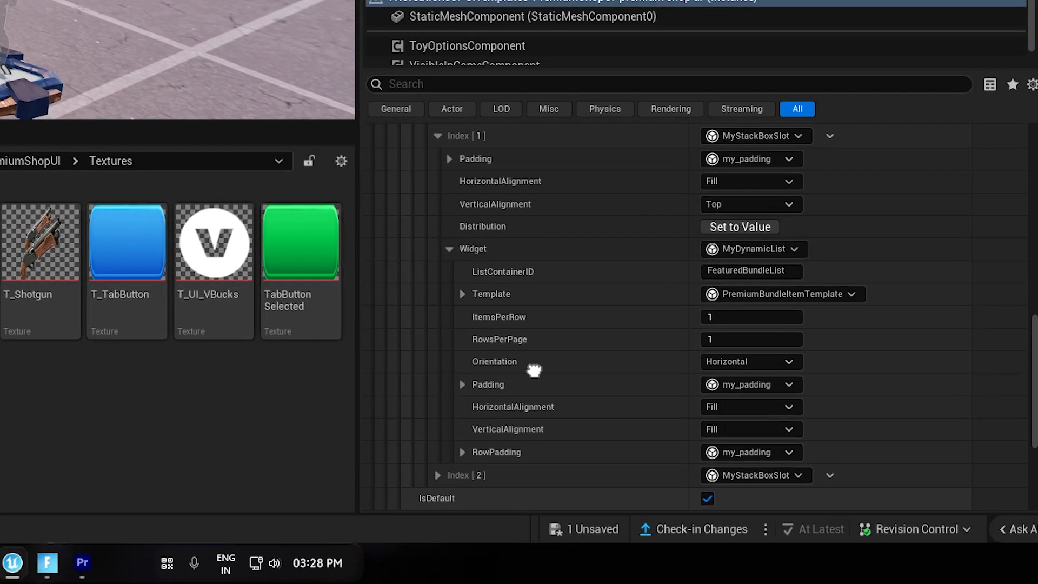
{"action": "scroll", "coordinate": [534, 370], "scroll_direction": "down", "scroll_amount": 5}
Expand the Bundles tab's first slot to its dynamic list and examine the BundleOfferList's ItemsPerRow and RowsPerPage values.
{"action": "scroll", "coordinate": [413, 300], "scroll_direction": "up", "scroll_amount": 1}
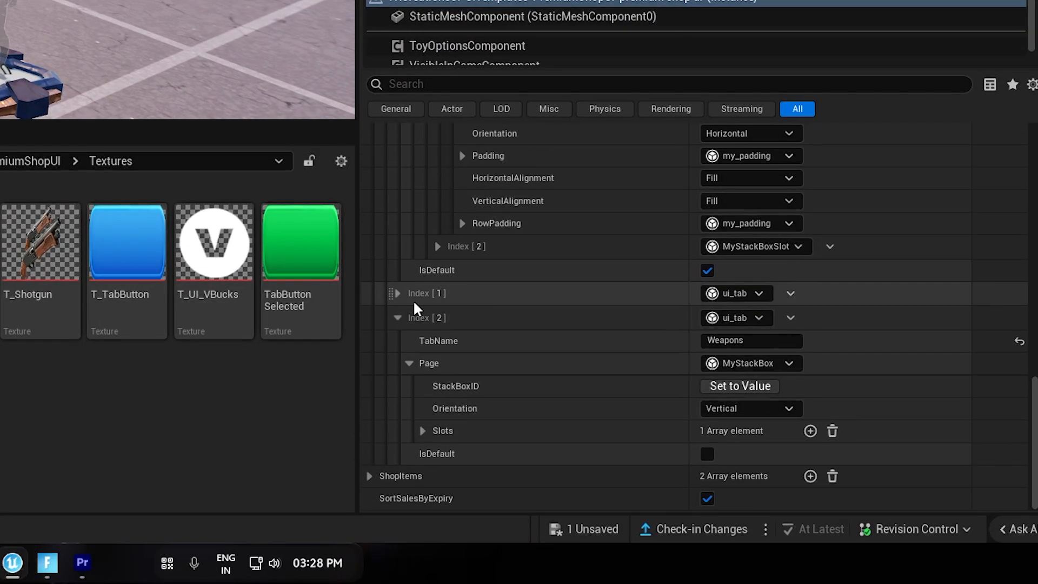
{"action": "left_click", "coordinate": [399, 293]}
{"action": "left_click", "coordinate": [410, 340]}
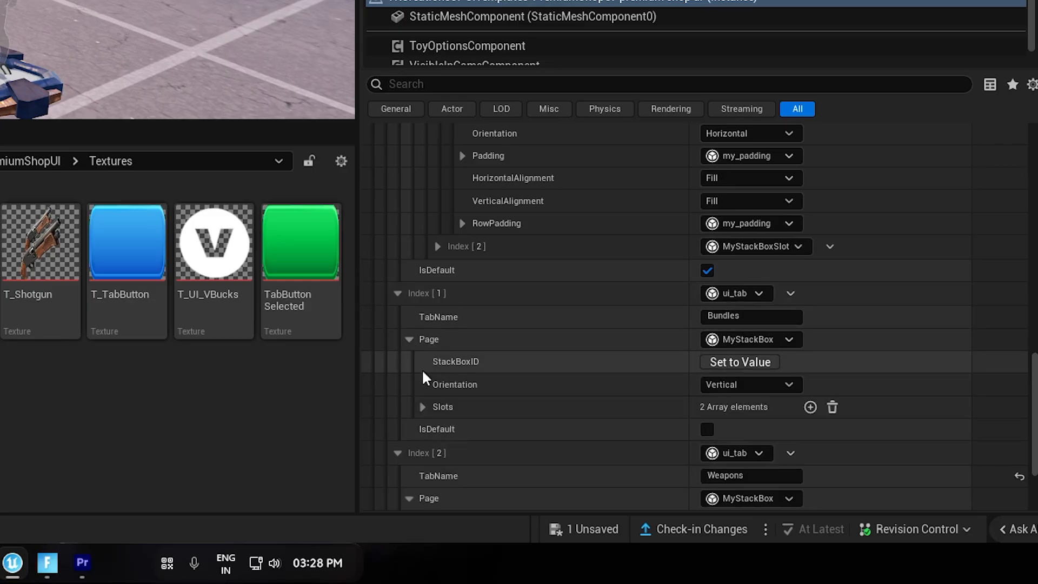
{"action": "left_click", "coordinate": [423, 405]}
{"action": "scroll", "coordinate": [465, 352], "scroll_direction": "down", "scroll_amount": 4}
{"action": "left_click", "coordinate": [437, 247]}
{"action": "scroll", "coordinate": [452, 241], "scroll_direction": "down", "scroll_amount": 1}
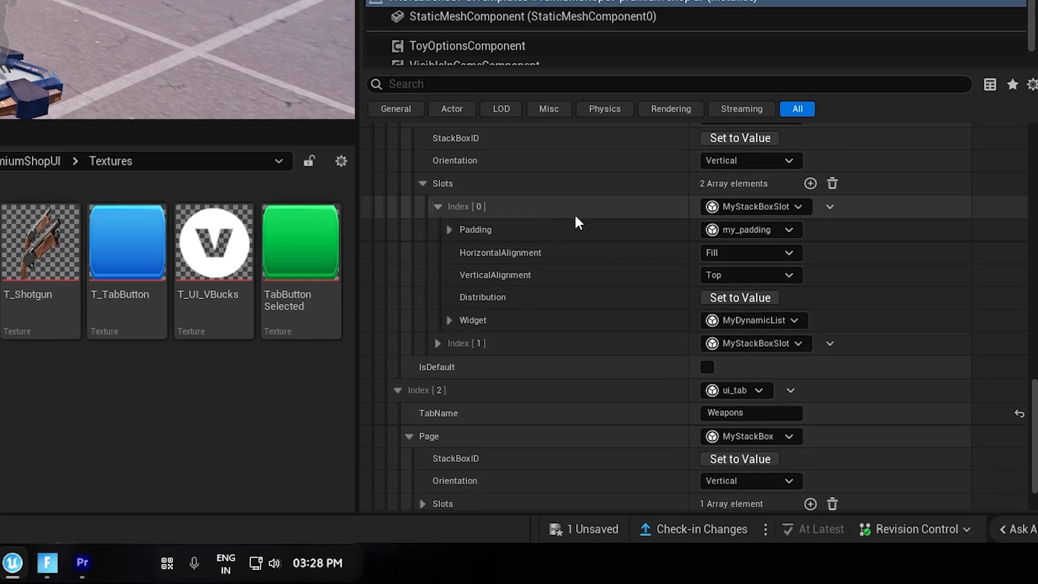
{"action": "left_click", "coordinate": [449, 320]}
{"action": "scroll", "coordinate": [537, 371], "scroll_direction": "down", "scroll_amount": 4}
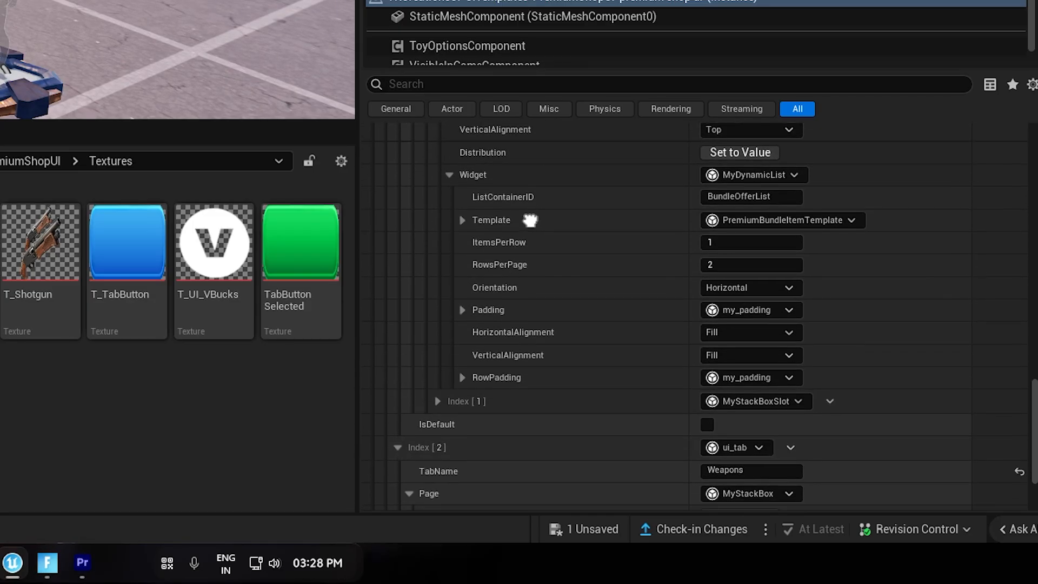
{"action": "left_click", "coordinate": [714, 243]}
{"action": "type", "text": "1"}
{"action": "left_click", "coordinate": [723, 265]}
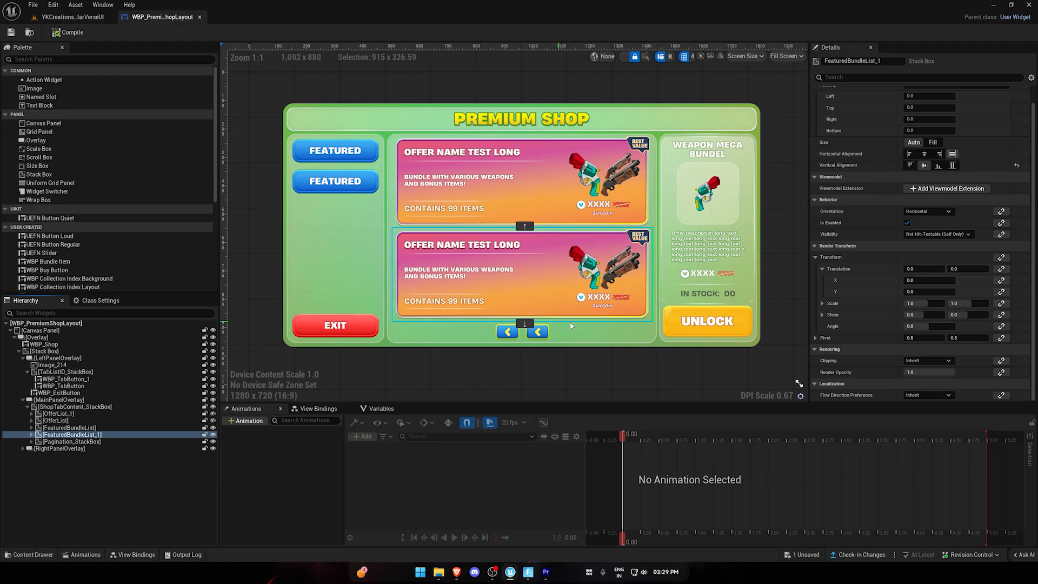
Check the two bundle offers in the featured bundle list of the premium shop layout widget.
{"action": "left_click", "coordinate": [560, 197]}
{"action": "left_click", "coordinate": [562, 263]}
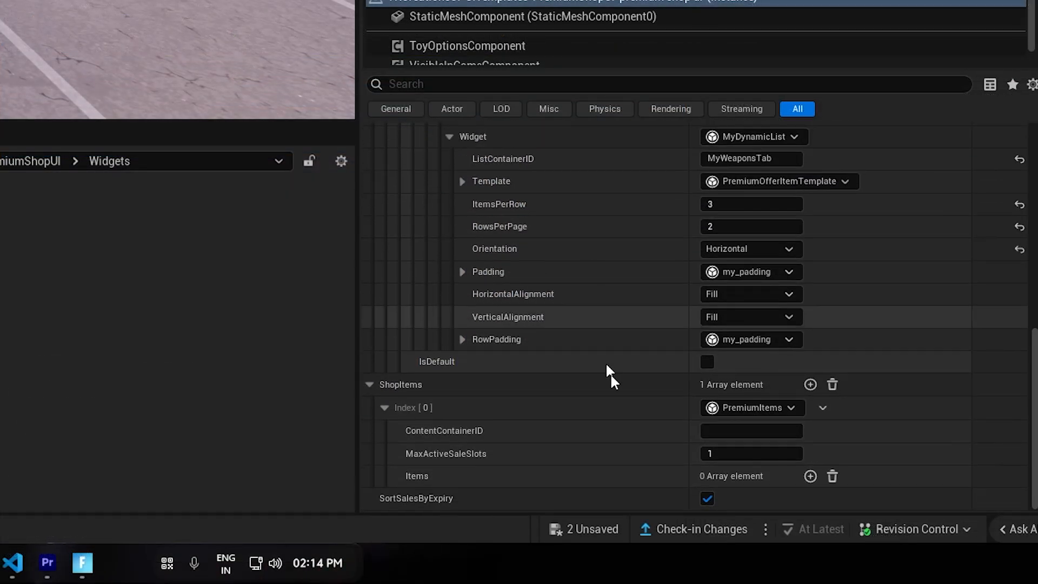
Collapse the Weapons tab entry and set the first ShopItems entry's ContentContainerID to MyWeaponsTab.
{"action": "scroll", "coordinate": [489, 355], "scroll_direction": "up", "scroll_amount": 10}
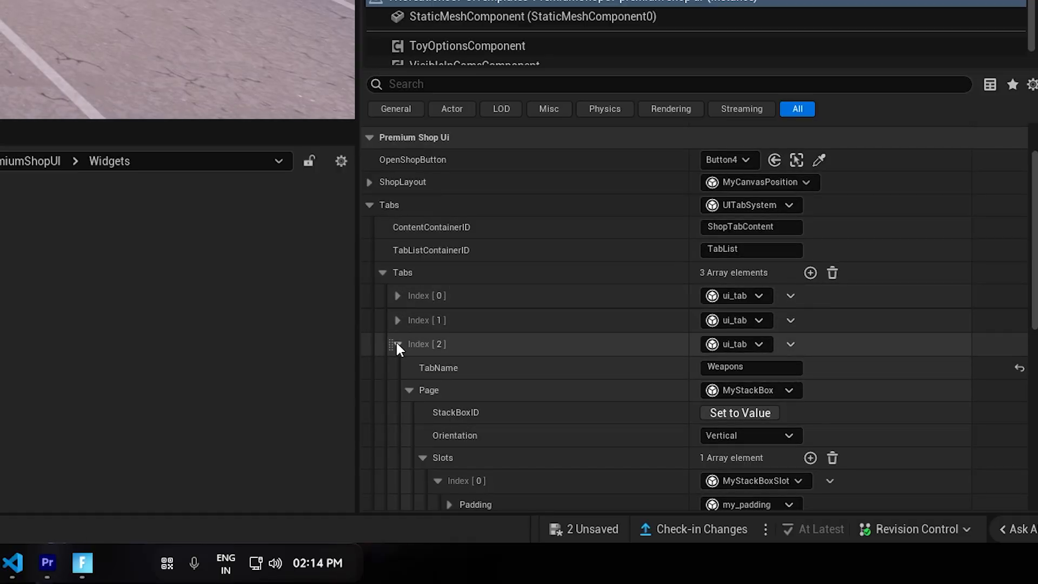
{"action": "left_click", "coordinate": [397, 345]}
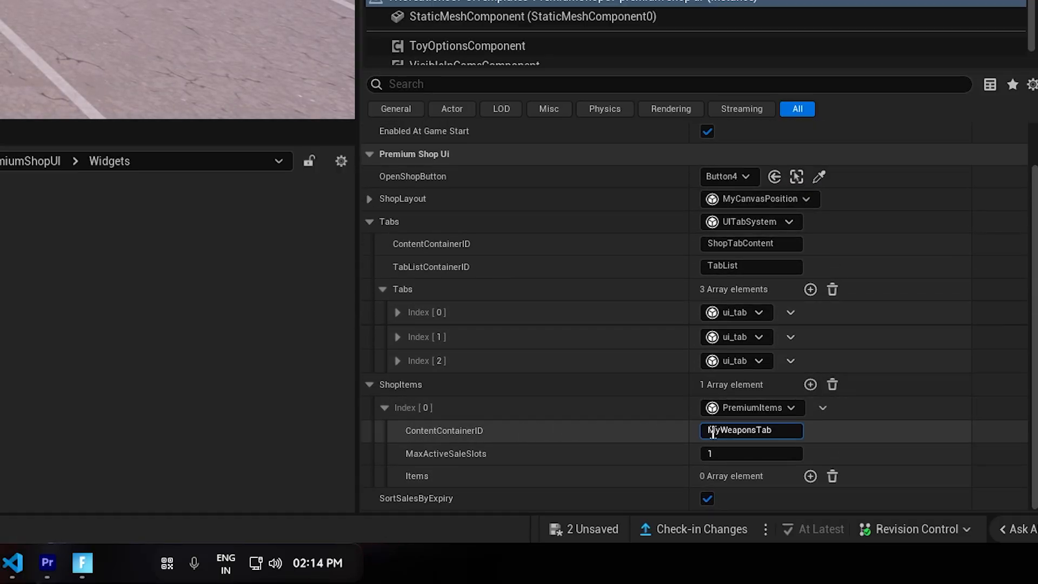
{"action": "key", "text": "Return"}
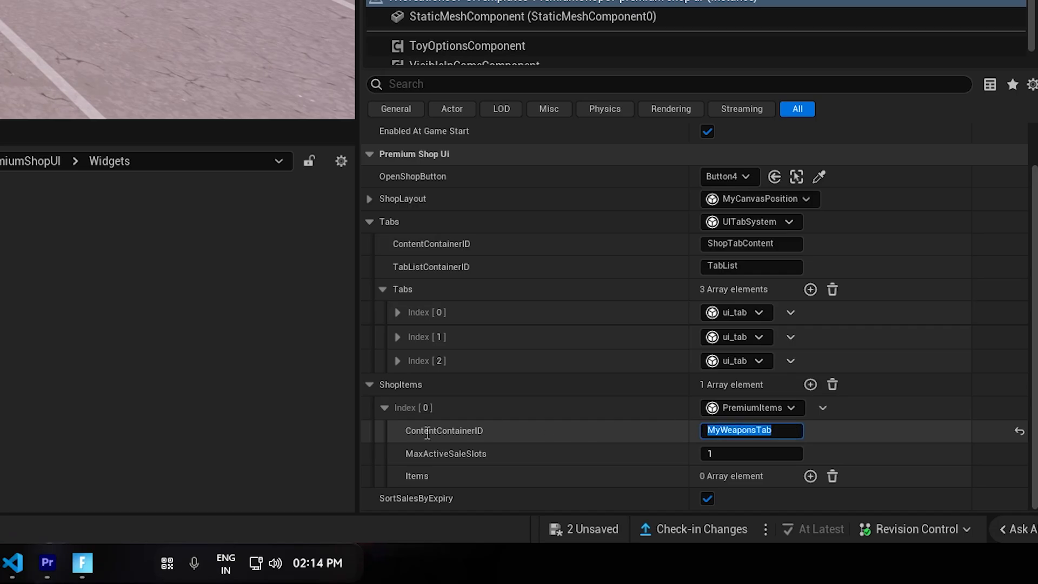
{"action": "left_click", "coordinate": [444, 359]}
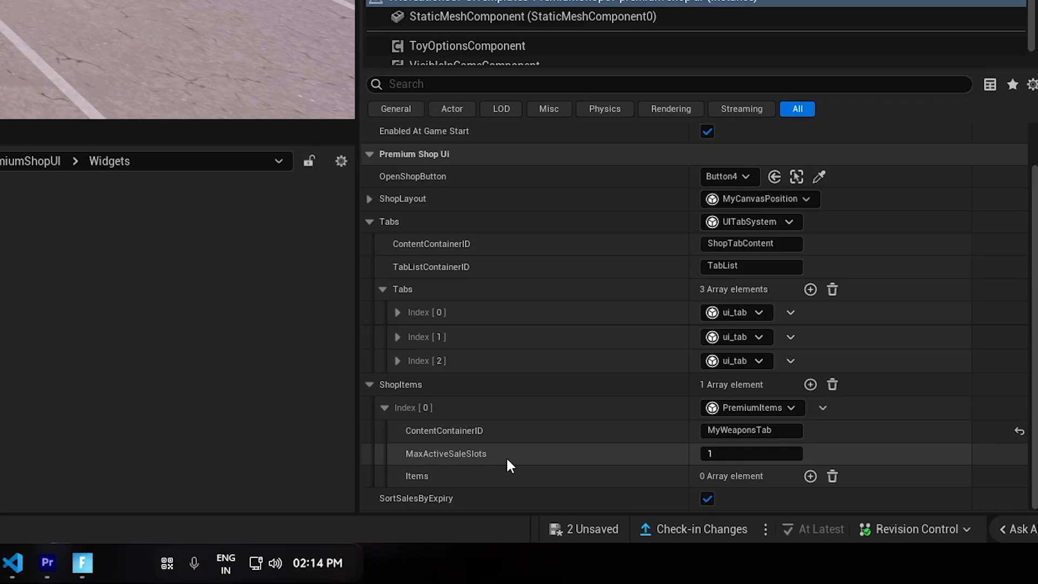
Add an item to the MyWeaponsTab entry's Items array and make it a regular_shop_item.
{"action": "left_click", "coordinate": [810, 476]}
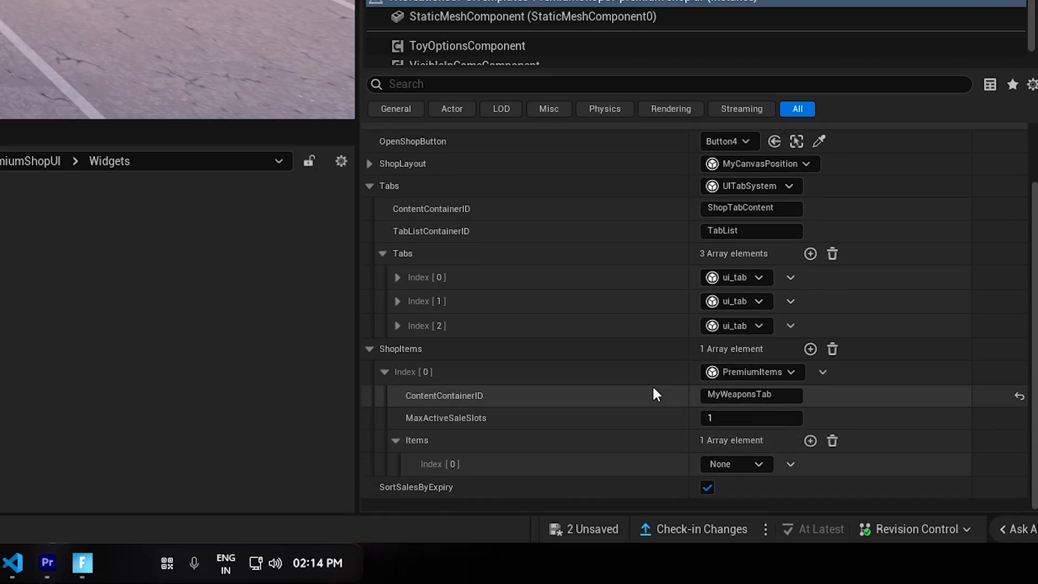
{"action": "scroll", "coordinate": [652, 385], "scroll_direction": "down", "scroll_amount": 1}
{"action": "left_click", "coordinate": [734, 475]}
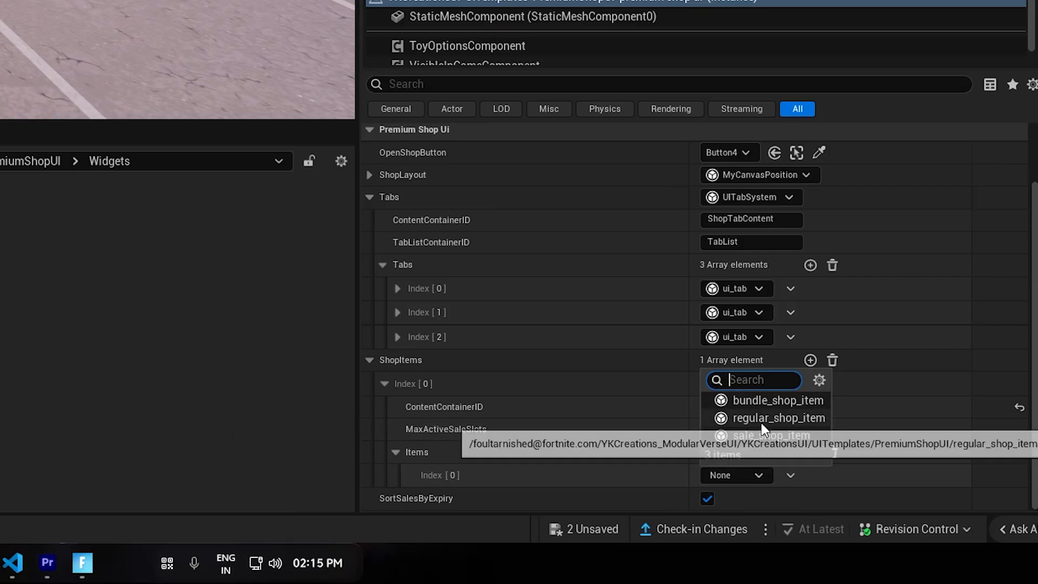
{"action": "left_click", "coordinate": [802, 419]}
{"action": "scroll", "coordinate": [647, 439], "scroll_direction": "down", "scroll_amount": 5}
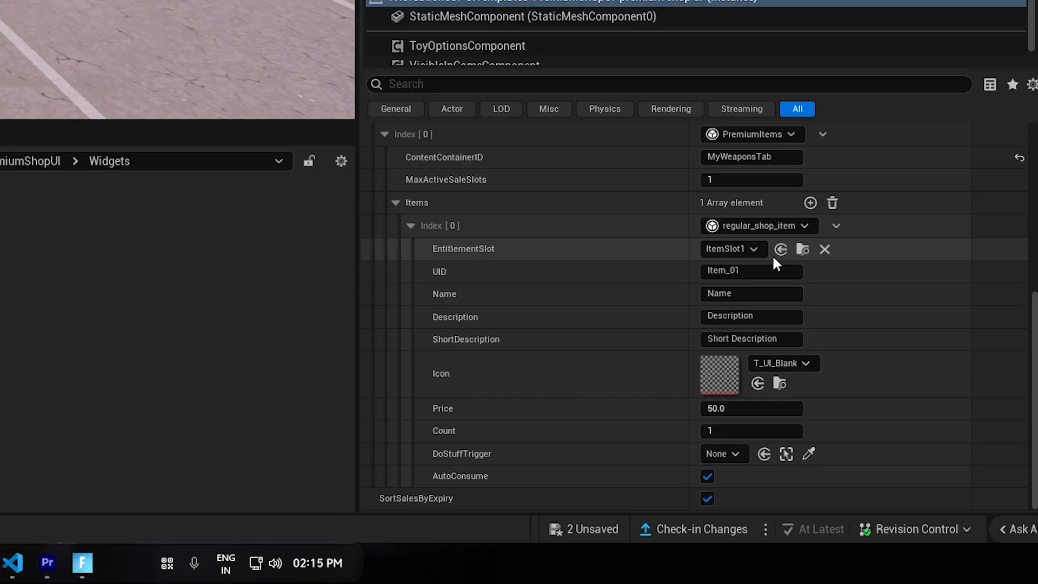
Check the entitlement slots available for the new shop item and look at its UID.
{"action": "left_click", "coordinate": [754, 249]}
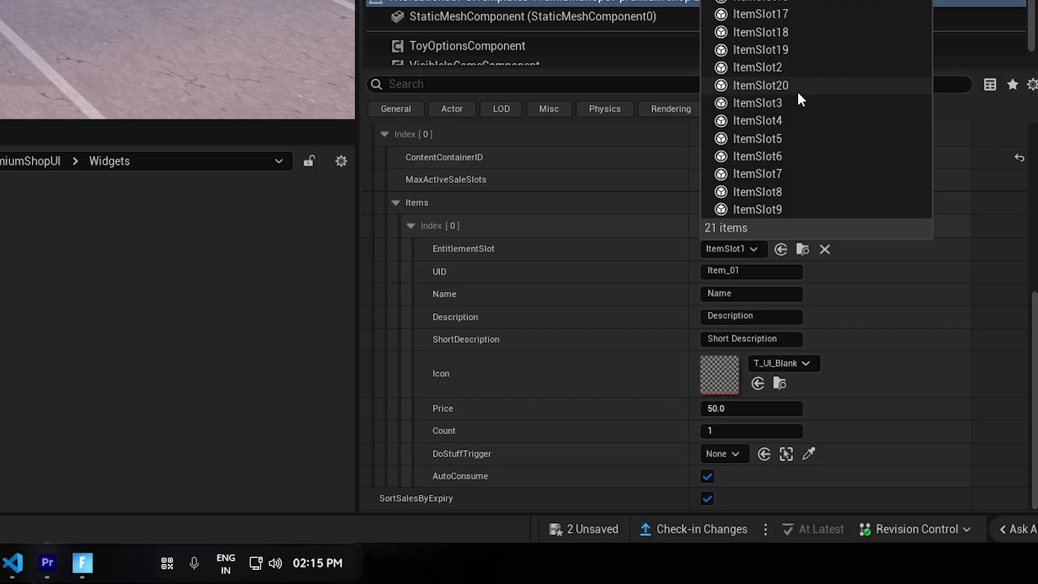
{"action": "left_click", "coordinate": [649, 241]}
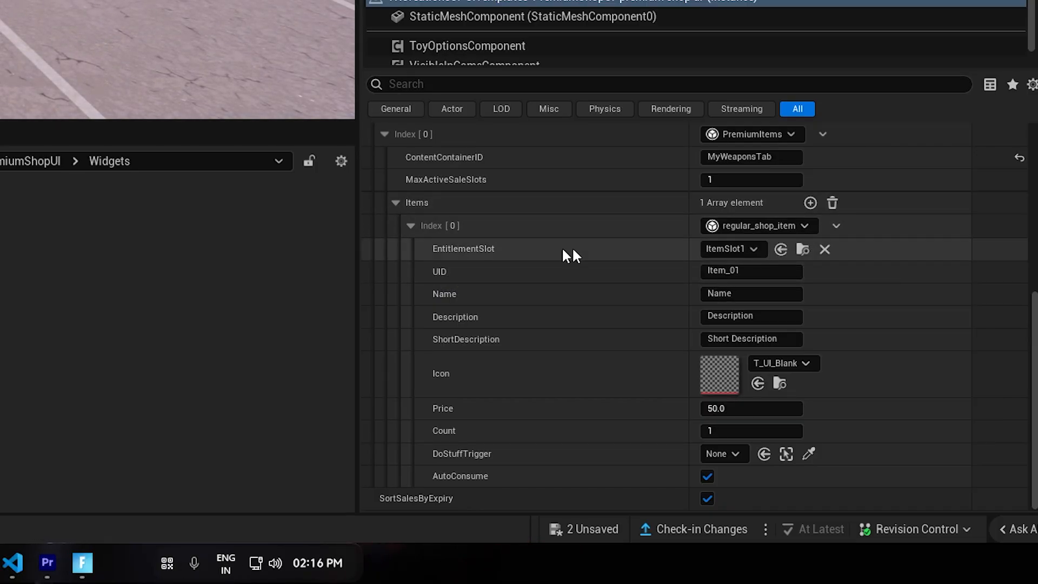
{"action": "left_click", "coordinate": [762, 273]}
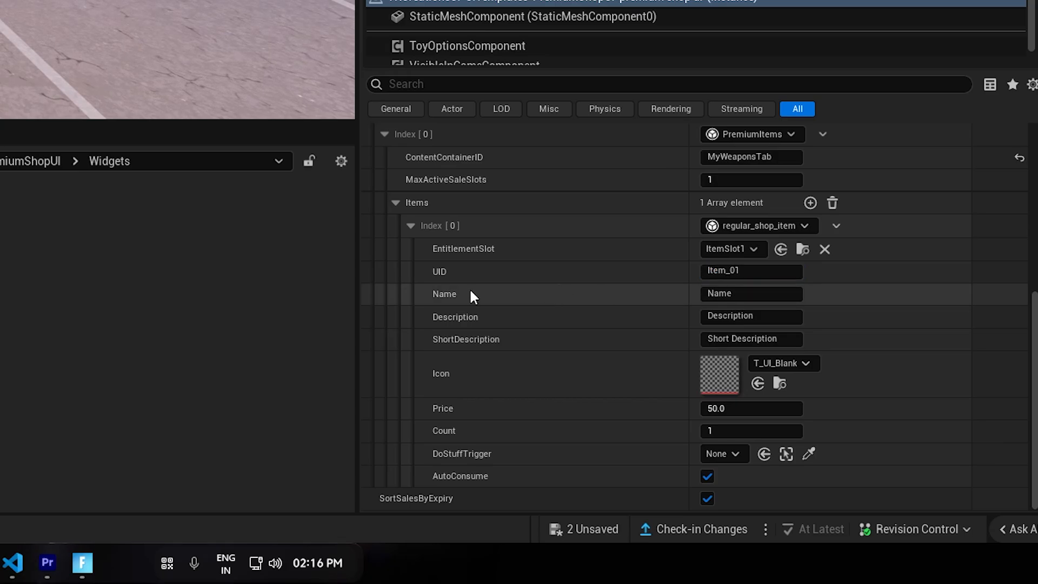
Name the shop item "Shotgun", with description "This is a Discription" and short description "This is a Short Description".
{"action": "left_click", "coordinate": [740, 294]}
{"action": "type", "text": "Shotgun"}
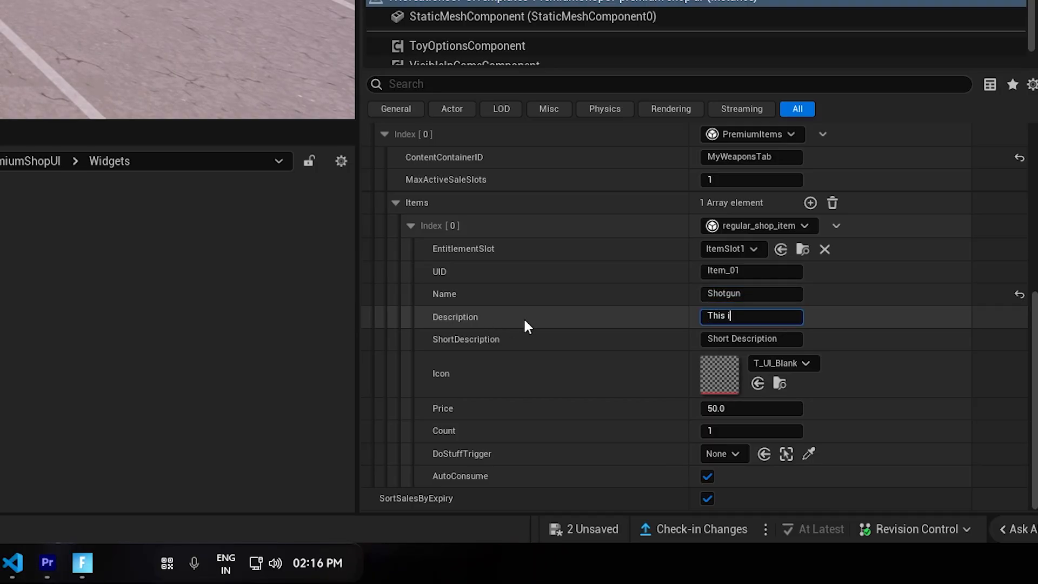
{"action": "type", "text": "This is a Discription"}
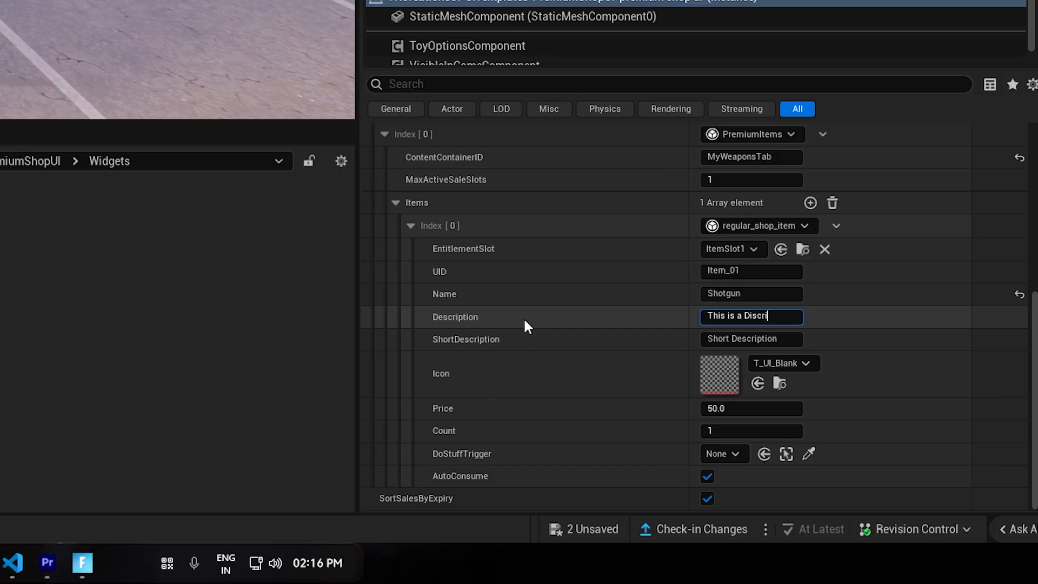
{"action": "key", "text": "Tab"}
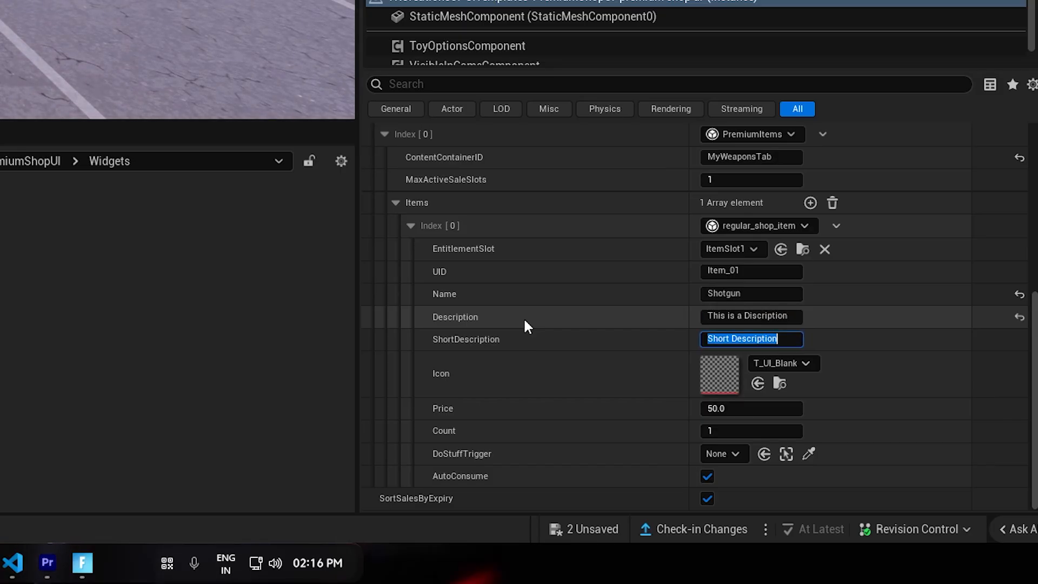
{"action": "key", "text": "Home"}
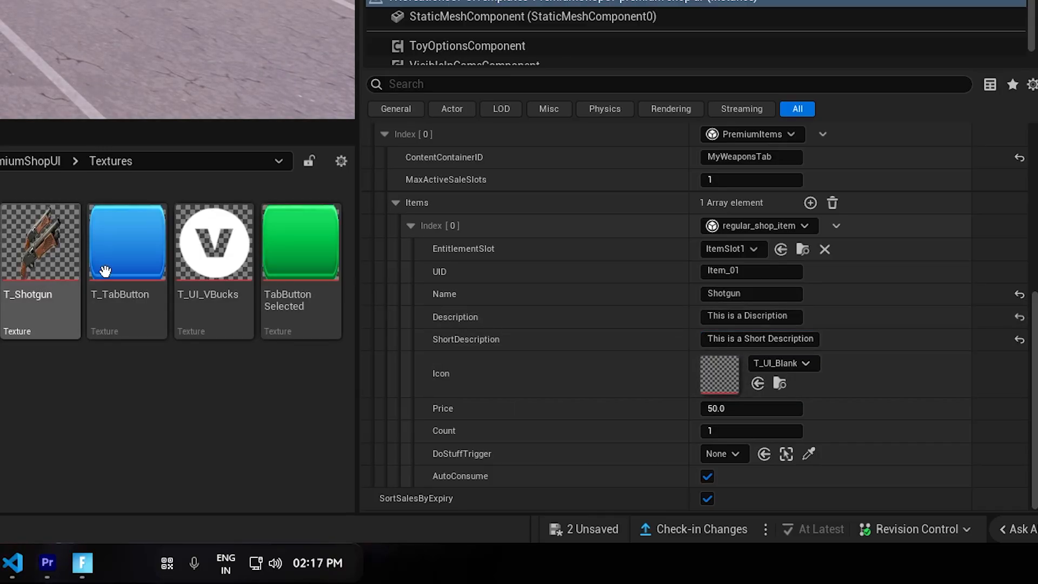
Assign the T_Shotgun texture as the shop item's icon and set its price to 250.
{"action": "left_click", "coordinate": [43, 254]}
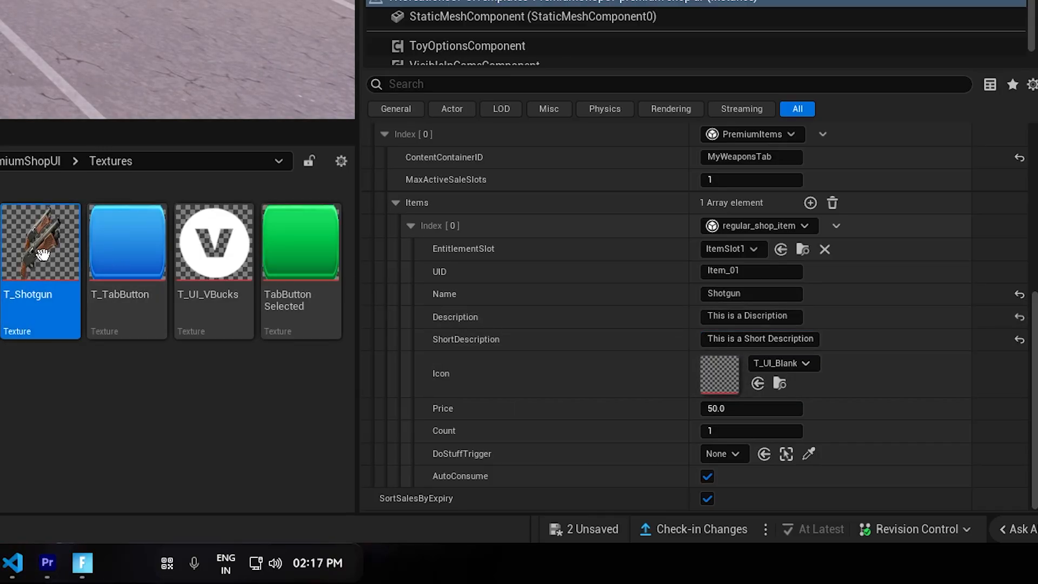
{"action": "left_click", "coordinate": [757, 384]}
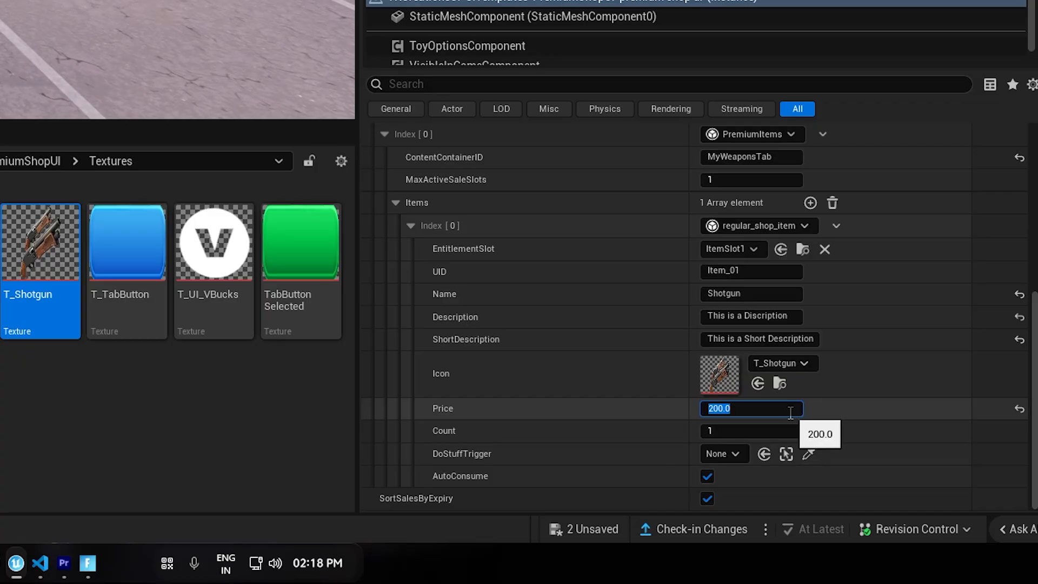
{"action": "type", "text": "250"}
{"action": "key", "text": "Return"}
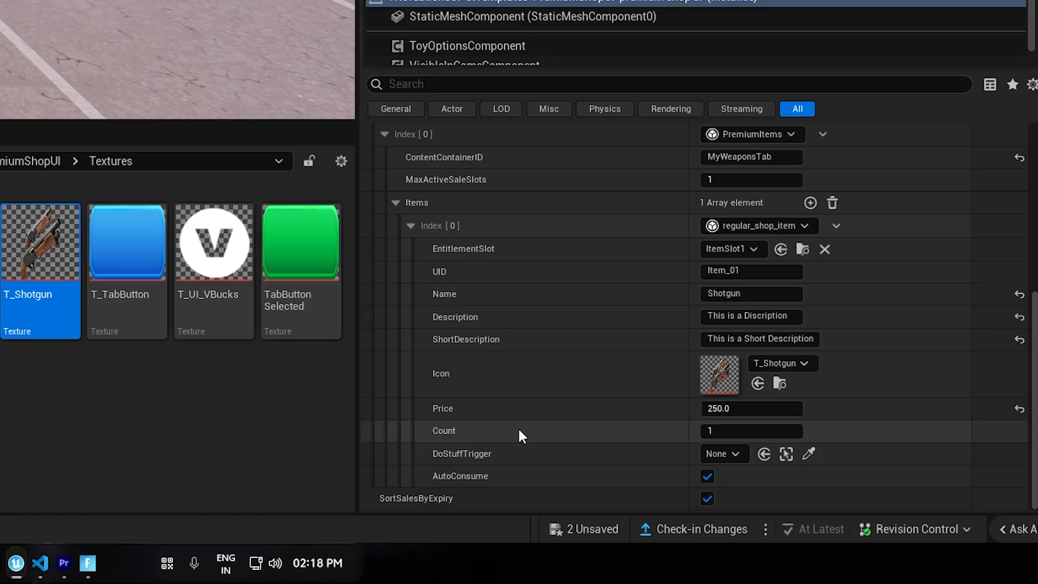
Assign Trigger2 as the shotgun item's DoStuffTrigger by picking it in the level, and collapse the item entry.
{"action": "right_click_drag", "start_coordinate": [648, 431], "coordinate": [652, 361]}
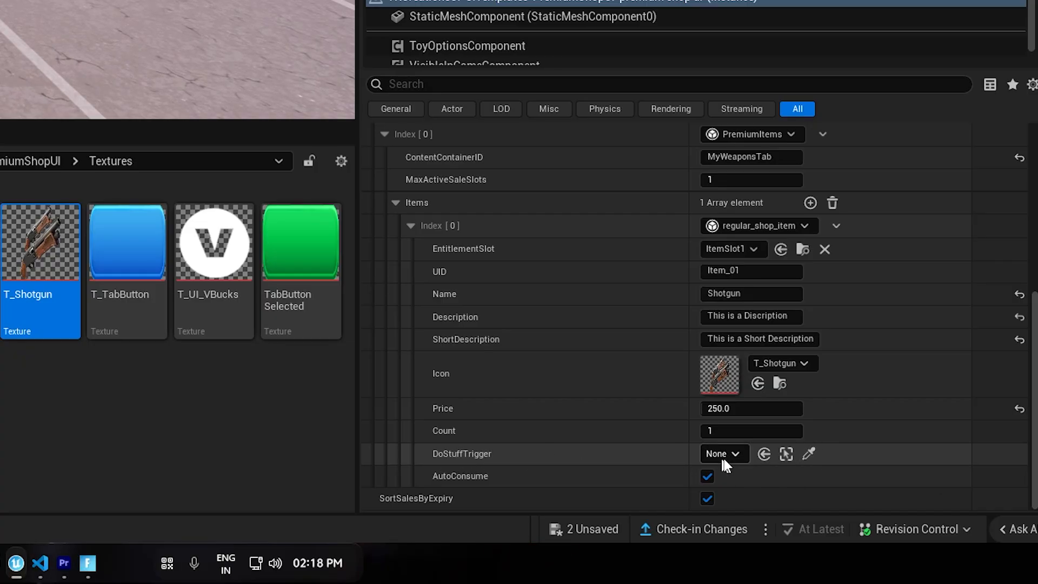
{"action": "left_click", "coordinate": [811, 454]}
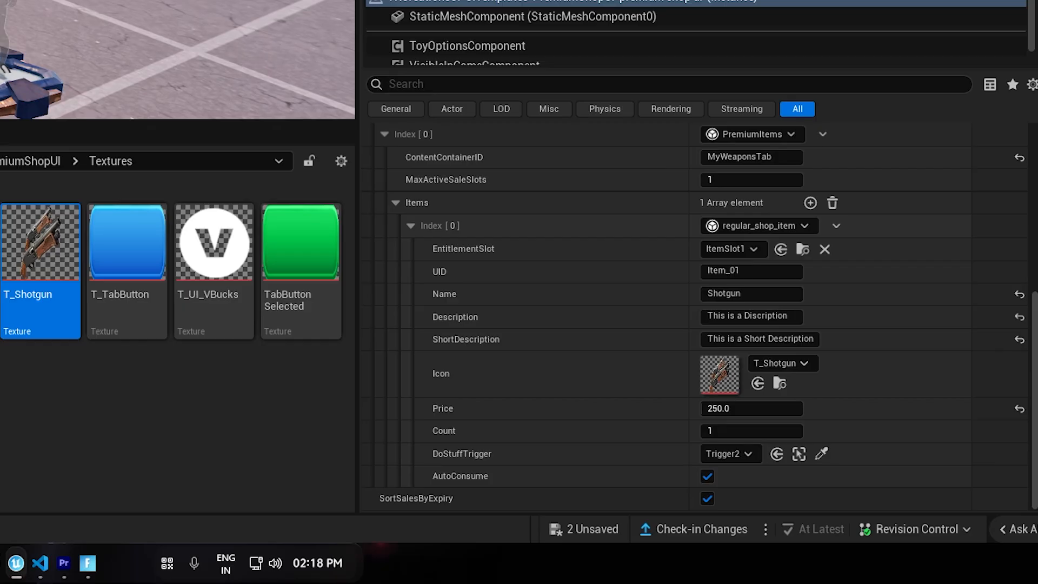
{"action": "right_click_drag", "start_coordinate": [482, 371], "coordinate": [483, 345]}
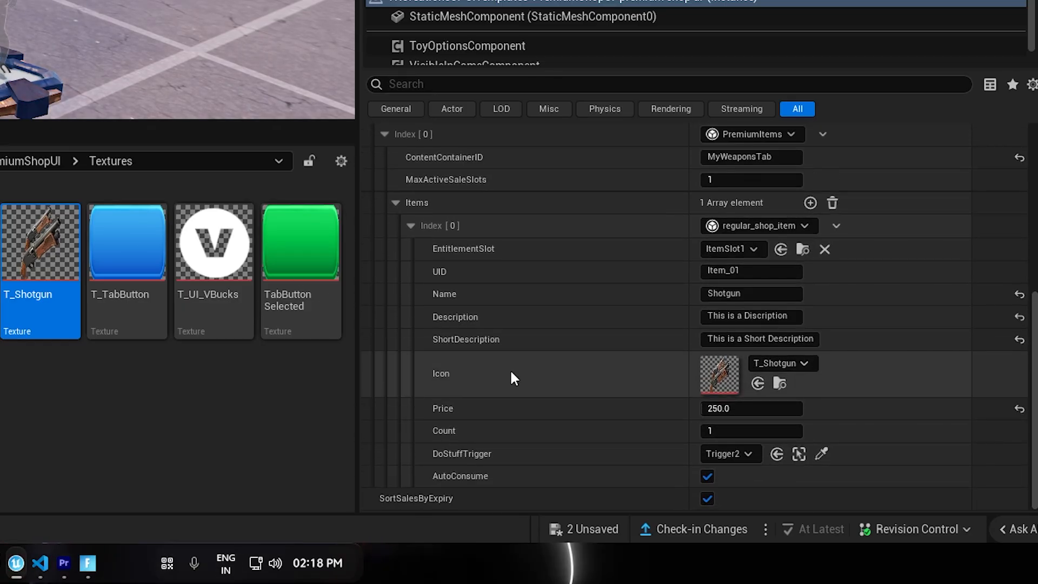
{"action": "left_click", "coordinate": [410, 225]}
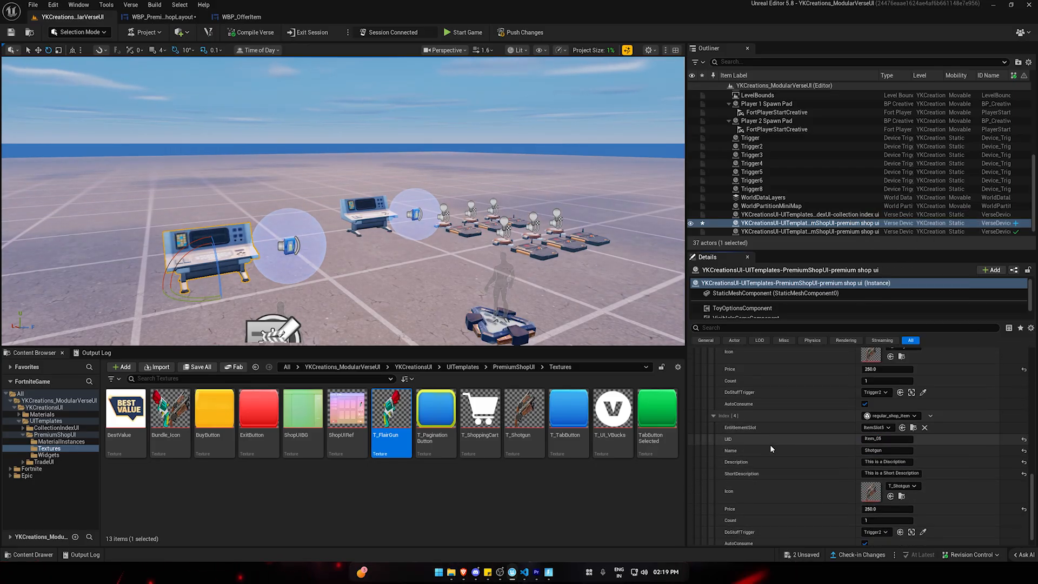
Collapse the Items array and save the modified shop layout widget and premium shop device.
{"action": "scroll", "coordinate": [768, 444], "scroll_direction": "up", "scroll_amount": 10}
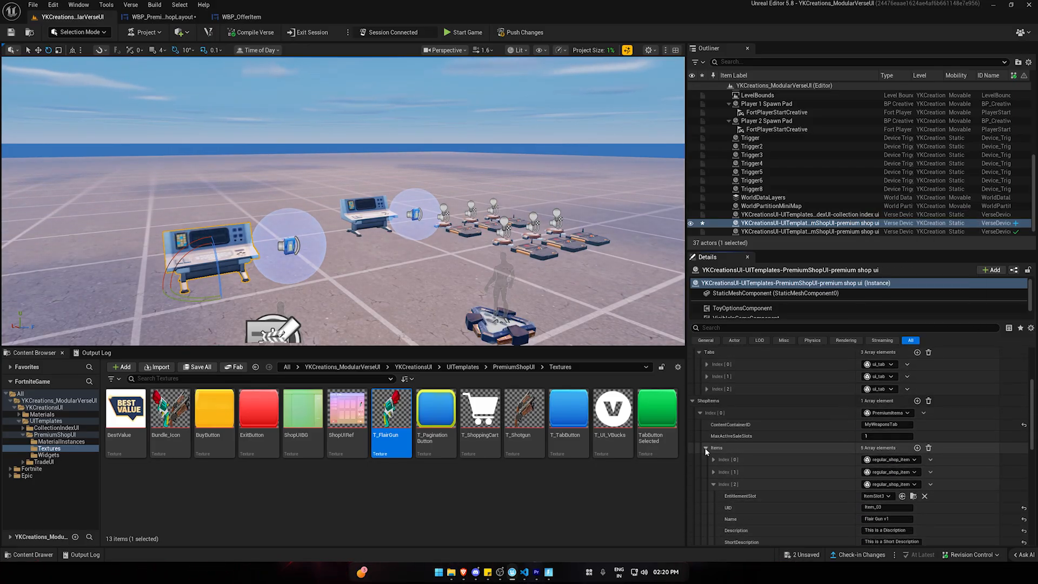
{"action": "left_click", "coordinate": [706, 448]}
{"action": "left_click", "coordinate": [198, 367]}
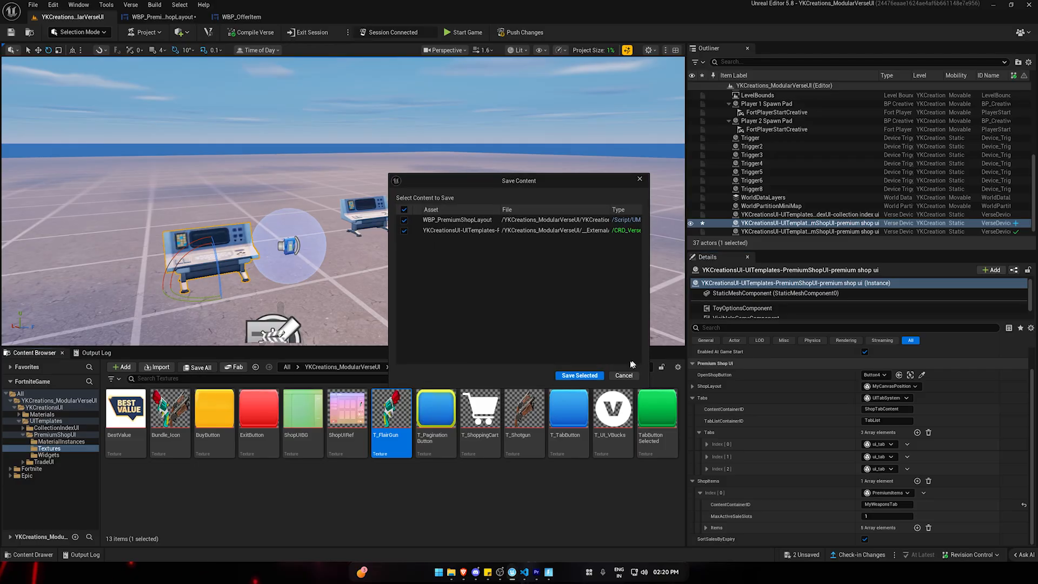
{"action": "left_click", "coordinate": [579, 378]}
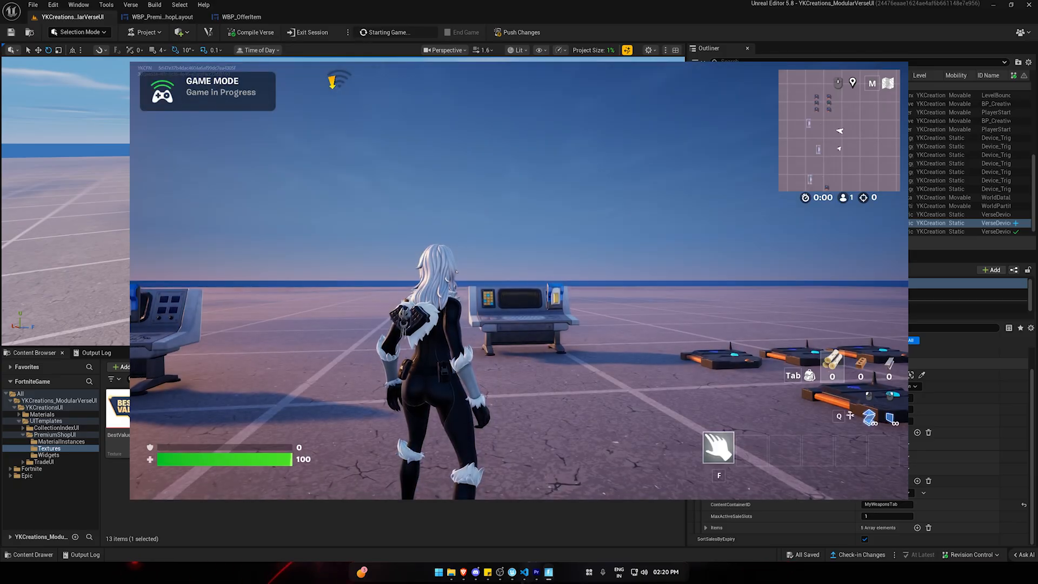
Open the premium shop in the test game and switch to its Weapons tab.
{"action": "key", "text": "w"}
{"action": "key", "text": "e"}
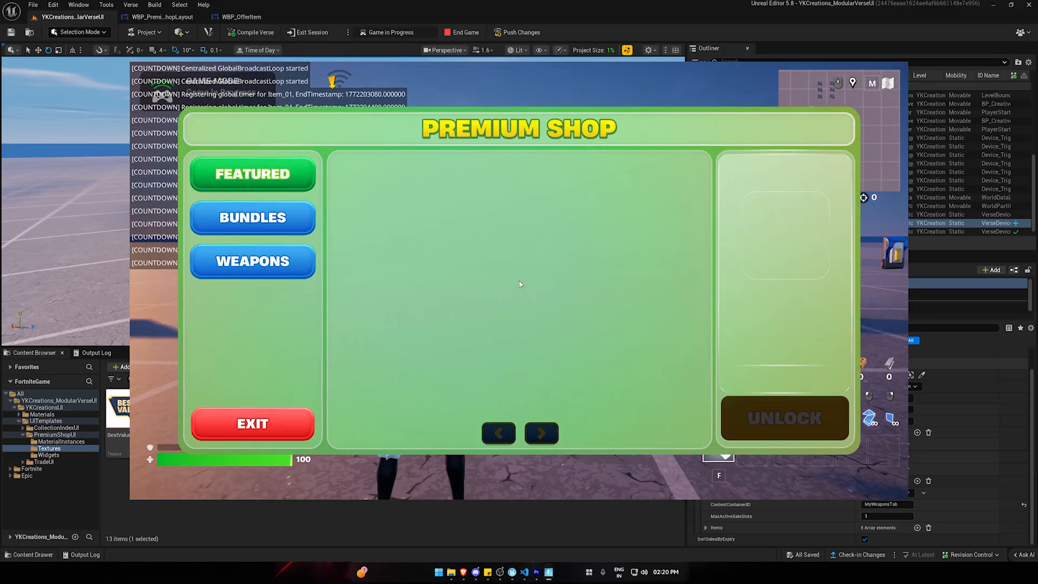
{"action": "left_click", "coordinate": [251, 261]}
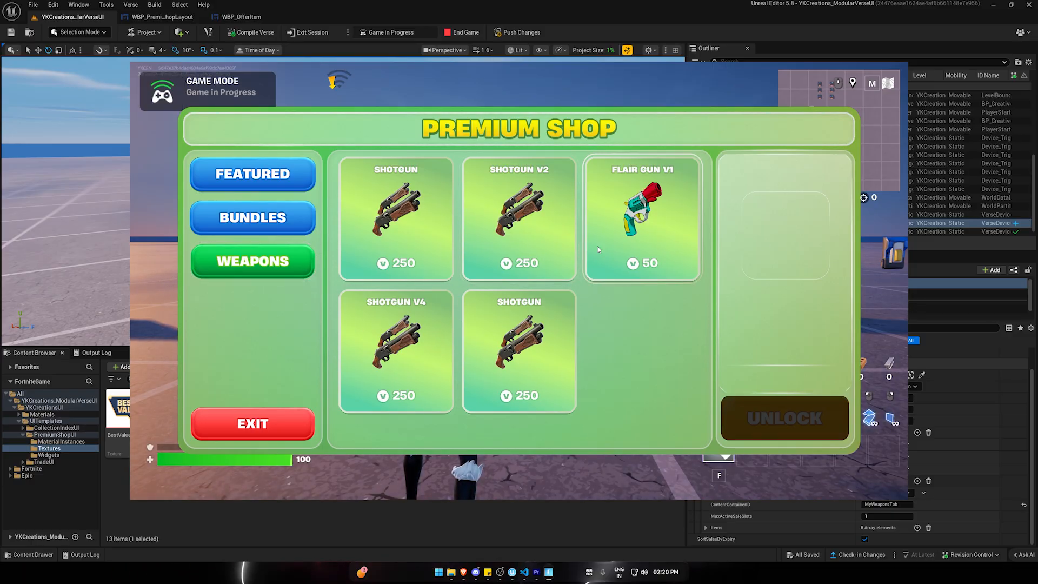
Select the Shotgun, Shotgun V2, Flair Gun V1 and Shotgun V4 offers to check their details.
{"action": "left_click", "coordinate": [412, 193]}
{"action": "left_click", "coordinate": [539, 196]}
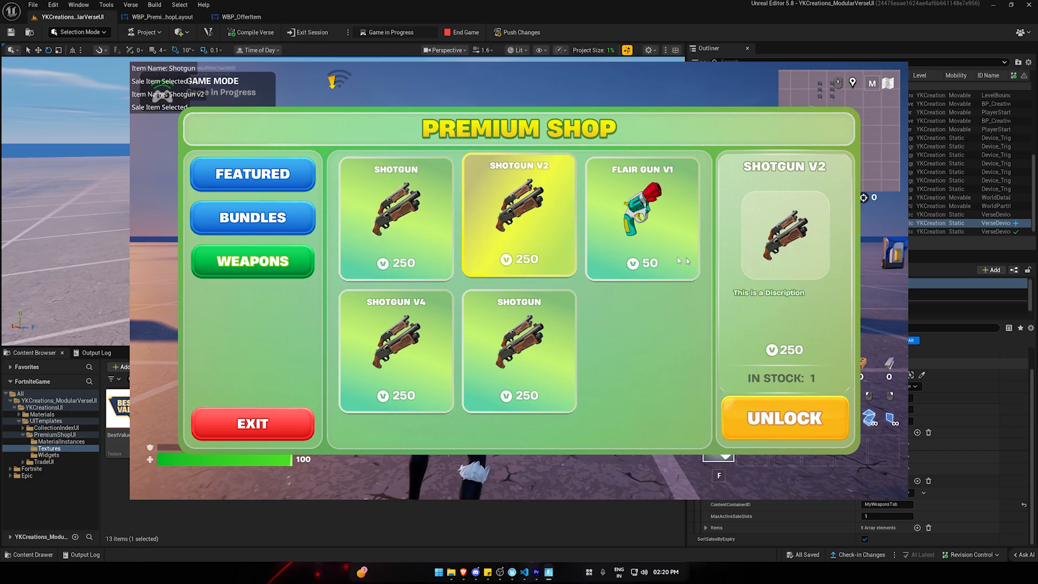
{"action": "left_click", "coordinate": [625, 232]}
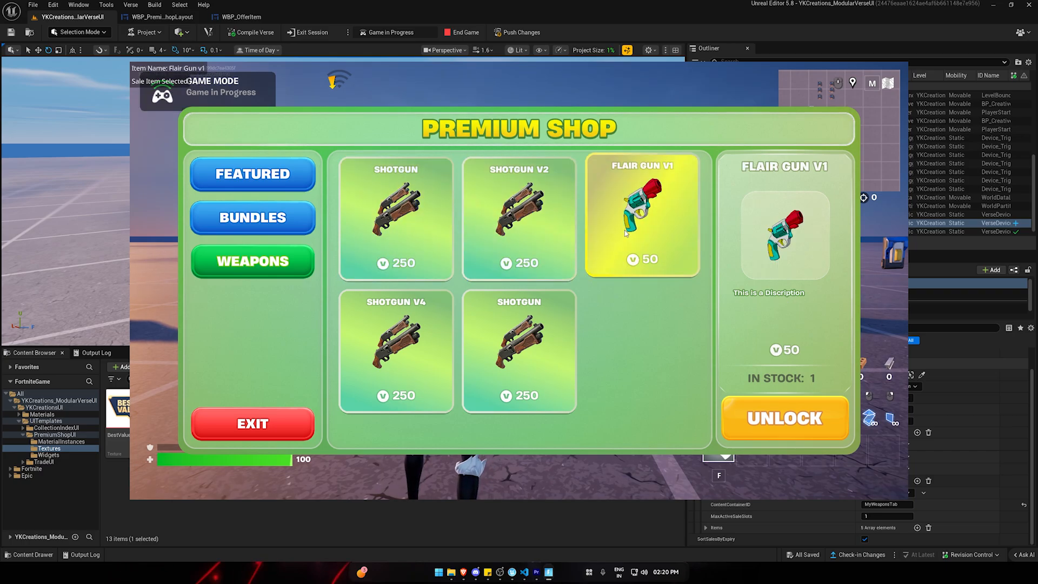
{"action": "left_click", "coordinate": [478, 380]}
{"action": "left_click", "coordinate": [397, 346]}
Select the Flair Gun V1 offer in the Weapons tab and unlock it to test the purchase.
{"action": "left_click", "coordinate": [679, 210]}
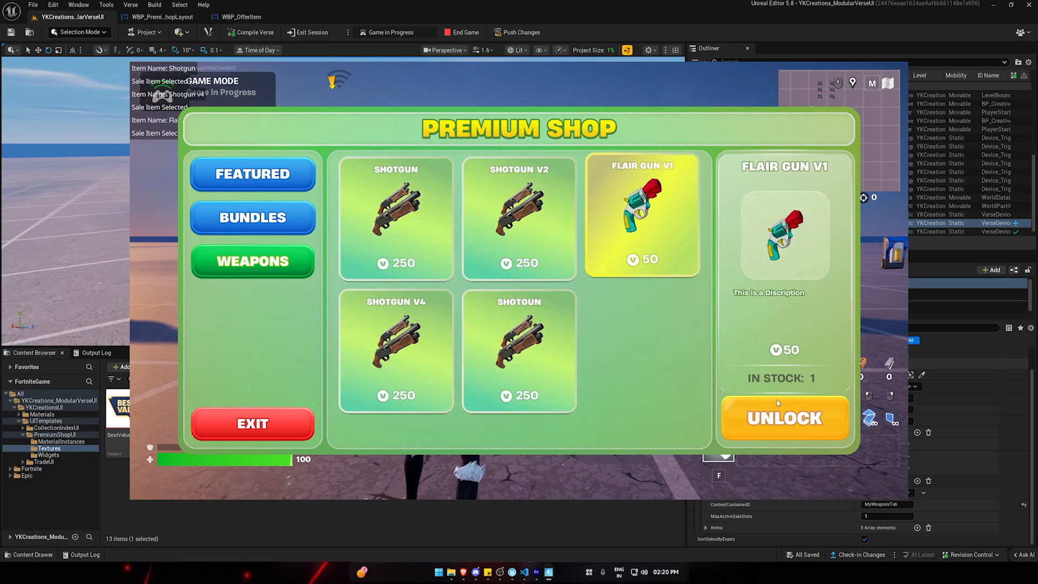
{"action": "left_click", "coordinate": [784, 418]}
{"action": "left_click", "coordinate": [331, 414]}
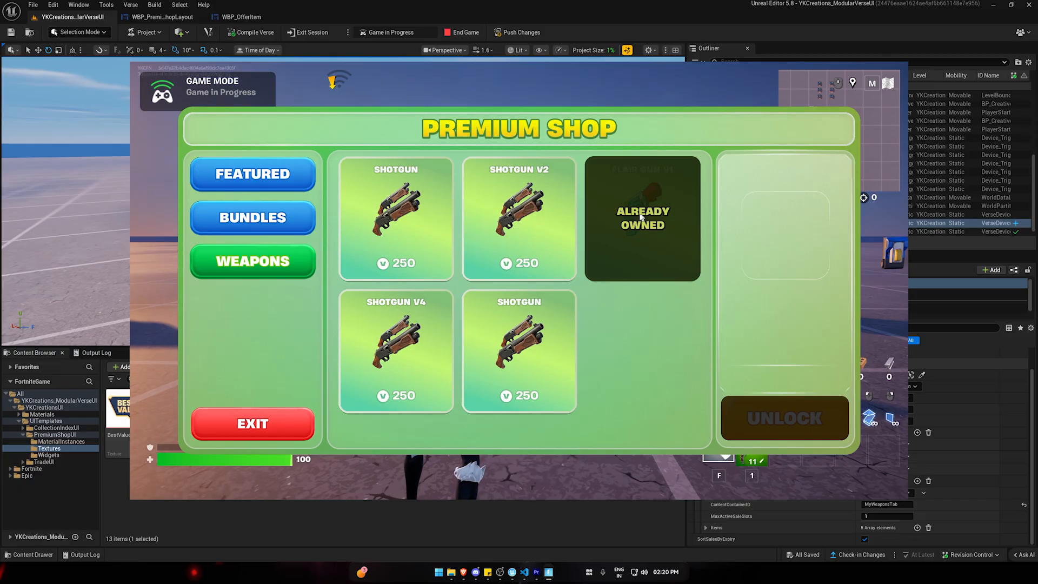
Exit the premium shop, end the test game and return to the editor.
{"action": "left_click", "coordinate": [303, 418]}
{"action": "key", "text": "Escape"}
{"action": "left_click", "coordinate": [675, 278]}
{"action": "key", "text": "super"}
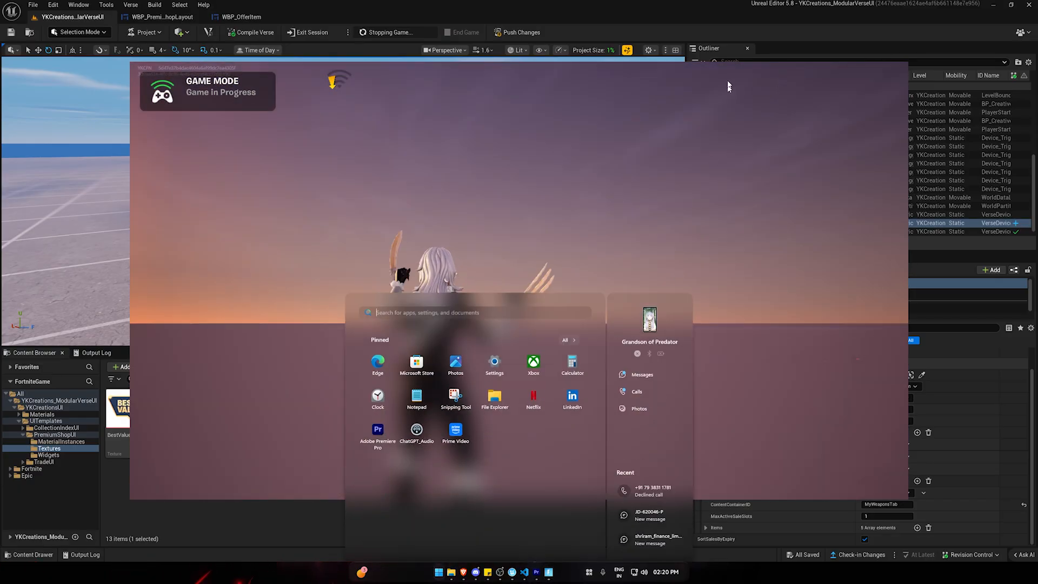
{"action": "left_click", "coordinate": [705, 21]}
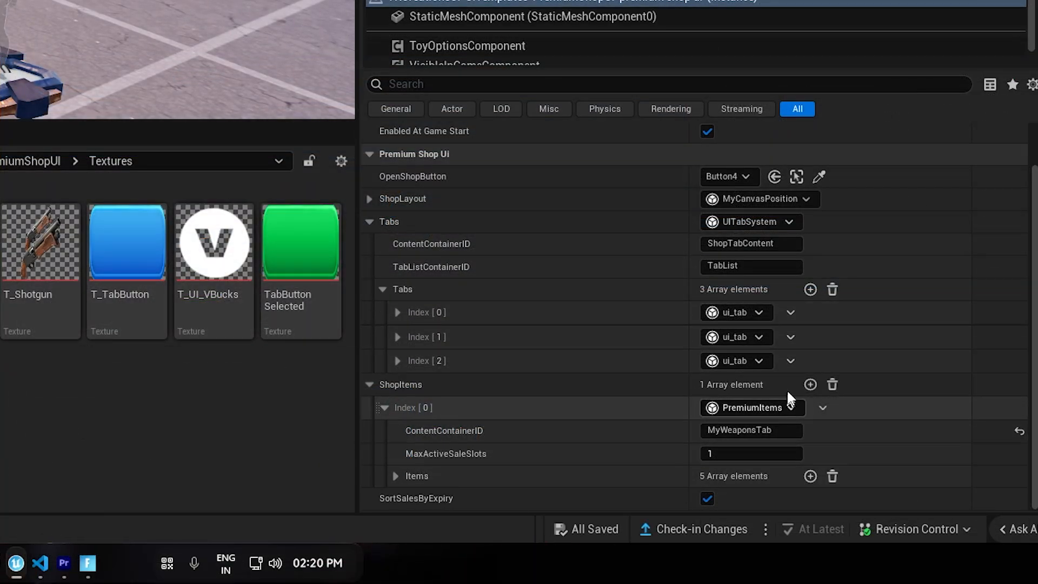
Add a second PremiumItems entry to ShopItems and collapse the first entry.
{"action": "left_click", "coordinate": [810, 384]}
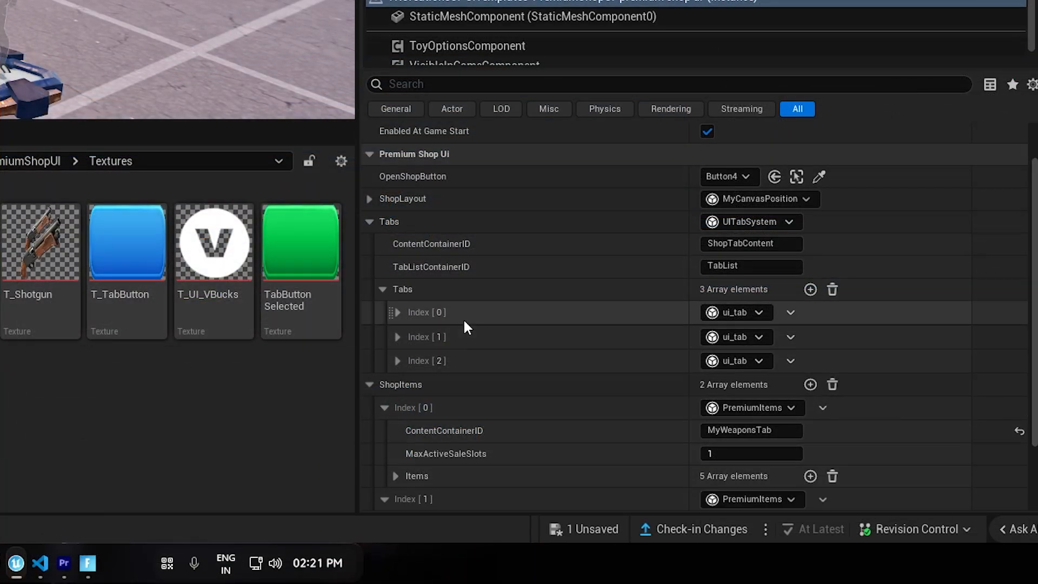
{"action": "left_click", "coordinate": [384, 408]}
{"action": "scroll", "coordinate": [527, 433], "scroll_direction": "down", "scroll_amount": 1}
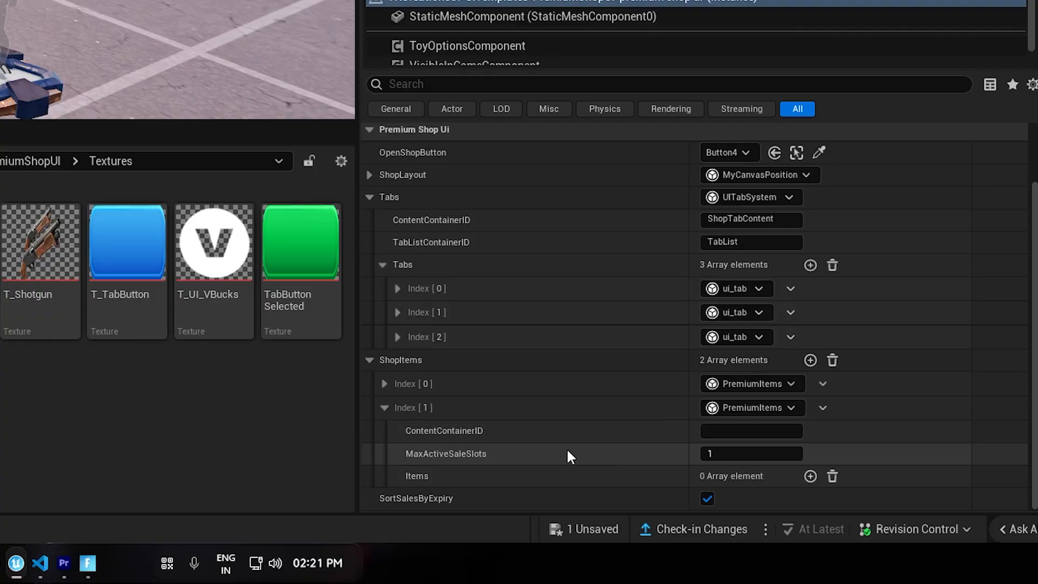
Look up the first tab's dynamic list ID, set it as the second ShopItems entry's ContentContainerID (OfferList) and add one item slot.
{"action": "left_click", "coordinate": [397, 288]}
{"action": "left_click", "coordinate": [422, 401]}
{"action": "scroll", "coordinate": [487, 352], "scroll_direction": "down", "scroll_amount": 3}
{"action": "left_click", "coordinate": [437, 309]}
{"action": "scroll", "coordinate": [446, 319], "scroll_direction": "down", "scroll_amount": 3}
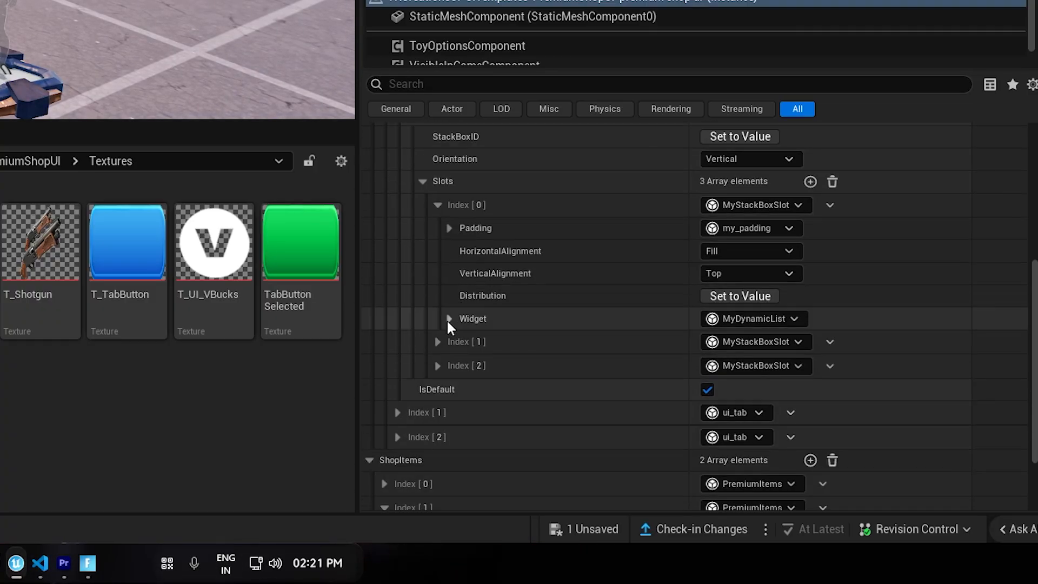
{"action": "left_click", "coordinate": [449, 318]}
{"action": "scroll", "coordinate": [592, 216], "scroll_direction": "down", "scroll_amount": 10}
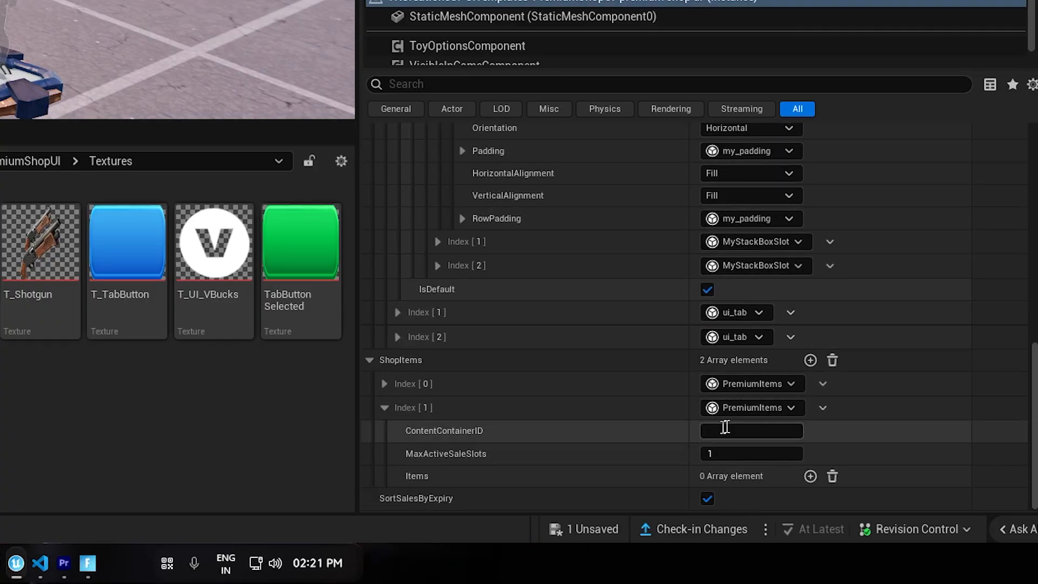
{"action": "left_click", "coordinate": [810, 475]}
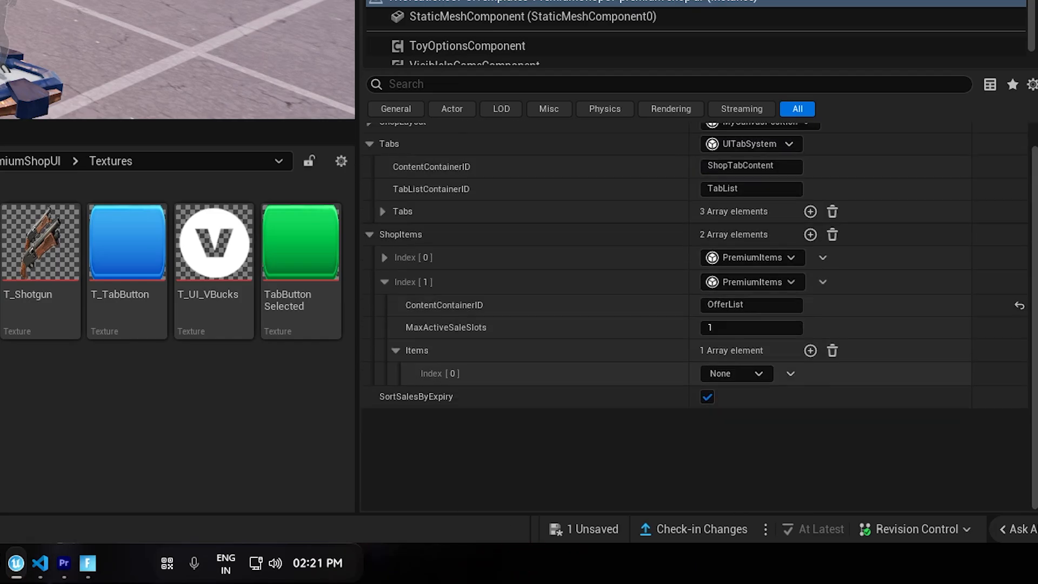
Copy the first regular_shop_item of the MyWeaponsTab entry into the new item slot of the OfferList entry.
{"action": "scroll", "coordinate": [487, 378], "scroll_direction": "up", "scroll_amount": 3}
{"action": "left_click", "coordinate": [384, 359]}
{"action": "scroll", "coordinate": [511, 421], "scroll_direction": "down", "scroll_amount": 3}
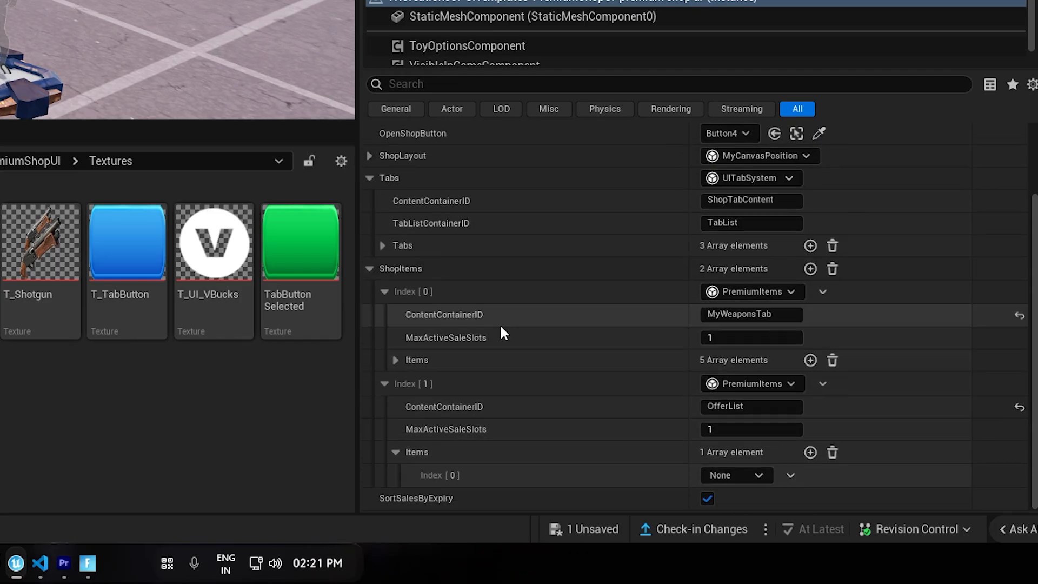
{"action": "left_click", "coordinate": [396, 360]}
{"action": "right_click", "coordinate": [512, 384], "text": "shift"}
{"action": "right_click_drag", "start_coordinate": [513, 383], "coordinate": [509, 268]}
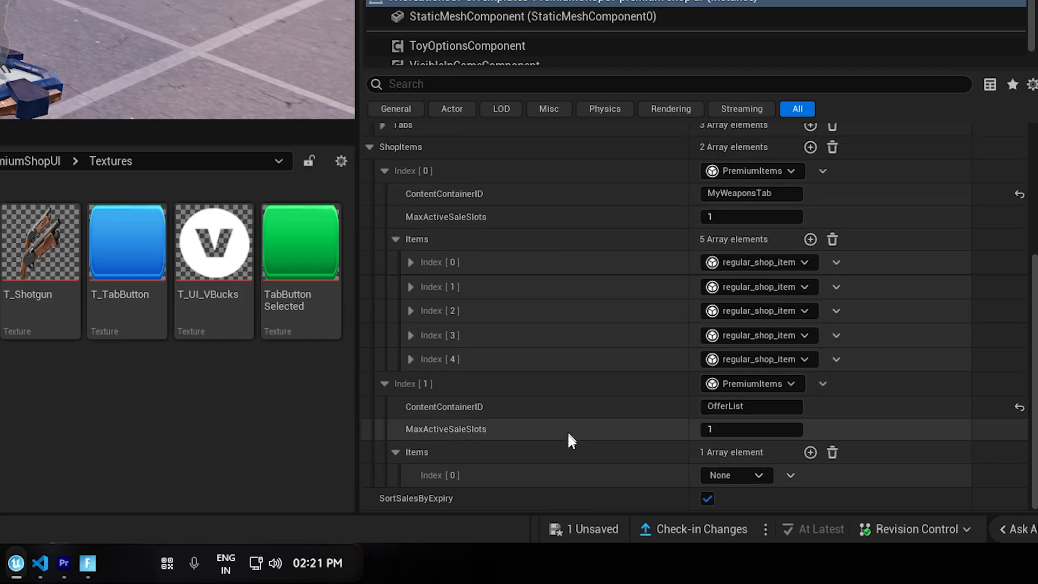
{"action": "left_click", "coordinate": [580, 481], "text": "shift"}
{"action": "scroll", "coordinate": [727, 349], "scroll_direction": "down", "scroll_amount": 8}
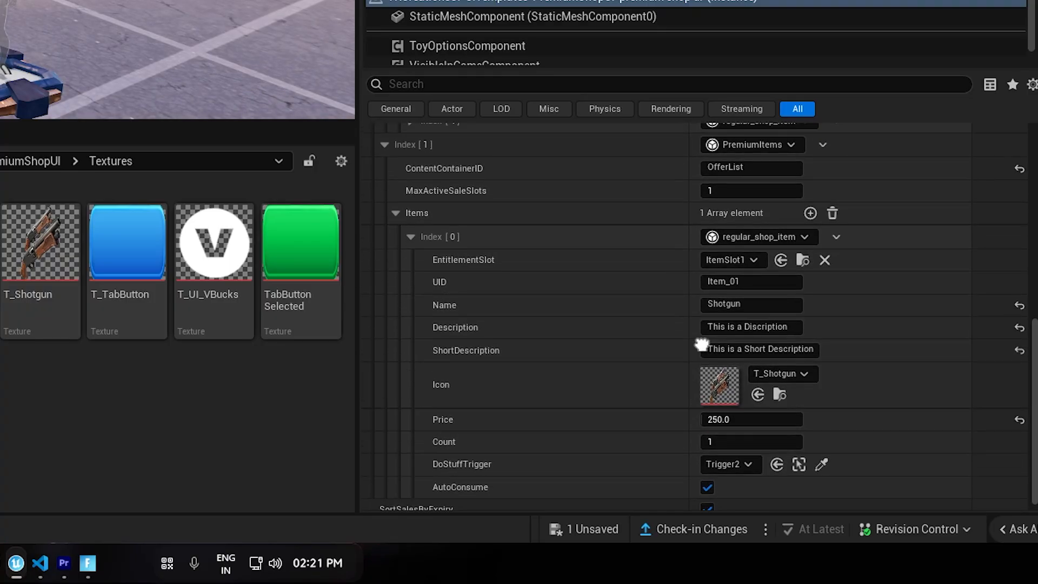
Set the OfferList item's EntitlementSlot to ItemSlot6, UID to Item_06, icon to T_FlairGun and name to Flare Gun.
{"action": "left_click", "coordinate": [743, 261]}
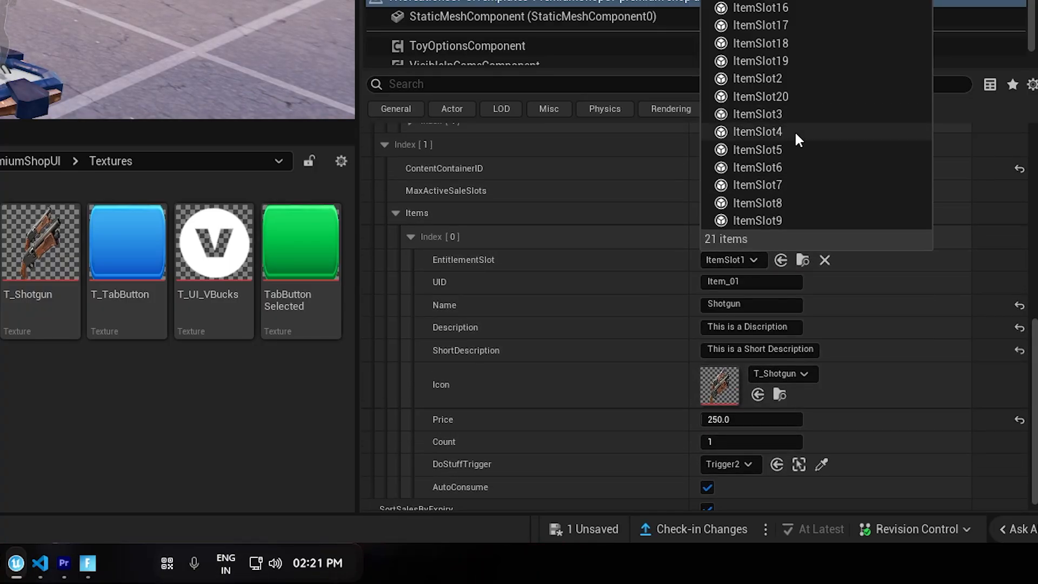
{"action": "left_click", "coordinate": [794, 131]}
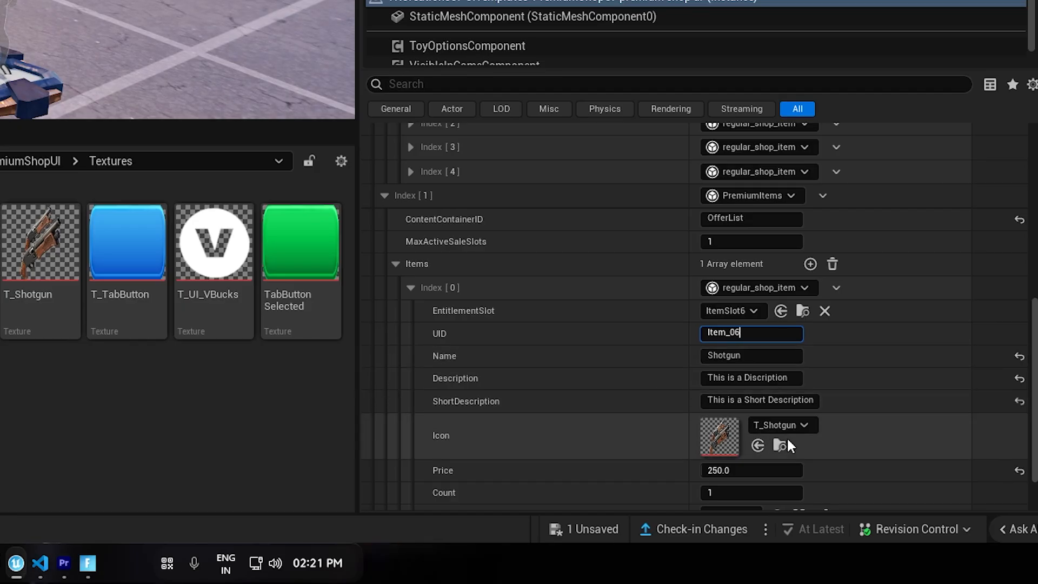
{"action": "type", "text": "6"}
{"action": "left_click", "coordinate": [758, 445]}
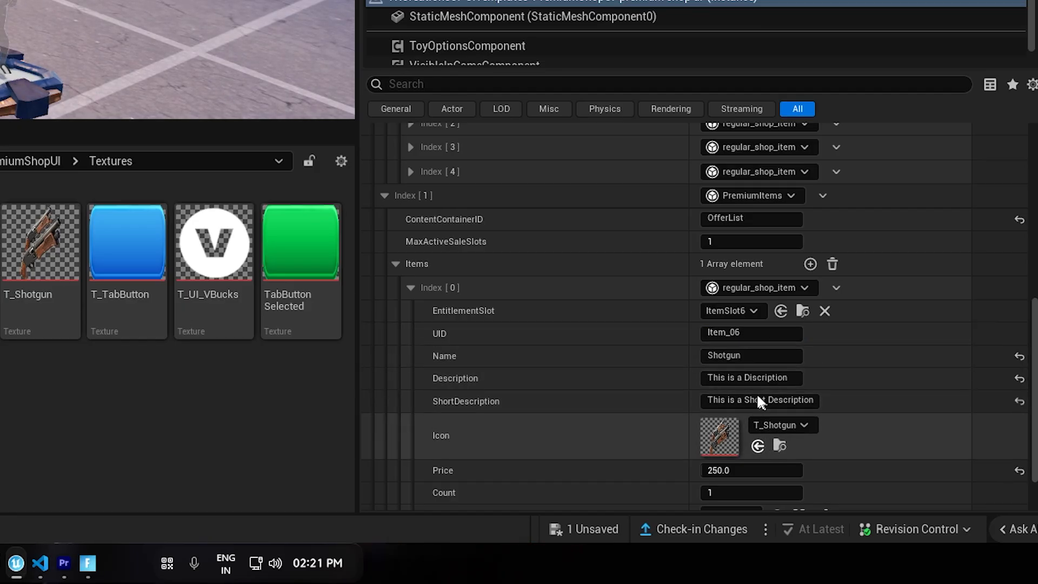
{"action": "type", "text": "Flare Gun"}
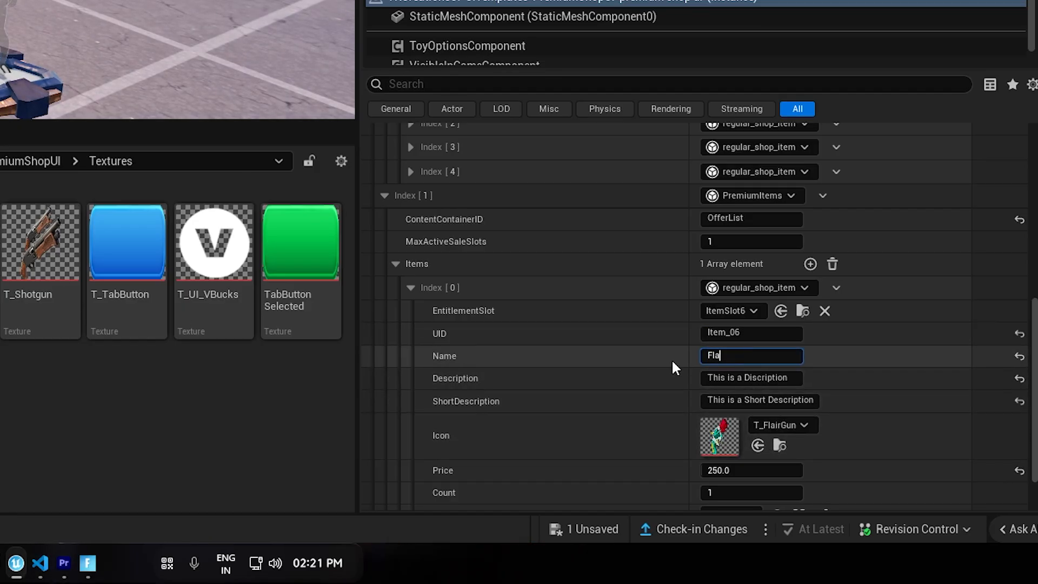
{"action": "key", "text": "Return"}
{"action": "scroll", "coordinate": [672, 359], "scroll_direction": "down", "scroll_amount": 2}
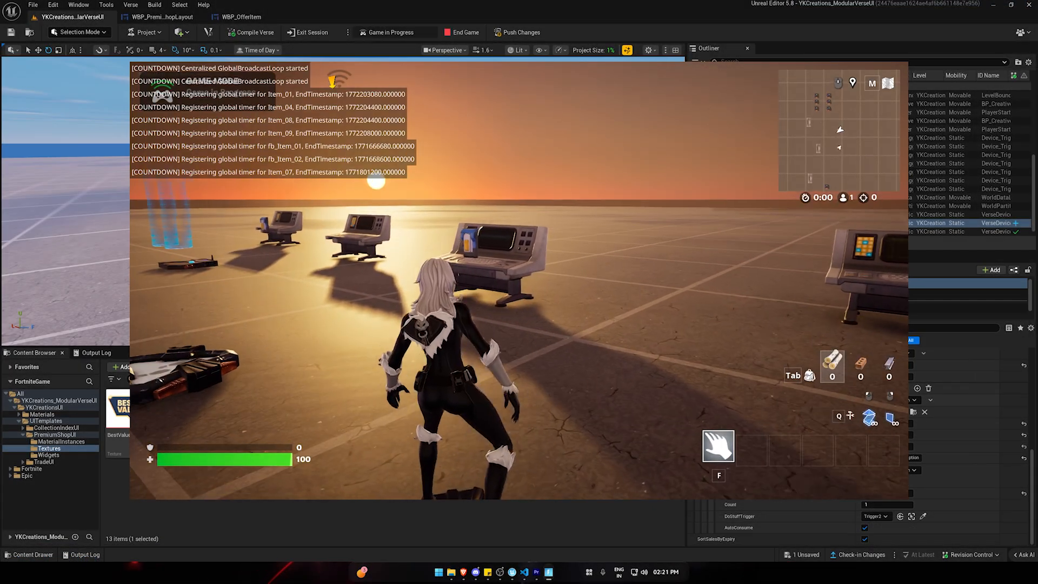
Open the premium shop in the test game and check the Flare Gun offer in Featured and the offers in Weapons.
{"action": "key", "text": "w"}
{"action": "key", "text": "e"}
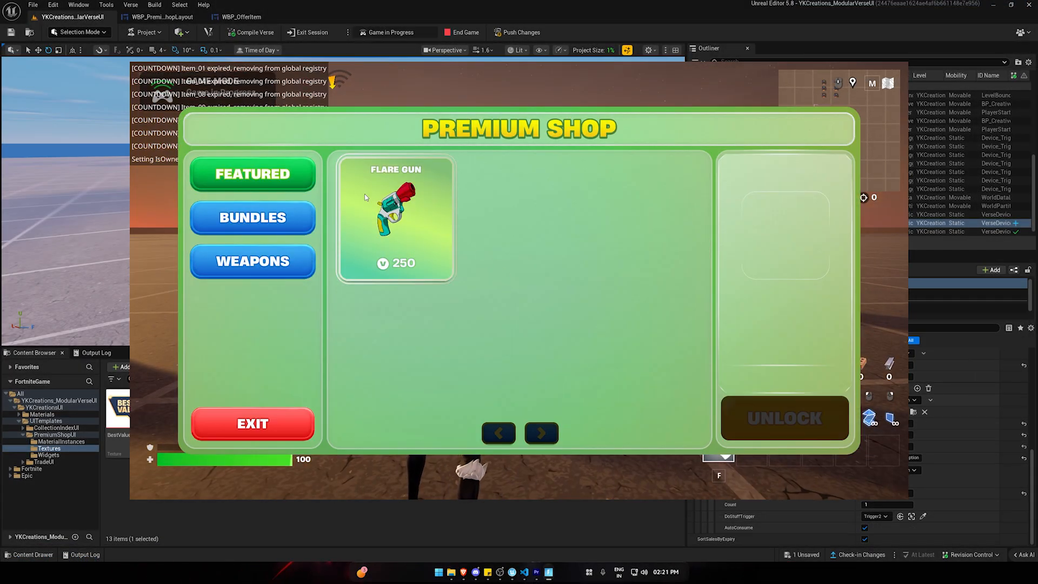
{"action": "left_click", "coordinate": [407, 221]}
{"action": "left_click", "coordinate": [274, 263]}
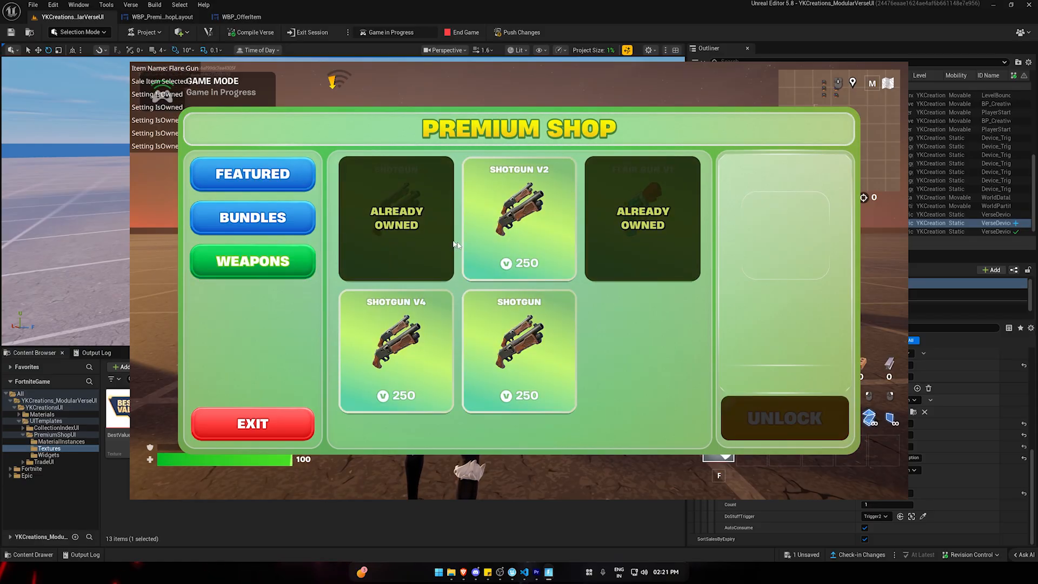
{"action": "left_click", "coordinate": [518, 227]}
{"action": "left_click", "coordinate": [519, 323]}
{"action": "left_click", "coordinate": [396, 335]}
{"action": "left_click", "coordinate": [253, 174]}
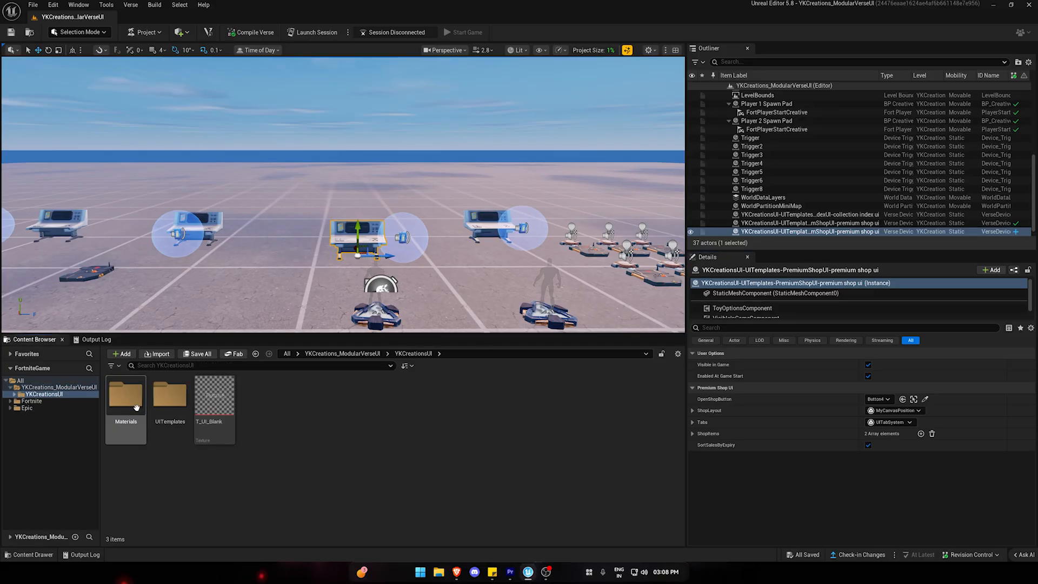
Open the WBP_OfferItem widget from the Widgets folder of the PremiumShopUI template.
{"action": "double_click", "coordinate": [171, 423]}
{"action": "double_click", "coordinate": [172, 424]}
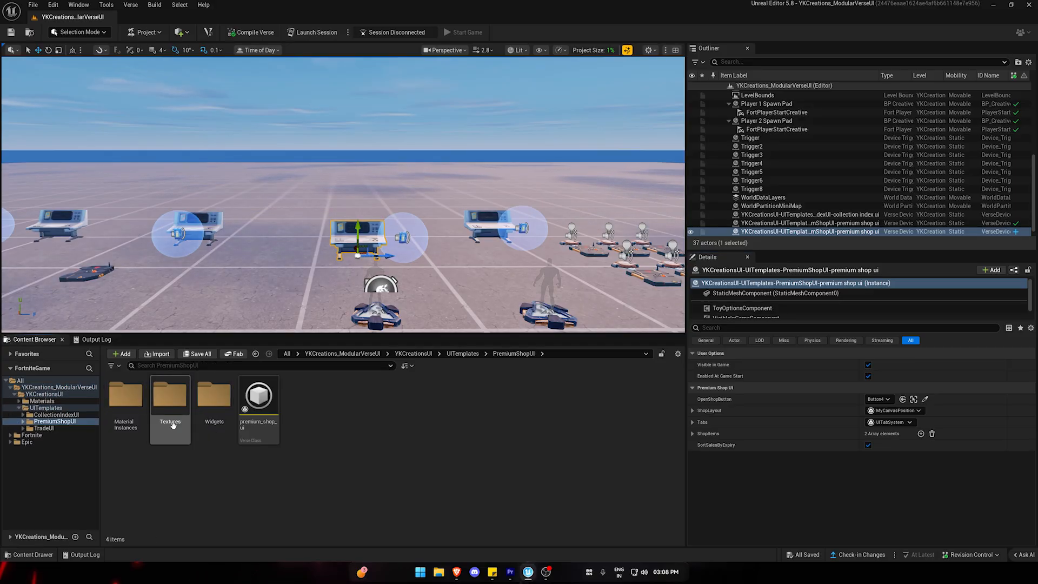
{"action": "double_click", "coordinate": [214, 397]}
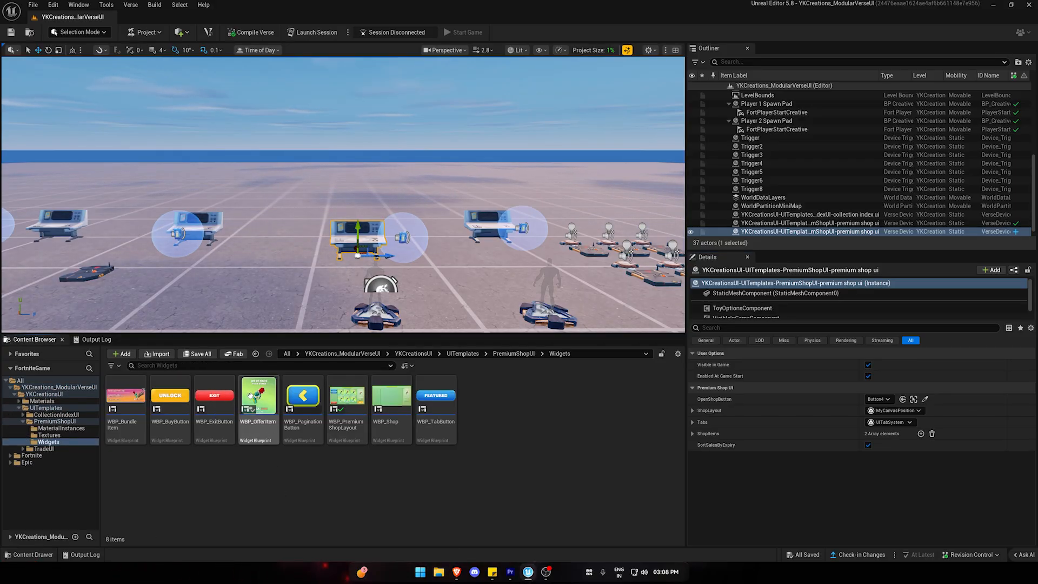
{"action": "double_click", "coordinate": [252, 397]}
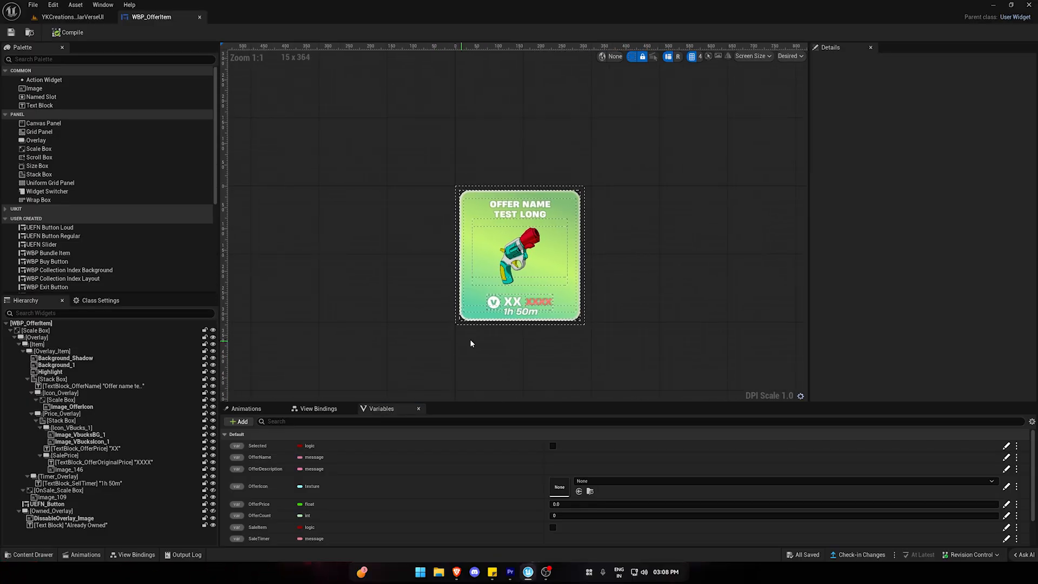
Examine the offer widget's sale timer, original price and Best Value badge, unhiding the OnSale scale box in the designer.
{"action": "scroll", "coordinate": [511, 335], "scroll_direction": "up", "scroll_amount": 5}
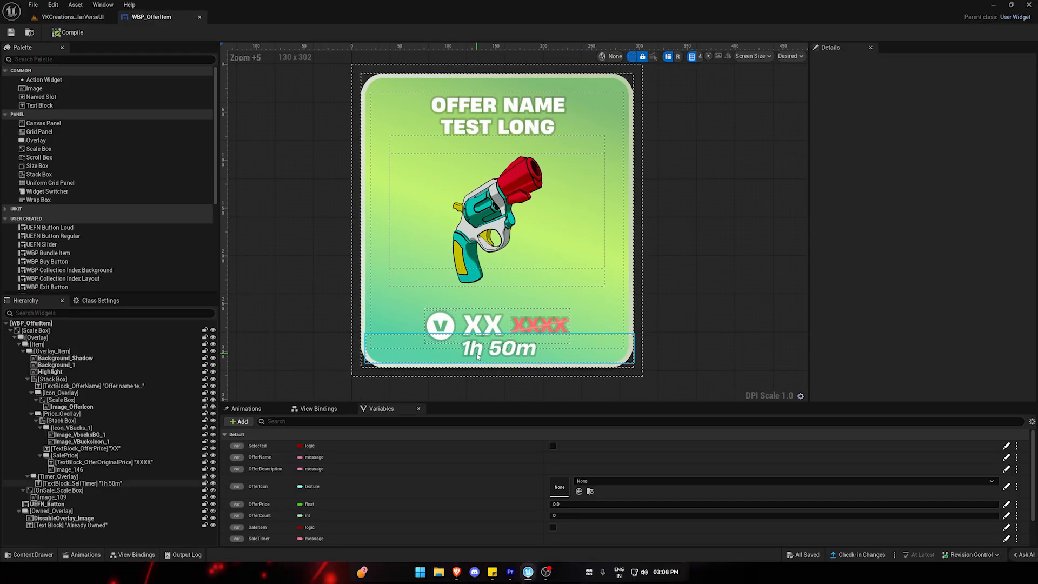
{"action": "left_click", "coordinate": [478, 356]}
{"action": "left_click", "coordinate": [549, 324]}
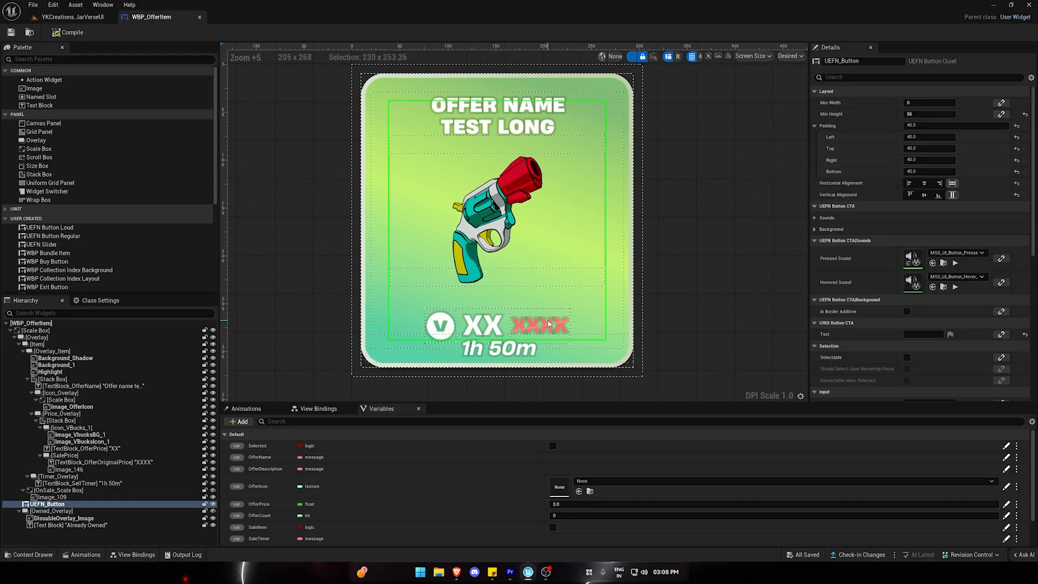
{"action": "scroll", "coordinate": [556, 327], "scroll_direction": "down", "scroll_amount": 3}
{"action": "left_click", "coordinate": [32, 414]}
{"action": "left_click", "coordinate": [212, 435]}
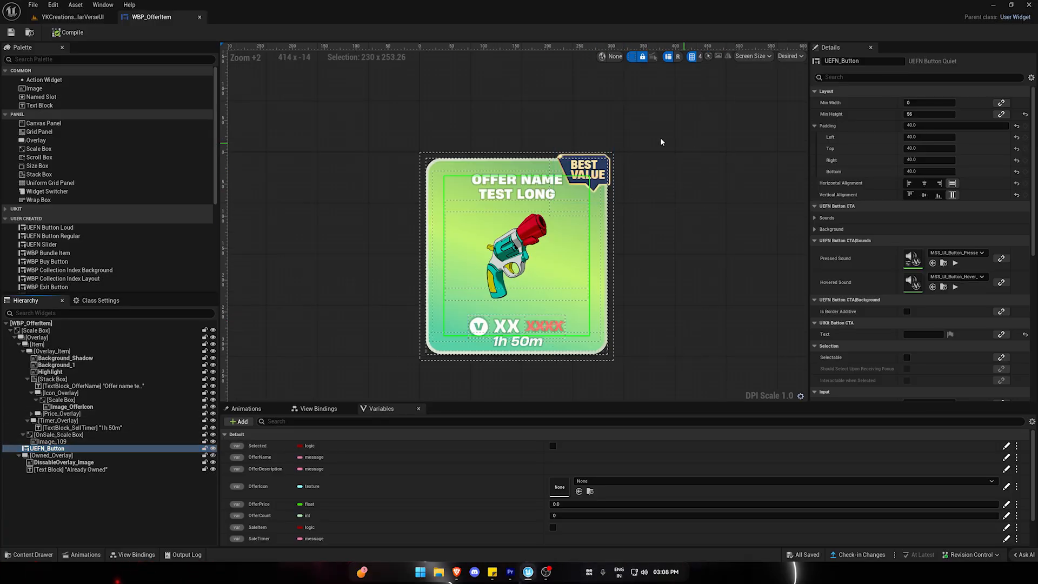
{"action": "left_click", "coordinate": [699, 235]}
{"action": "left_click", "coordinate": [610, 169]}
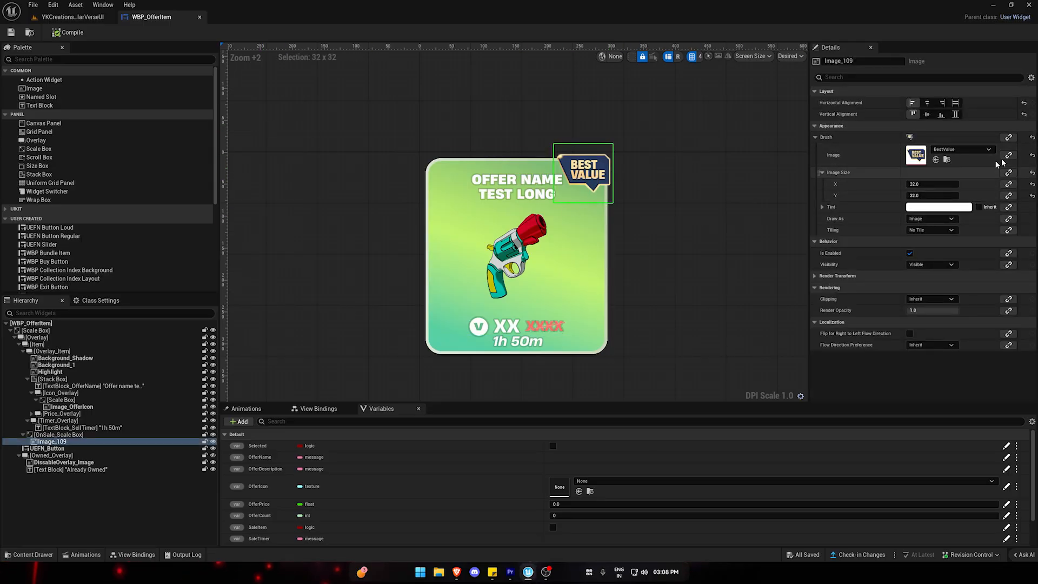
Return to the level and set the third PremiumItems entry's ContentContainerID to MyWeaponsTab.
{"action": "left_click", "coordinate": [85, 21]}
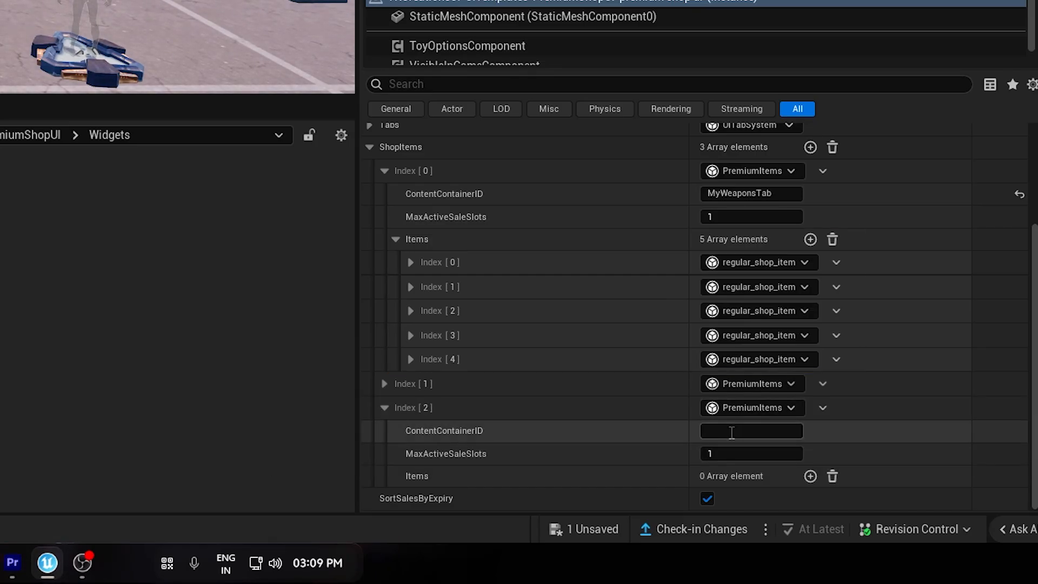
{"action": "left_click", "coordinate": [732, 432]}
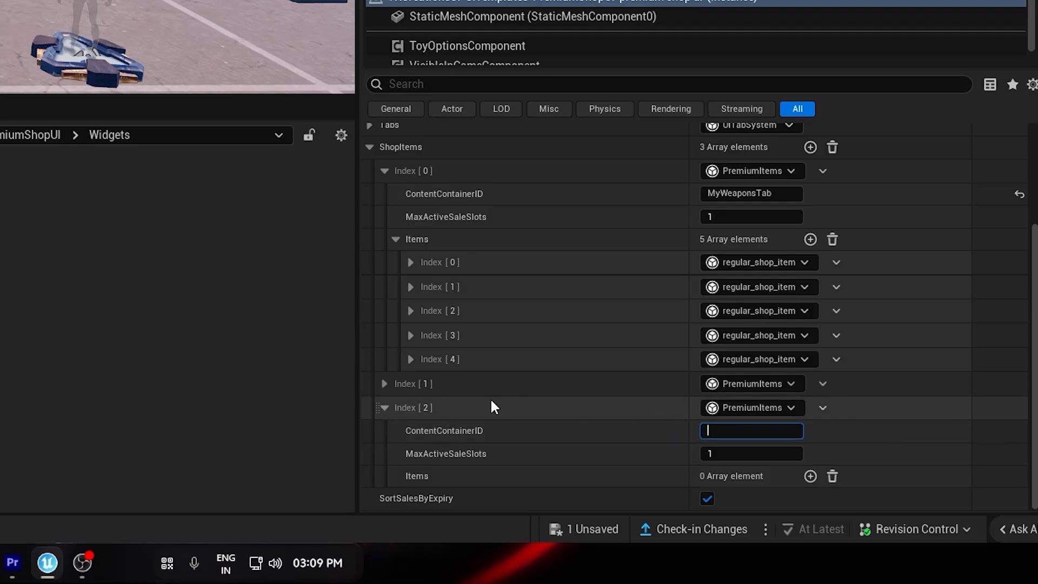
{"action": "type", "text": "MyWeaponsTab"}
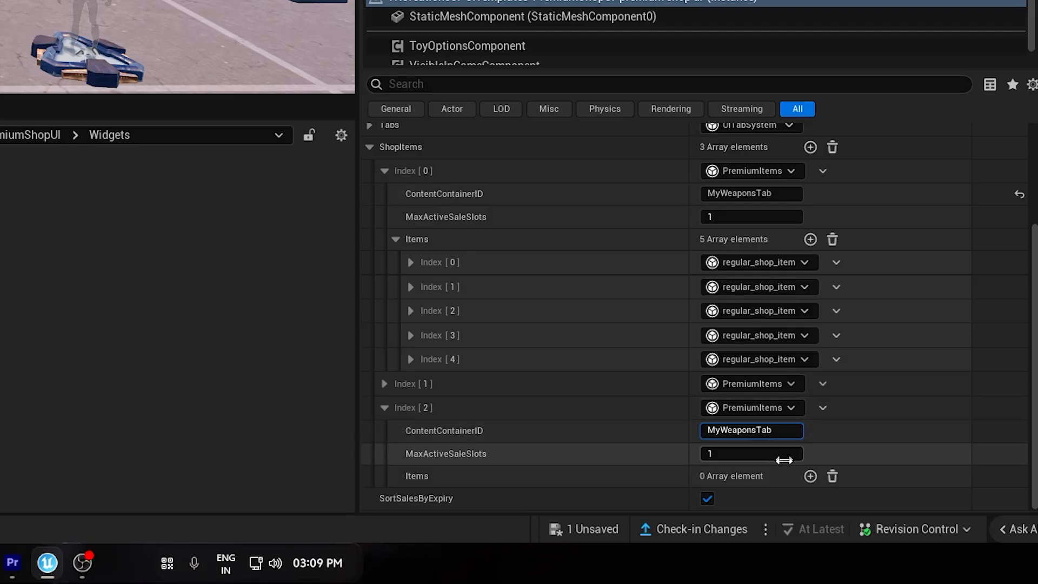
{"action": "left_click", "coordinate": [783, 459]}
{"action": "left_click", "coordinate": [645, 430]}
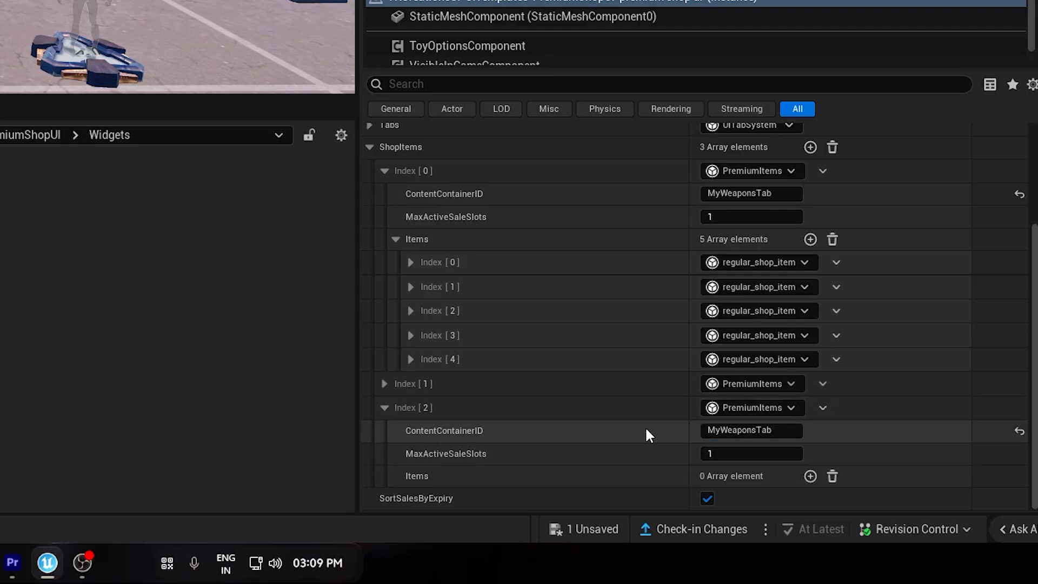
Add an item of type sale_shop_item to the third PremiumItems entry.
{"action": "left_click", "coordinate": [810, 476]}
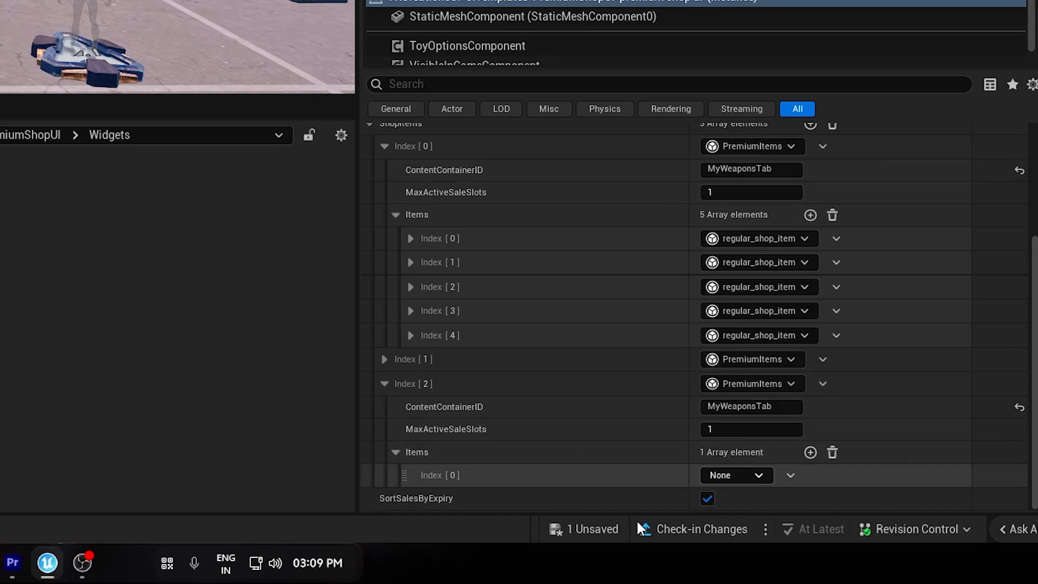
{"action": "left_click", "coordinate": [734, 476]}
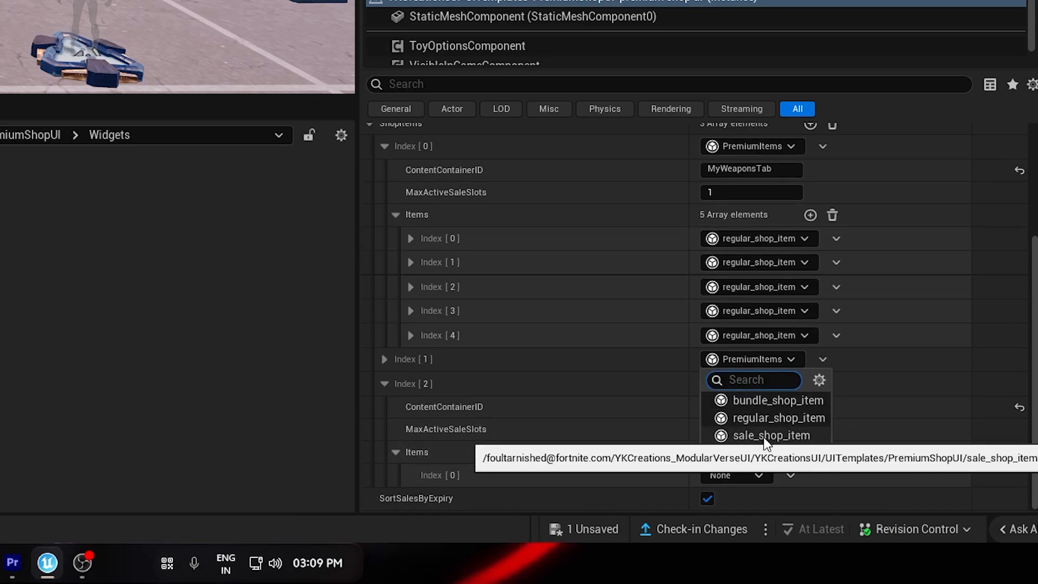
{"action": "left_click", "coordinate": [782, 436]}
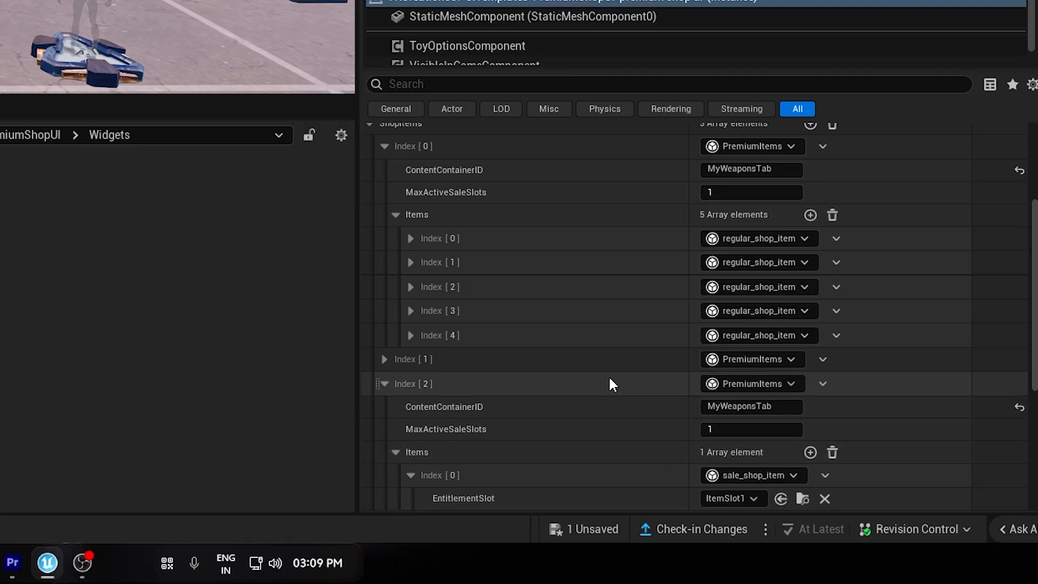
{"action": "scroll", "coordinate": [604, 356], "scroll_direction": "down", "scroll_amount": 5}
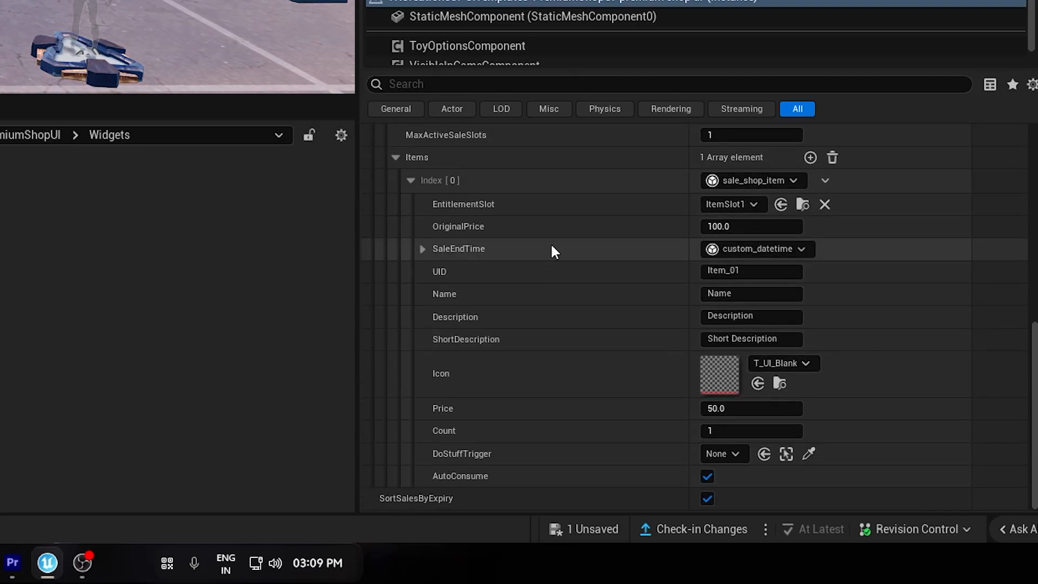
Set the sale item's UID to S_Item_01 and its name to Flair Gun v4.
{"action": "left_click", "coordinate": [779, 273]}
{"action": "key", "text": "Home"}
{"action": "type", "text": "S_"}
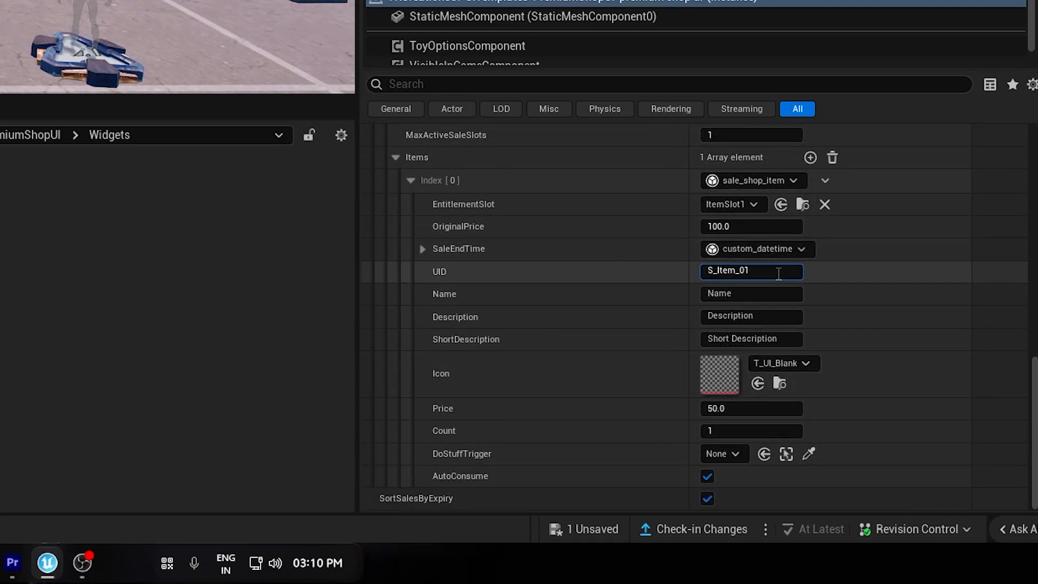
{"action": "key", "text": "Tab"}
{"action": "type", "text": "Flair Gun v4"}
Set the sale item's description to "This is a Description" and its short description to "This is a Short Description".
{"action": "key", "text": "Tab"}
{"action": "key", "text": "Home"}
{"action": "type", "text": "This is a"}
{"action": "key", "text": "Tab"}
{"action": "key", "text": "Home"}
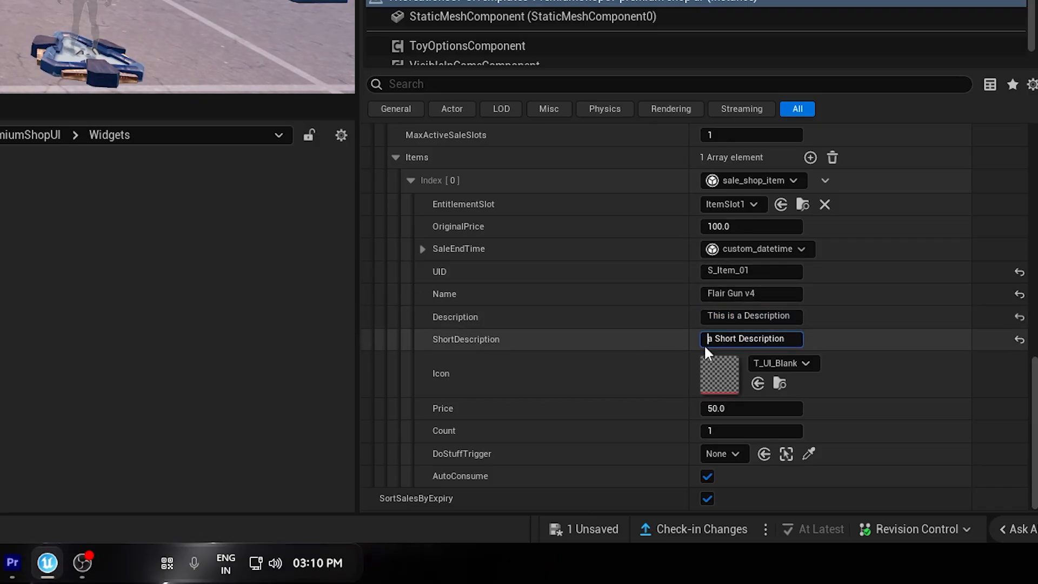
{"action": "type", "text": "This is a"}
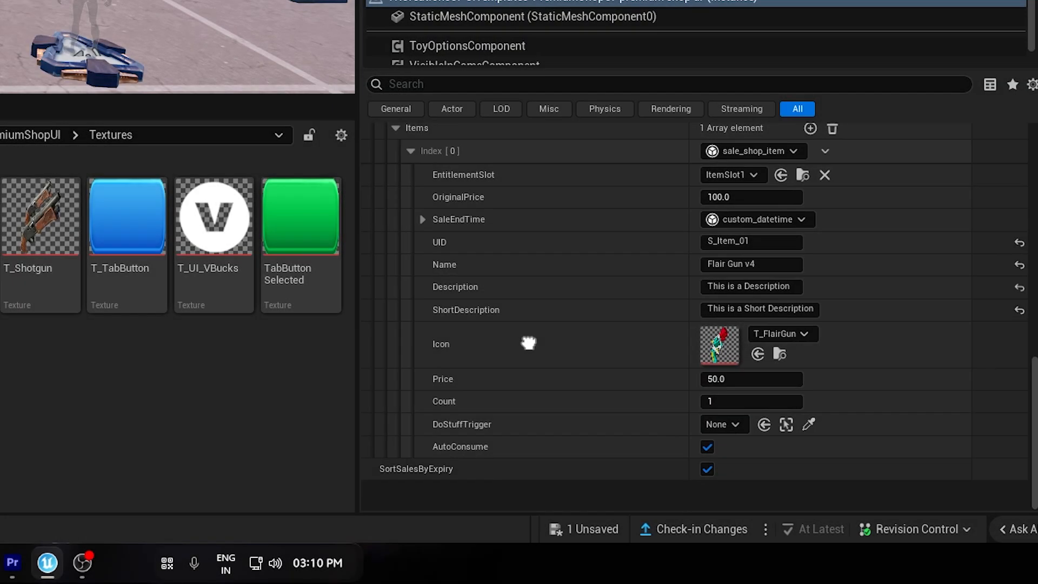
{"action": "scroll", "coordinate": [631, 402], "scroll_direction": "up", "scroll_amount": 1}
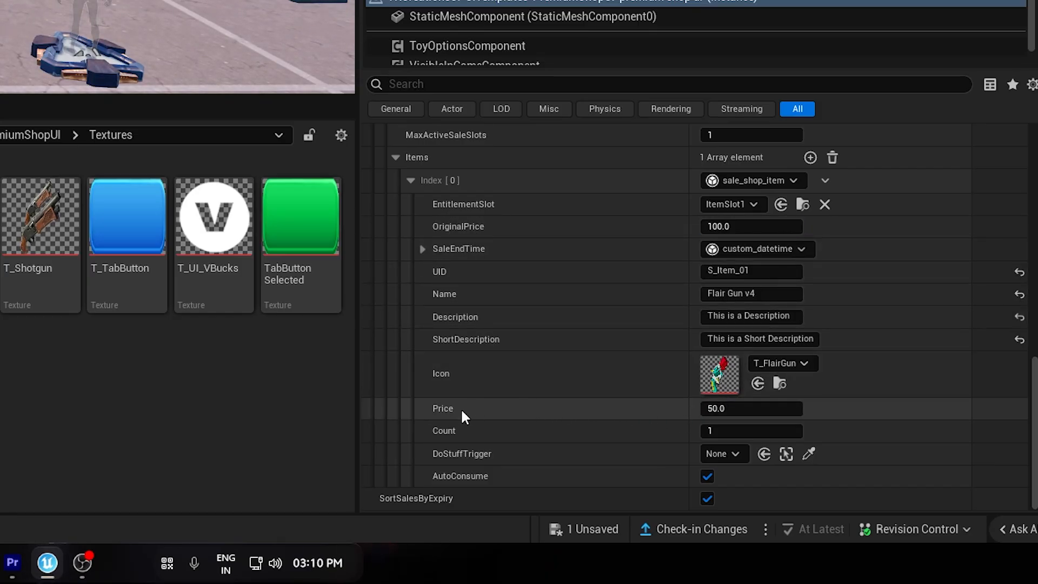
Set the sale item's OriginalPrice to 150.
{"action": "left_click", "coordinate": [632, 411]}
{"action": "left_click", "coordinate": [725, 226]}
{"action": "type", "text": "15"}
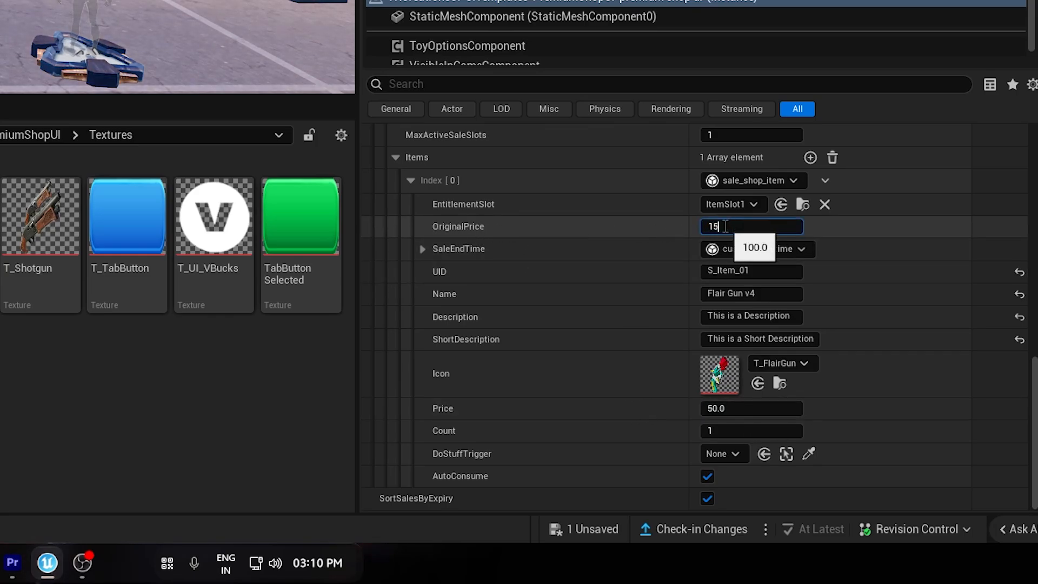
{"action": "type", "text": "90"}
{"action": "key", "text": "BackSpace"}
{"action": "key", "text": "BackSpace"}
{"action": "type", "text": "0"}
{"action": "key", "text": "Return"}
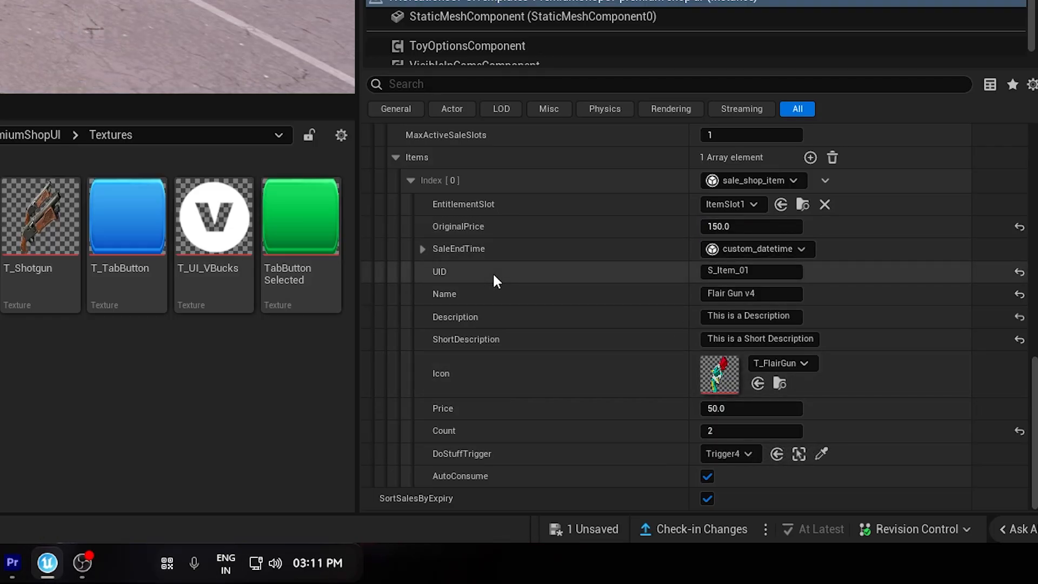
Set the timezone of the sale item's SaleEndTime to IST.
{"action": "left_click", "coordinate": [423, 249]}
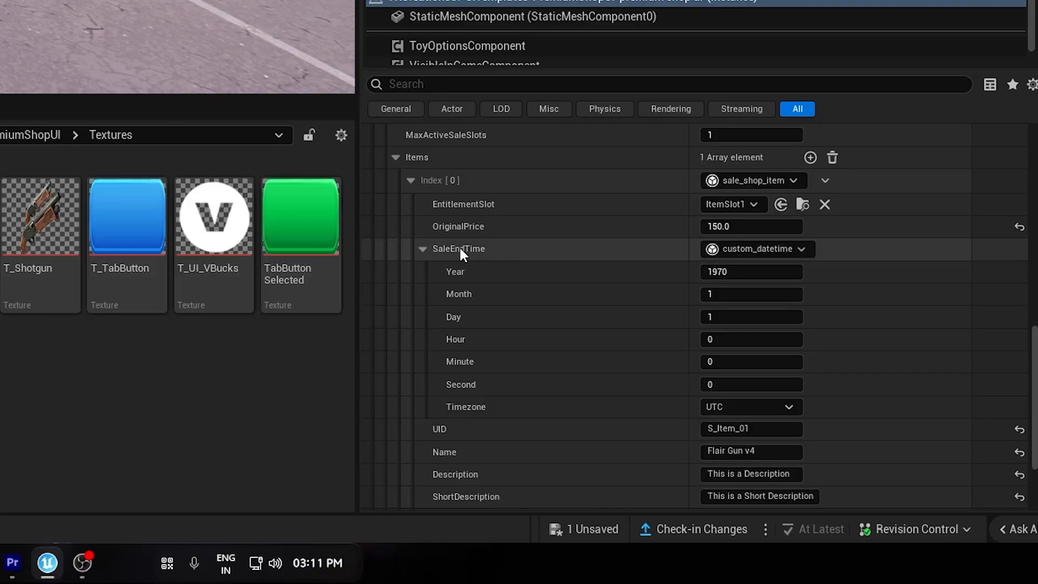
{"action": "scroll", "coordinate": [454, 427], "scroll_direction": "up", "scroll_amount": 1}
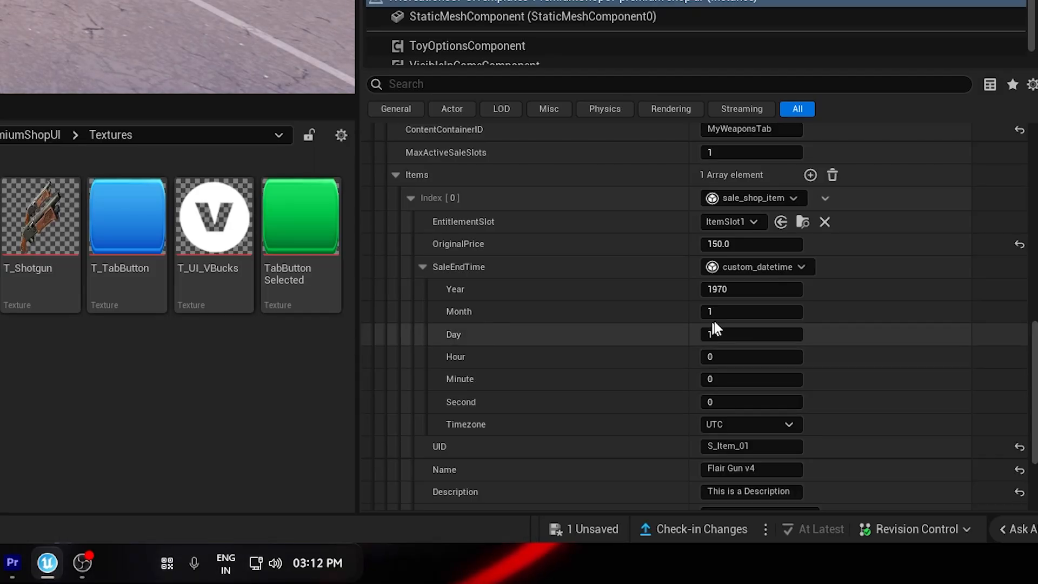
{"action": "left_click", "coordinate": [725, 424]}
{"action": "scroll", "coordinate": [624, 403], "scroll_direction": "down", "scroll_amount": 1}
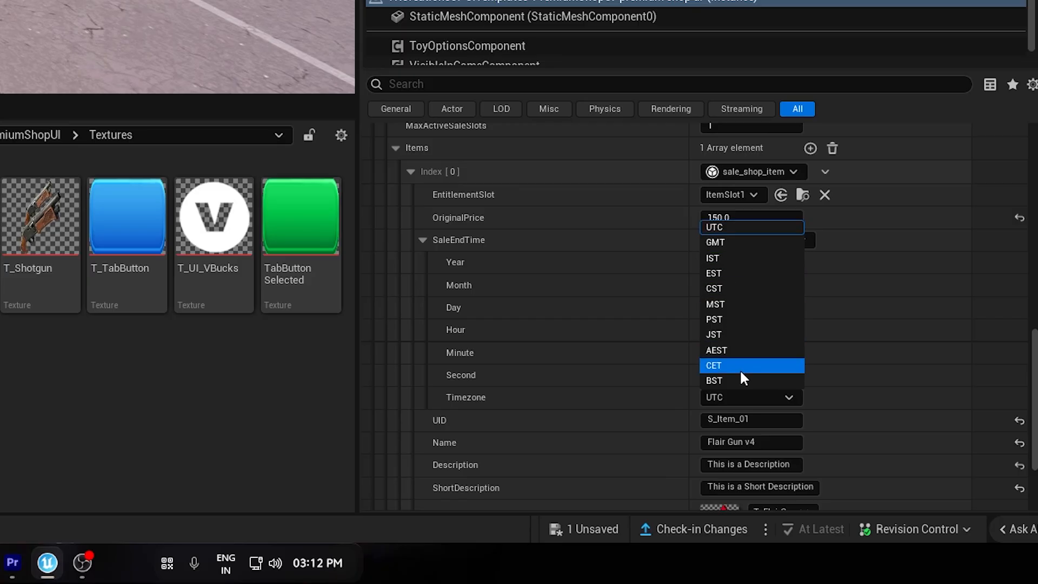
{"action": "left_click", "coordinate": [735, 256]}
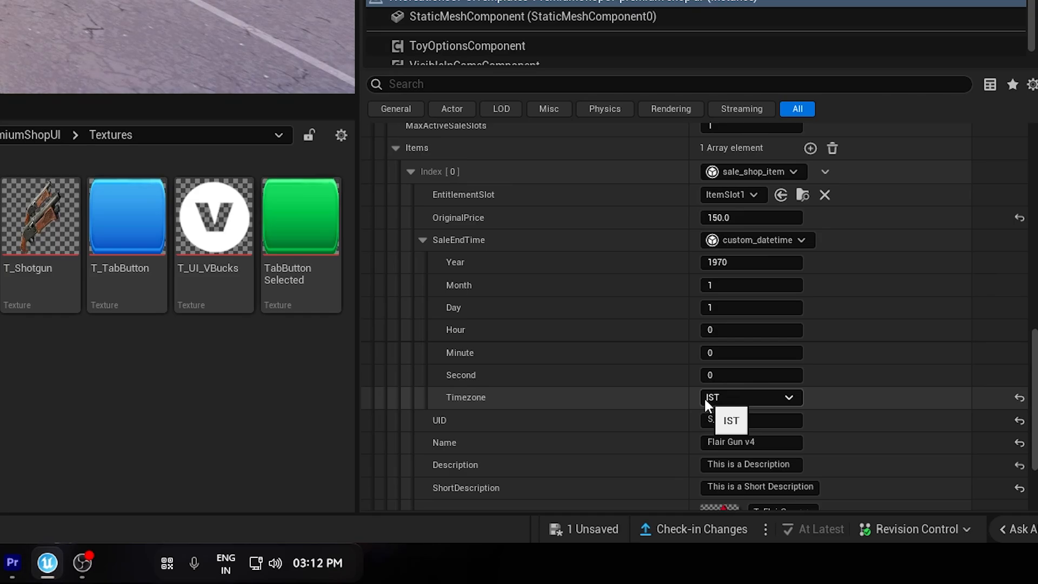
Set the sale item's end time to year 2026, month 3, hour 14 and minute 20, keeping day 1.
{"action": "left_click", "coordinate": [718, 261]}
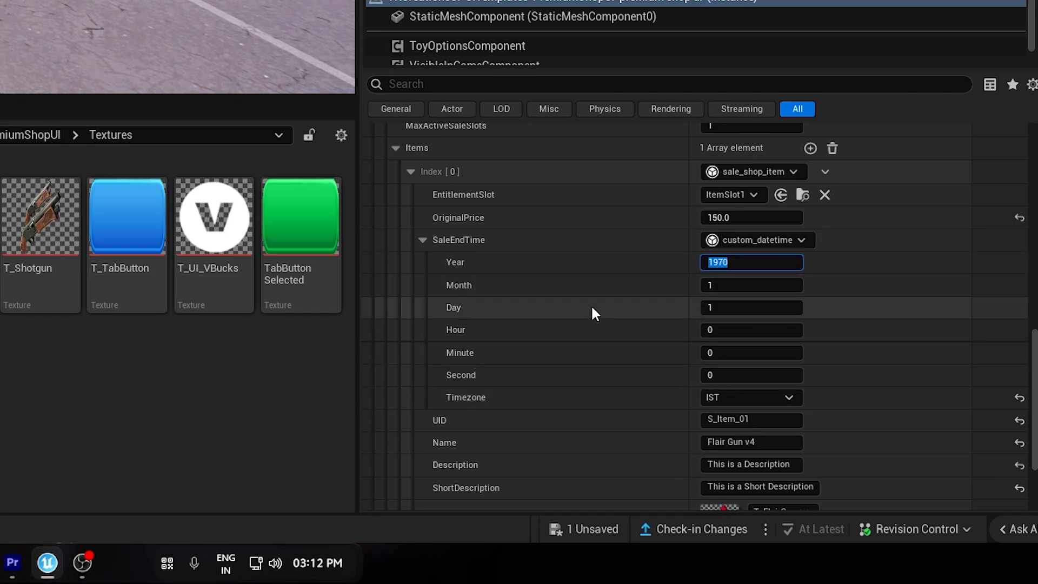
{"action": "type", "text": "2026"}
{"action": "key", "text": "Tab"}
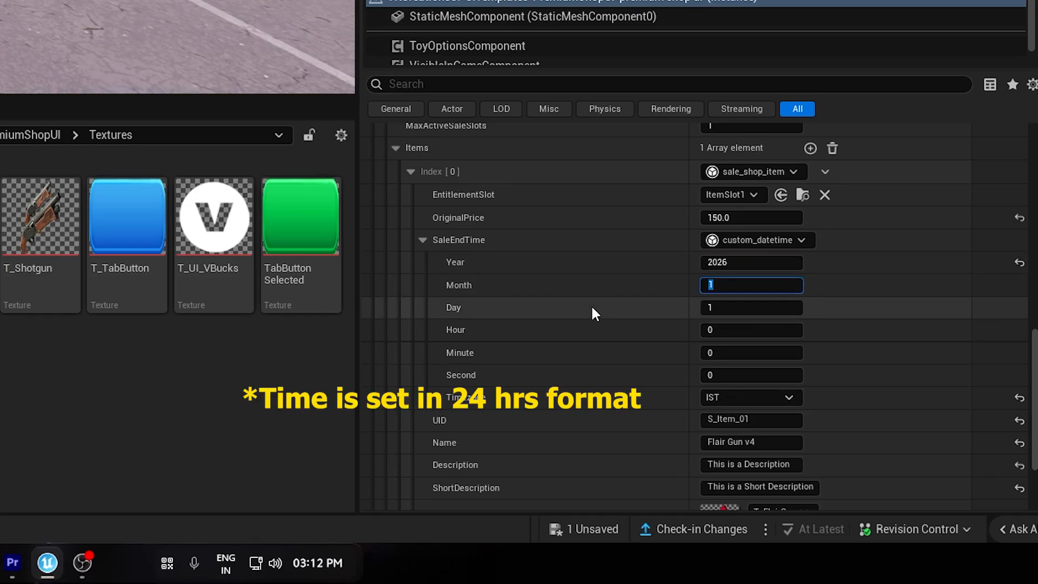
{"action": "type", "text": "3"}
{"action": "key", "text": "Tab"}
{"action": "key", "text": "Tab"}
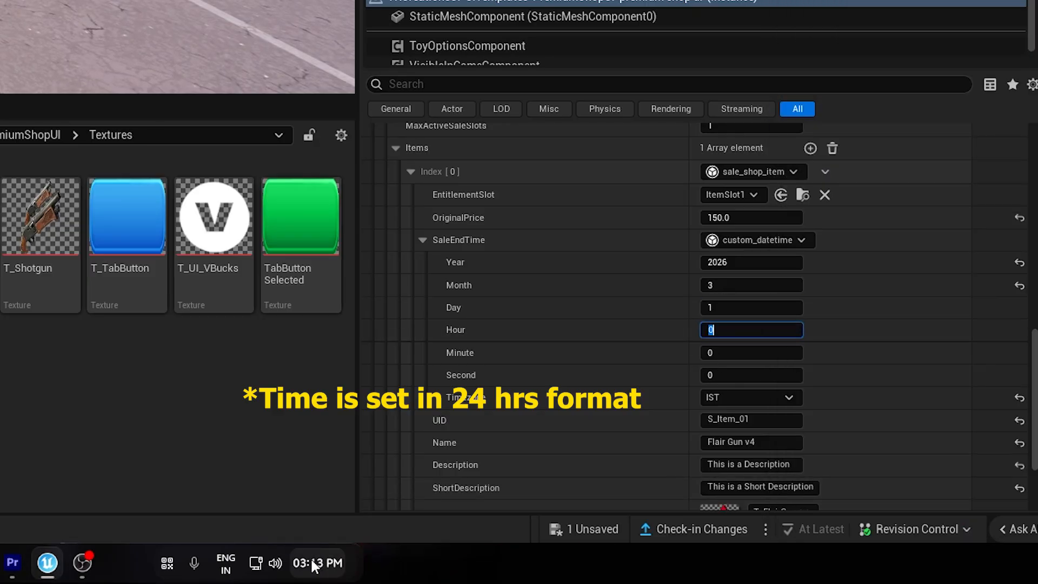
{"action": "type", "text": "14"}
{"action": "key", "text": "Tab"}
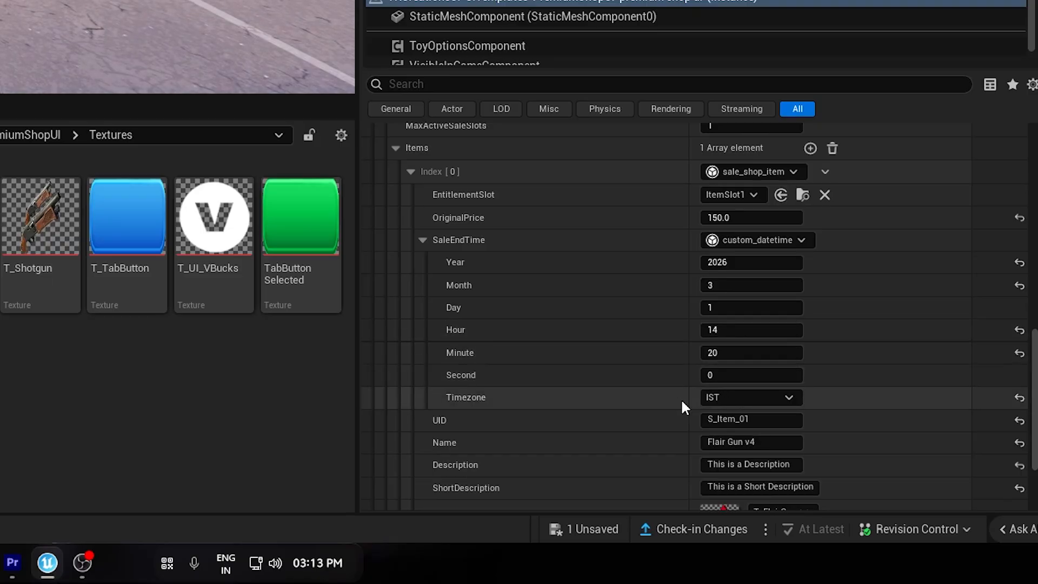
Duplicate the sale item three times within the third PremiumItems entry.
{"action": "right_click_drag", "start_coordinate": [672, 358], "coordinate": [481, 420]}
{"action": "left_click", "coordinate": [423, 282]}
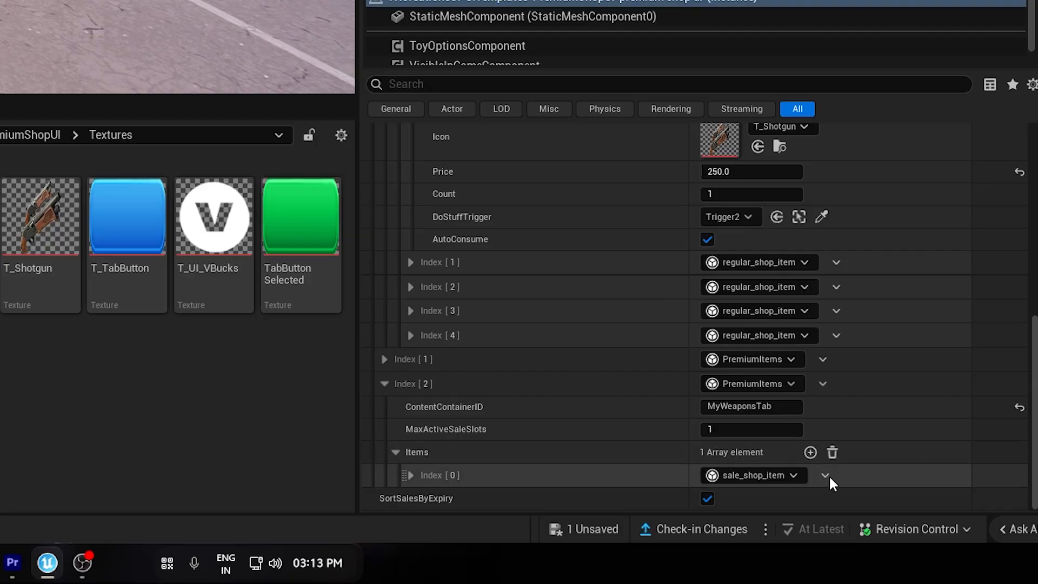
{"action": "left_click", "coordinate": [826, 475]}
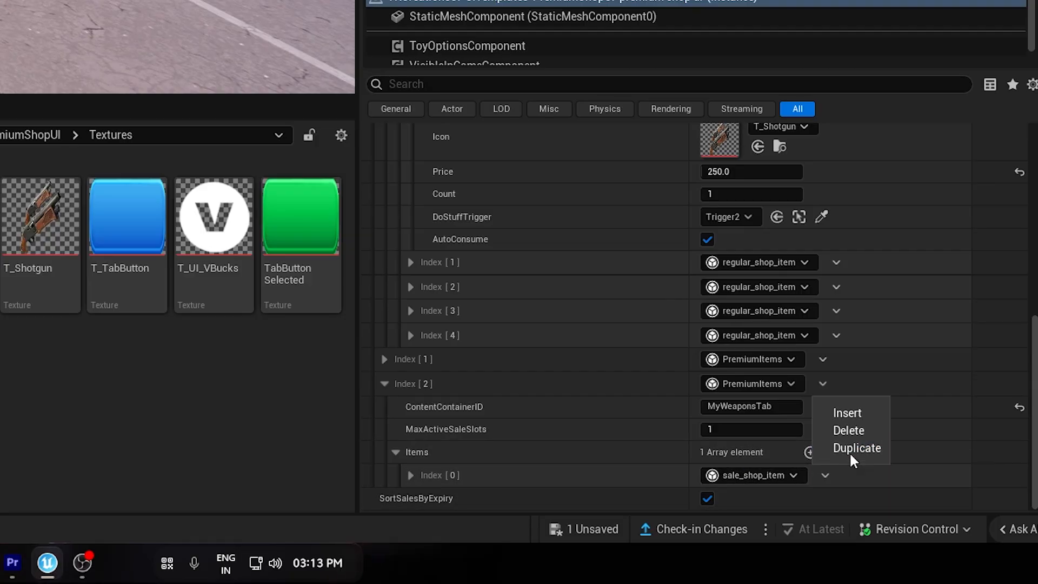
{"action": "left_click", "coordinate": [871, 447]}
{"action": "right_click_drag", "start_coordinate": [869, 447], "coordinate": [839, 409]}
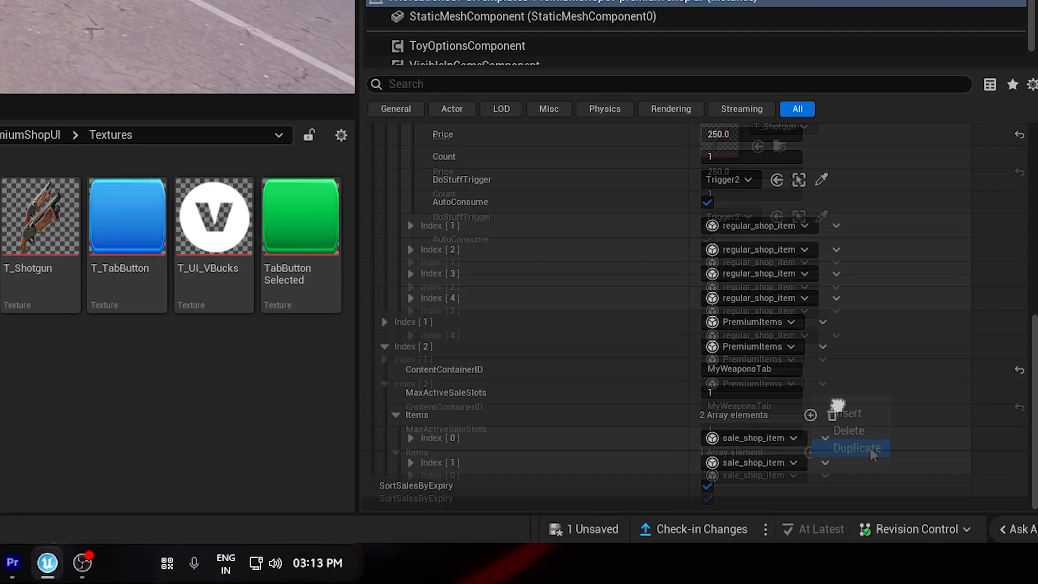
{"action": "left_click", "coordinate": [860, 448]}
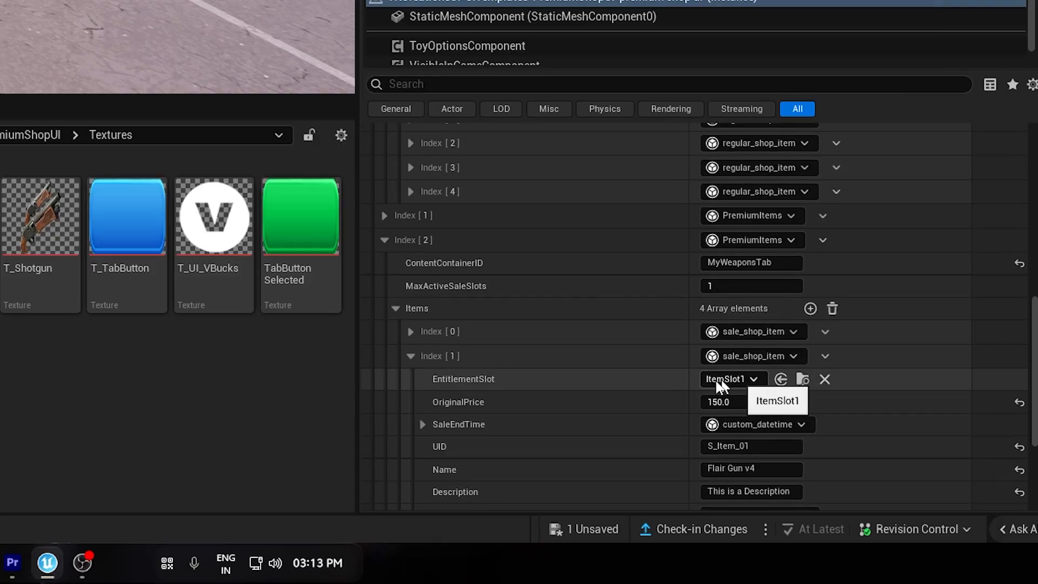
Give each duplicated sale item its own entitlement slot and UID, using ItemSlot8 and S_Item_02 for the second item.
{"action": "scroll", "coordinate": [408, 280], "scroll_direction": "up", "scroll_amount": 3}
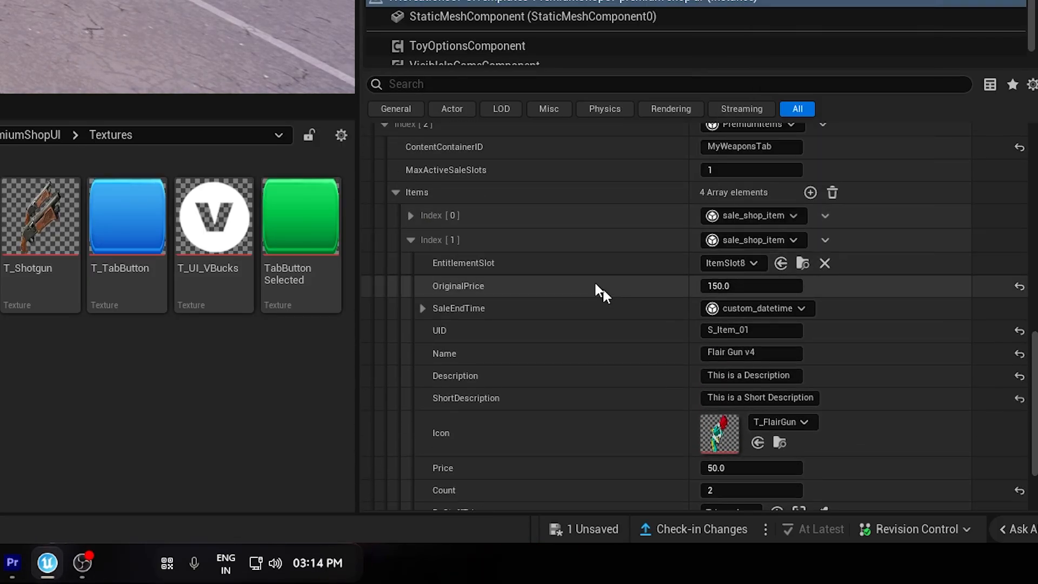
{"action": "left_click", "coordinate": [741, 121]}
{"action": "left_click", "coordinate": [746, 247]}
{"action": "type", "text": "9"}
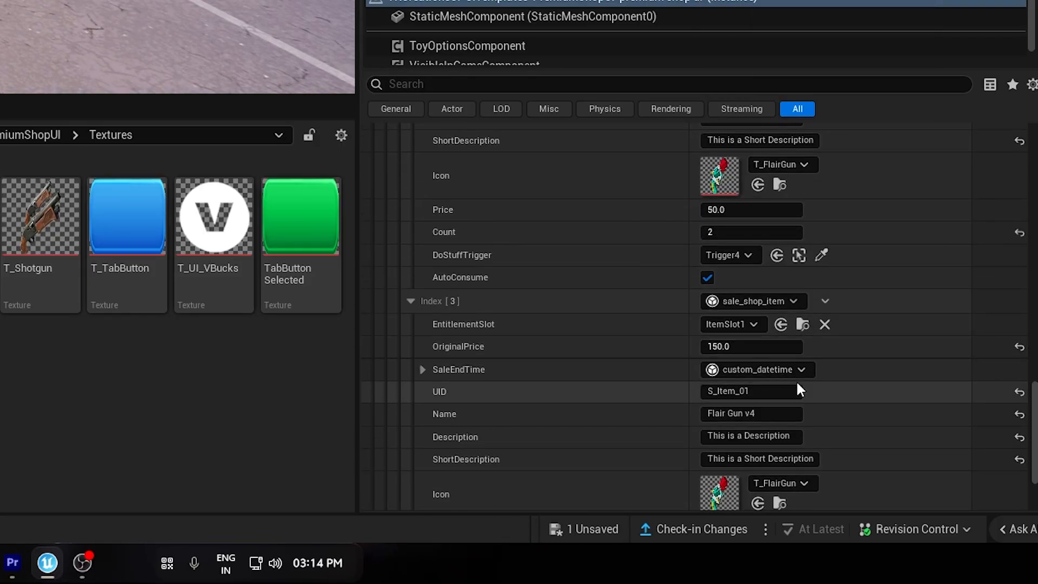
{"action": "left_click", "coordinate": [739, 325]}
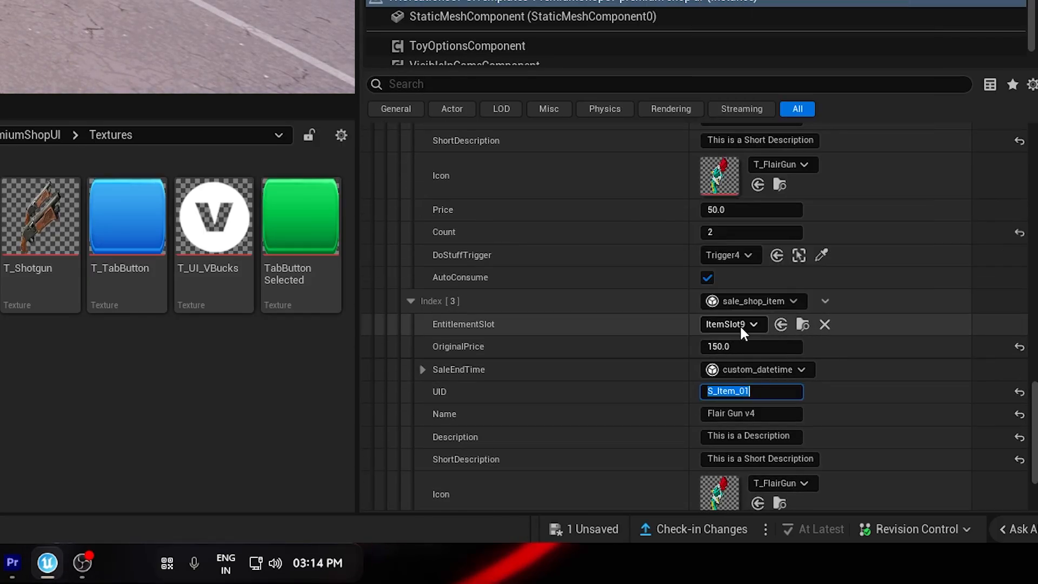
{"action": "left_click", "coordinate": [748, 391]}
{"action": "right_click_drag", "start_coordinate": [589, 370], "coordinate": [786, 472]}
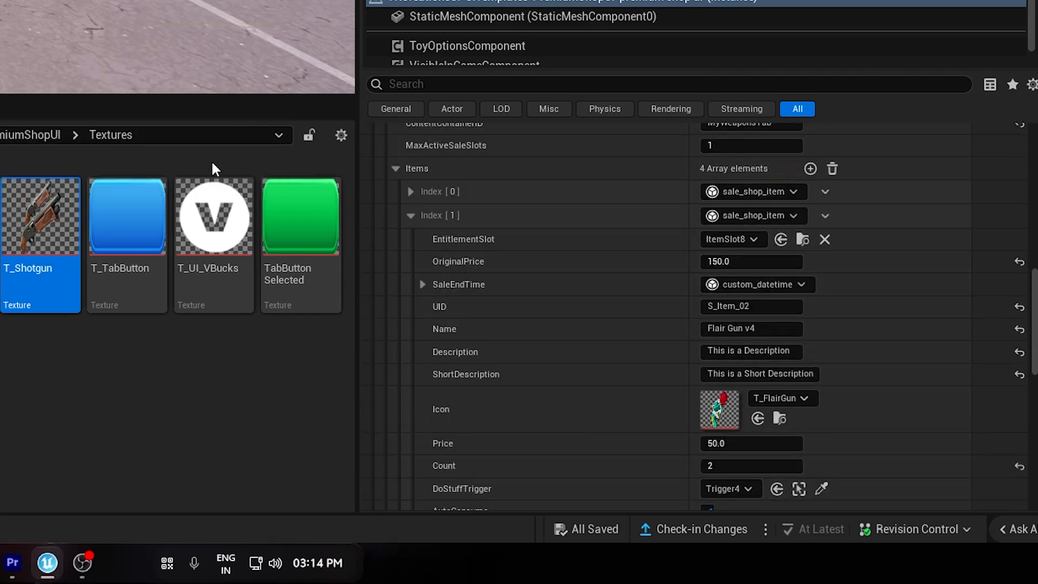
Collapse the expanded sale item entries and dismiss the revision control check-in reminder.
{"action": "left_click", "coordinate": [411, 216]}
{"action": "left_click", "coordinate": [411, 241]}
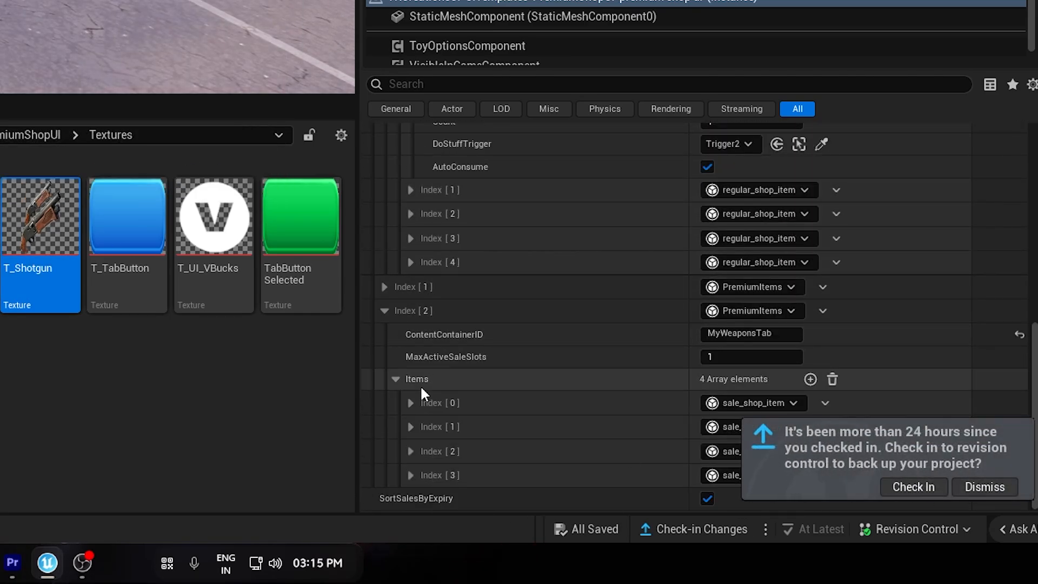
{"action": "left_click", "coordinate": [961, 486]}
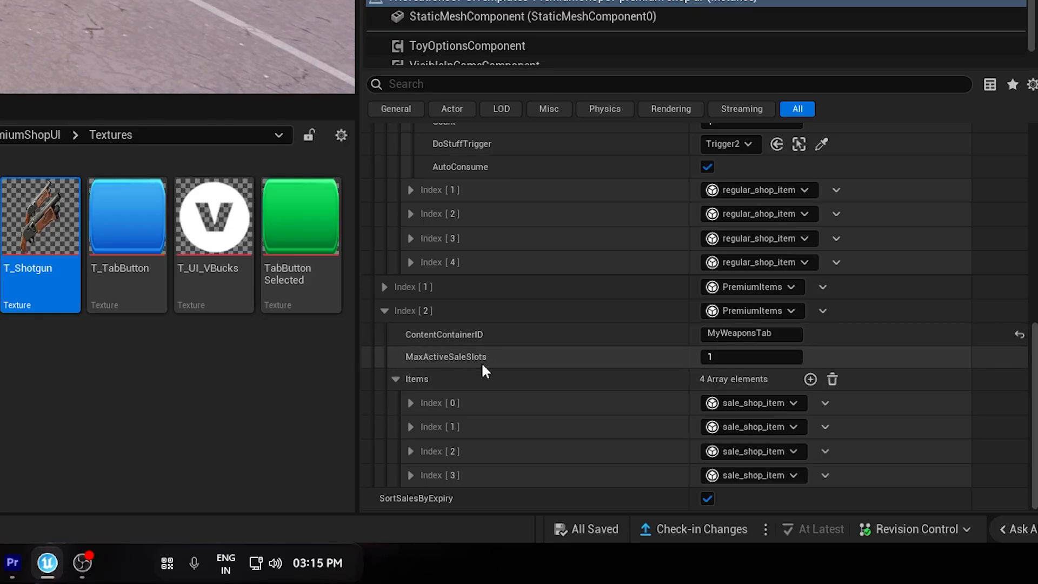
Examine the MaxActiveSaleSlots setting and the first sale item's price and end time properties.
{"action": "left_click", "coordinate": [760, 360]}
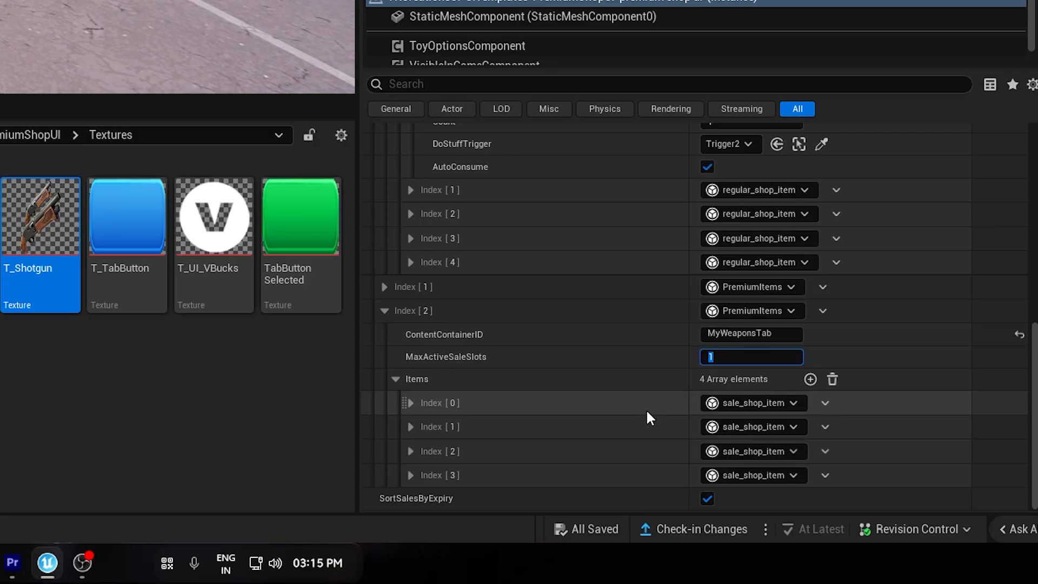
{"action": "left_click", "coordinate": [630, 399]}
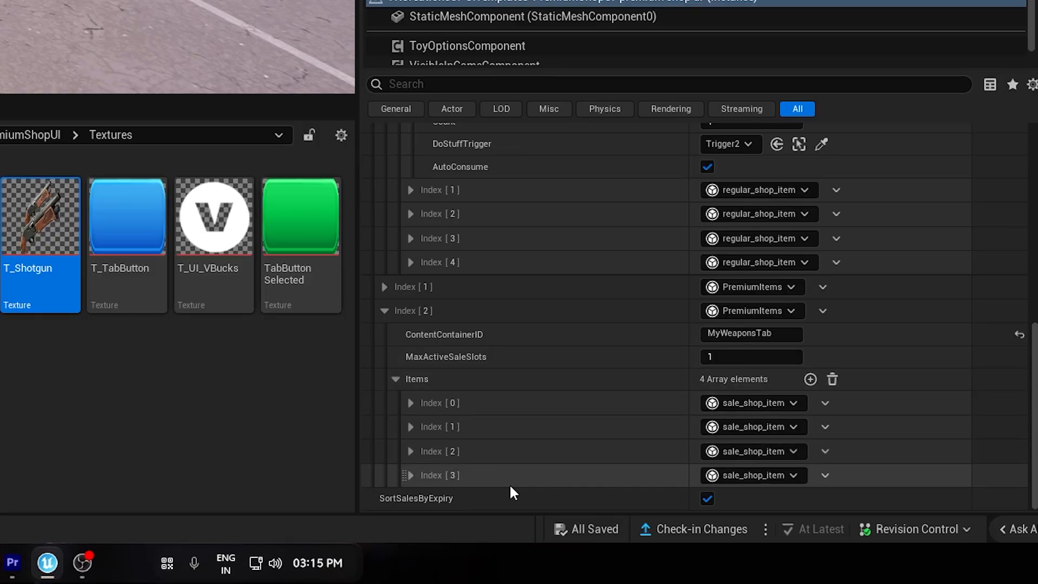
{"action": "left_click", "coordinate": [410, 403]}
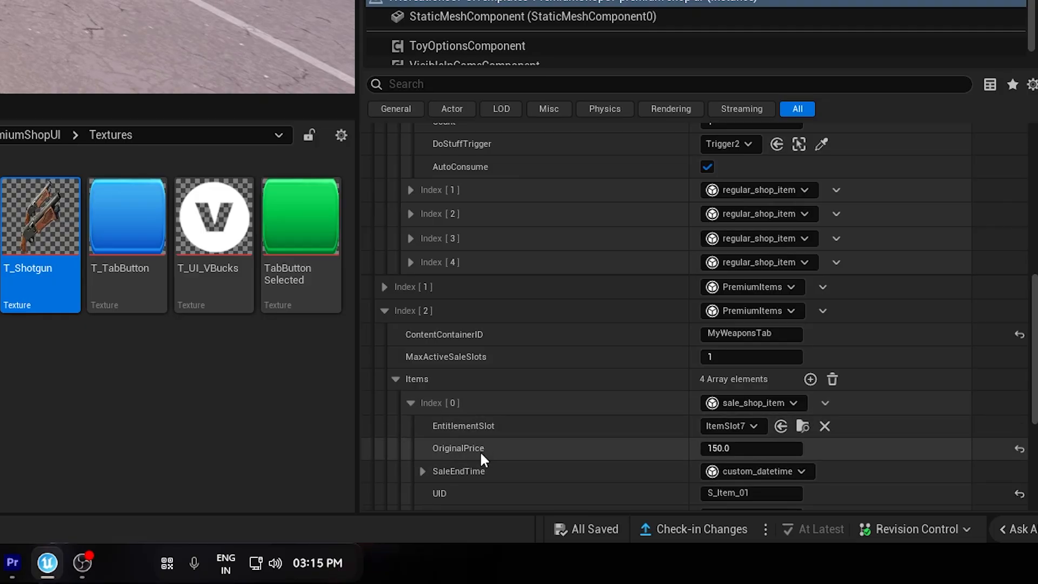
{"action": "left_click", "coordinate": [410, 403]}
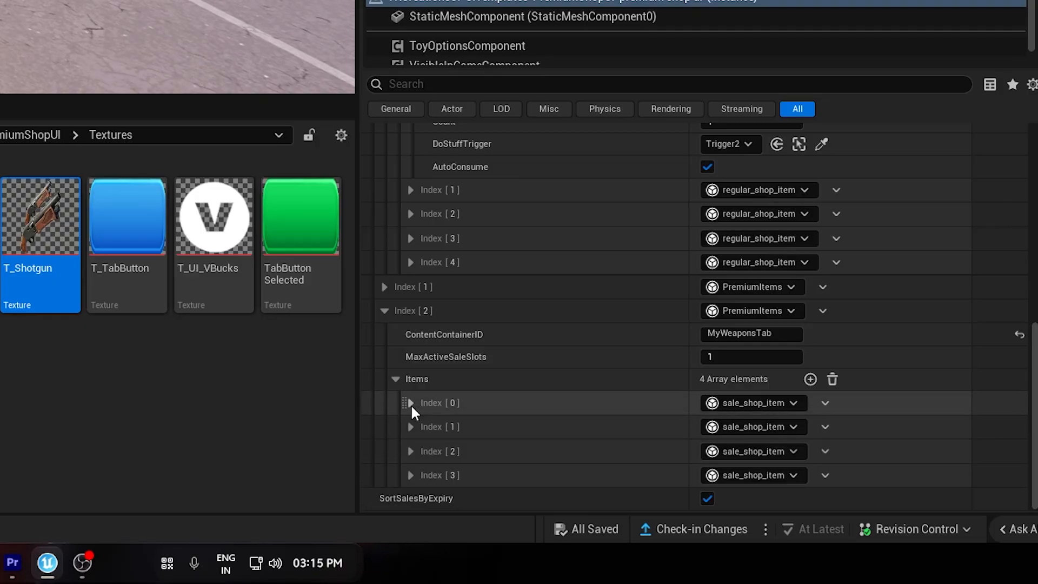
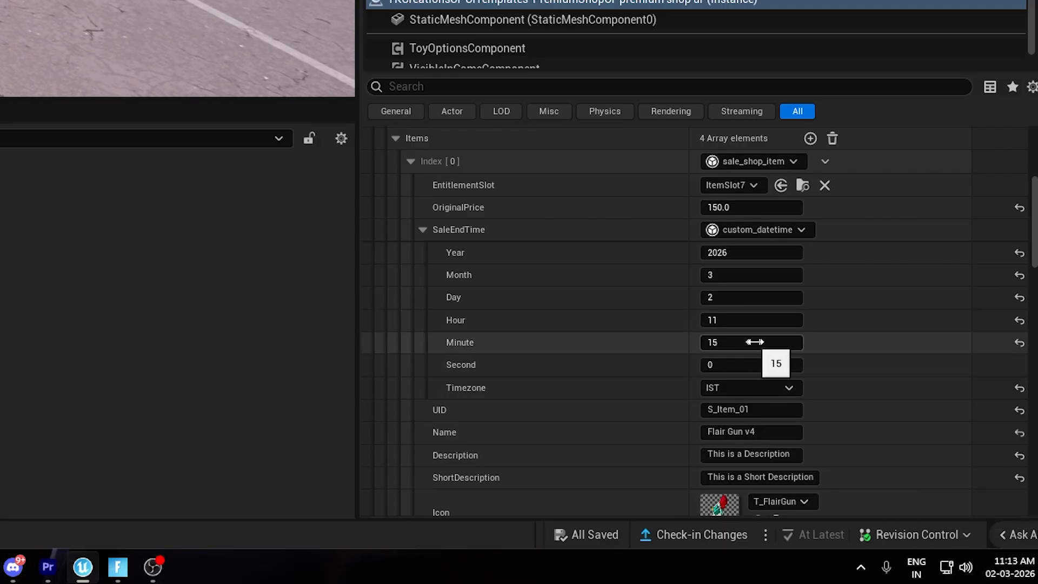
Review the sale items' end times, then playtest the shop's Weapons tab and watch the first item's sale timer expire.
{"action": "scroll", "coordinate": [621, 500], "scroll_direction": "down", "scroll_amount": 5}
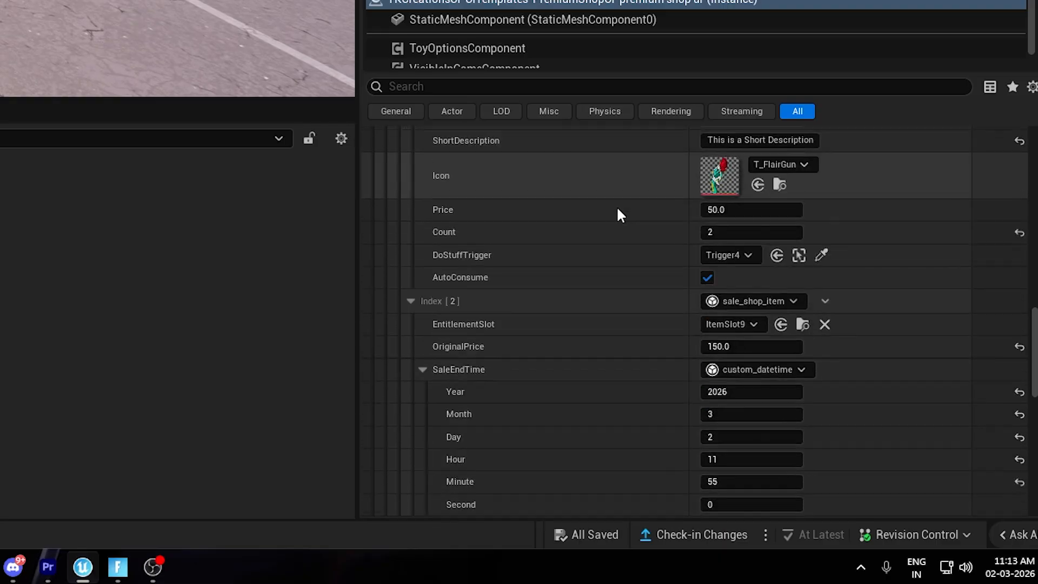
{"action": "scroll", "coordinate": [638, 379], "scroll_direction": "up", "scroll_amount": 12}
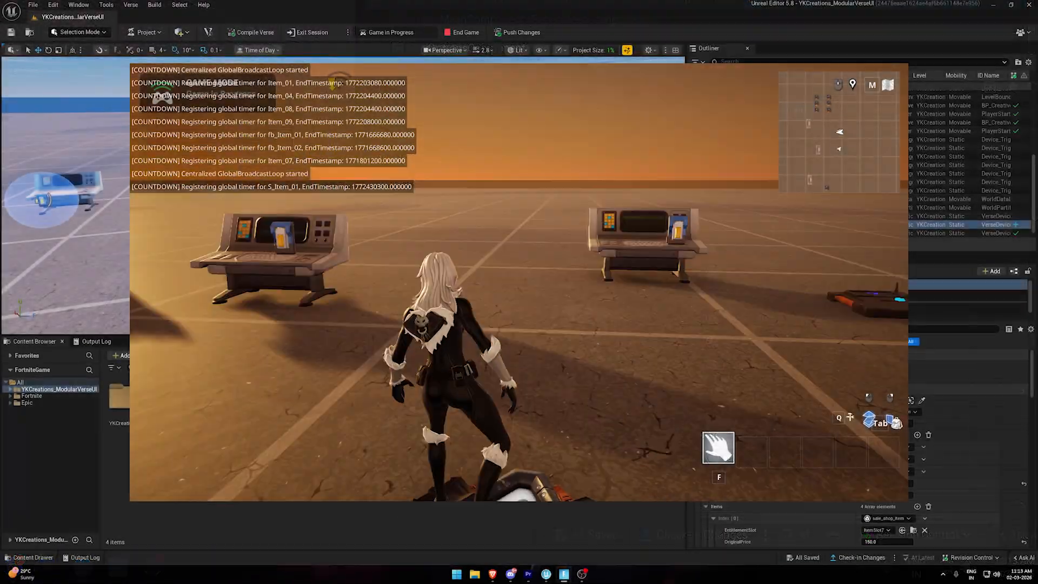
{"action": "key", "text": "w"}
{"action": "key", "text": "e"}
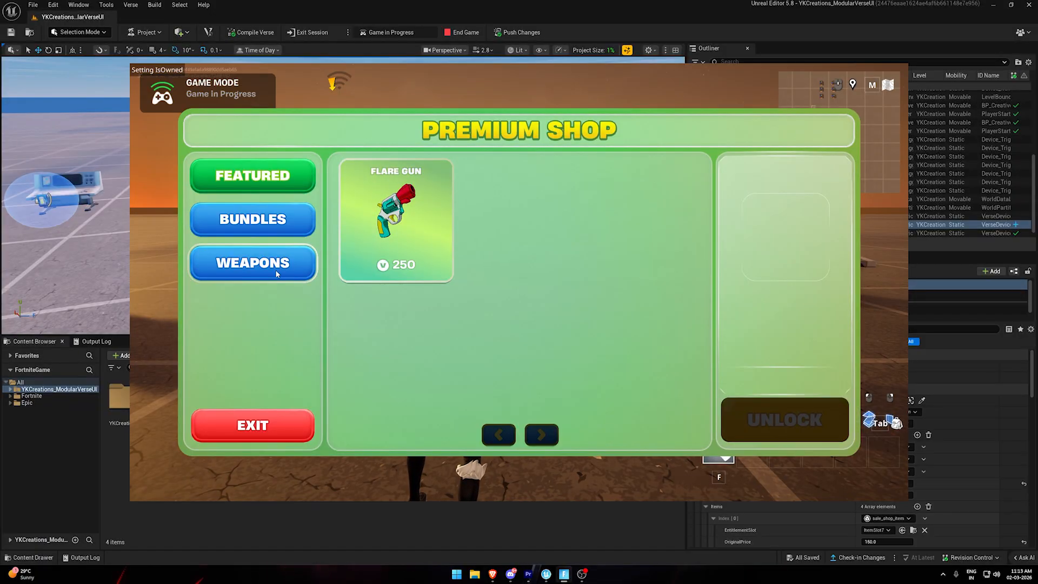
{"action": "left_click", "coordinate": [252, 262]}
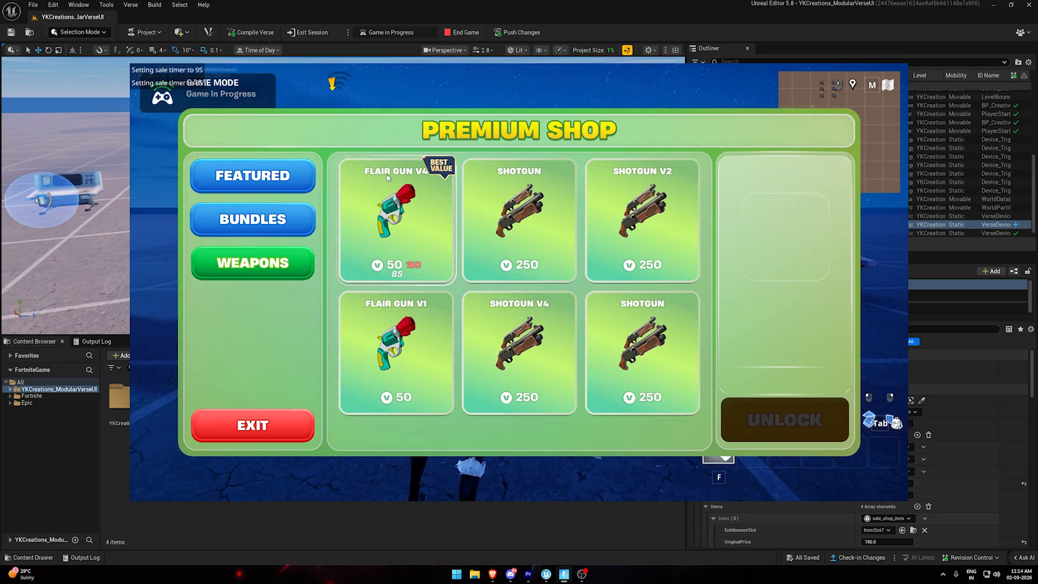
{"action": "scroll", "coordinate": [951, 481], "scroll_direction": "down", "scroll_amount": 5}
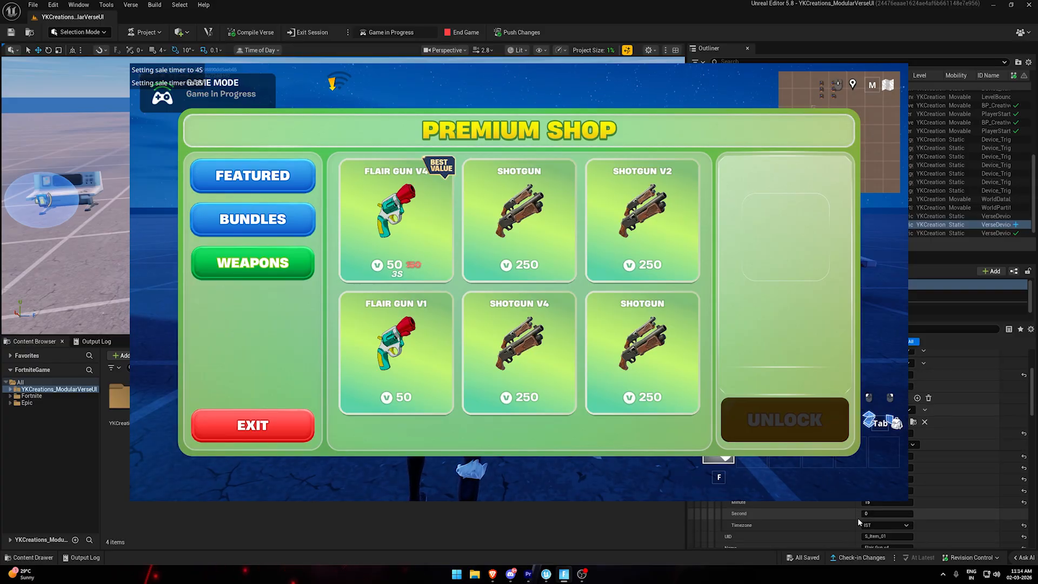
{"action": "scroll", "coordinate": [857, 517], "scroll_direction": "down", "scroll_amount": 3}
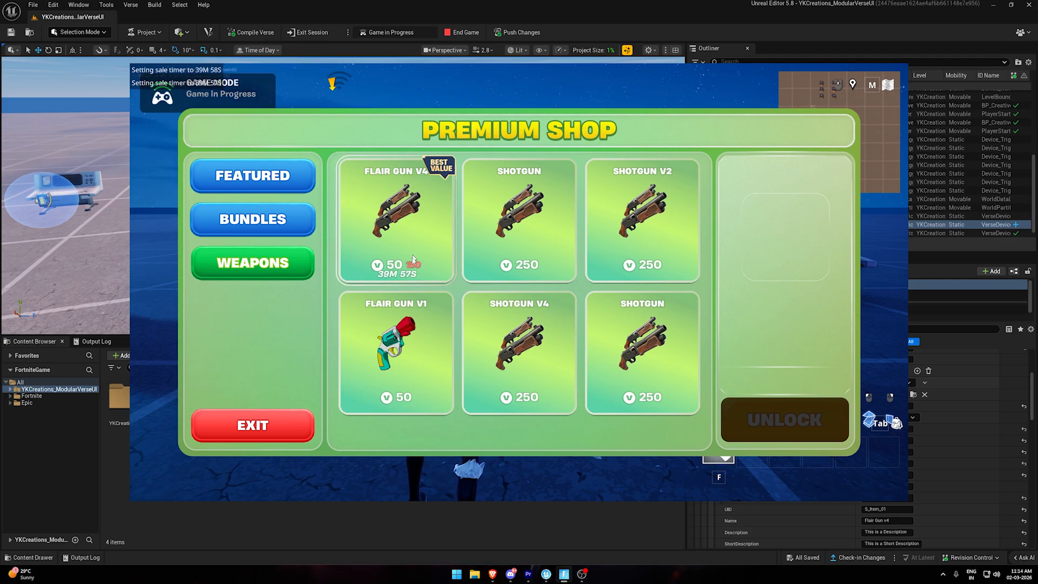
{"action": "left_click", "coordinate": [967, 493]}
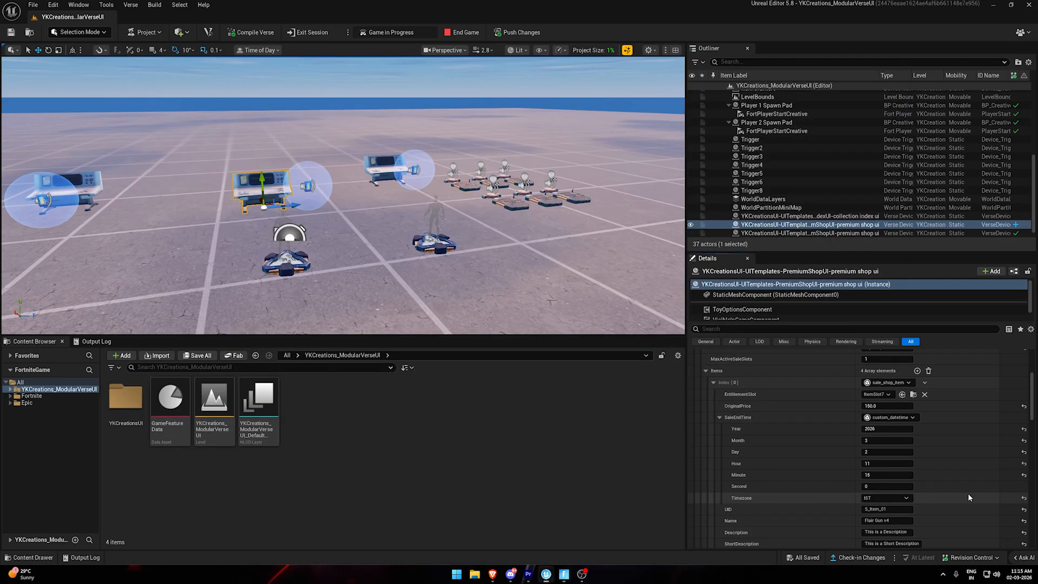
Set MaxActiveSaleSlots of the third PremiumItems entry to 3.
{"action": "left_click", "coordinate": [713, 384]}
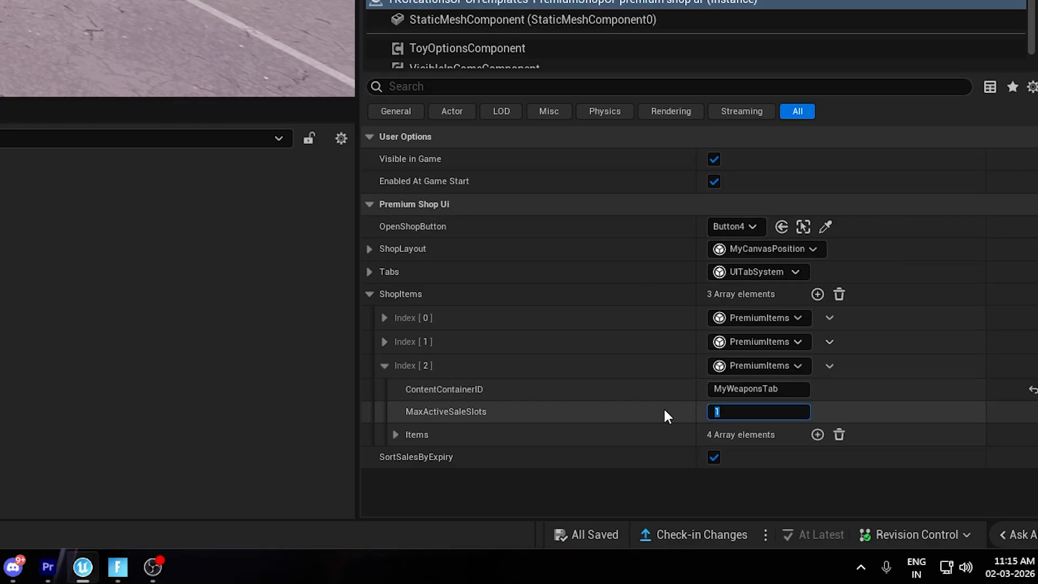
{"action": "type", "text": "2"}
{"action": "key", "text": "Return"}
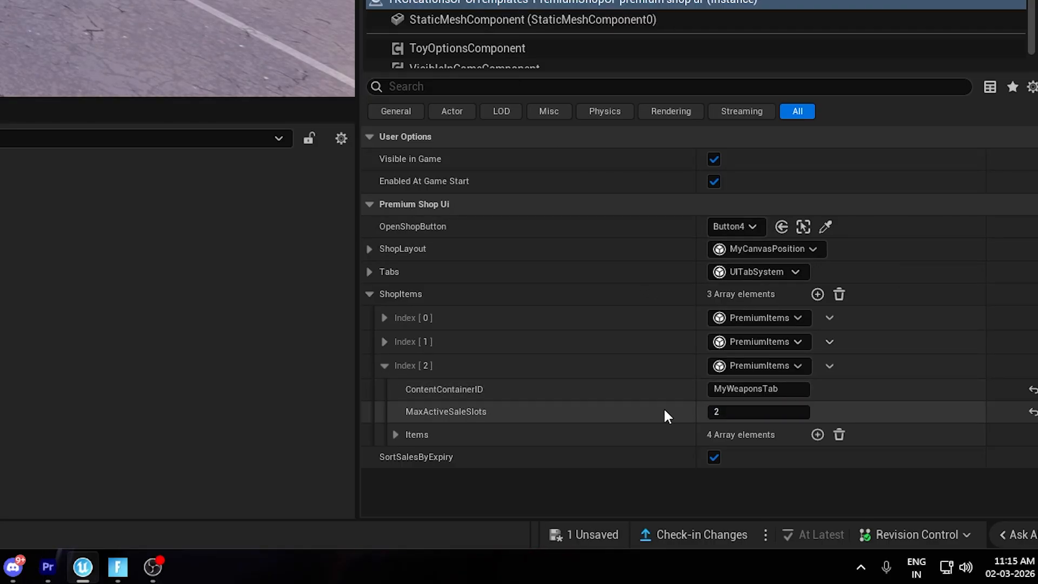
{"action": "left_click", "coordinate": [750, 410]}
{"action": "type", "text": "3"}
{"action": "key", "text": "Return"}
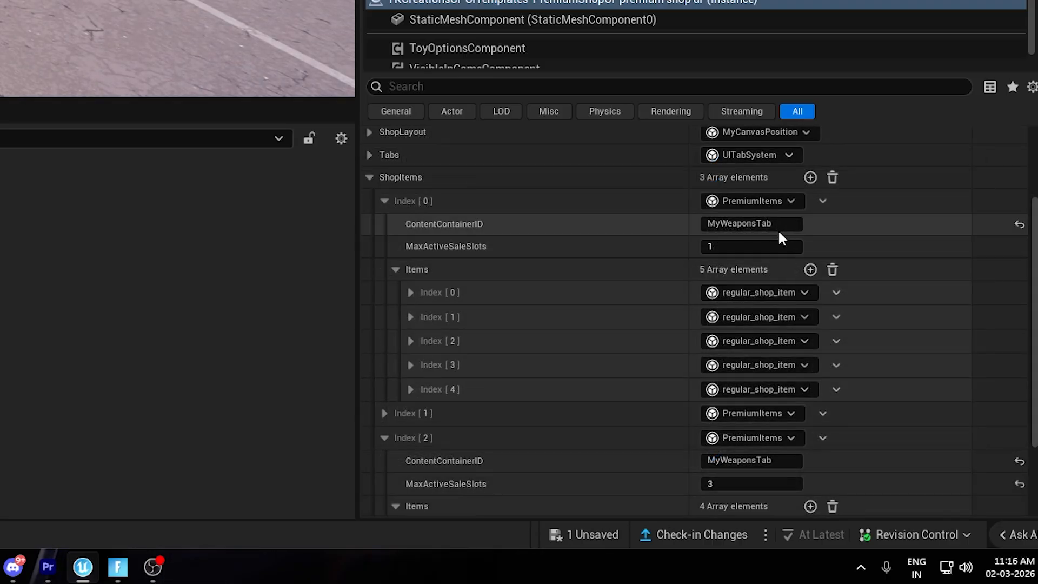
Review the items in the PremiumItems entries, then playtest the shop and check the active sale slots in its Weapons tab.
{"action": "left_click", "coordinate": [778, 226]}
{"action": "scroll", "coordinate": [610, 265], "scroll_direction": "down", "scroll_amount": 2}
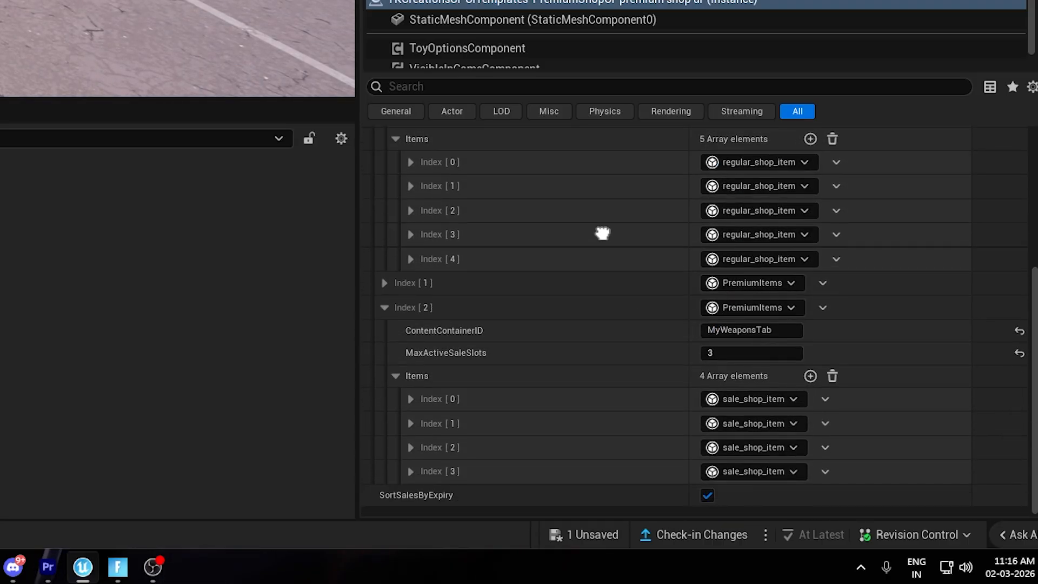
{"action": "left_click_drag", "start_coordinate": [773, 338], "coordinate": [698, 338]}
{"action": "left_click", "coordinate": [625, 332]}
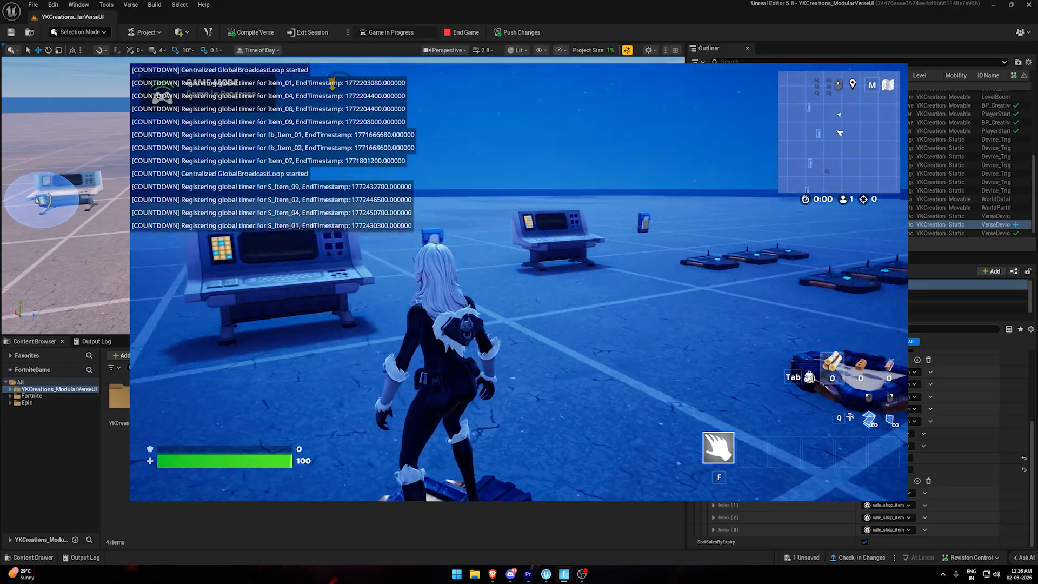
{"action": "key", "text": "w"}
{"action": "key", "text": "e"}
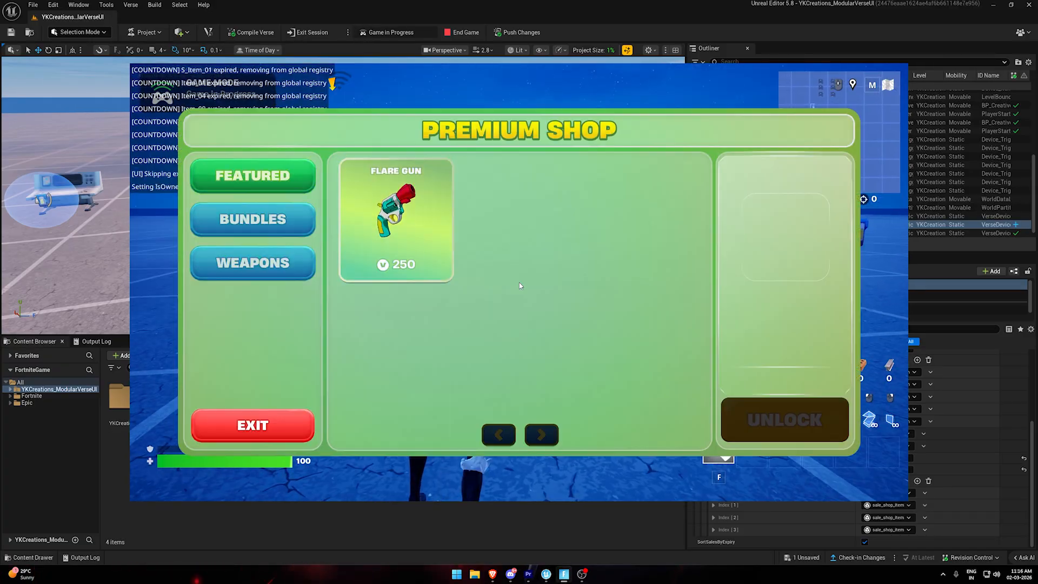
{"action": "left_click", "coordinate": [292, 263]}
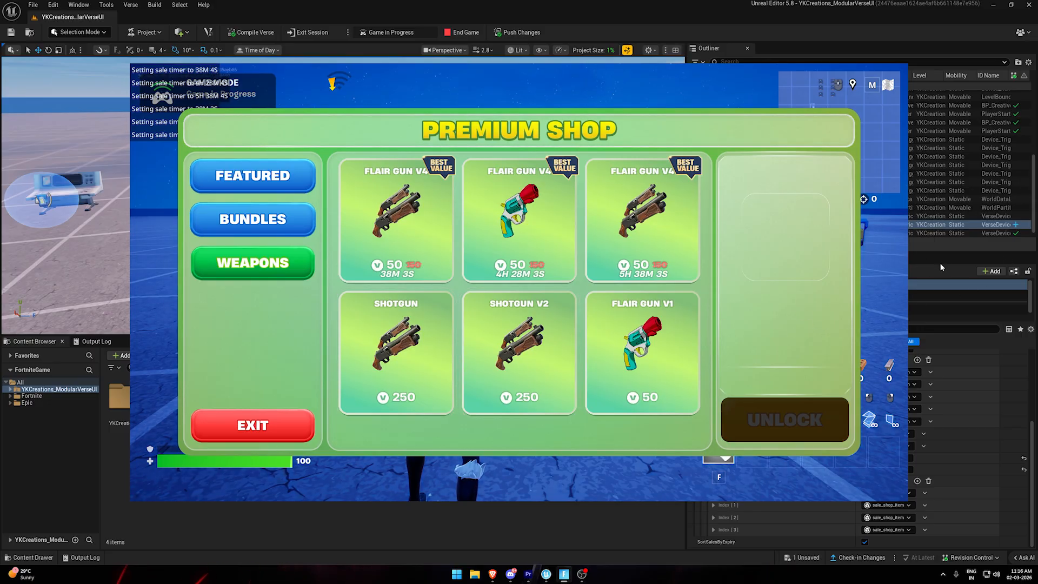
{"action": "left_click", "coordinate": [300, 419]}
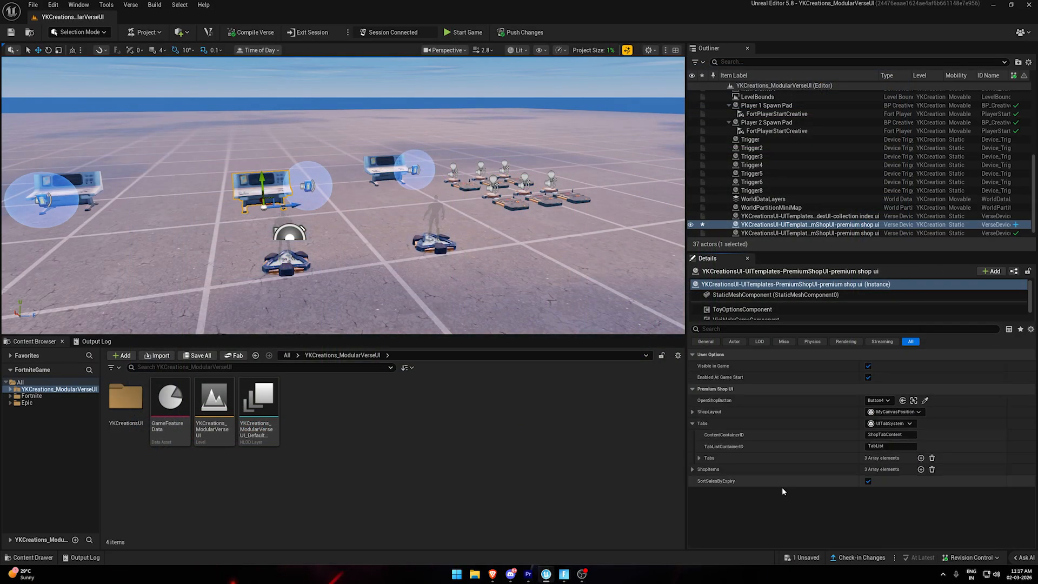
Open the WBP_PremiumShopLayout widget and examine its Pagination_StackBox plus the offer and featured bundle lists in ShopTabContent_StackBox.
{"action": "double_click", "coordinate": [346, 411]}
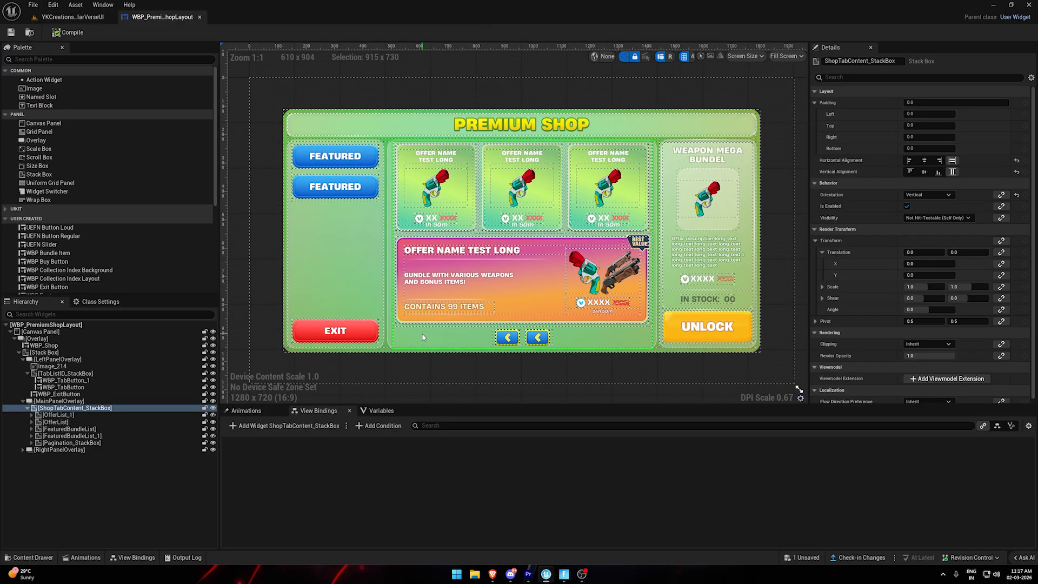
{"action": "left_click", "coordinate": [84, 443]}
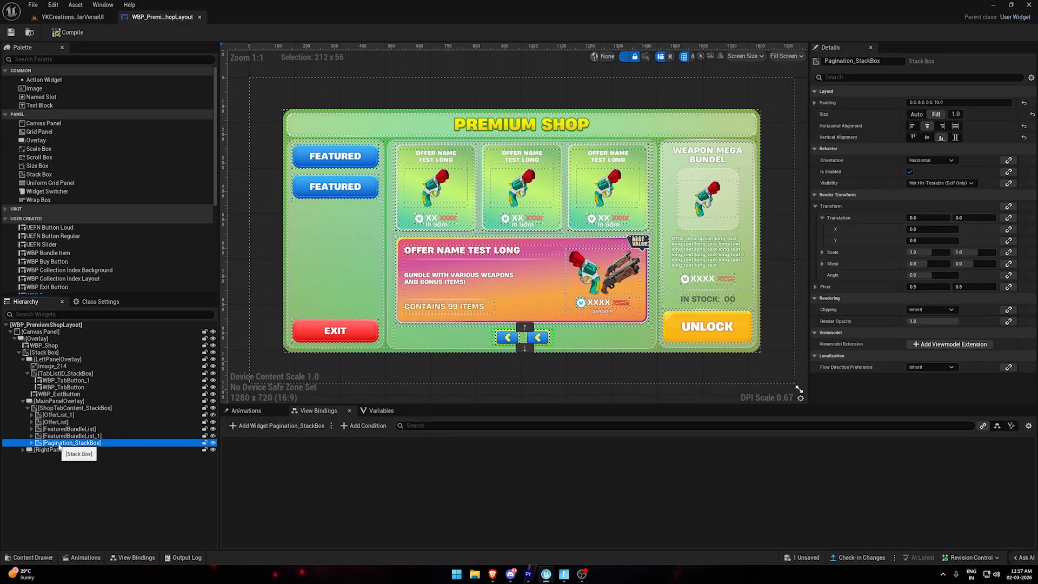
{"action": "left_click", "coordinate": [75, 416]}
{"action": "left_click", "coordinate": [77, 423], "text": "ctrl"}
{"action": "left_click", "coordinate": [81, 430], "text": "ctrl"}
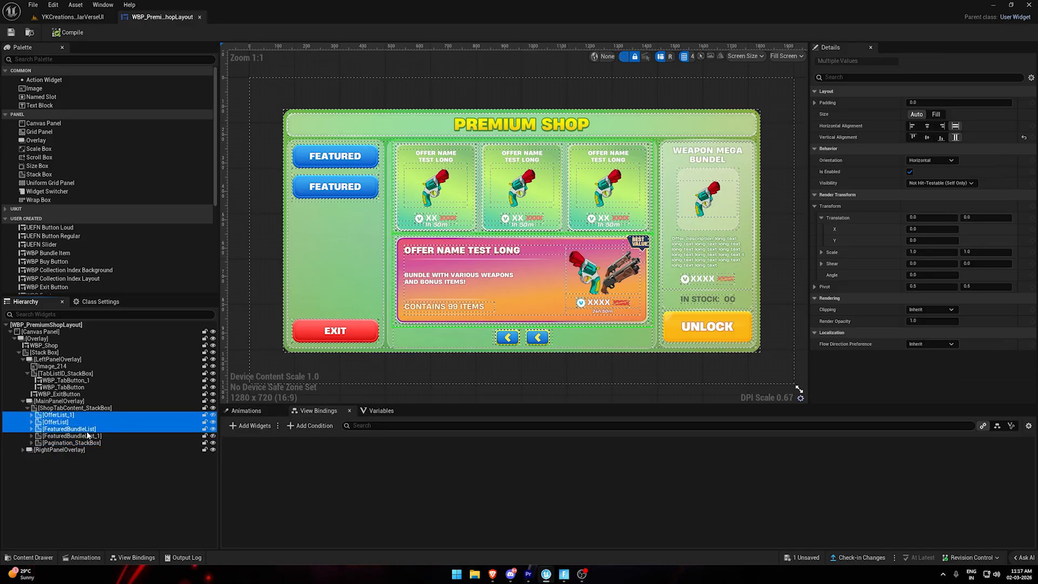
{"action": "left_click", "coordinate": [92, 438], "text": "ctrl"}
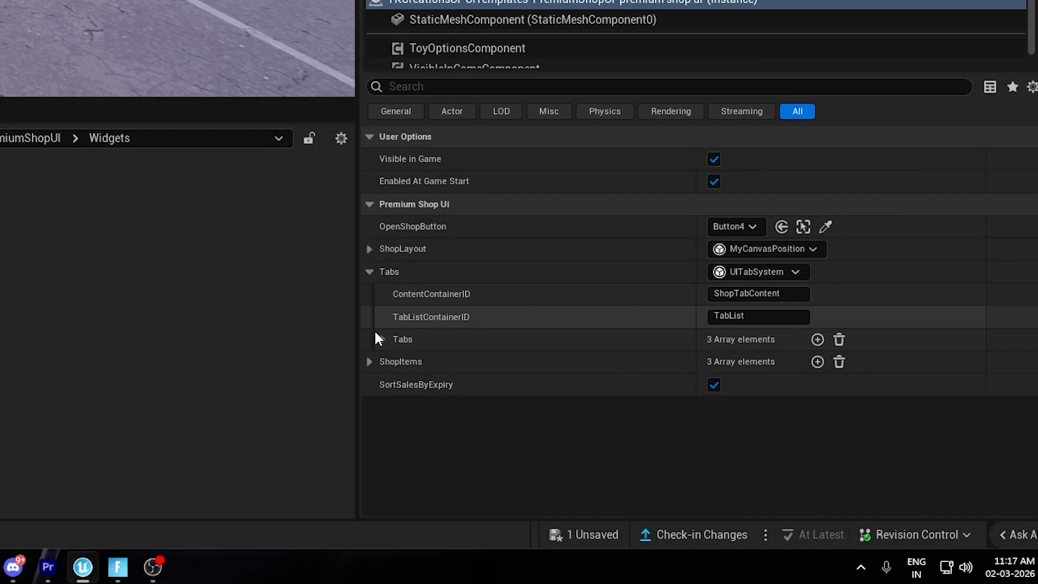
Expand the Featured tab's page slots in the premium shop device and copy its pagination slot, Index 2.
{"action": "left_click", "coordinate": [382, 338]}
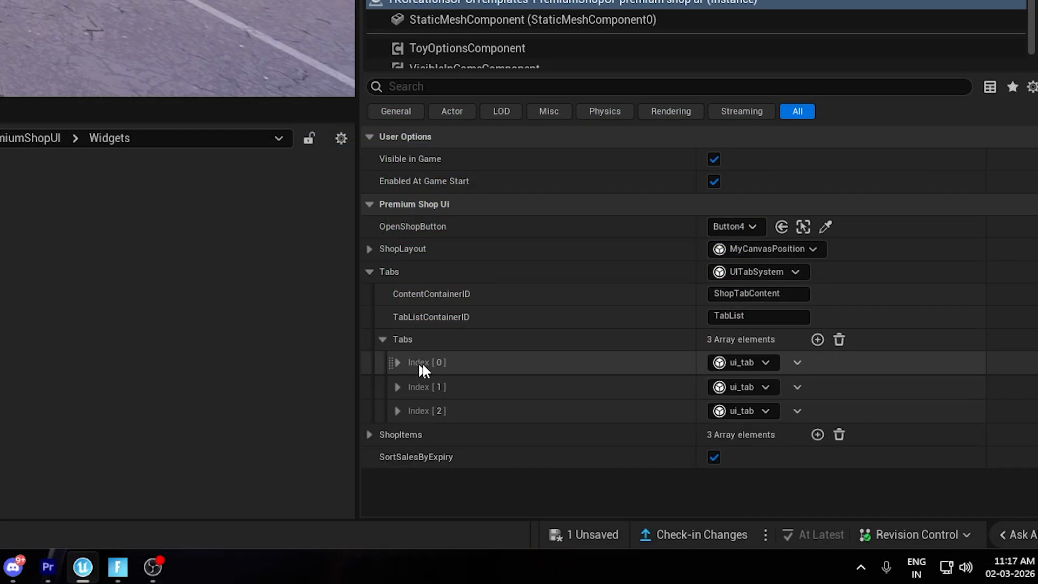
{"action": "left_click", "coordinate": [397, 362]}
{"action": "left_click", "coordinate": [410, 408]}
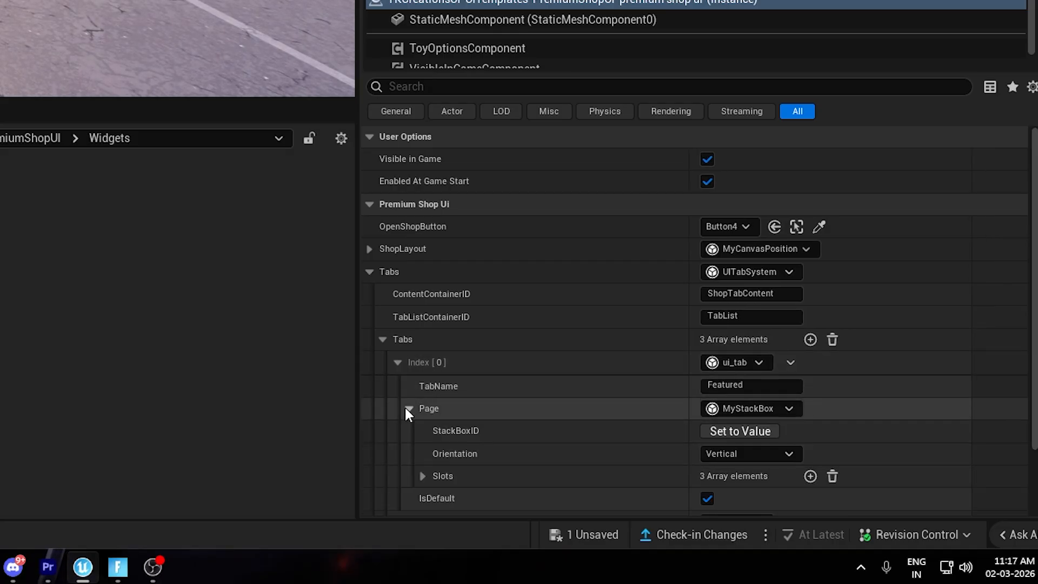
{"action": "left_click", "coordinate": [422, 476]}
{"action": "scroll", "coordinate": [494, 401], "scroll_direction": "down", "scroll_amount": 4}
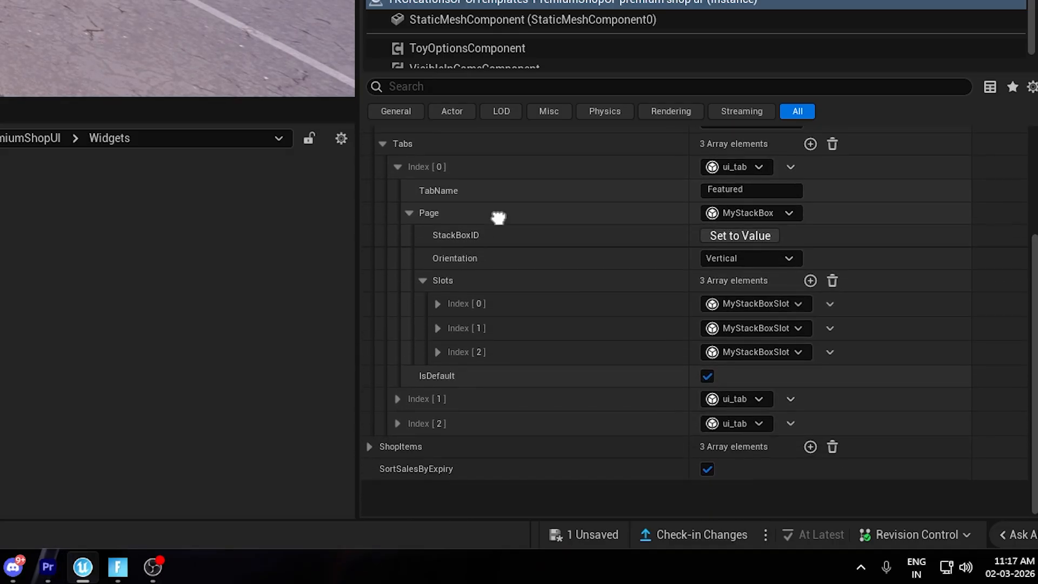
{"action": "right_click", "coordinate": [529, 380]}
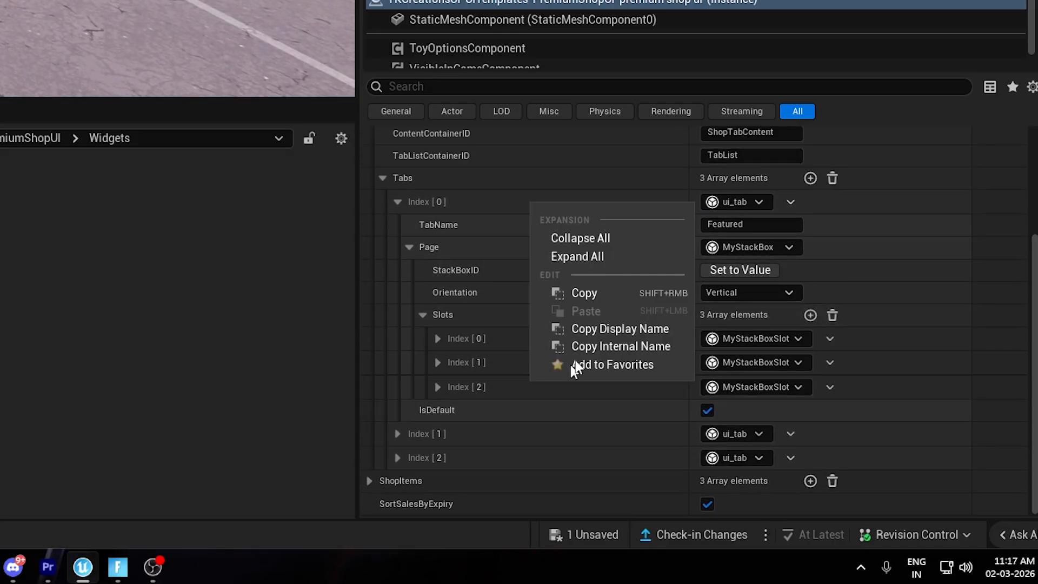
{"action": "left_click", "coordinate": [579, 294]}
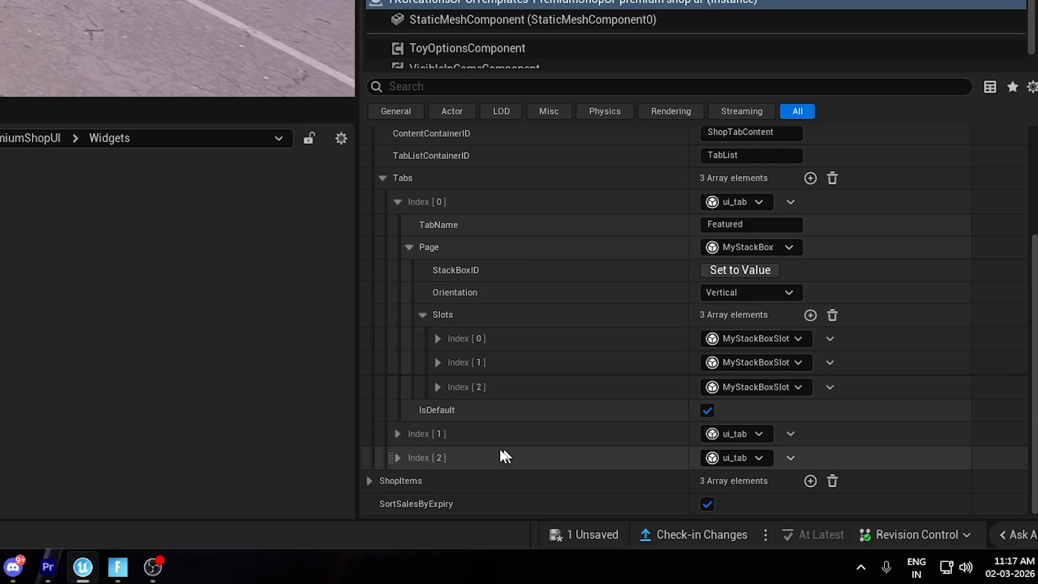
Add a second slot to the Weapons tab's page and paste the copied pagination slot into it.
{"action": "left_click", "coordinate": [396, 458]}
{"action": "scroll", "coordinate": [577, 478], "scroll_direction": "down", "scroll_amount": 2}
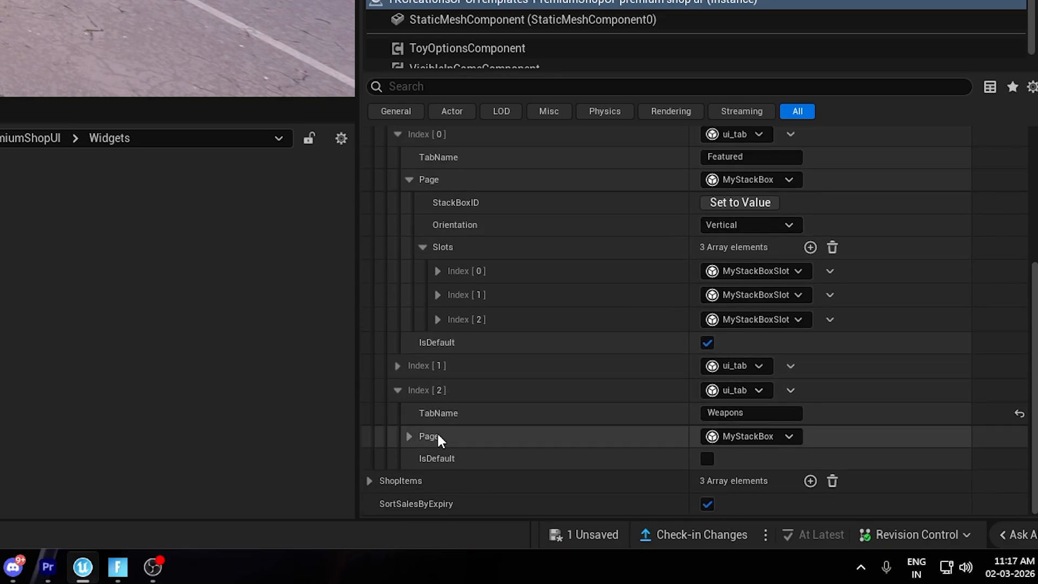
{"action": "left_click", "coordinate": [411, 437]}
{"action": "scroll", "coordinate": [476, 449], "scroll_direction": "down", "scroll_amount": 2}
{"action": "left_click", "coordinate": [422, 434]}
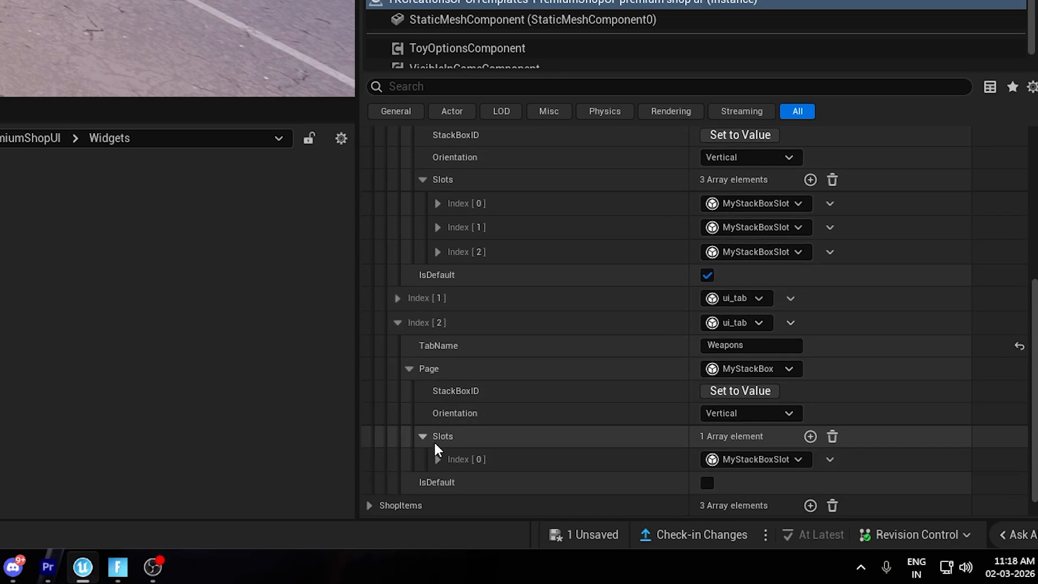
{"action": "scroll", "coordinate": [545, 395], "scroll_direction": "down", "scroll_amount": 1}
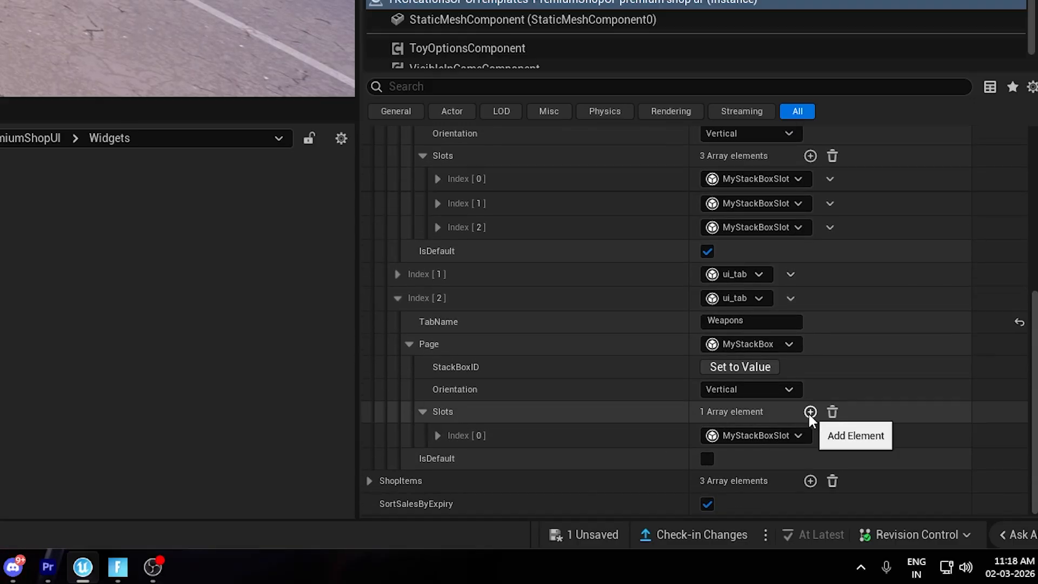
{"action": "left_click", "coordinate": [809, 412]}
{"action": "right_click", "coordinate": [527, 458]}
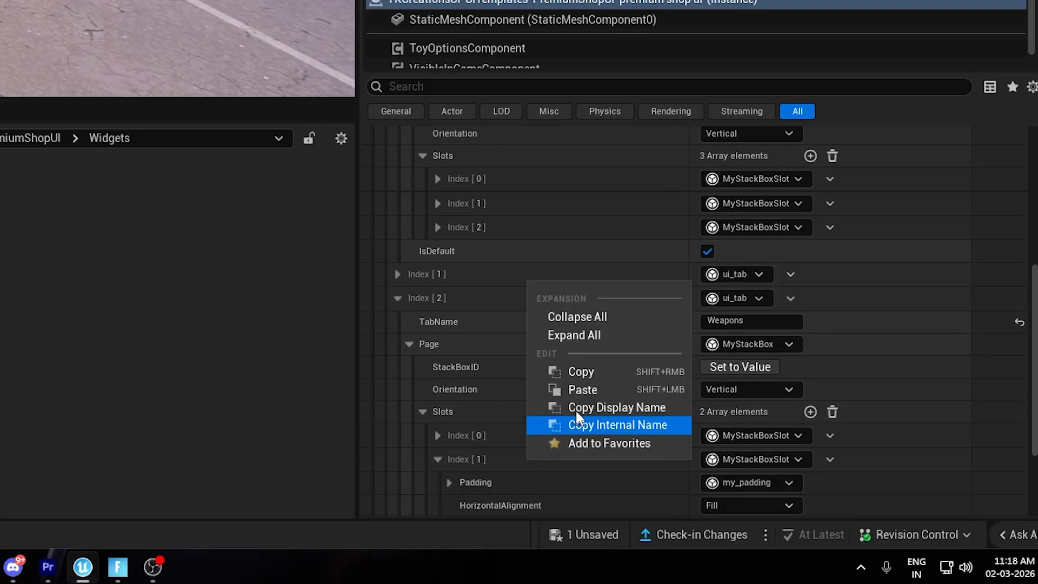
{"action": "left_click", "coordinate": [578, 390]}
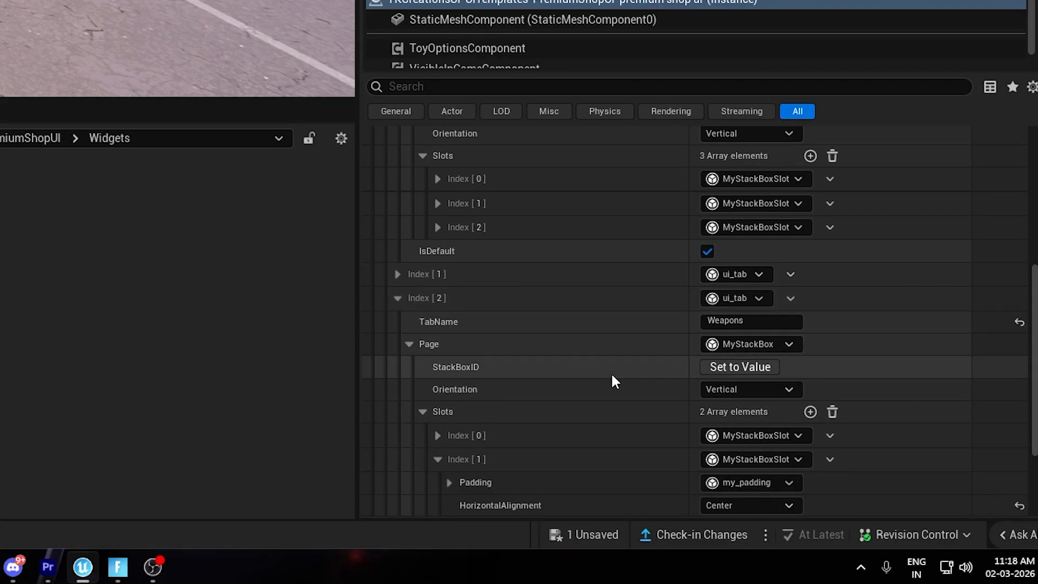
Examine the pasted slot's alignment, distribution and stack box widget, leaving its horizontal alignment at Center.
{"action": "left_click", "coordinate": [437, 228]}
{"action": "left_click", "coordinate": [437, 227]}
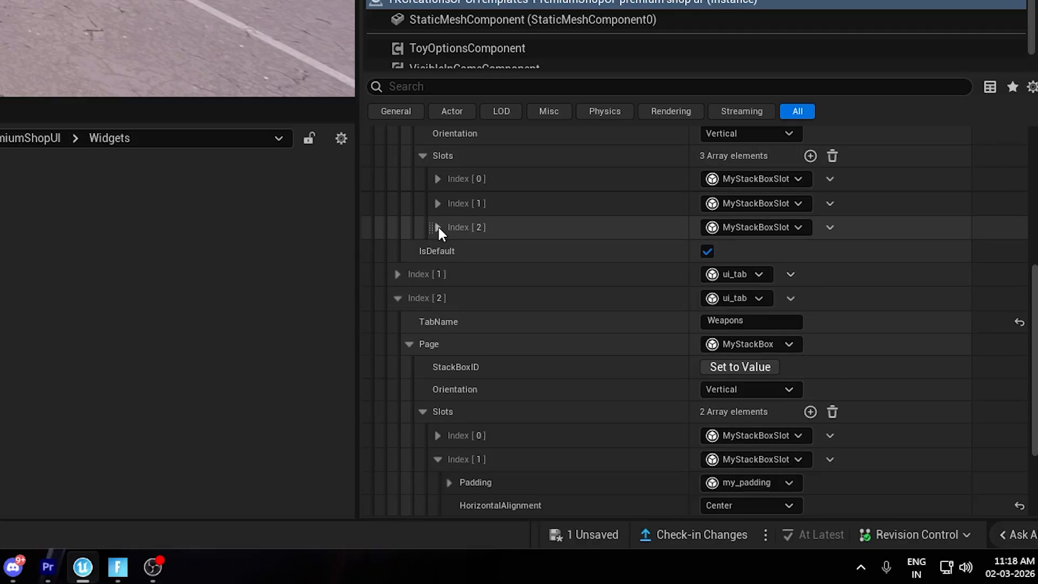
{"action": "scroll", "coordinate": [558, 425], "scroll_direction": "down", "scroll_amount": 5}
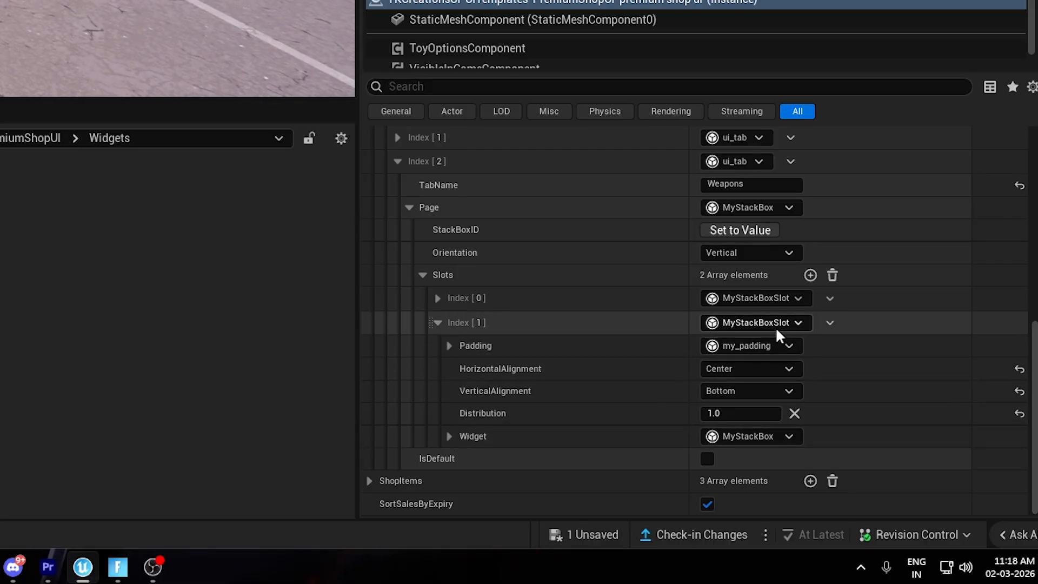
{"action": "left_click", "coordinate": [758, 367]}
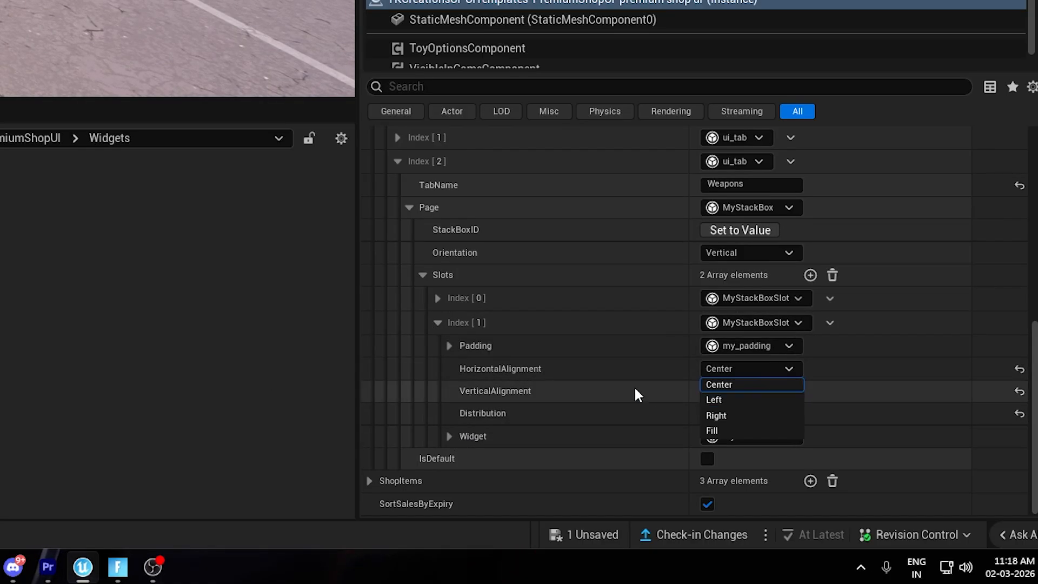
{"action": "left_click", "coordinate": [634, 384]}
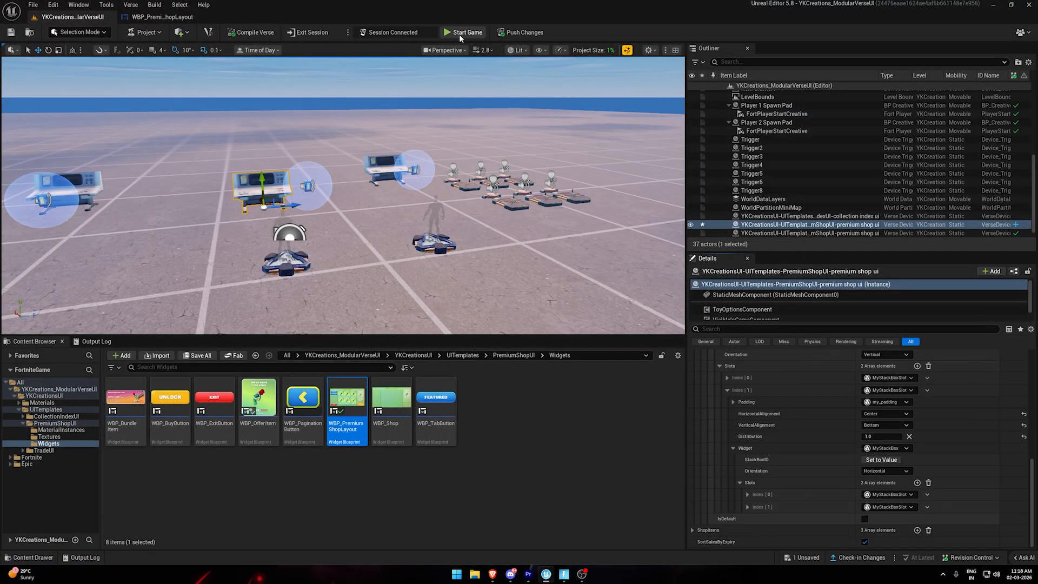
Switch to the running Fortnite game, open the premium shop and page forward and back through the Weapons tab.
{"action": "left_click", "coordinate": [564, 575]}
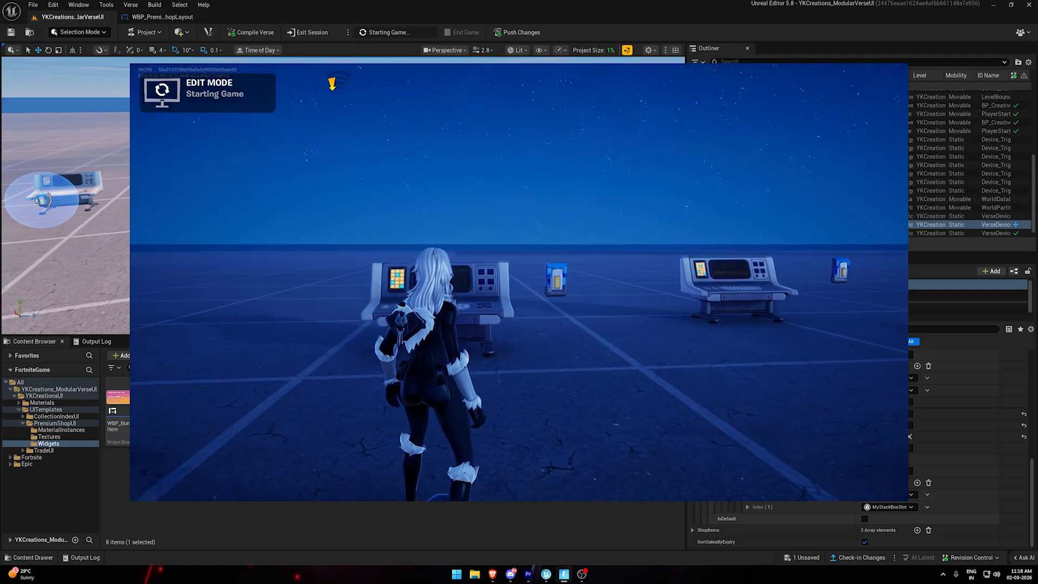
{"action": "key", "text": "e"}
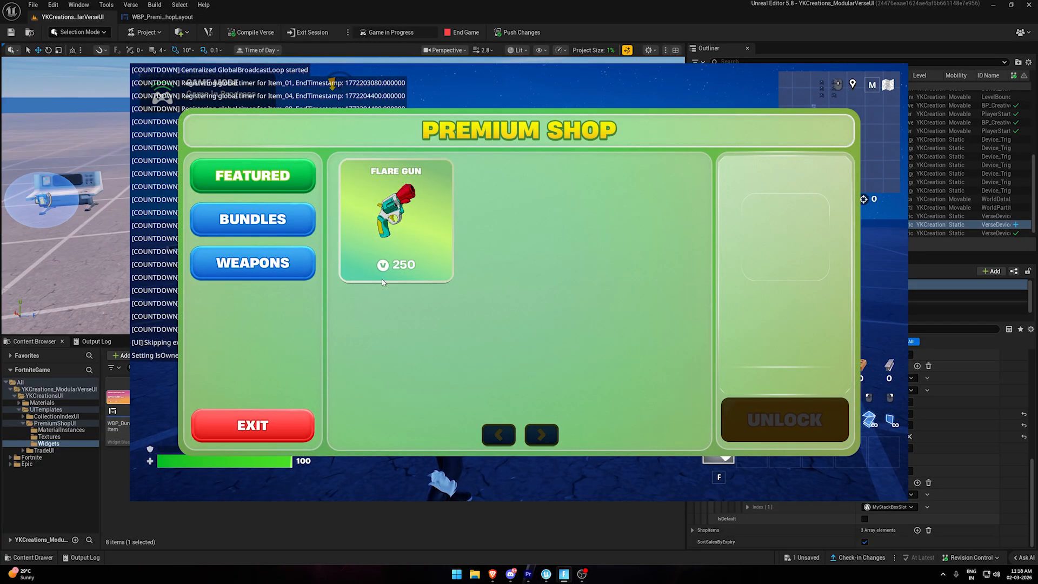
{"action": "left_click", "coordinate": [263, 264]}
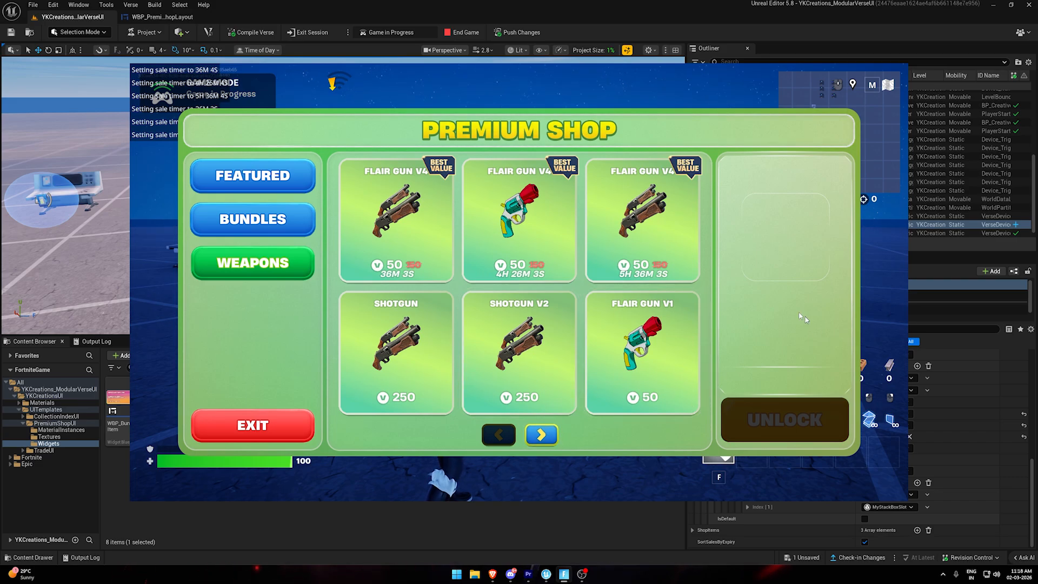
{"action": "left_click", "coordinate": [549, 442]}
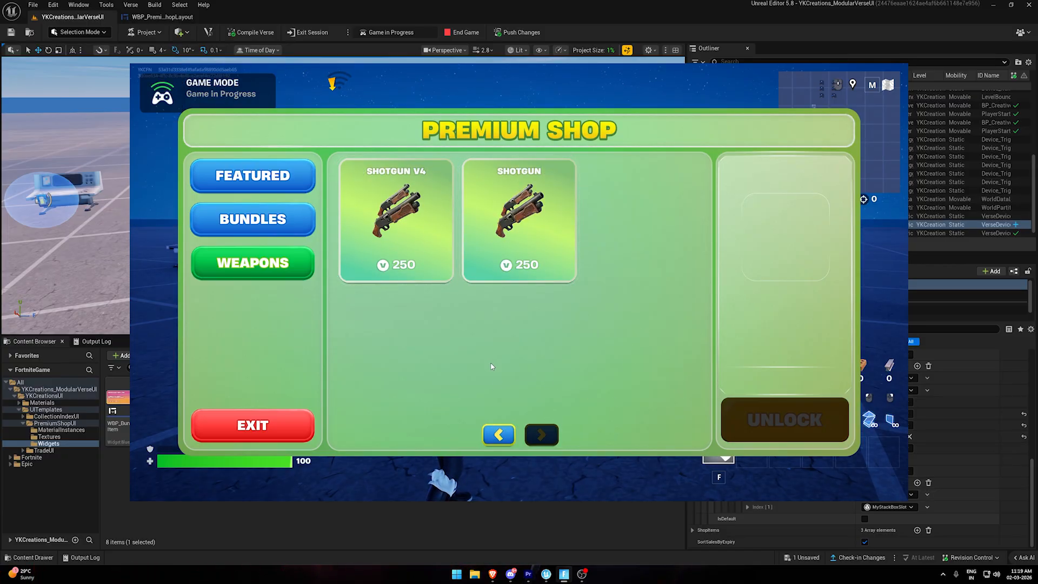
{"action": "left_click", "coordinate": [500, 436]}
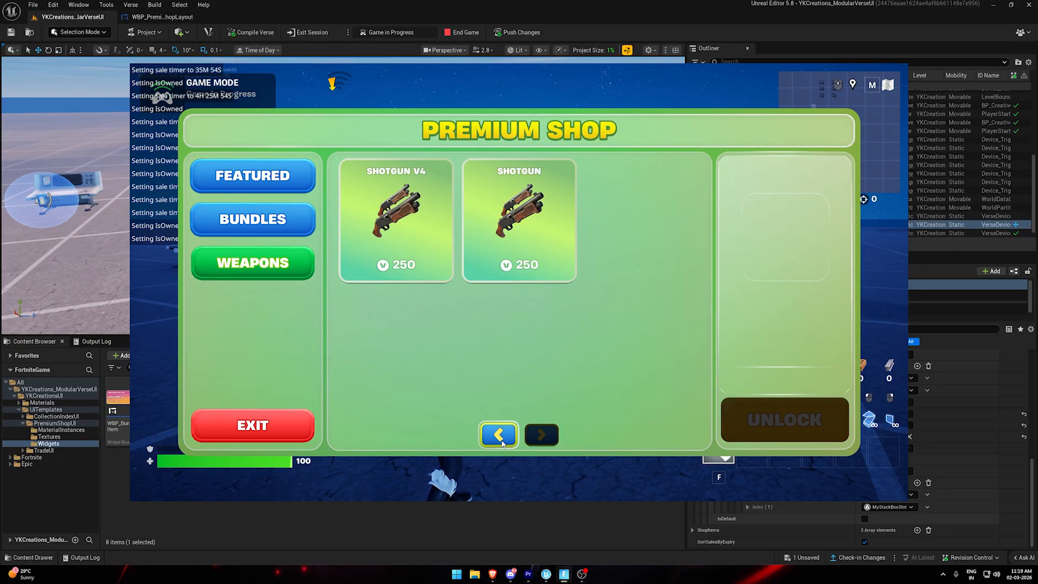
Compare pagination across the Featured and Bundles tabs, and page through the Weapons tab again.
{"action": "left_click", "coordinate": [252, 176]}
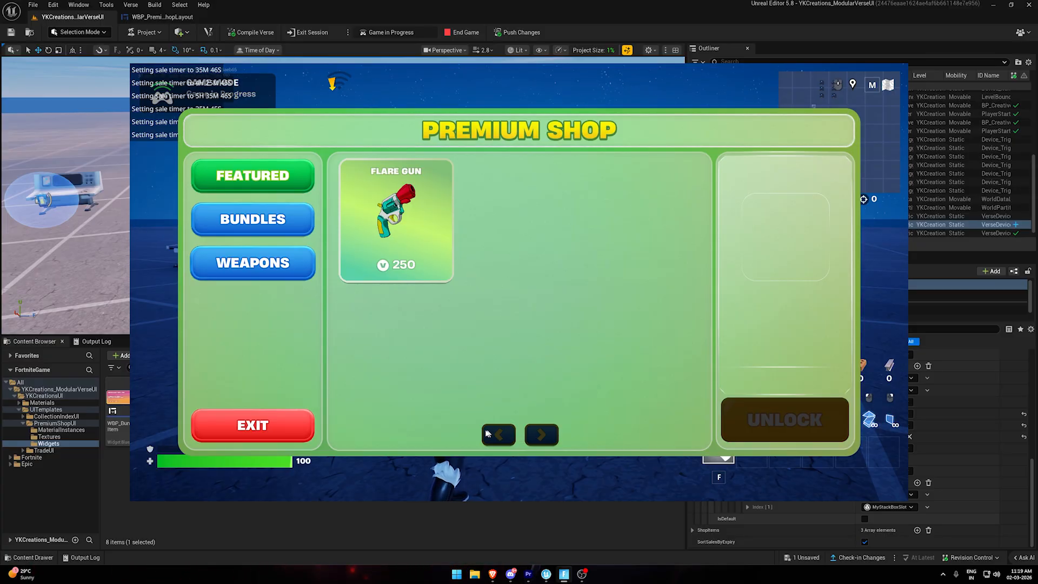
{"action": "left_click", "coordinate": [284, 218]}
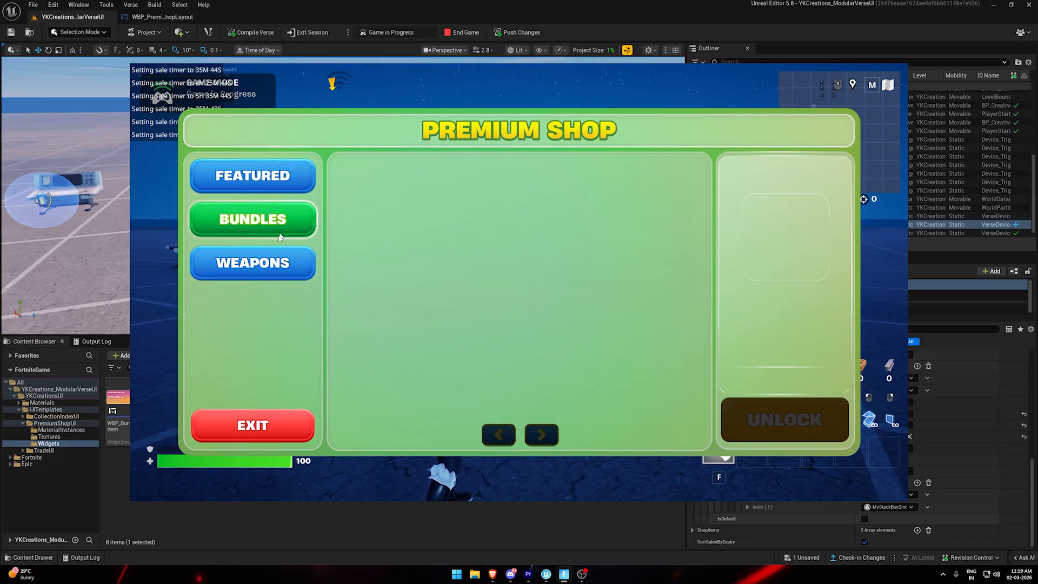
{"action": "left_click", "coordinate": [254, 263]}
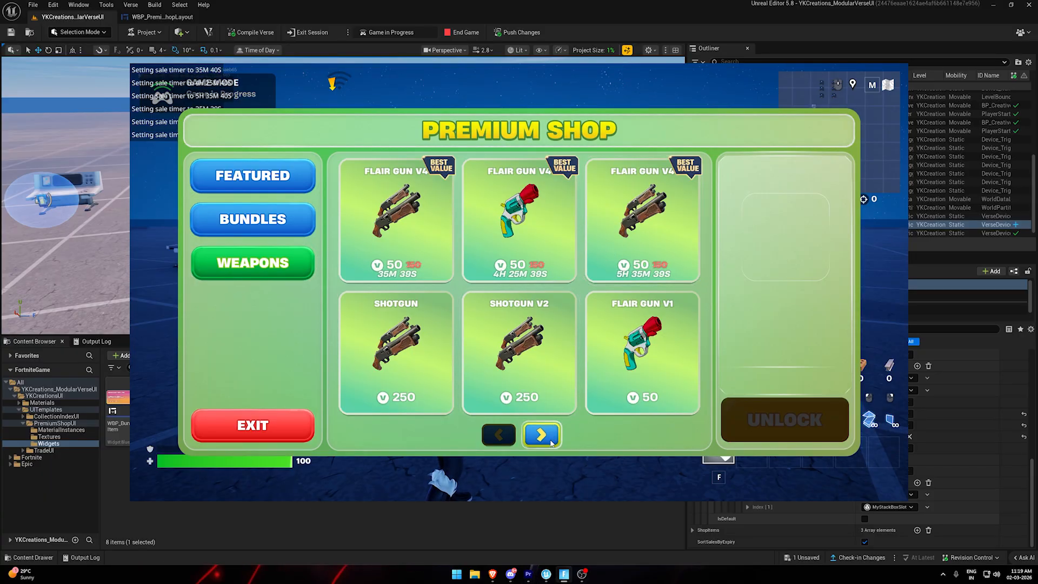
{"action": "left_click", "coordinate": [541, 435]}
{"action": "left_click", "coordinate": [497, 435]}
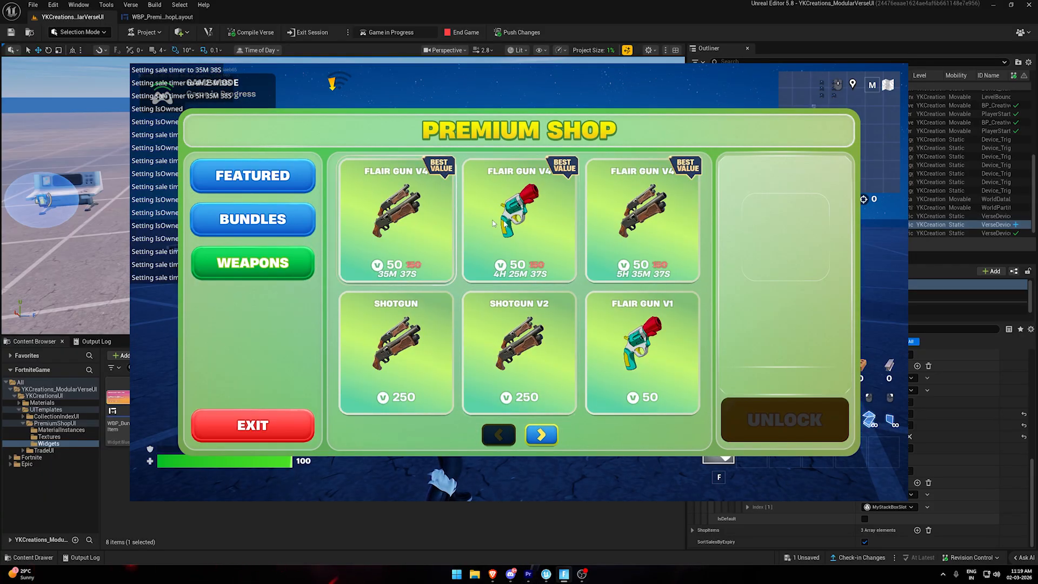
End the game and expand the third ShopItems entry, Index 2, of the premium shop device to examine its MyWeaponsTab settings.
{"action": "left_click", "coordinate": [464, 31]}
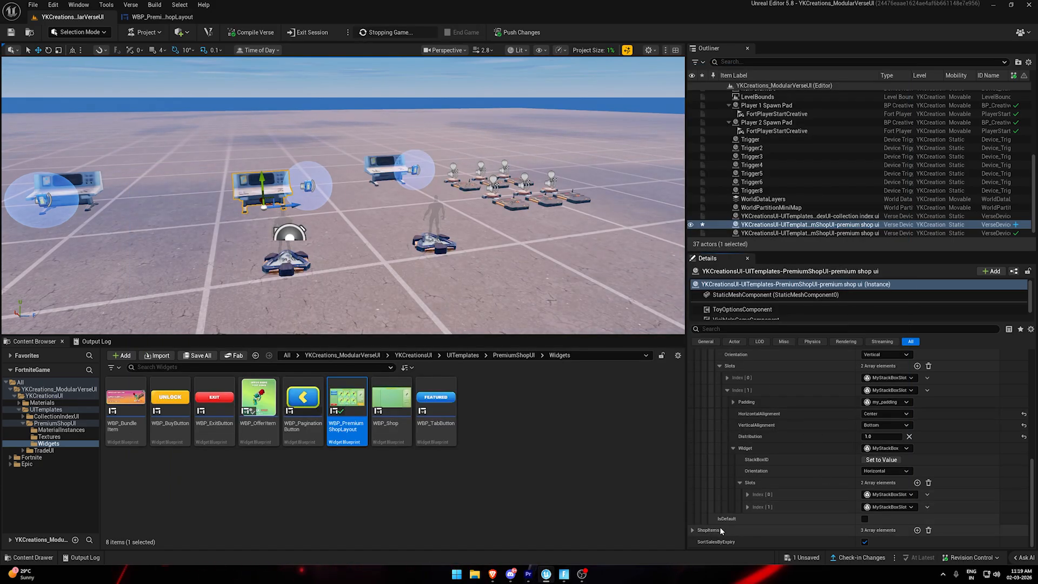
{"action": "left_click", "coordinate": [692, 531]}
{"action": "scroll", "coordinate": [697, 531], "scroll_direction": "down", "scroll_amount": 2}
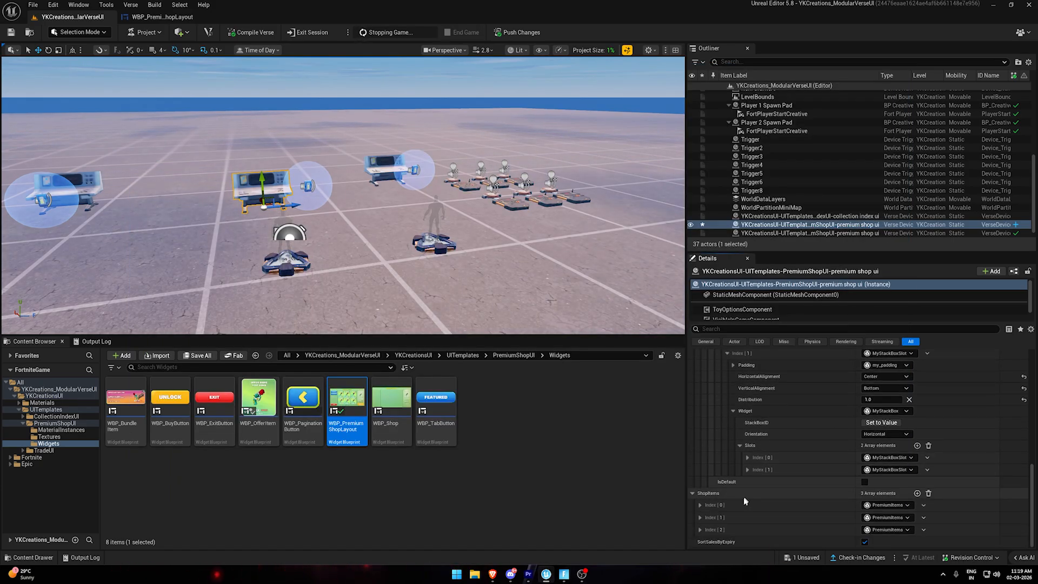
{"action": "left_click", "coordinate": [699, 530]}
{"action": "scroll", "coordinate": [854, 522], "scroll_direction": "down", "scroll_amount": 2}
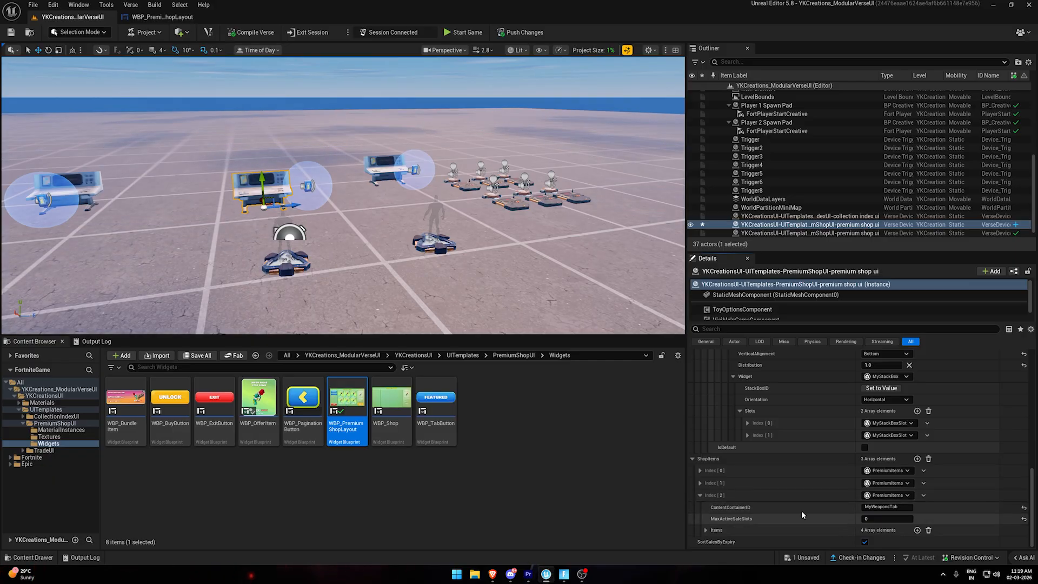
Start the game again from Fortnite's creative options and open the premium shop's Weapons tab.
{"action": "left_click", "coordinate": [564, 574]}
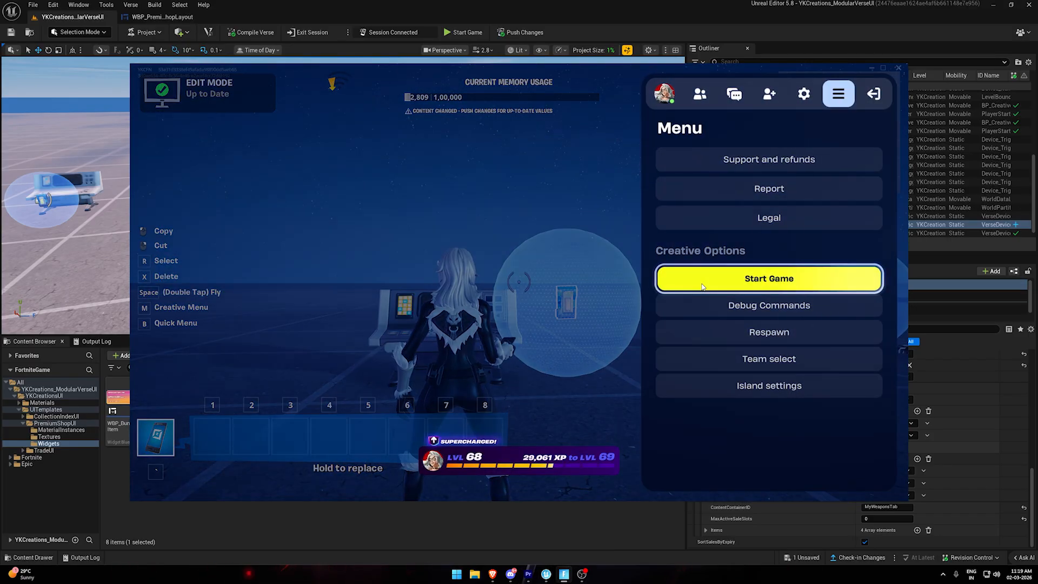
{"action": "left_click", "coordinate": [702, 287]}
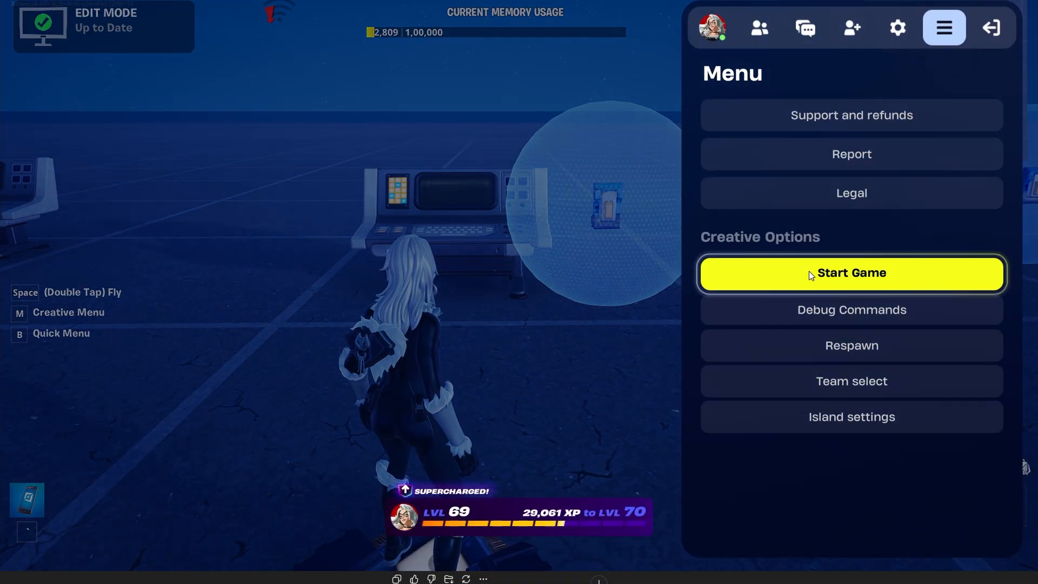
{"action": "left_click", "coordinate": [809, 271]}
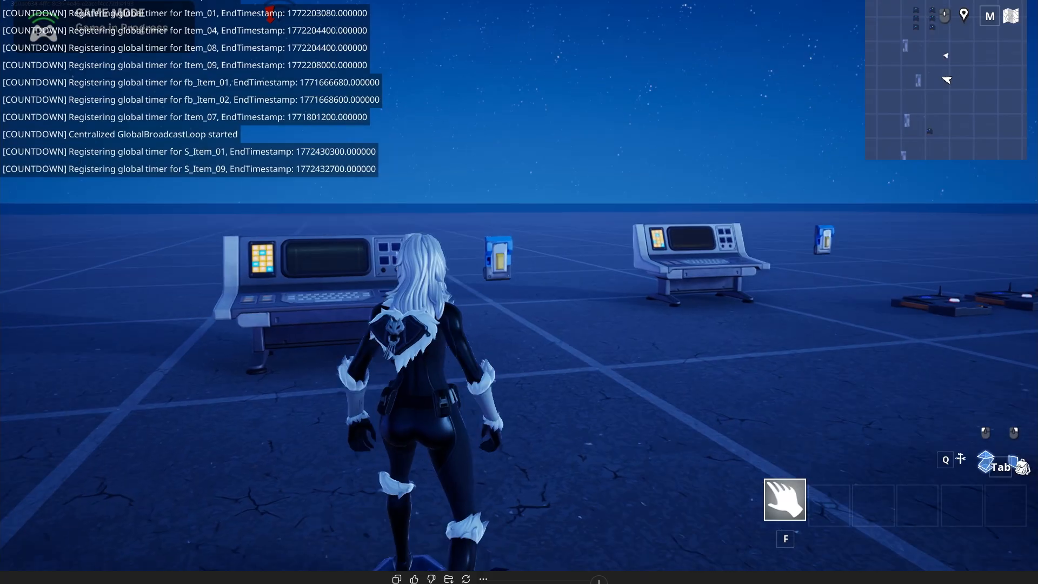
{"action": "key", "text": "w"}
{"action": "key", "text": "e"}
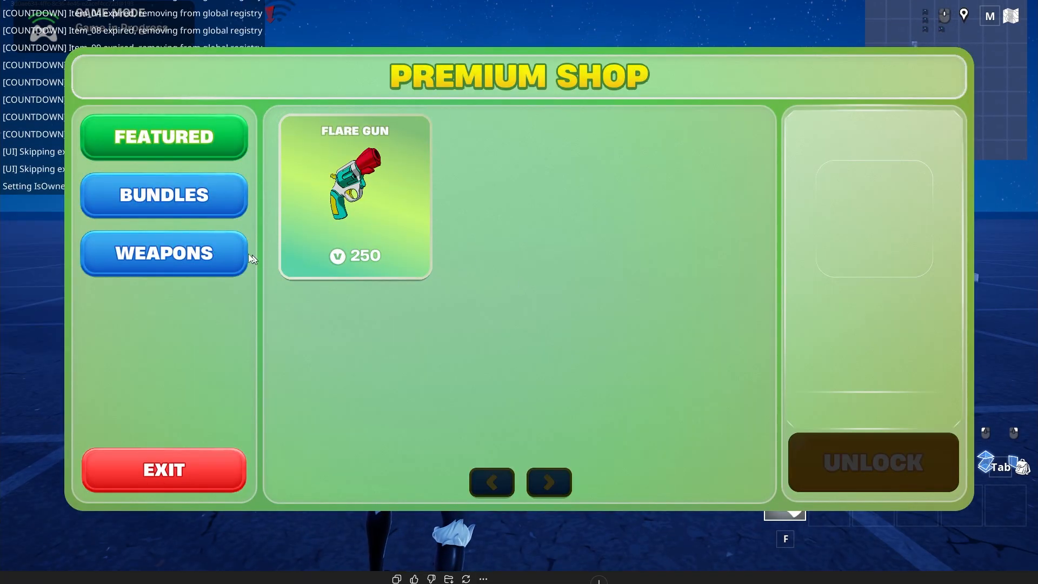
{"action": "left_click", "coordinate": [193, 255]}
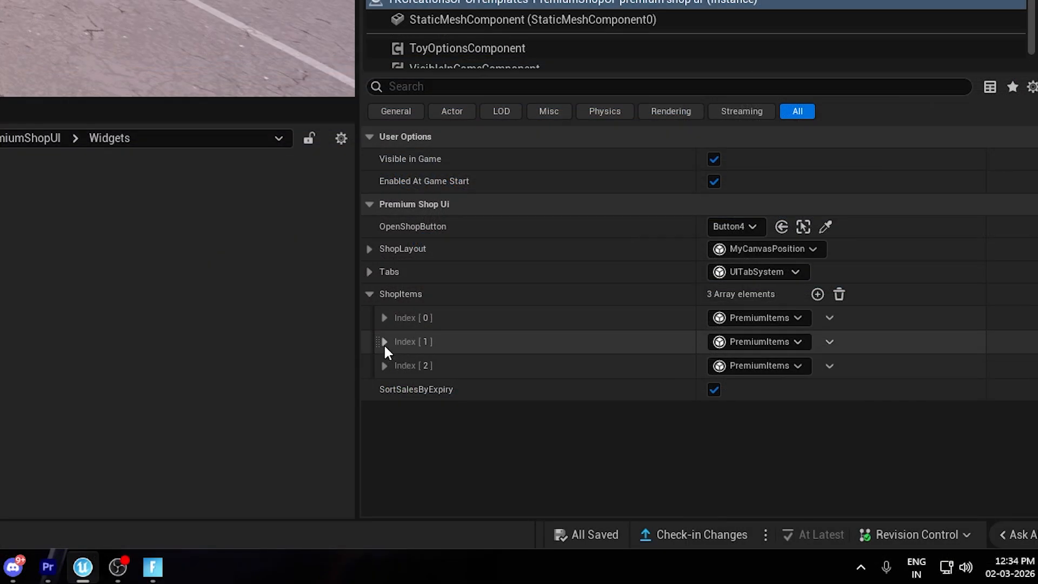
Examine the OfferList shop items entry, then expand the premium shop device's Bundles tab, Index 1, down to its page.
{"action": "left_click", "coordinate": [384, 342]}
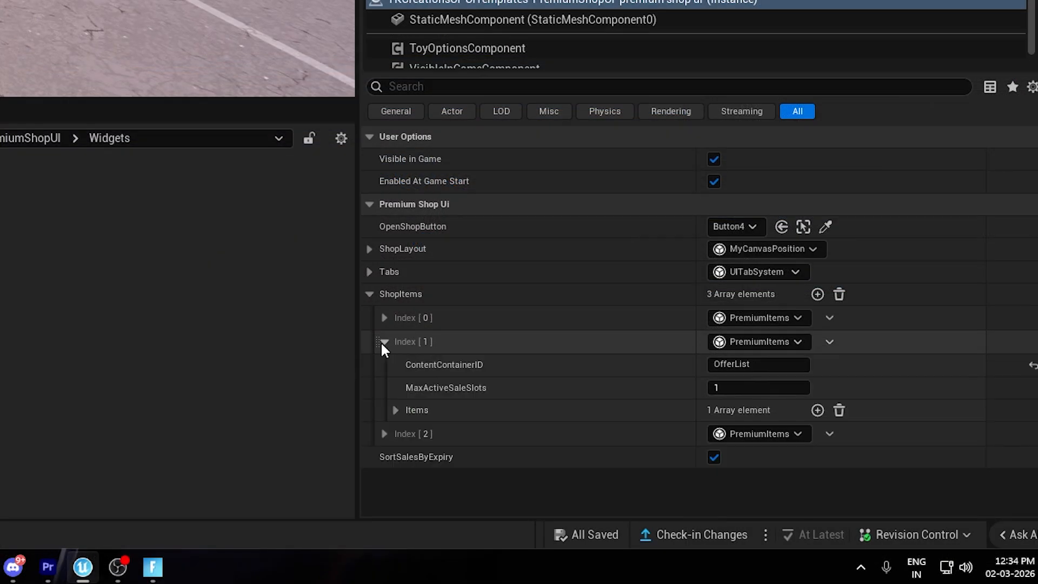
{"action": "left_click", "coordinate": [383, 342]}
{"action": "left_click", "coordinate": [369, 272]}
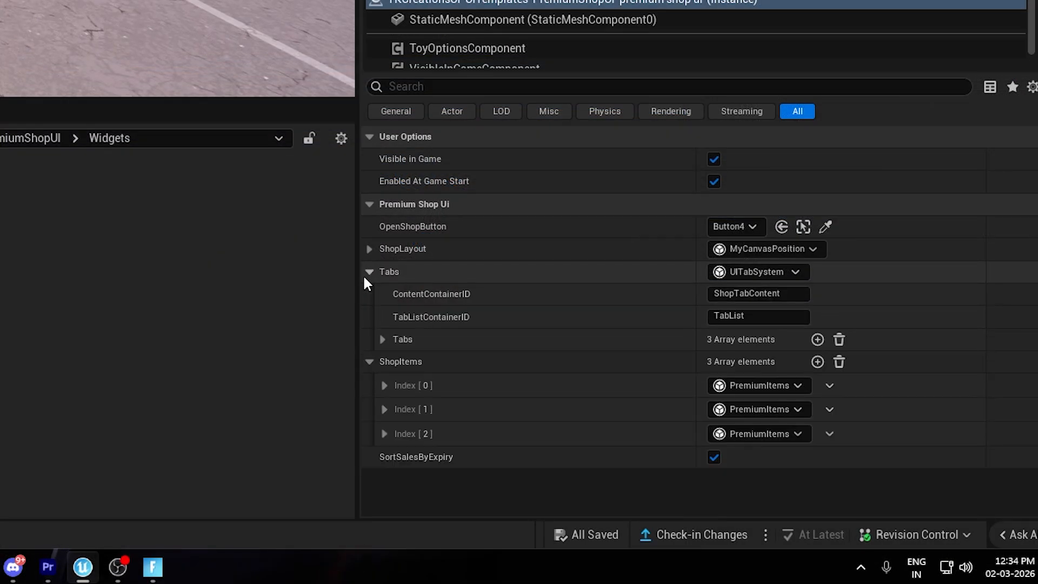
{"action": "left_click", "coordinate": [384, 339]}
{"action": "left_click", "coordinate": [398, 386]}
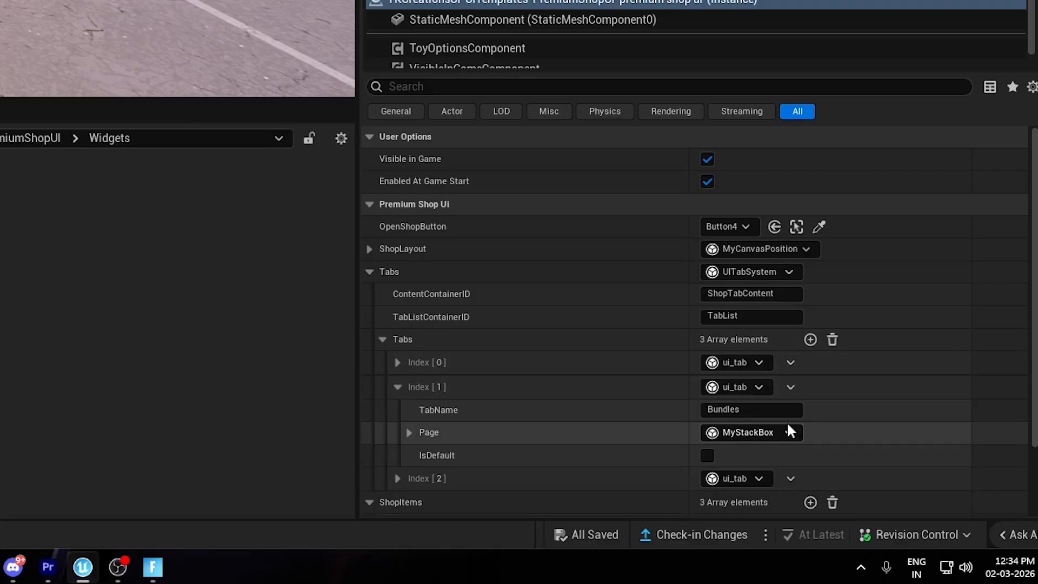
{"action": "left_click", "coordinate": [727, 409]}
{"action": "left_click_drag", "start_coordinate": [746, 415], "coordinate": [628, 417]}
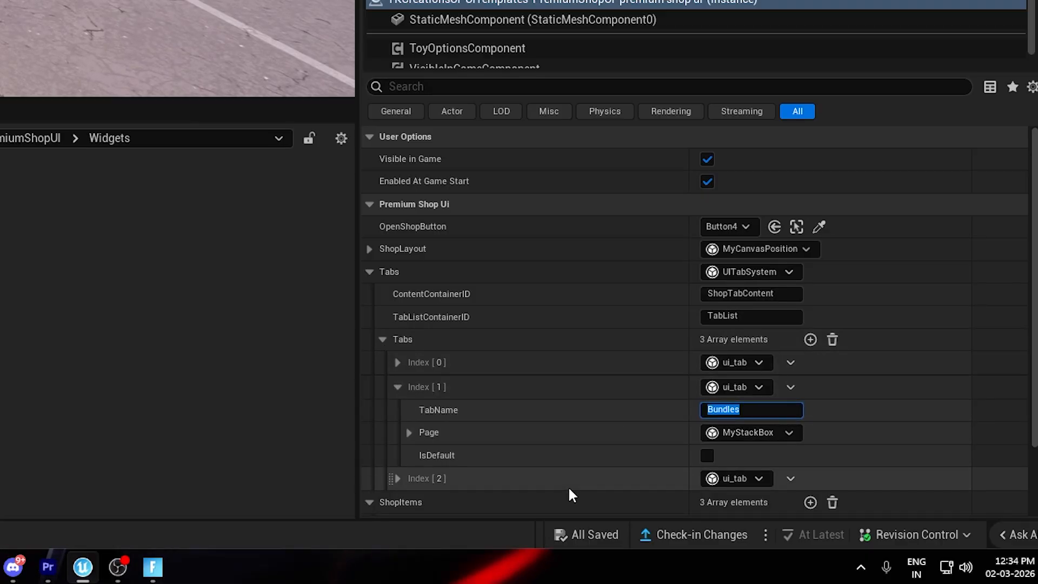
{"action": "left_click", "coordinate": [579, 456]}
Copy the ListContainerID BundleOfferList from the first slot of the Bundles page and collapse the tabs list.
{"action": "left_click", "coordinate": [421, 420]}
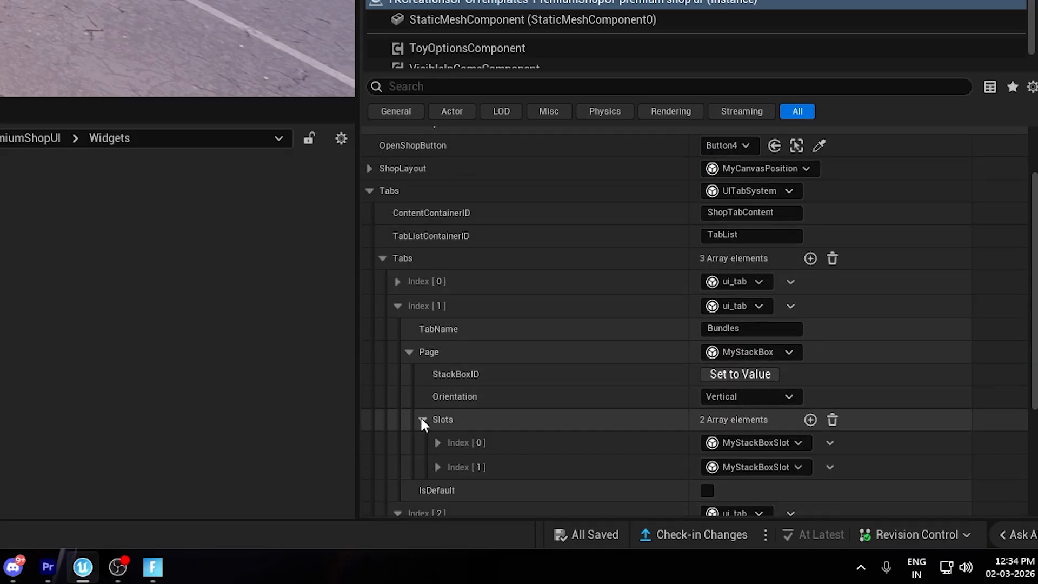
{"action": "left_click", "coordinate": [437, 442]}
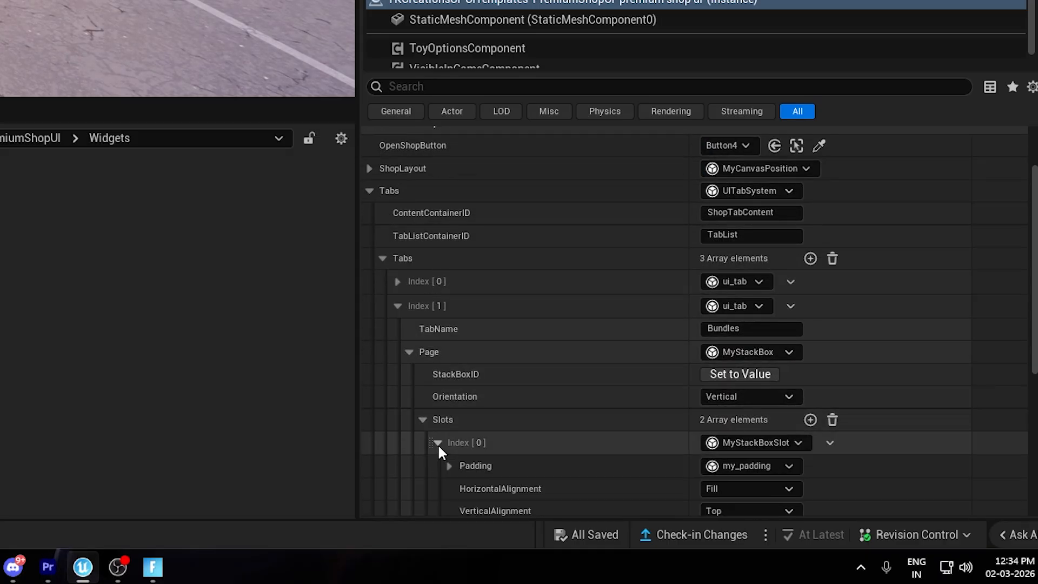
{"action": "scroll", "coordinate": [444, 432], "scroll_direction": "down", "scroll_amount": 3}
{"action": "left_click", "coordinate": [450, 449]}
{"action": "scroll", "coordinate": [487, 379], "scroll_direction": "down", "scroll_amount": 3}
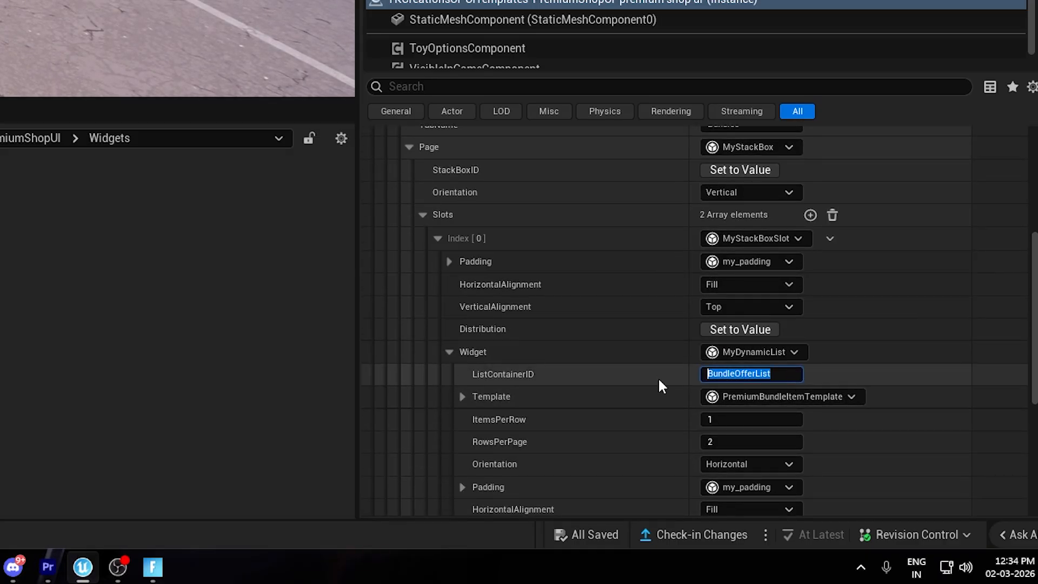
{"action": "left_click", "coordinate": [423, 214]}
{"action": "left_click", "coordinate": [398, 318]}
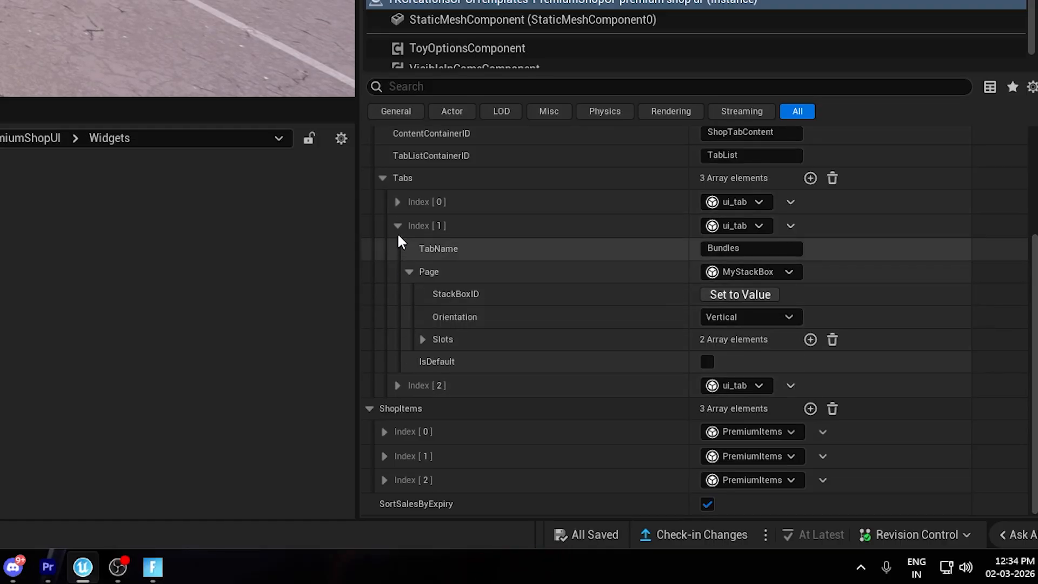
{"action": "left_click", "coordinate": [385, 180]}
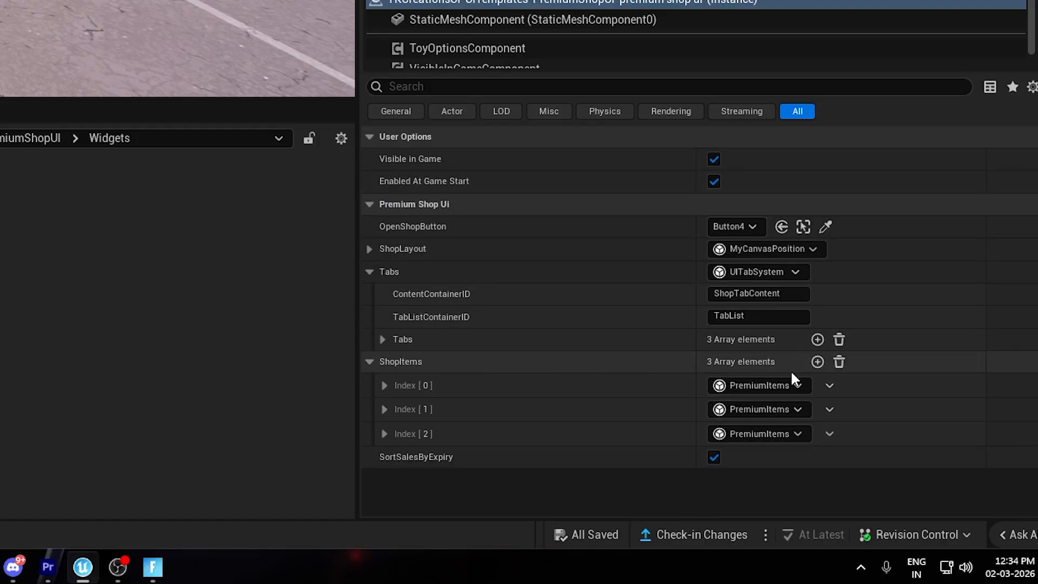
Add a fourth ShopItems entry, Index 3, and set its ContentContainerID to BundleOfferList.
{"action": "left_click", "coordinate": [818, 361]}
{"action": "right_click_drag", "start_coordinate": [623, 413], "coordinate": [623, 334]}
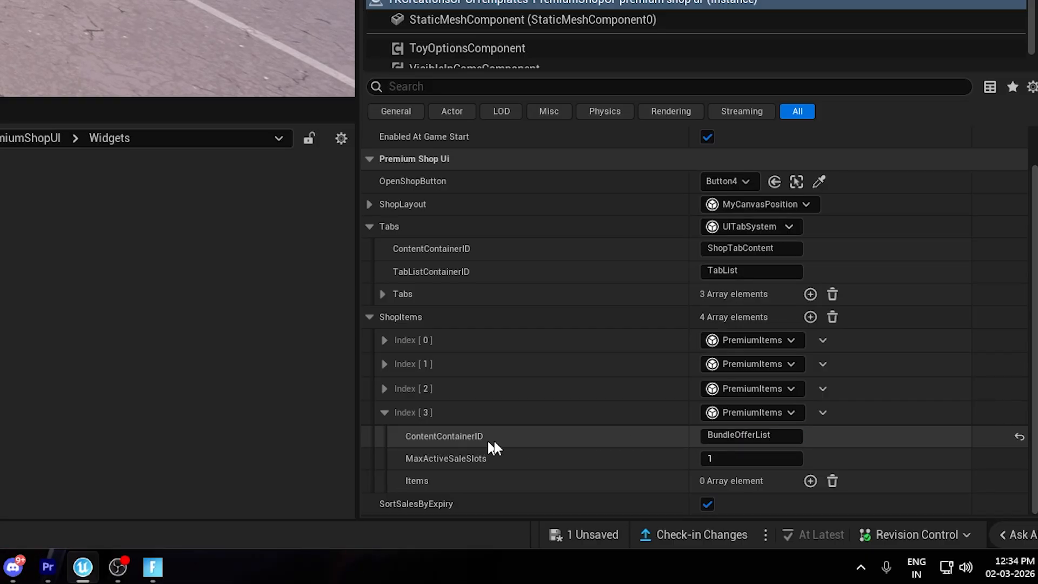
{"action": "left_click_drag", "start_coordinate": [773, 436], "coordinate": [702, 437]}
{"action": "left_click", "coordinate": [587, 456]}
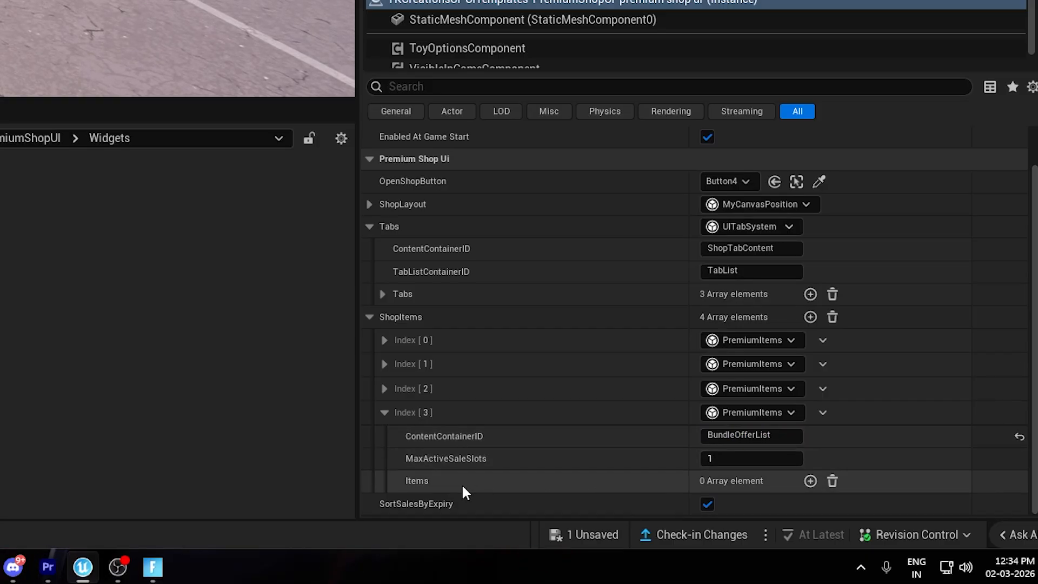
Add an item of type bundle_shop_item to the BundleOfferList entry and review its properties.
{"action": "left_click", "coordinate": [810, 481]}
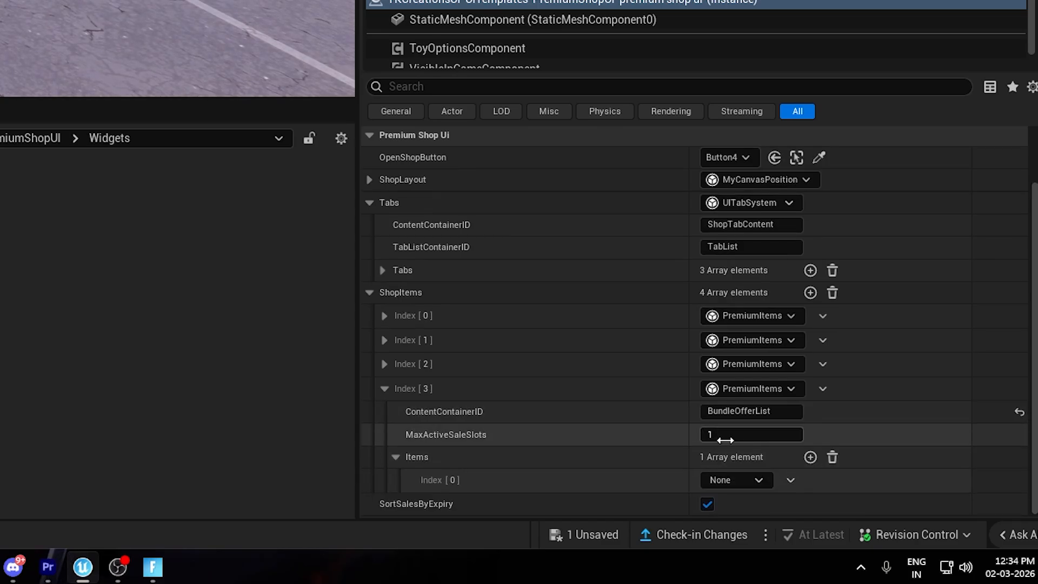
{"action": "left_click", "coordinate": [736, 480]}
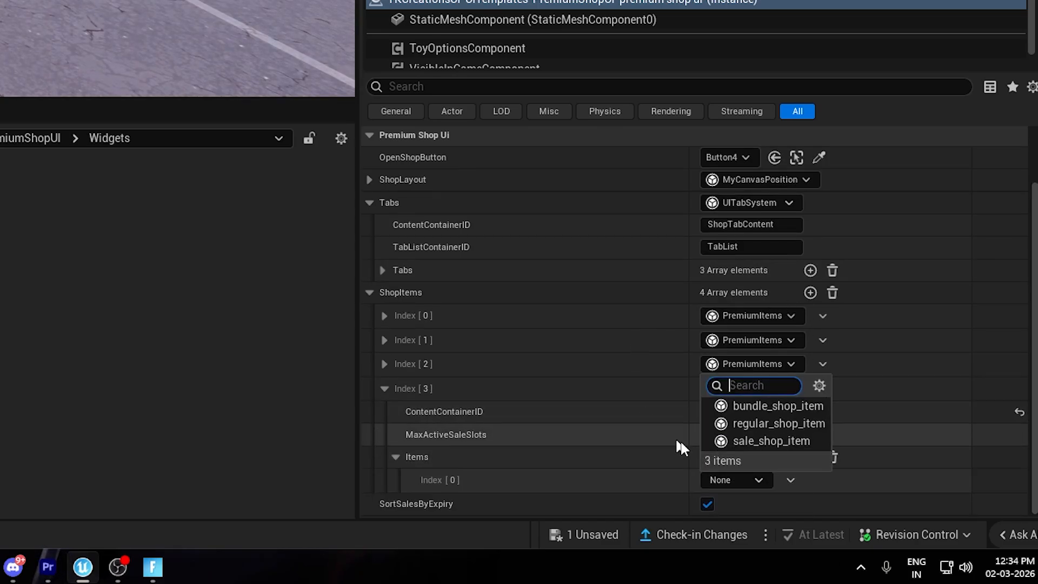
{"action": "left_click", "coordinate": [758, 407]}
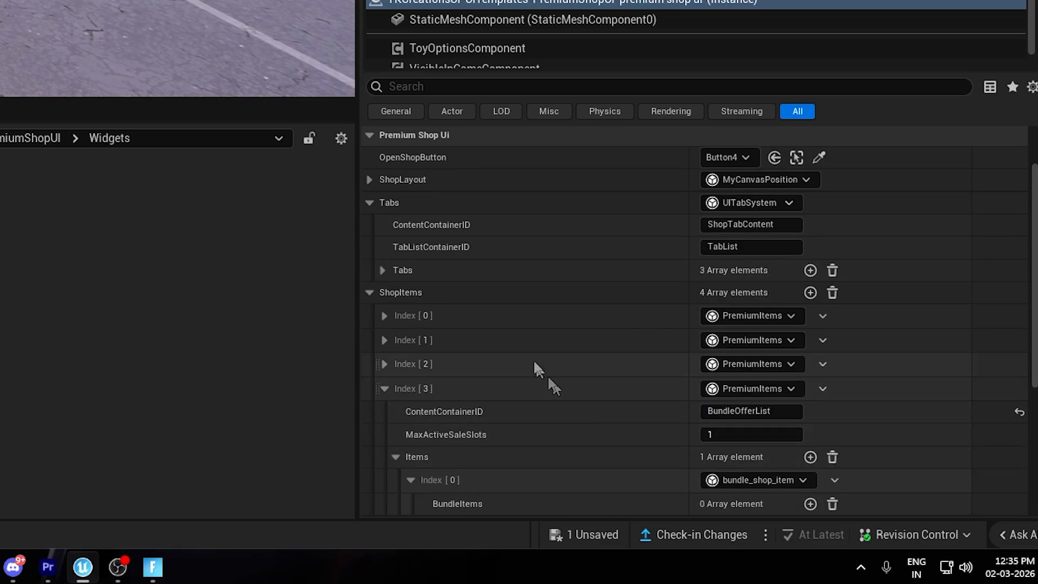
{"action": "scroll", "coordinate": [533, 362], "scroll_direction": "down", "scroll_amount": 5}
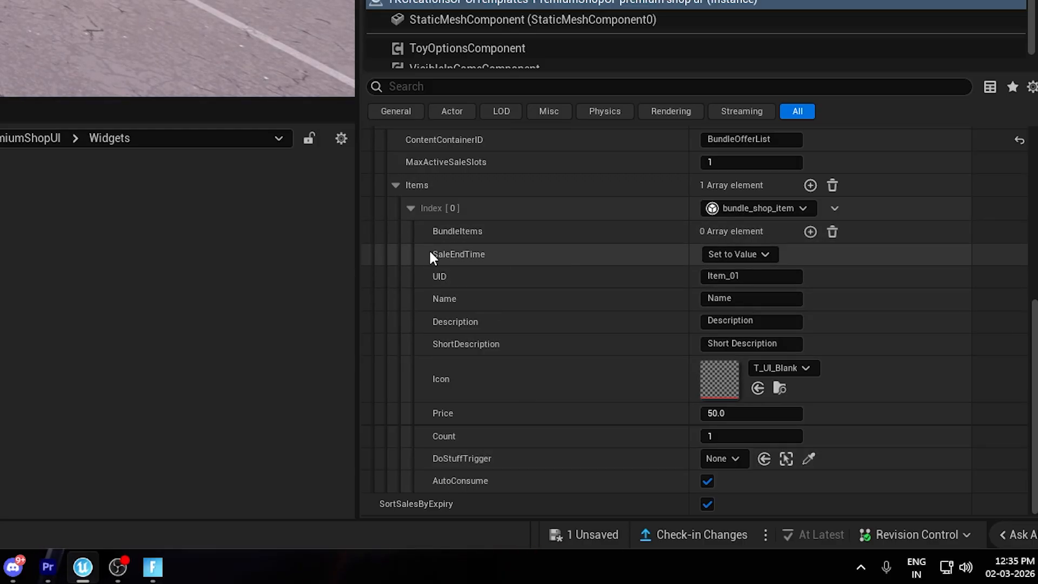
{"action": "scroll", "coordinate": [528, 216], "scroll_direction": "down", "scroll_amount": 1}
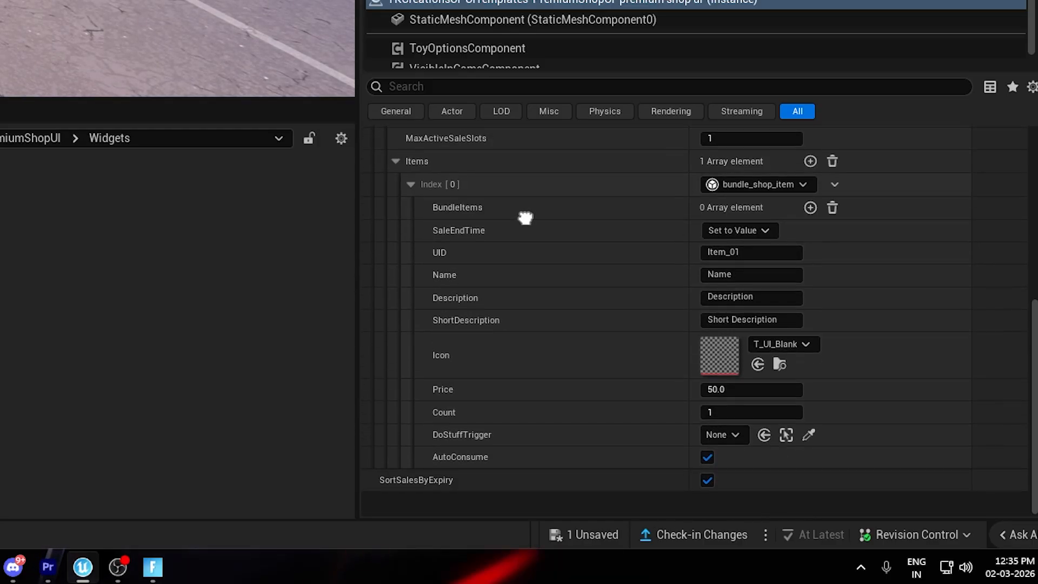
{"action": "scroll", "coordinate": [556, 250], "scroll_direction": "up", "scroll_amount": 1}
Set the bundle item's SaleEndTime to a custom_datetime, examine its date and timezone fields, and clear the value again.
{"action": "left_click", "coordinate": [742, 254]}
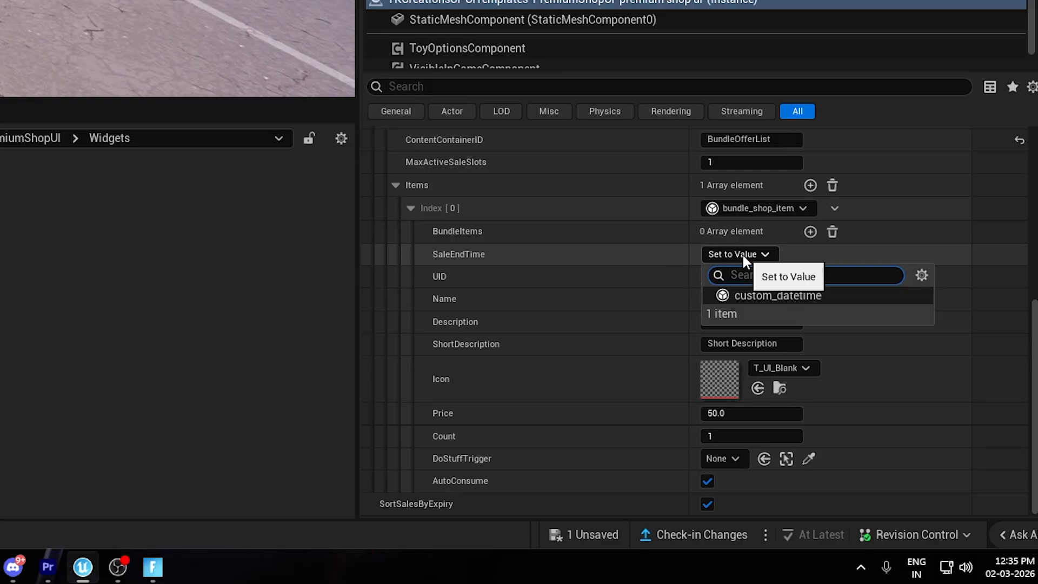
{"action": "left_click", "coordinate": [725, 295]}
{"action": "left_click", "coordinate": [423, 254]}
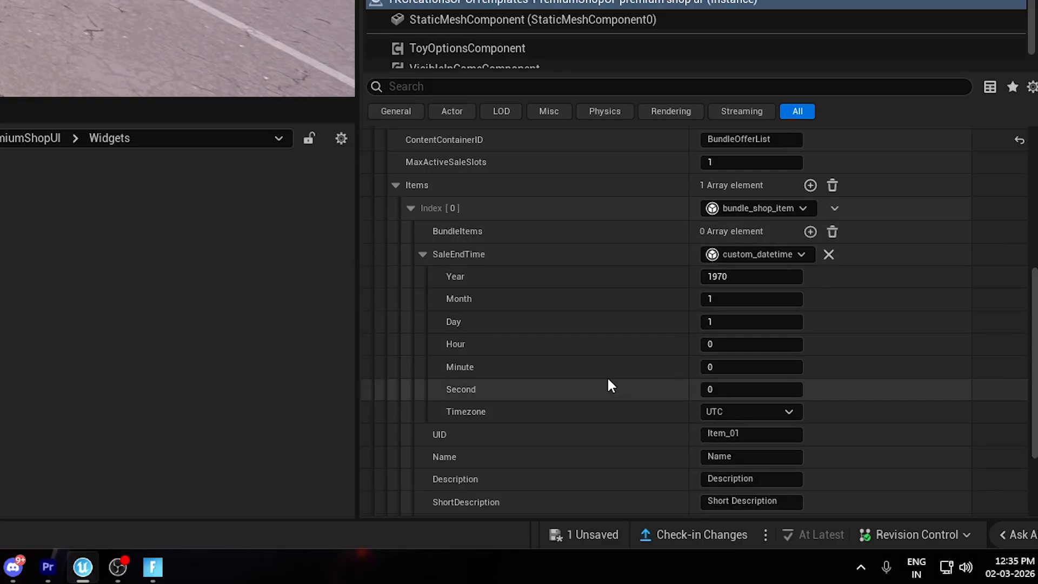
{"action": "left_click", "coordinate": [828, 255]}
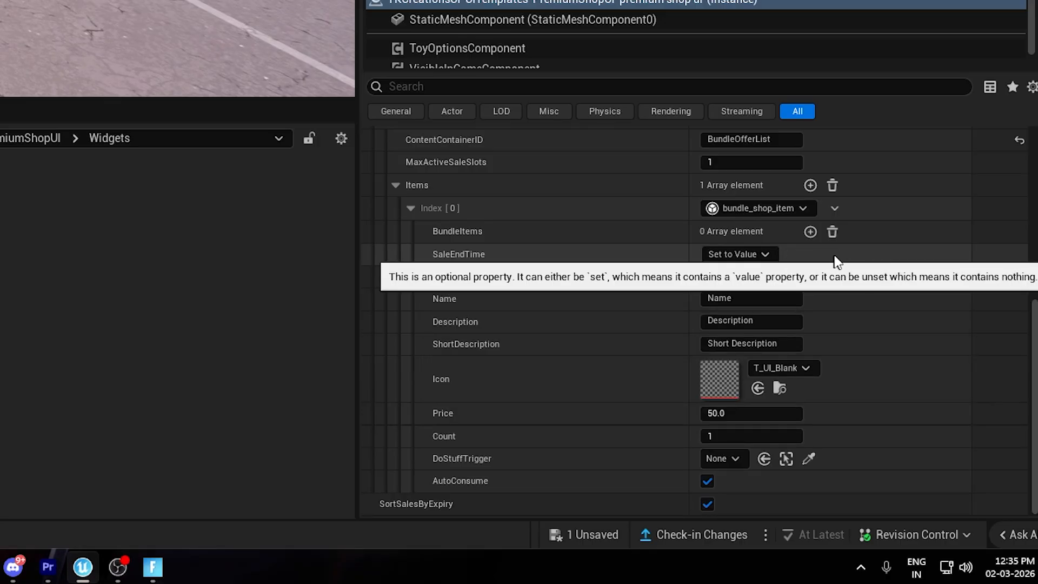
Set the bundle item's UID to B_Item_01, its name to Mega Weapon Bundle and its icon to Bundle_Icon.
{"action": "scroll", "coordinate": [583, 280], "scroll_direction": "down", "scroll_amount": 1}
{"action": "scroll", "coordinate": [583, 280], "scroll_direction": "up", "scroll_amount": 1}
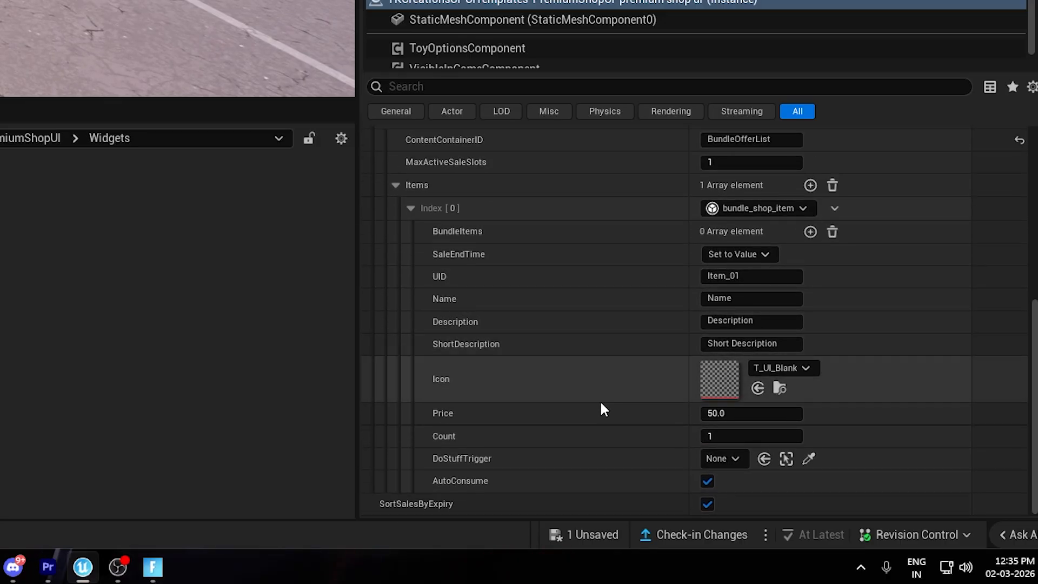
{"action": "left_click", "coordinate": [695, 276]}
{"action": "type", "text": "B_"}
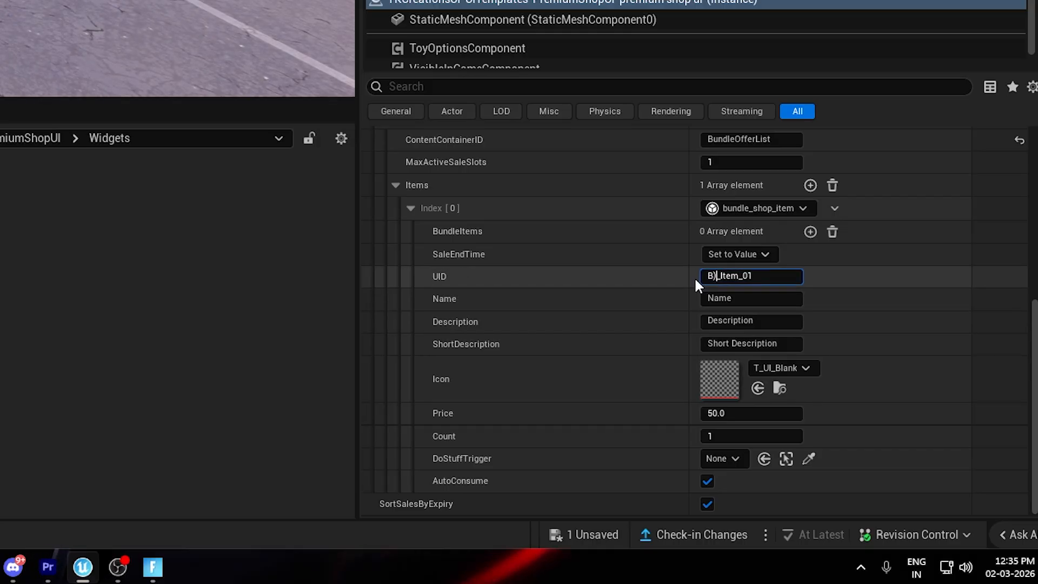
{"action": "key", "text": "Tab"}
{"action": "type", "text": "Mega Weapon Bundle"}
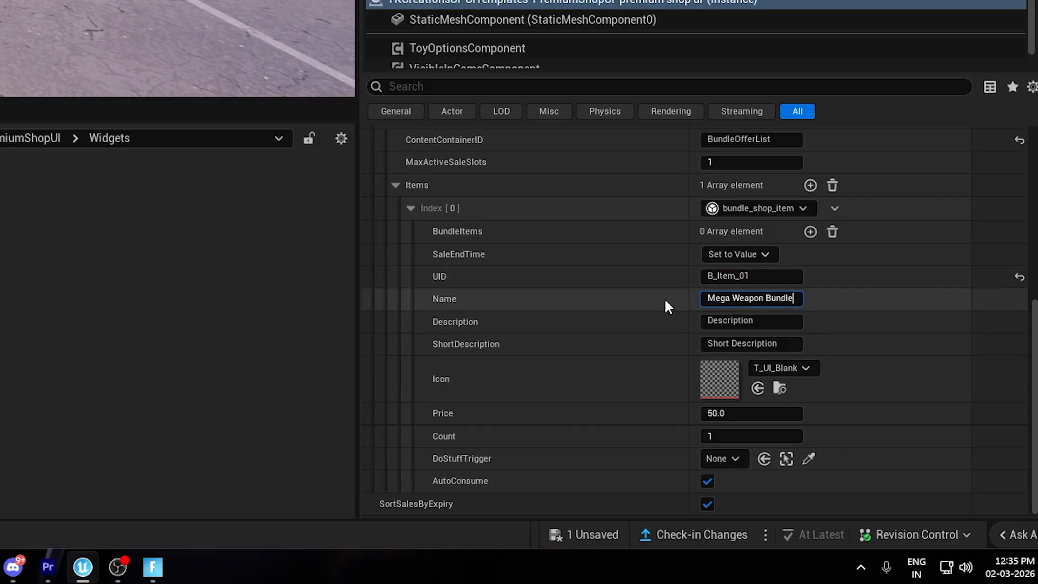
{"action": "key", "text": "Return"}
{"action": "left_click", "coordinate": [757, 388]}
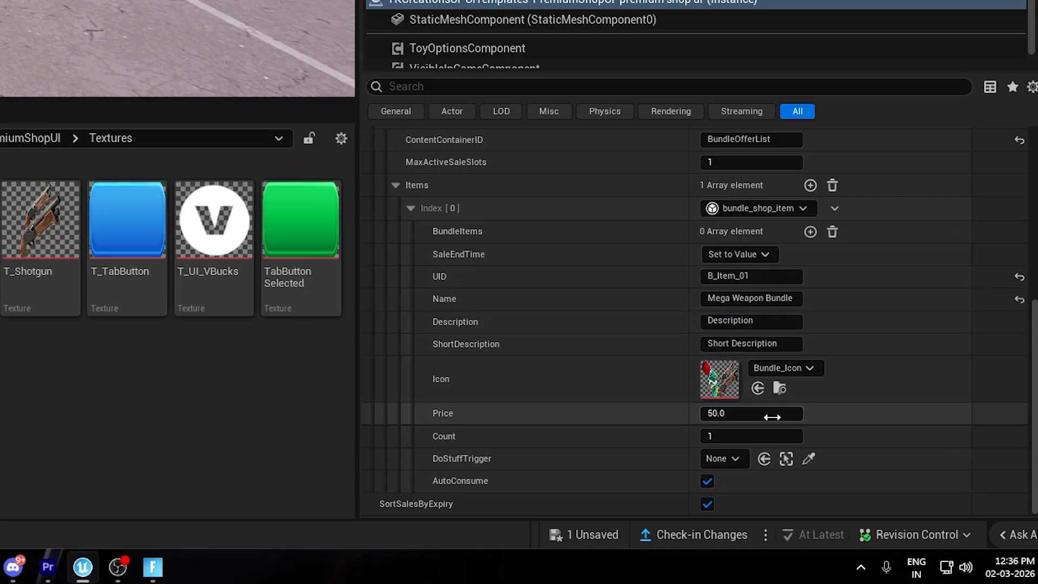
{"action": "left_click", "coordinate": [591, 411]}
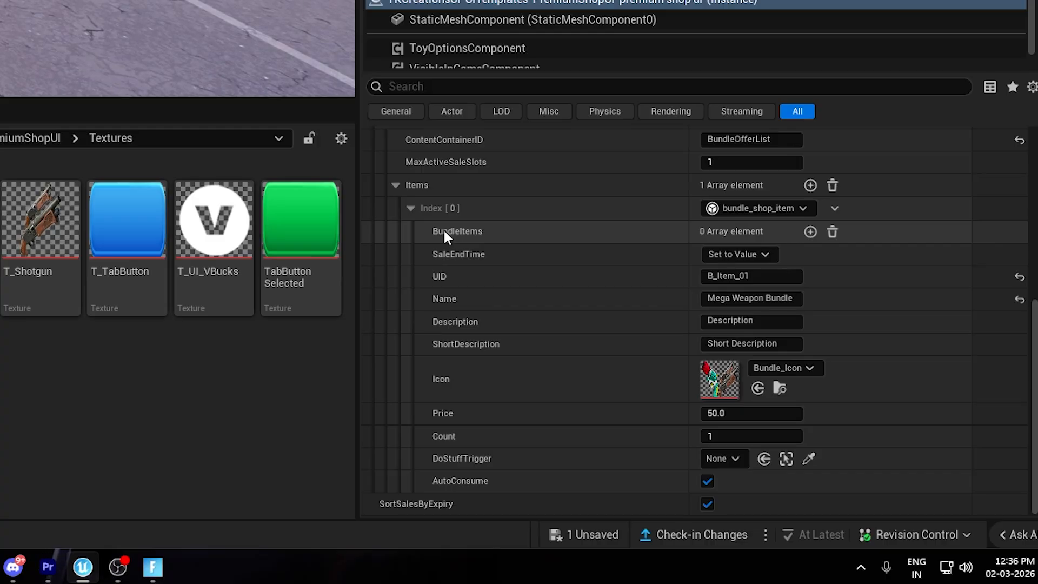
Add two bundle_entry elements to the bundle item's BundleItems and collapse the first one.
{"action": "left_click", "coordinate": [810, 231]}
{"action": "left_click", "coordinate": [810, 231]}
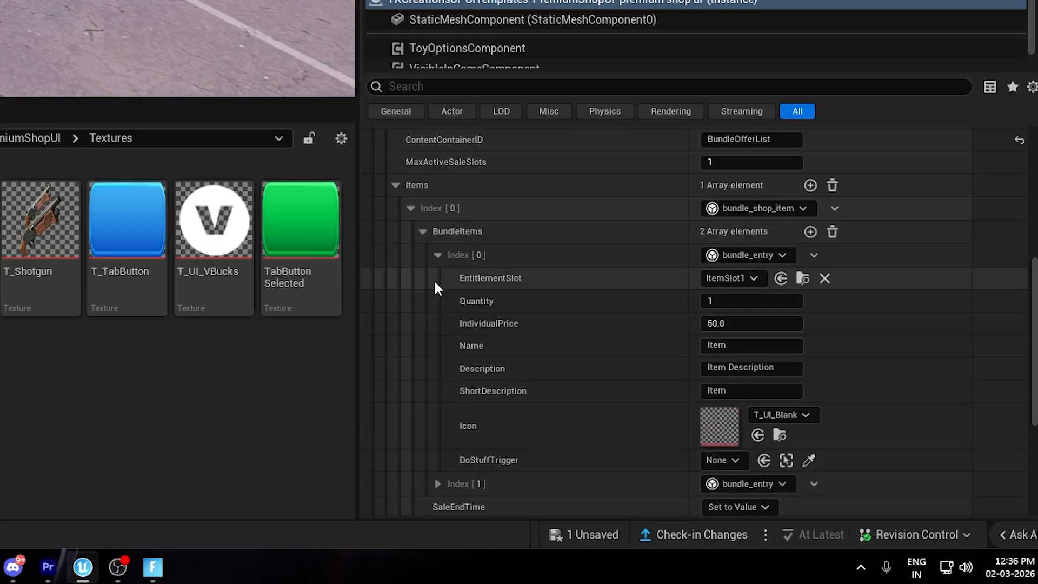
{"action": "left_click", "coordinate": [438, 254]}
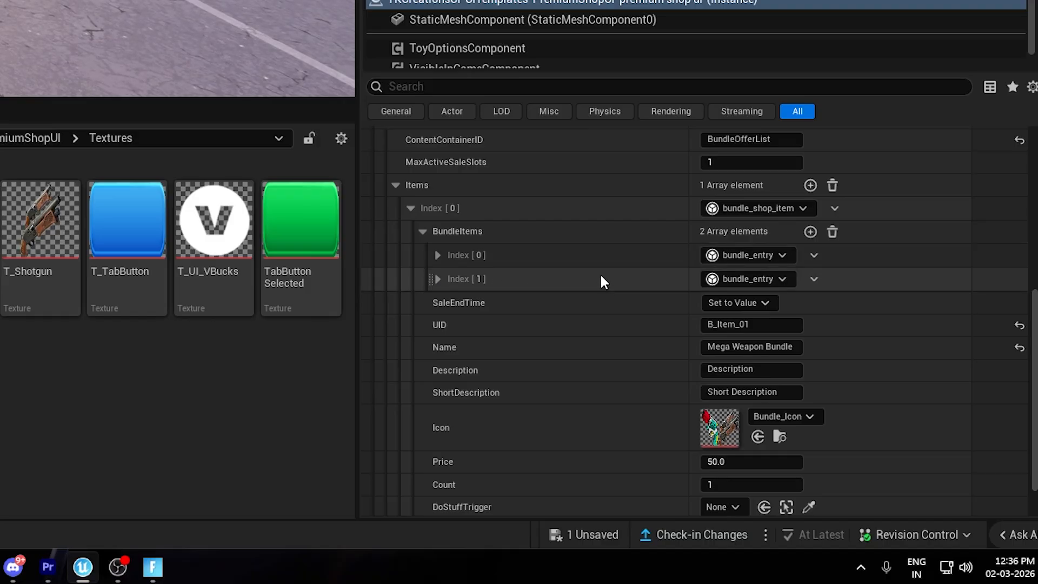
Expand the first regular item of the MyWeaponsTab entry and examine its entitlement slot and other properties.
{"action": "right_click_drag", "start_coordinate": [550, 167], "coordinate": [520, 462]}
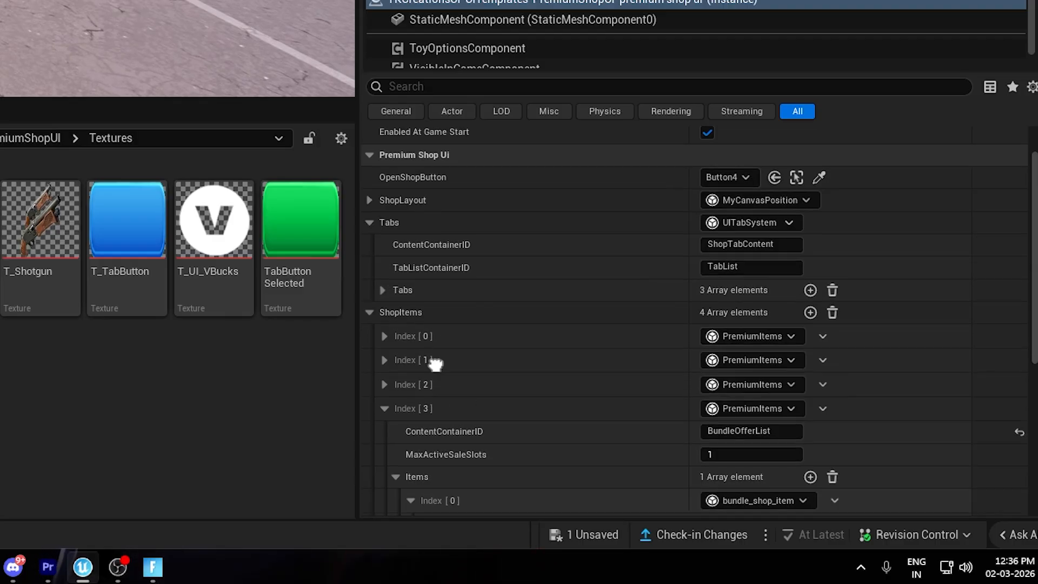
{"action": "scroll", "coordinate": [461, 370], "scroll_direction": "down", "scroll_amount": 5}
{"action": "scroll", "coordinate": [561, 325], "scroll_direction": "down", "scroll_amount": 2}
{"action": "scroll", "coordinate": [380, 250], "scroll_direction": "up", "scroll_amount": 4}
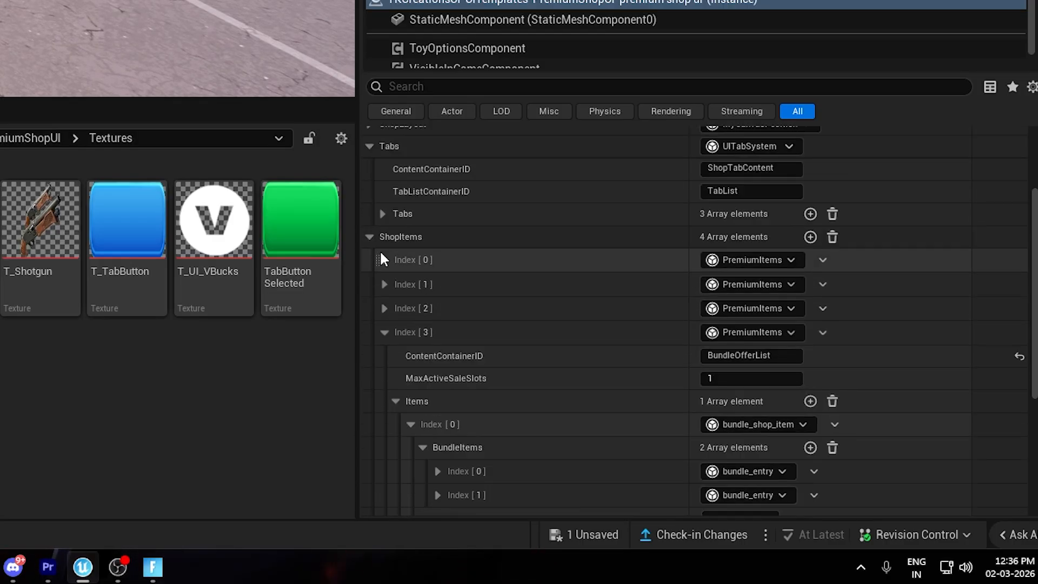
{"action": "left_click", "coordinate": [384, 254]}
{"action": "left_click", "coordinate": [395, 323]}
{"action": "scroll", "coordinate": [409, 258], "scroll_direction": "down", "scroll_amount": 3}
{"action": "left_click", "coordinate": [410, 253]}
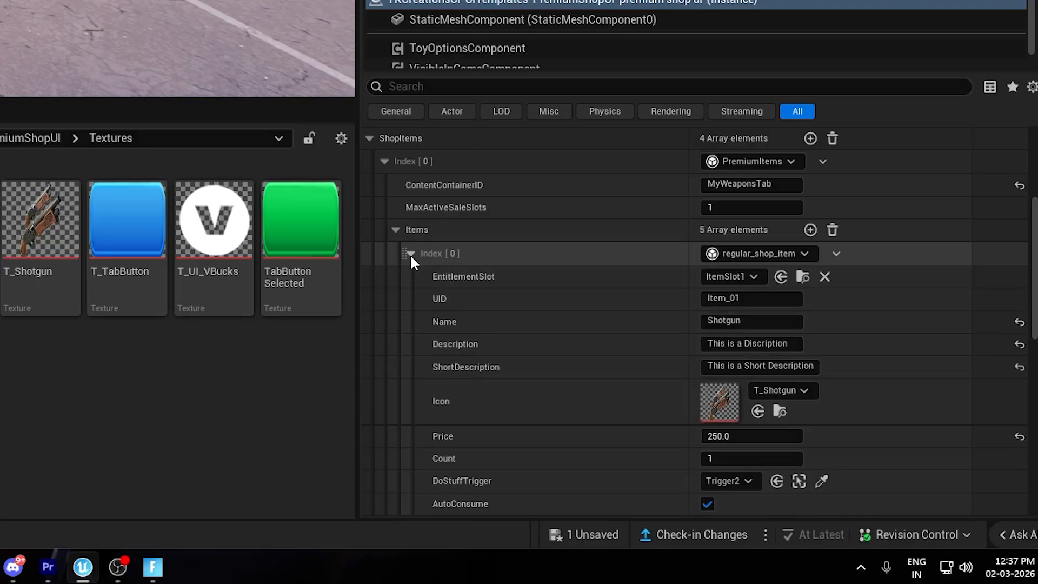
{"action": "right_click_drag", "start_coordinate": [527, 303], "coordinate": [498, 203]}
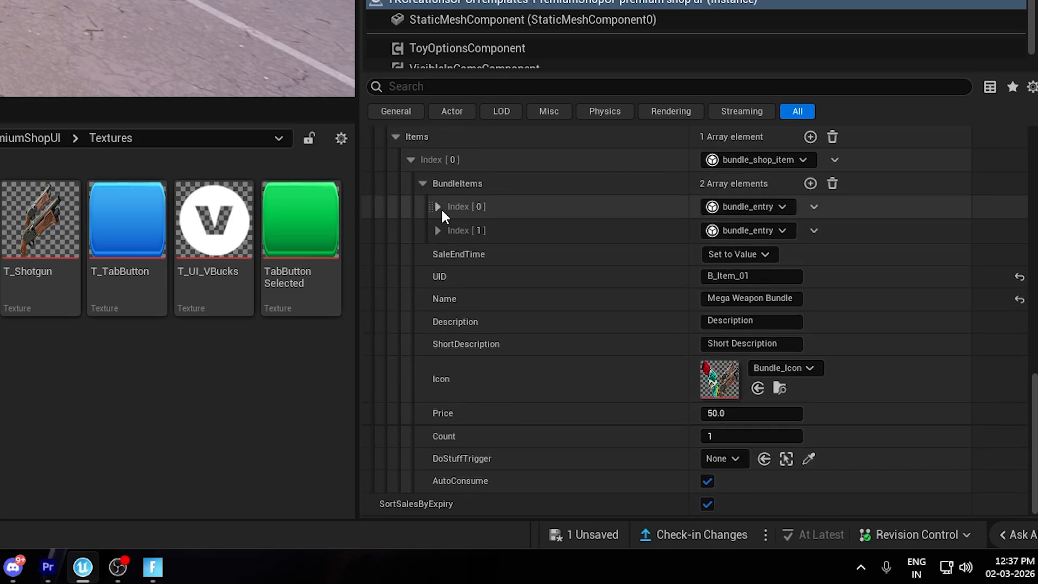
Copy the shotgun item's price of 250.0 into the IndividualPrice of the first bundle entry.
{"action": "left_click", "coordinate": [438, 206]}
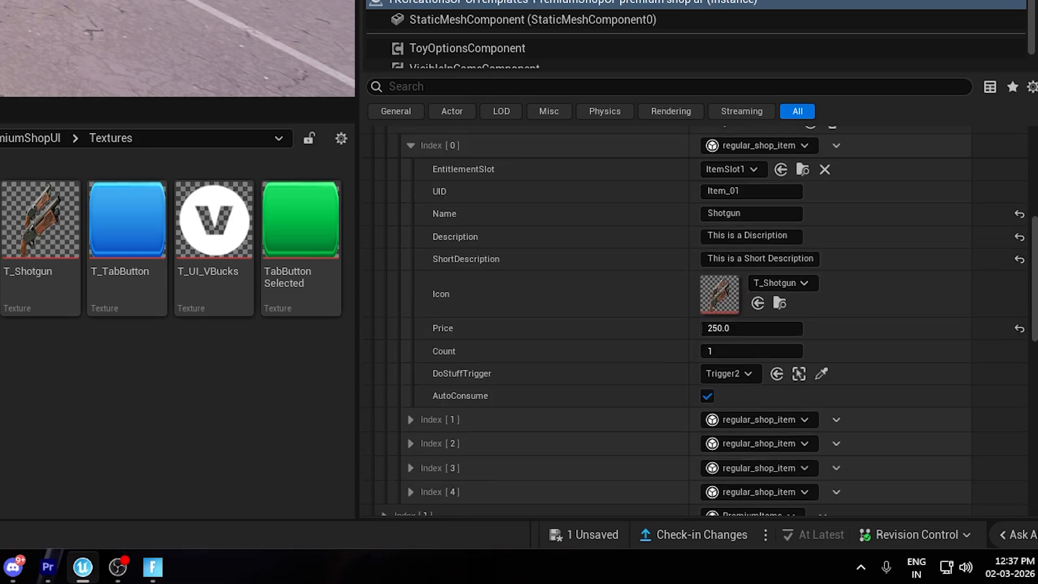
{"action": "scroll", "coordinate": [744, 420], "scroll_direction": "up", "scroll_amount": 3}
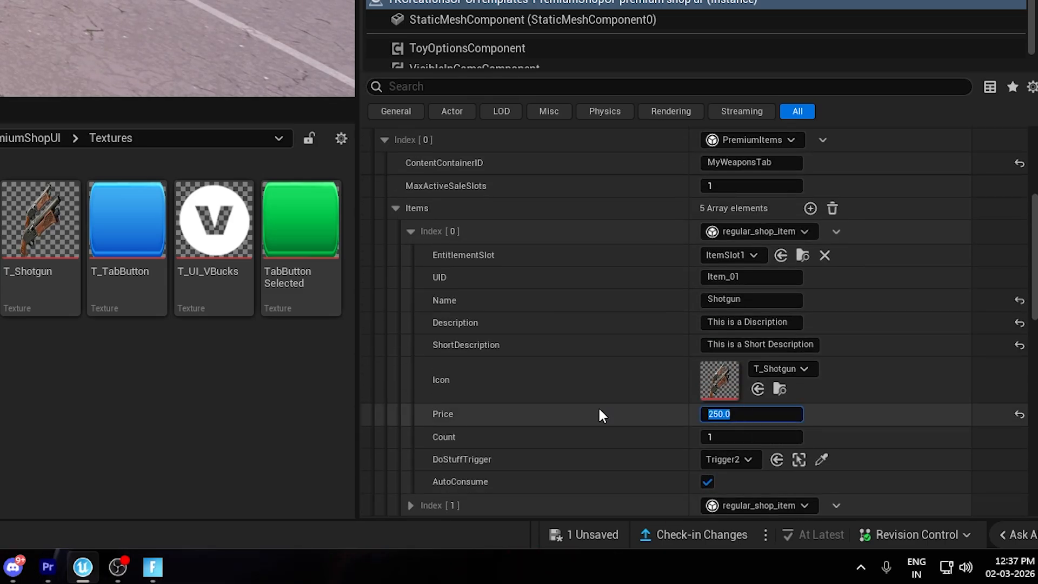
{"action": "left_click", "coordinate": [563, 373]}
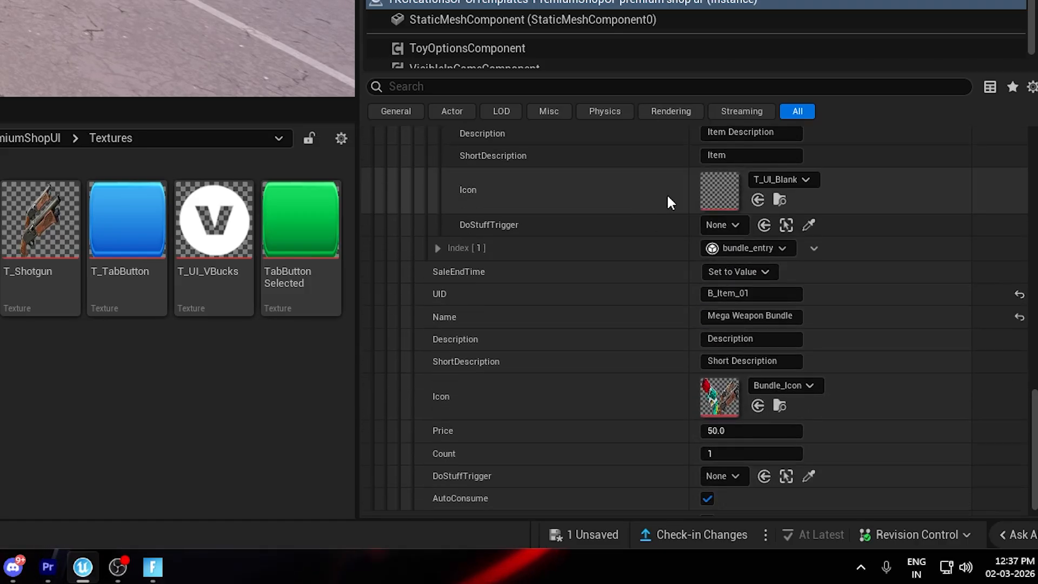
{"action": "scroll", "coordinate": [667, 203], "scroll_direction": "up", "scroll_amount": 4}
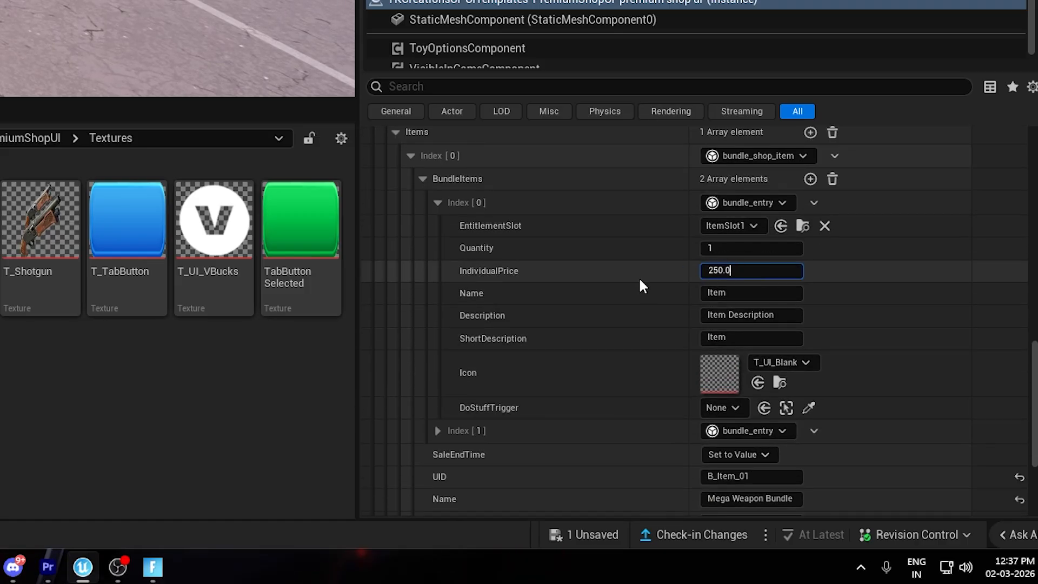
{"action": "left_click", "coordinate": [594, 221]}
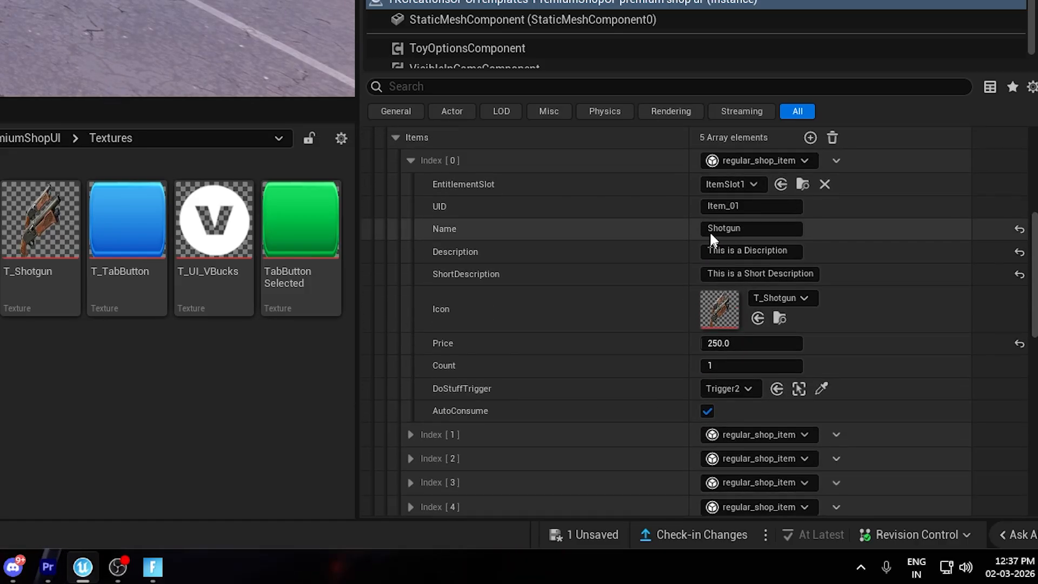
Set the first bundle entry's name to Shotgun, description to "This is a Discription" and short description to "This is a Short Discription".
{"action": "left_click", "coordinate": [709, 230]}
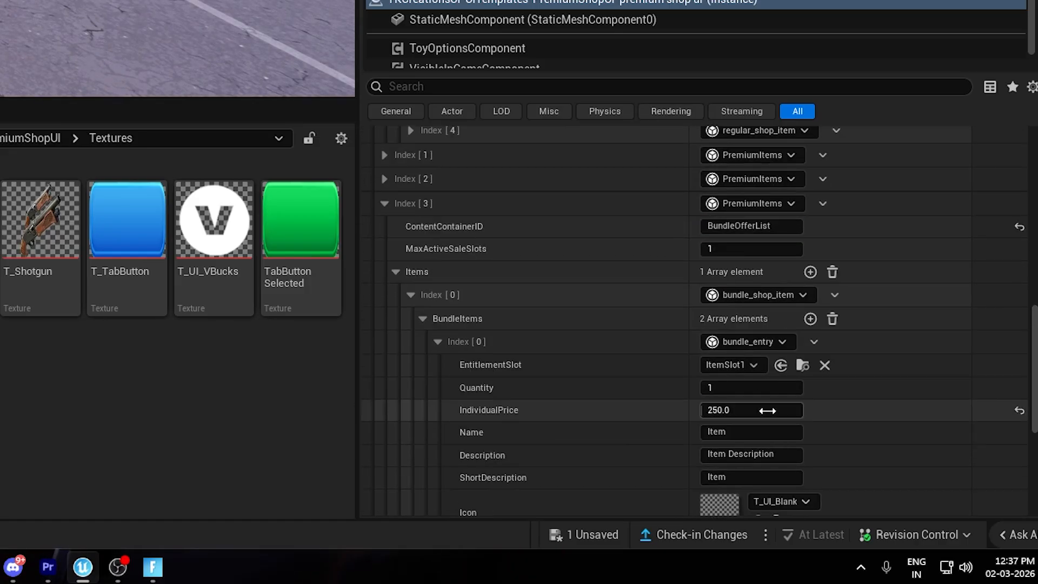
{"action": "left_click", "coordinate": [746, 431]}
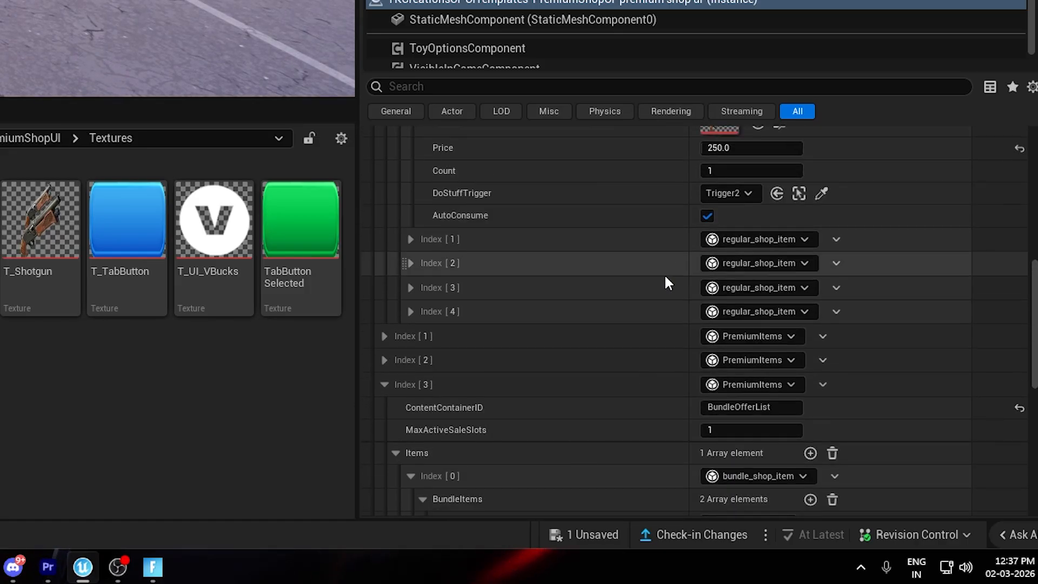
{"action": "scroll", "coordinate": [665, 277], "scroll_direction": "up", "scroll_amount": 3}
{"action": "key", "text": "Tab"}
{"action": "scroll", "coordinate": [619, 457], "scroll_direction": "down", "scroll_amount": 10}
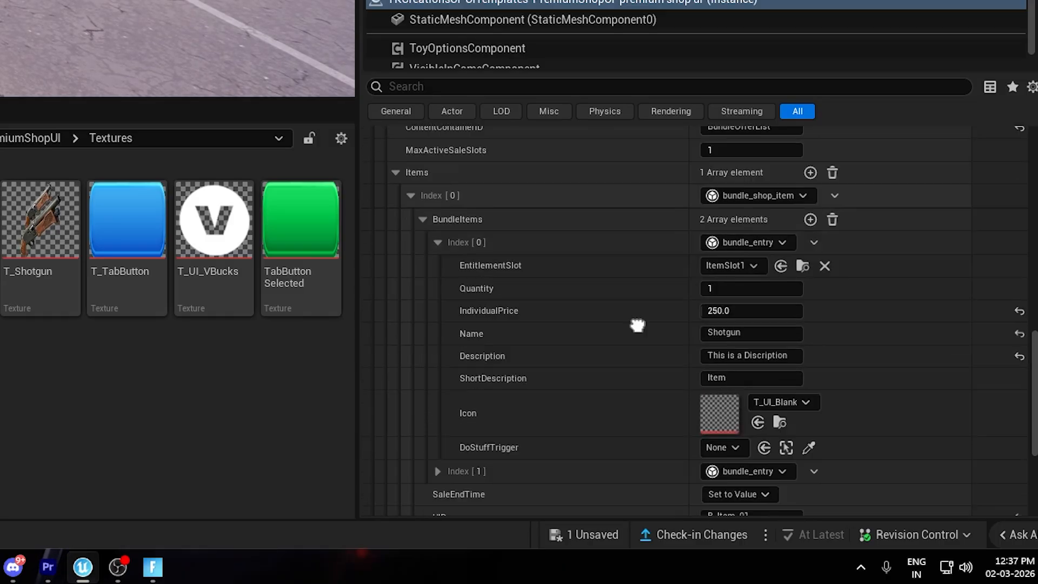
{"action": "scroll", "coordinate": [638, 325], "scroll_direction": "down", "scroll_amount": 2}
{"action": "left_click", "coordinate": [746, 339]}
{"action": "type", "text": "Short Desc"}
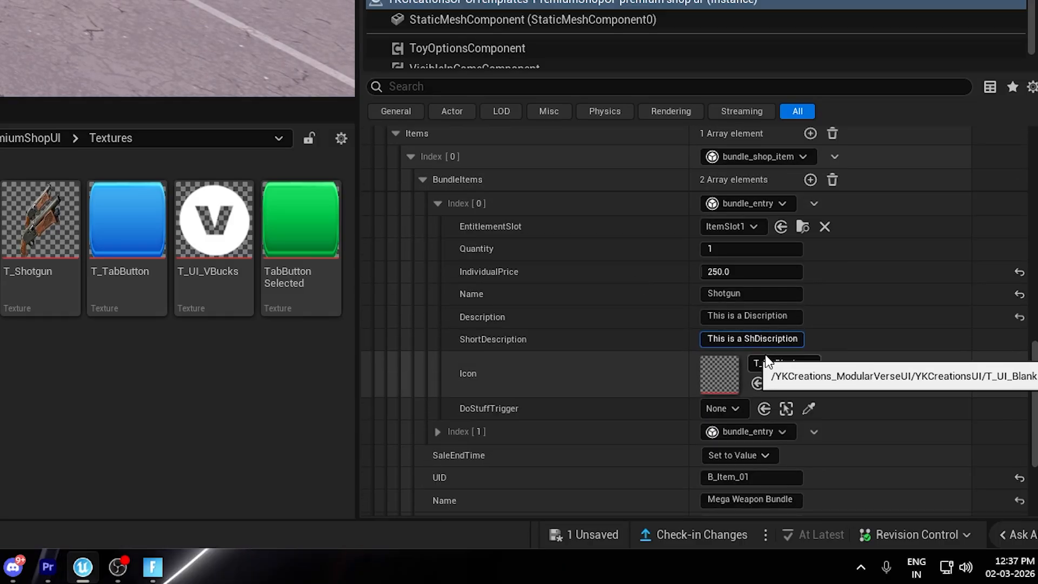
{"action": "key", "text": "Return"}
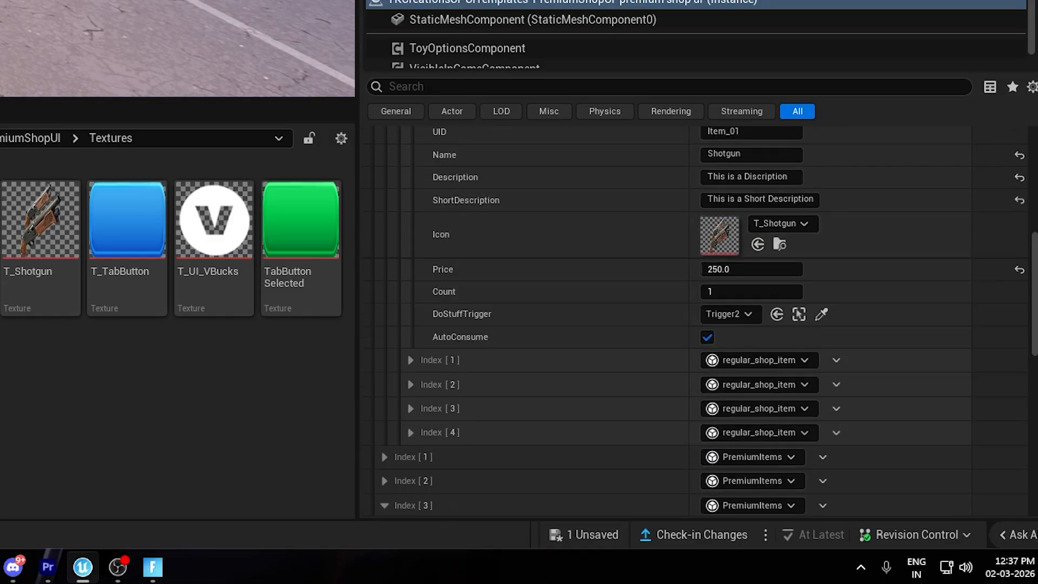
Copy the shotgun item's T_Shotgun icon and Trigger2 DoStuffTrigger into the first bundle entry.
{"action": "scroll", "coordinate": [626, 479], "scroll_direction": "up", "scroll_amount": 3}
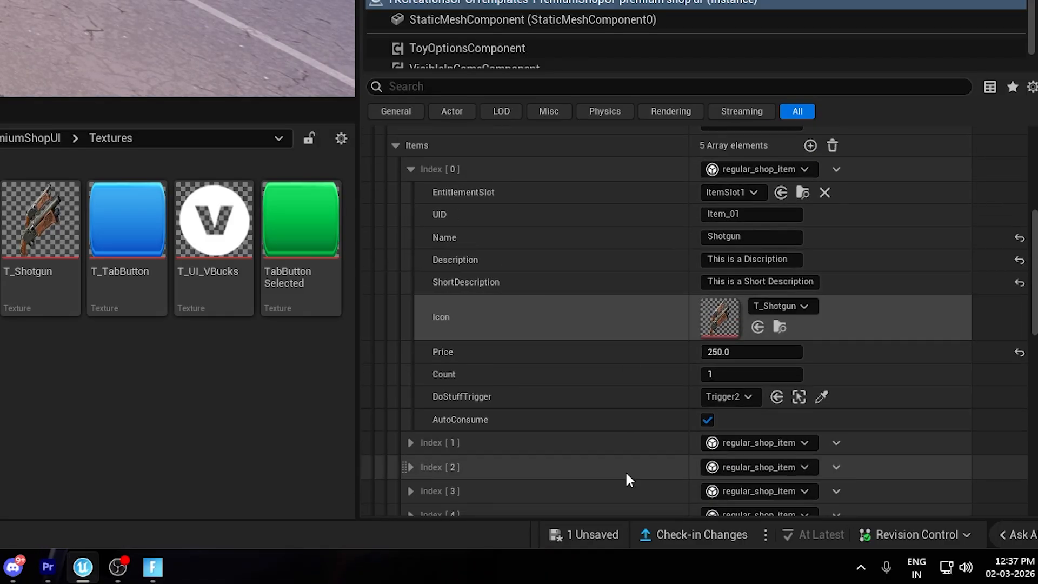
{"action": "scroll", "coordinate": [644, 322], "scroll_direction": "down", "scroll_amount": 15}
{"action": "scroll", "coordinate": [639, 304], "scroll_direction": "up", "scroll_amount": 10}
{"action": "right_click", "coordinate": [639, 213], "text": "shift"}
{"action": "scroll", "coordinate": [639, 213], "scroll_direction": "down", "scroll_amount": 10}
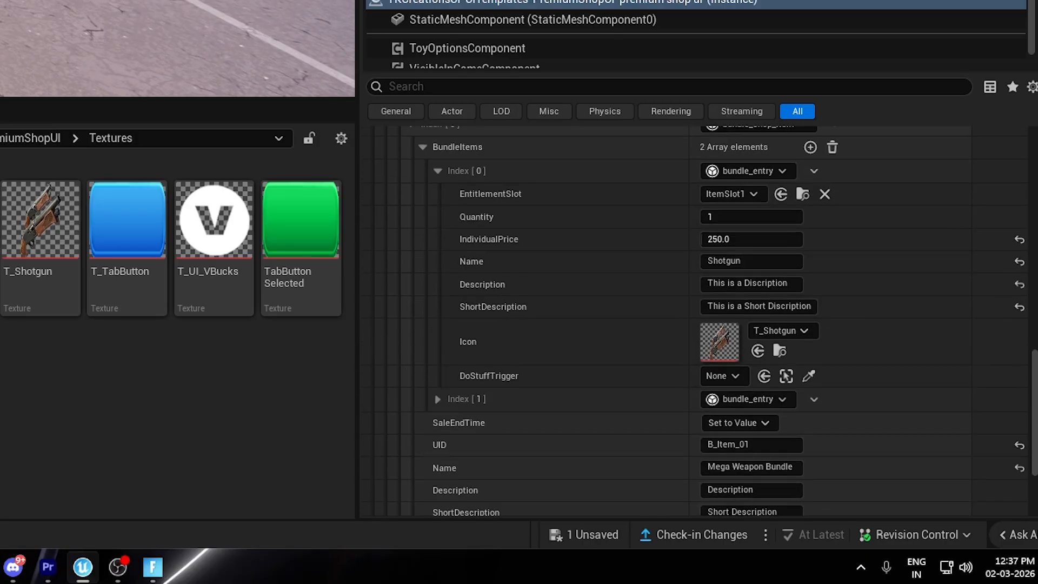
{"action": "left_click", "coordinate": [638, 373], "text": "shift"}
Expand the second bundle entry and set its EntitlementSlot to ItemSlot2.
{"action": "left_click", "coordinate": [437, 399]}
{"action": "scroll", "coordinate": [561, 324], "scroll_direction": "down", "scroll_amount": 4}
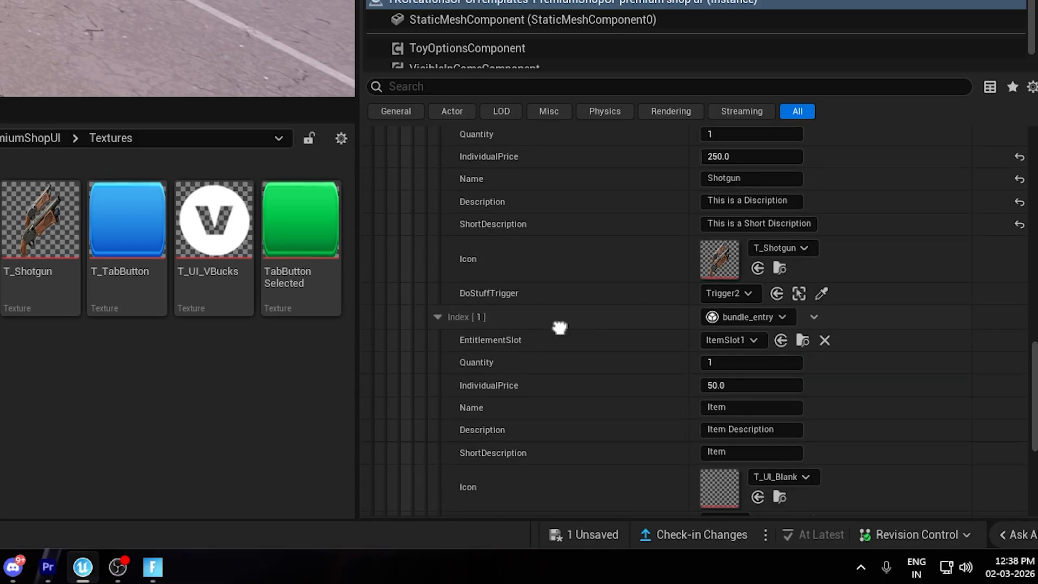
{"action": "left_click", "coordinate": [729, 285]}
{"action": "left_click", "coordinate": [757, 103]}
{"action": "left_click", "coordinate": [729, 285]}
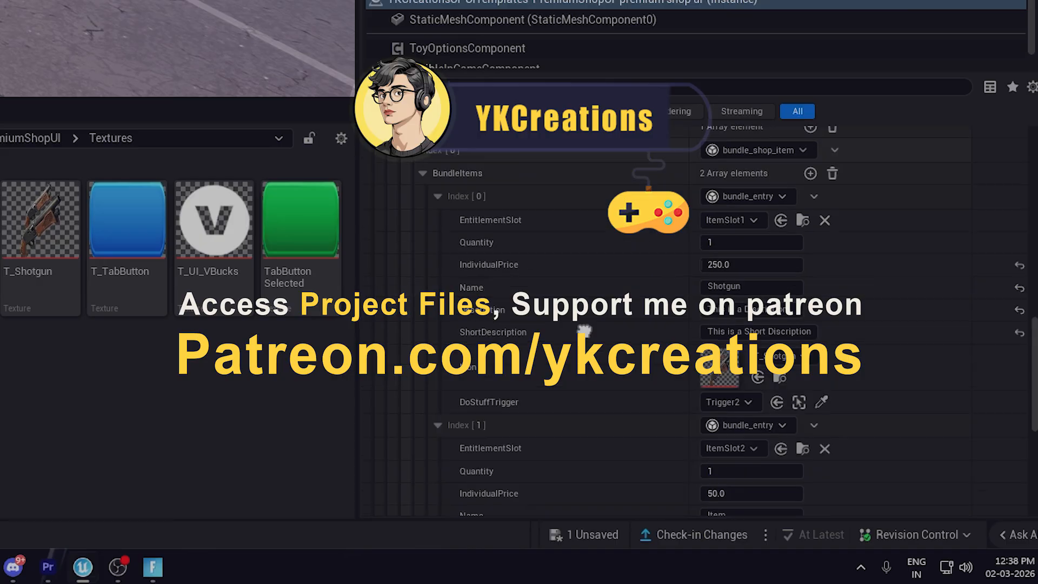
Set the second bundle entry's name to Shotgun v2, description to "This is a Discription" and short description to "This is a Short Discription".
{"action": "scroll", "coordinate": [588, 407], "scroll_direction": "up", "scroll_amount": 8}
{"action": "scroll", "coordinate": [589, 407], "scroll_direction": "down", "scroll_amount": 6}
{"action": "scroll", "coordinate": [588, 407], "scroll_direction": "down", "scroll_amount": 5}
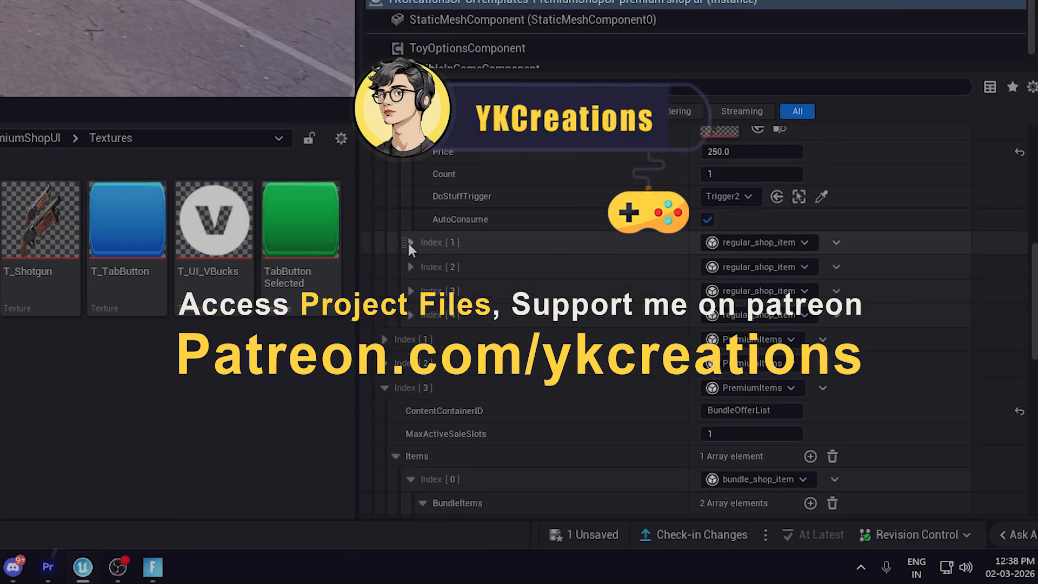
{"action": "left_click", "coordinate": [409, 242]}
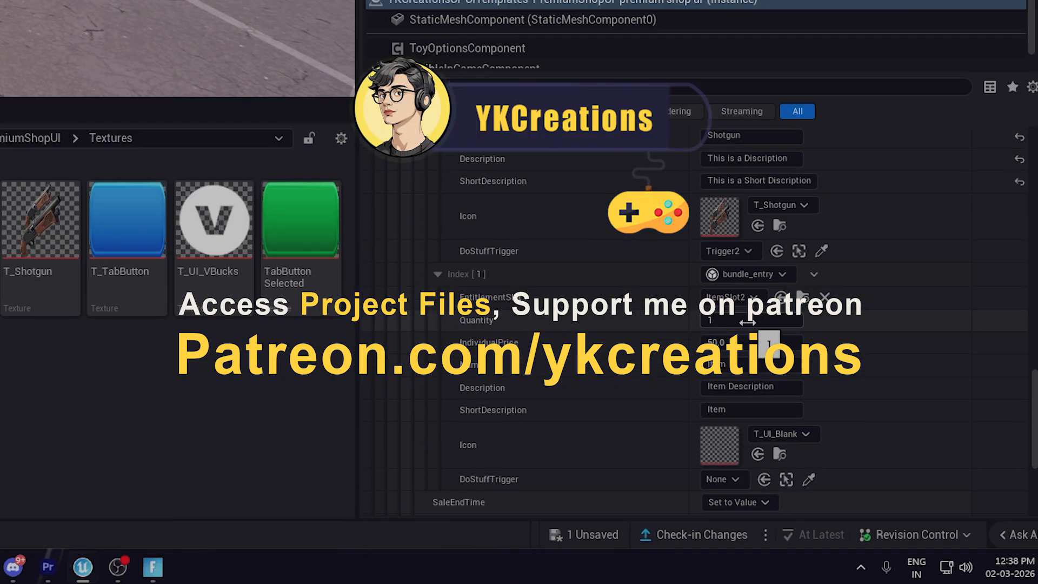
{"action": "scroll", "coordinate": [771, 381], "scroll_direction": "up", "scroll_amount": 1}
{"action": "left_click", "coordinate": [750, 187]}
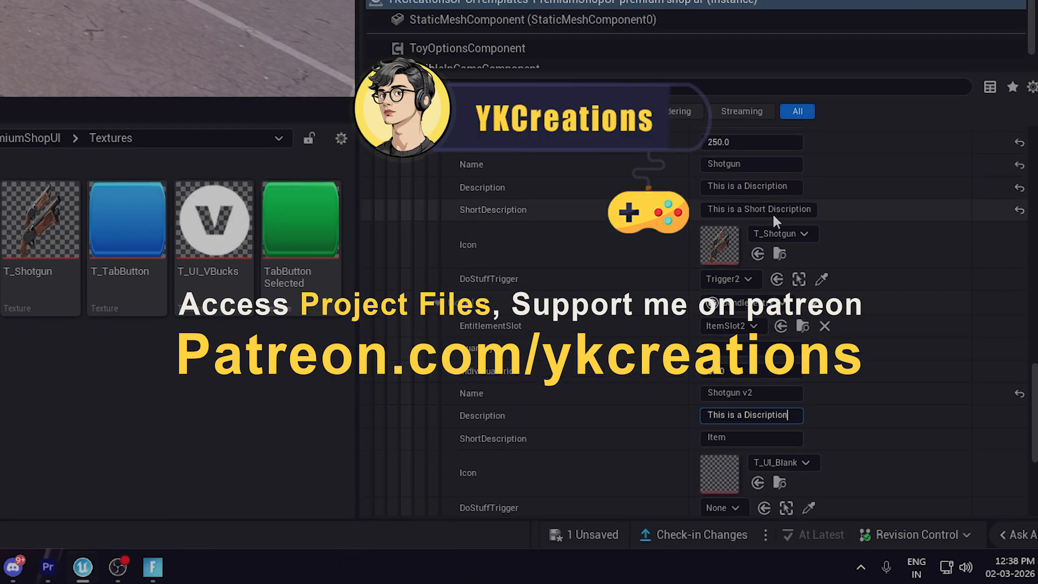
{"action": "left_click", "coordinate": [772, 212]}
{"action": "key", "text": "ctrl+c"}
{"action": "left_click", "coordinate": [769, 437]}
{"action": "key", "text": "ctrl+v"}
Copy the Shotgun v2 item's Trigger2 DoStuffTrigger and T_Shotgun icon into the second bundle entry.
{"action": "right_click_drag", "start_coordinate": [658, 427], "coordinate": [627, 513]}
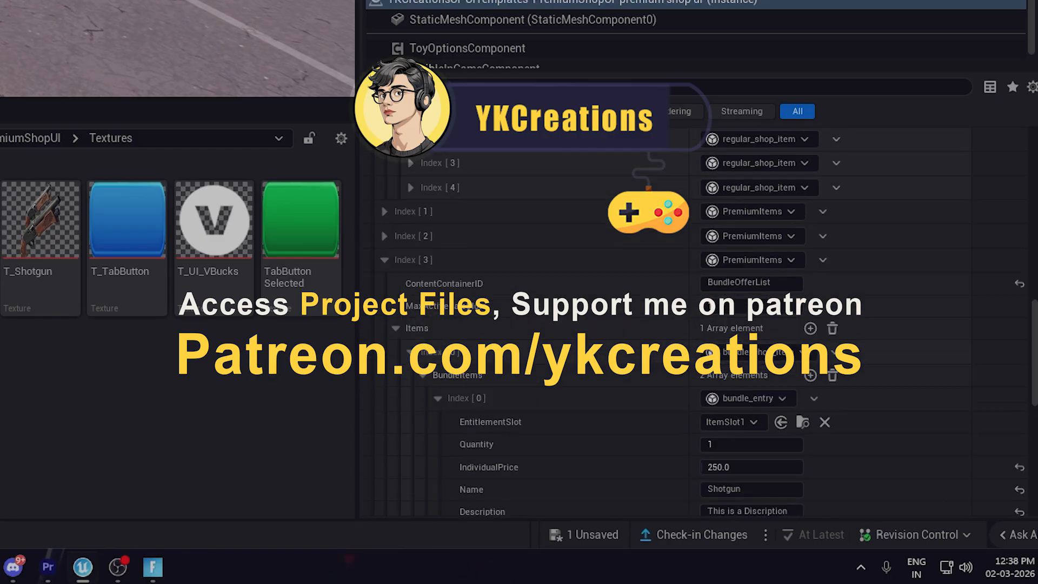
{"action": "scroll", "coordinate": [643, 360], "scroll_direction": "up", "scroll_amount": 12}
{"action": "scroll", "coordinate": [655, 360], "scroll_direction": "down", "scroll_amount": 20}
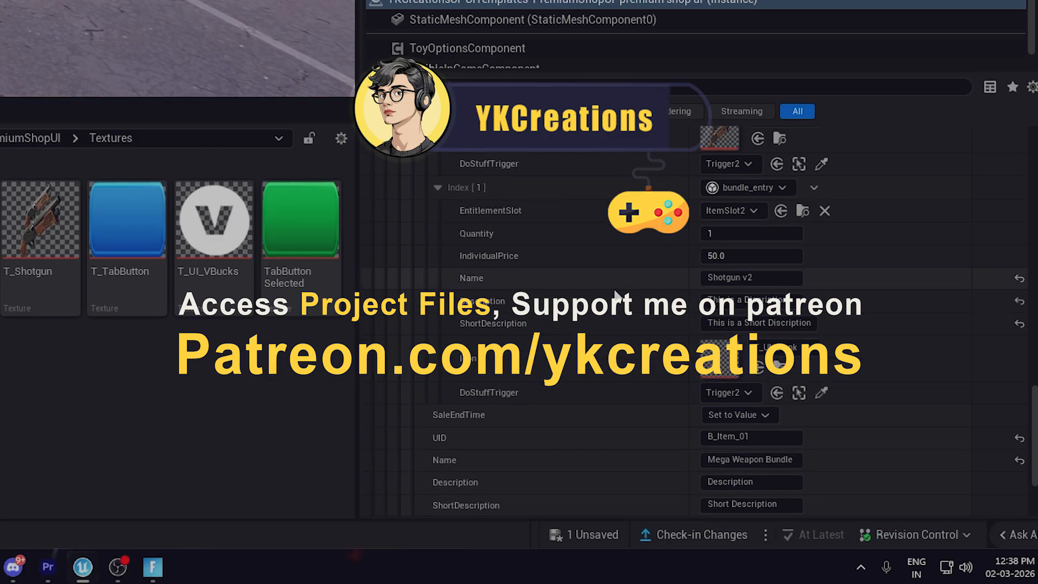
{"action": "scroll", "coordinate": [616, 296], "scroll_direction": "up", "scroll_amount": 8}
{"action": "scroll", "coordinate": [633, 310], "scroll_direction": "down", "scroll_amount": 8}
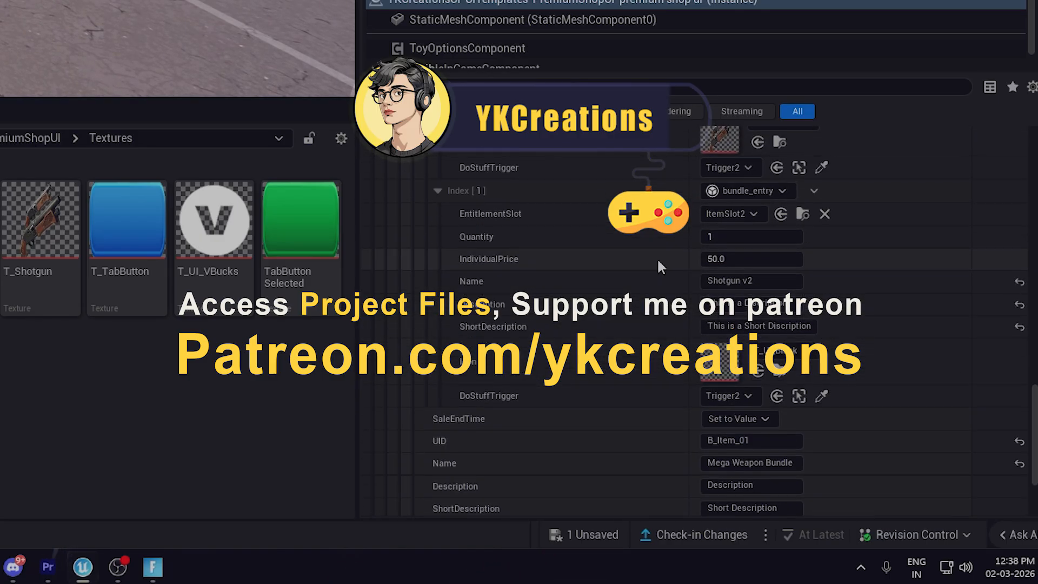
{"action": "scroll", "coordinate": [641, 270], "scroll_direction": "up", "scroll_amount": 10}
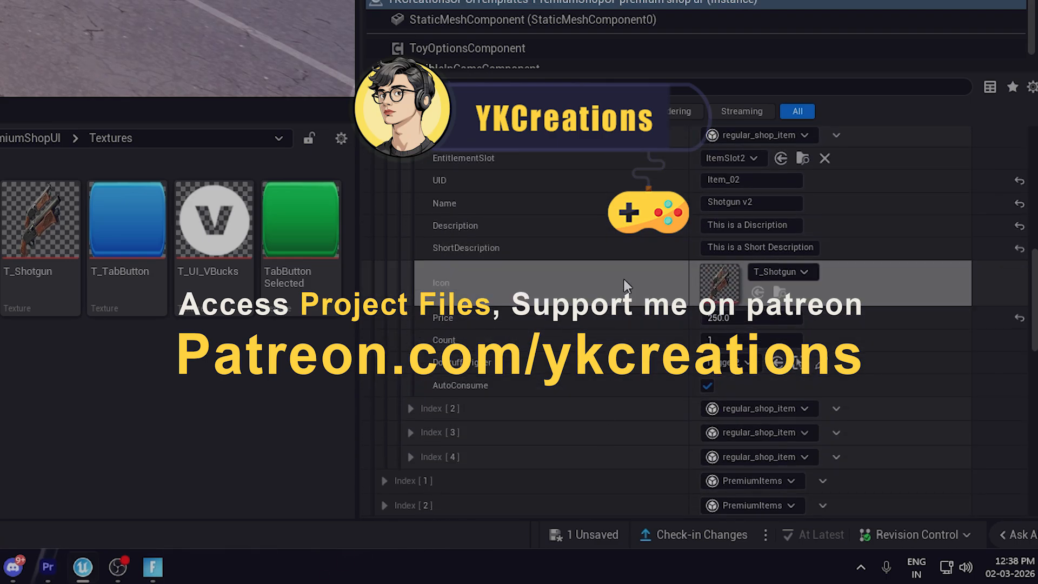
{"action": "scroll", "coordinate": [624, 278], "scroll_direction": "down", "scroll_amount": 8}
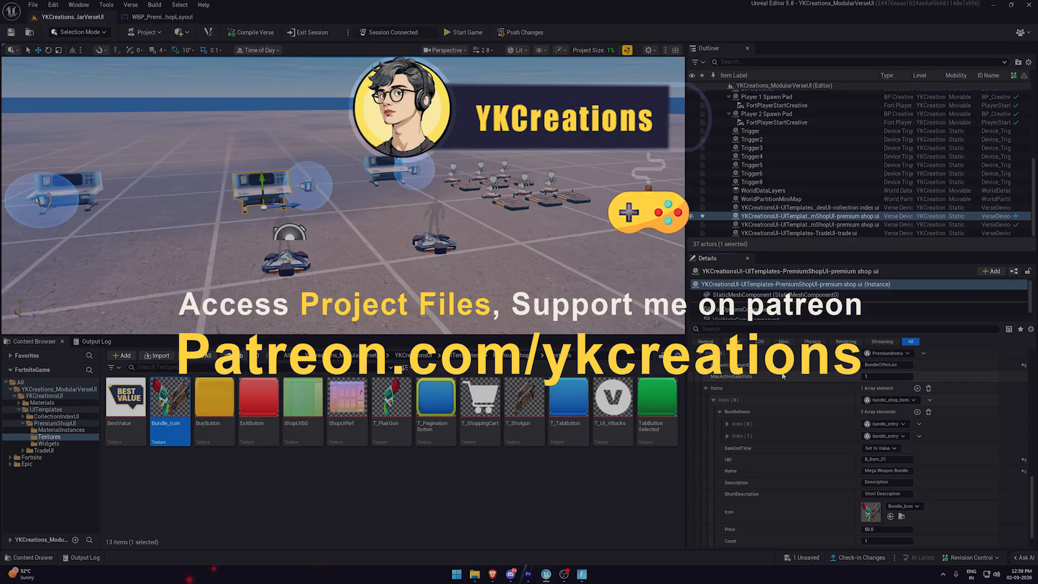
Collapse the expanded regular shop item entries and set the Mega Weapon Bundle's price to 250.
{"action": "scroll", "coordinate": [767, 407], "scroll_direction": "up", "scroll_amount": 2}
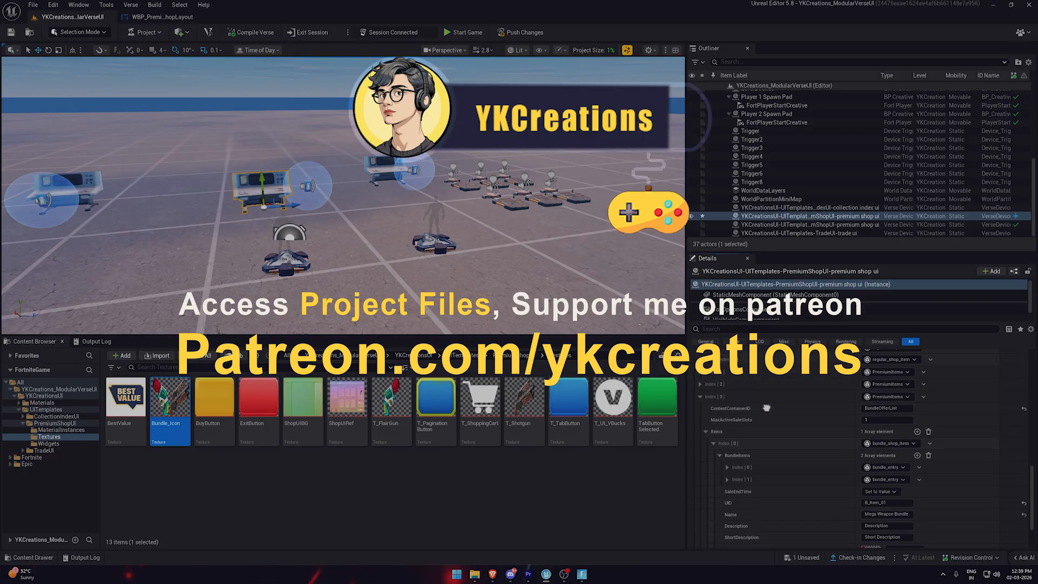
{"action": "scroll", "coordinate": [767, 407], "scroll_direction": "up", "scroll_amount": 8}
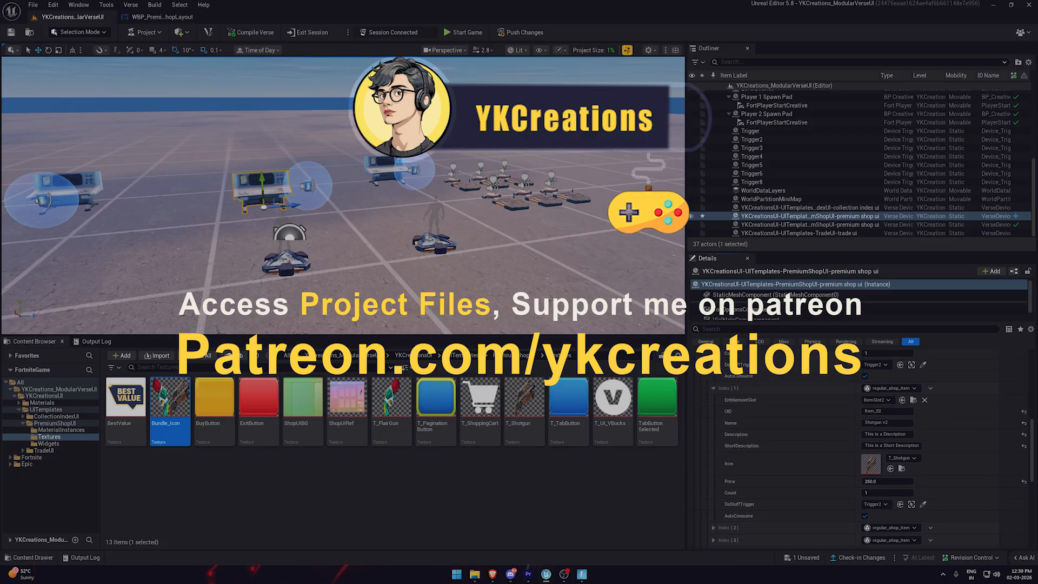
{"action": "left_click", "coordinate": [714, 388]}
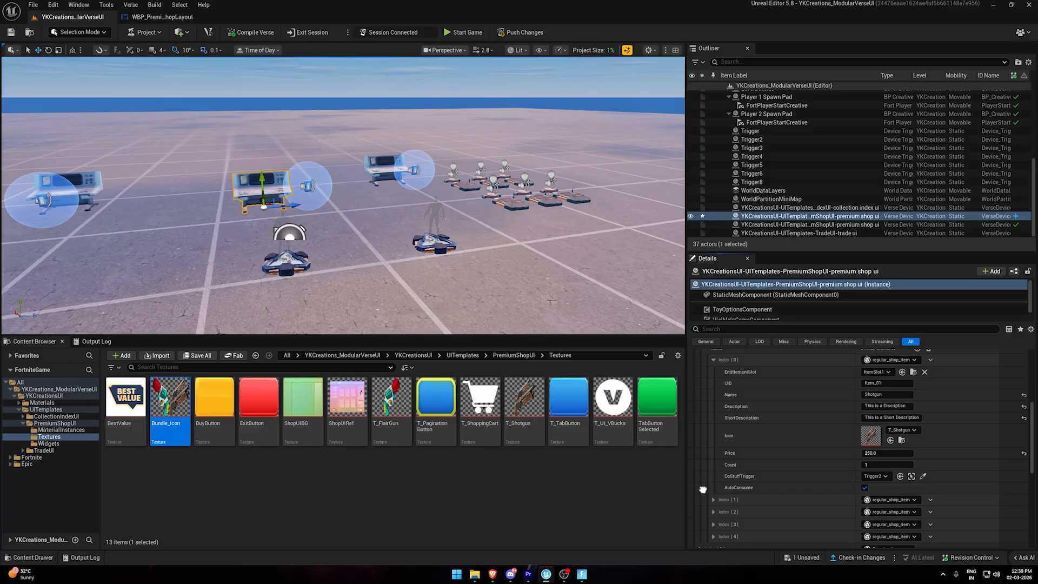
{"action": "left_click", "coordinate": [713, 356]}
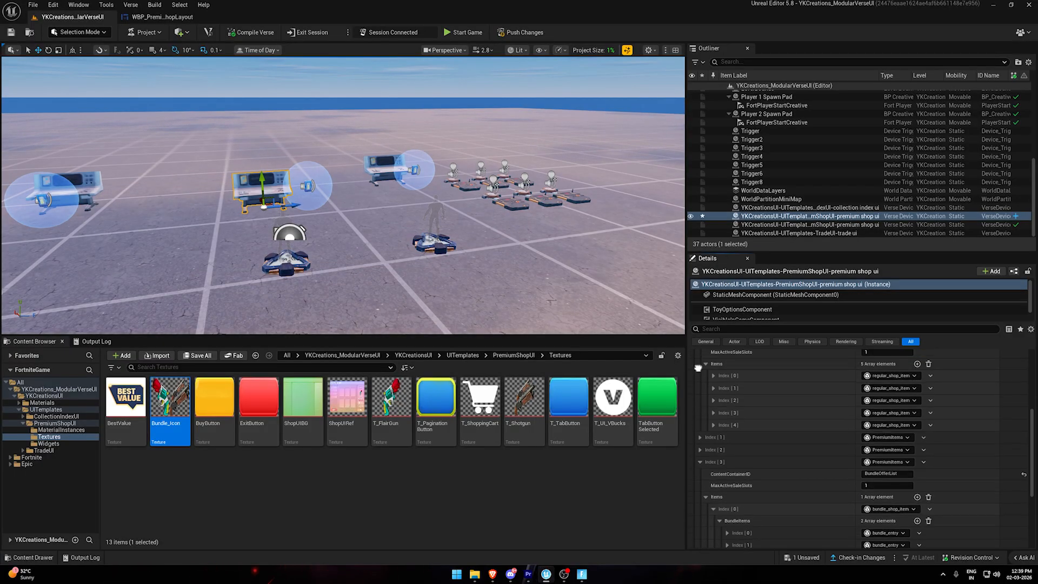
{"action": "scroll", "coordinate": [698, 410], "scroll_direction": "up", "scroll_amount": 3}
{"action": "scroll", "coordinate": [767, 444], "scroll_direction": "down", "scroll_amount": 6}
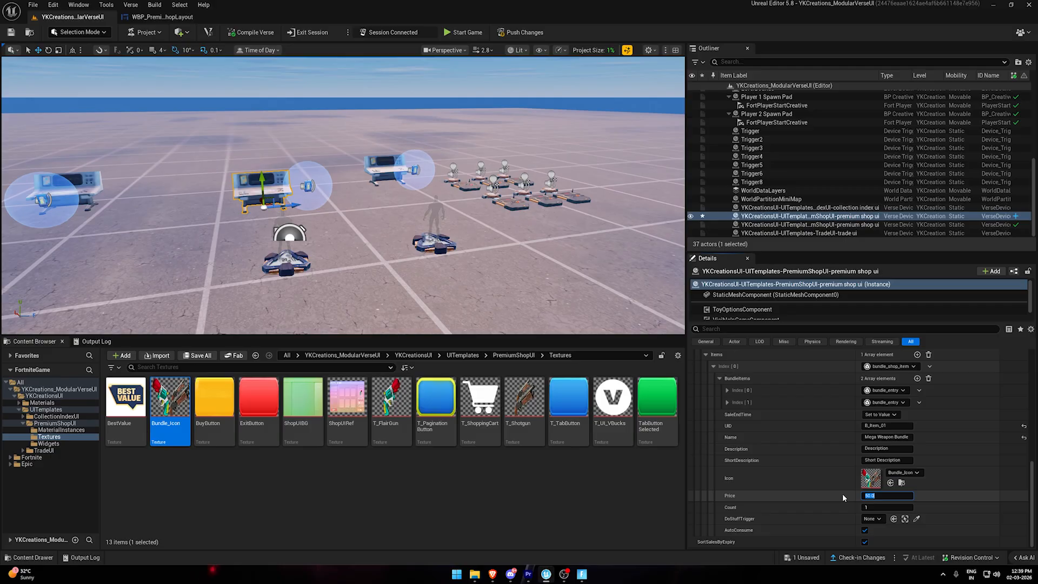
{"action": "type", "text": "0"}
{"action": "key", "text": "Return"}
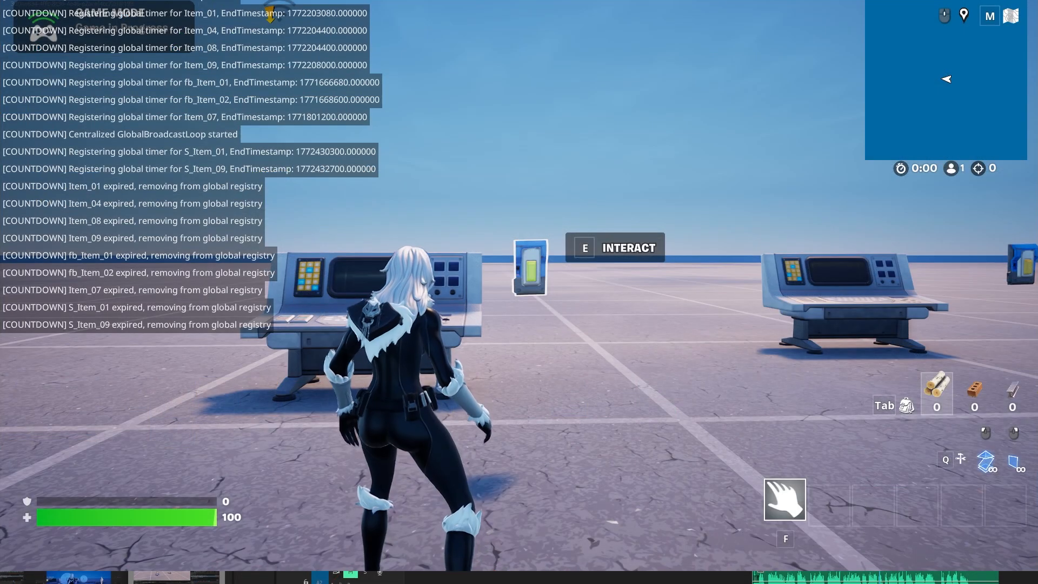
Open the Premium Shop in the running game, view the Bundles category and exit the shop.
{"action": "key", "text": "e"}
{"action": "left_click", "coordinate": [219, 194]}
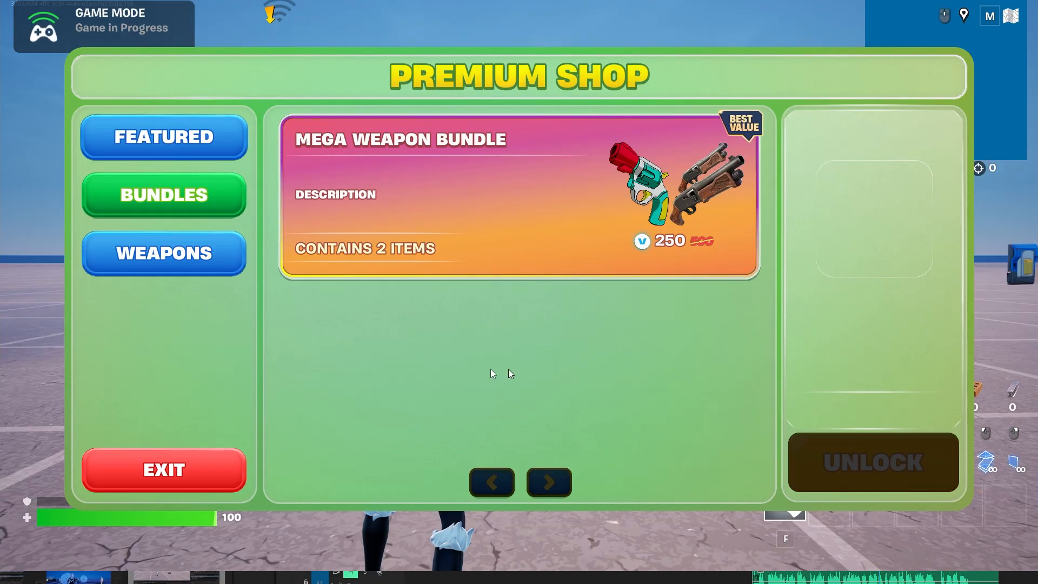
{"action": "left_click", "coordinate": [181, 471]}
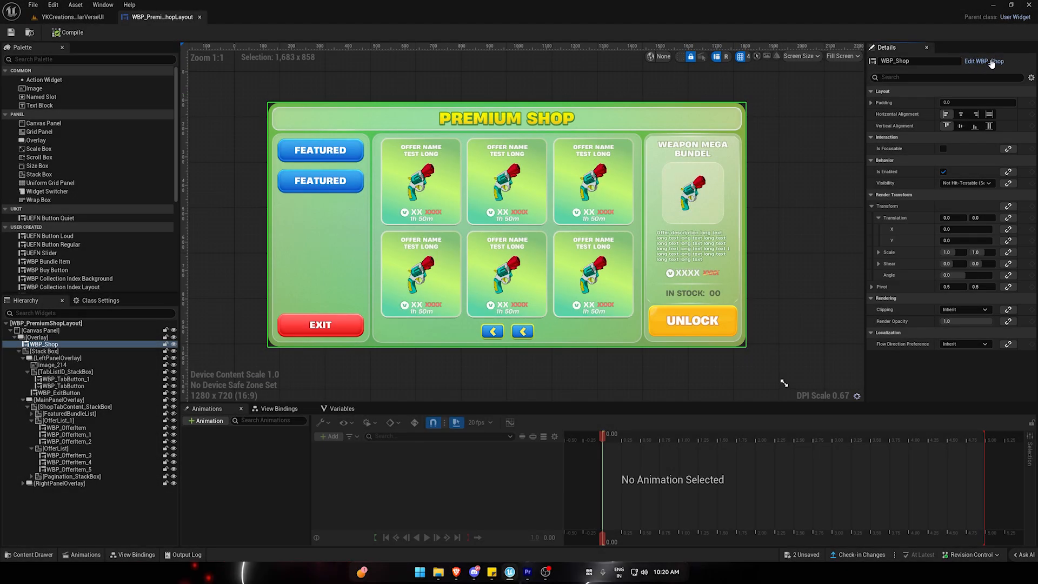
Select the Background image in WBP_Shop and toggle its visibility to see which part of the layout it covers.
{"action": "left_click", "coordinate": [991, 61]}
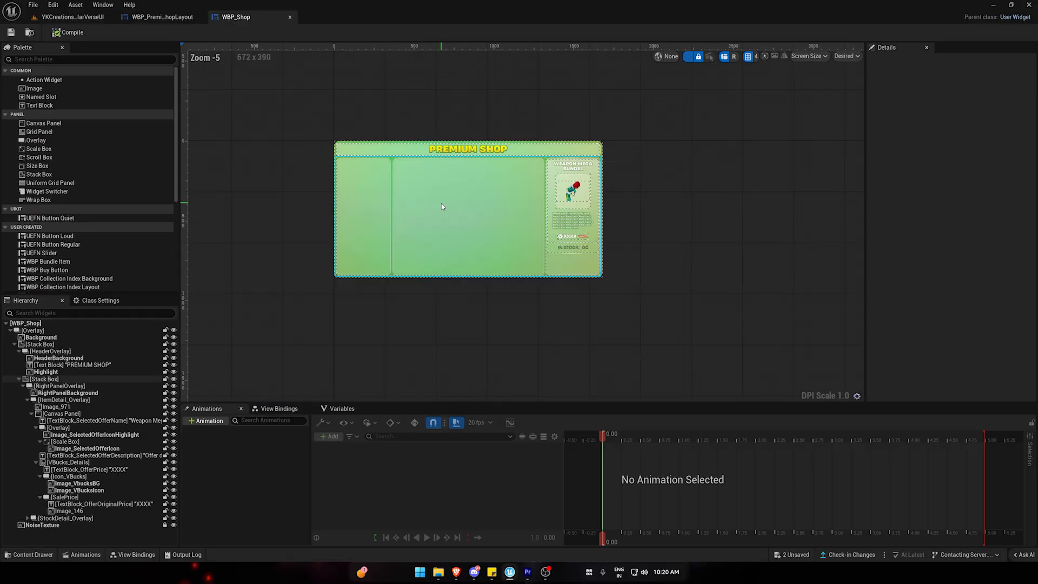
{"action": "scroll", "coordinate": [441, 206], "scroll_direction": "up", "scroll_amount": 3}
{"action": "left_click", "coordinate": [260, 74]}
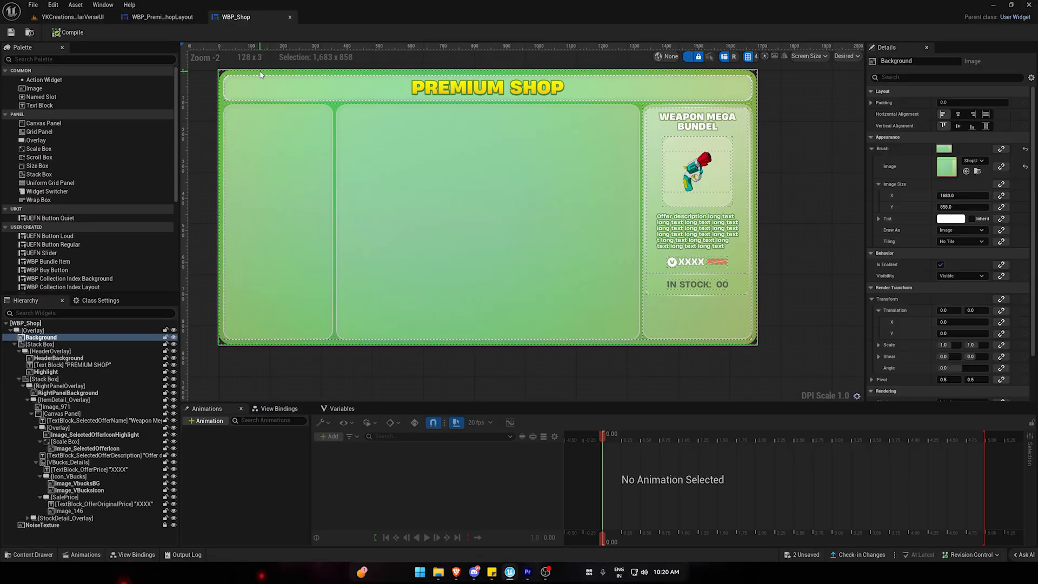
{"action": "left_click", "coordinate": [14, 345]}
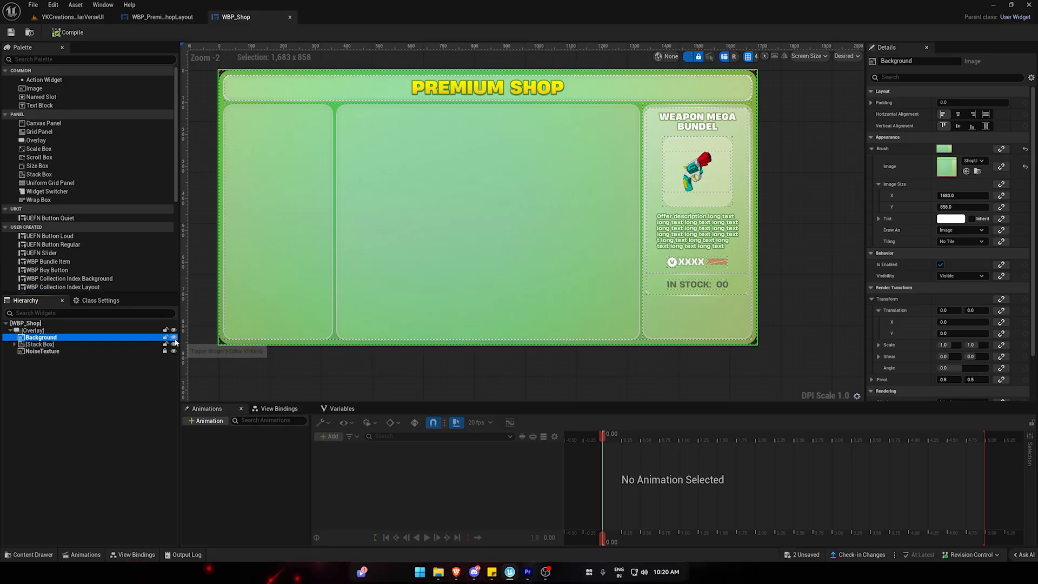
{"action": "left_click", "coordinate": [174, 337]}
{"action": "left_click", "coordinate": [174, 338]}
{"action": "left_click", "coordinate": [174, 337]}
{"action": "left_click", "coordinate": [173, 337]}
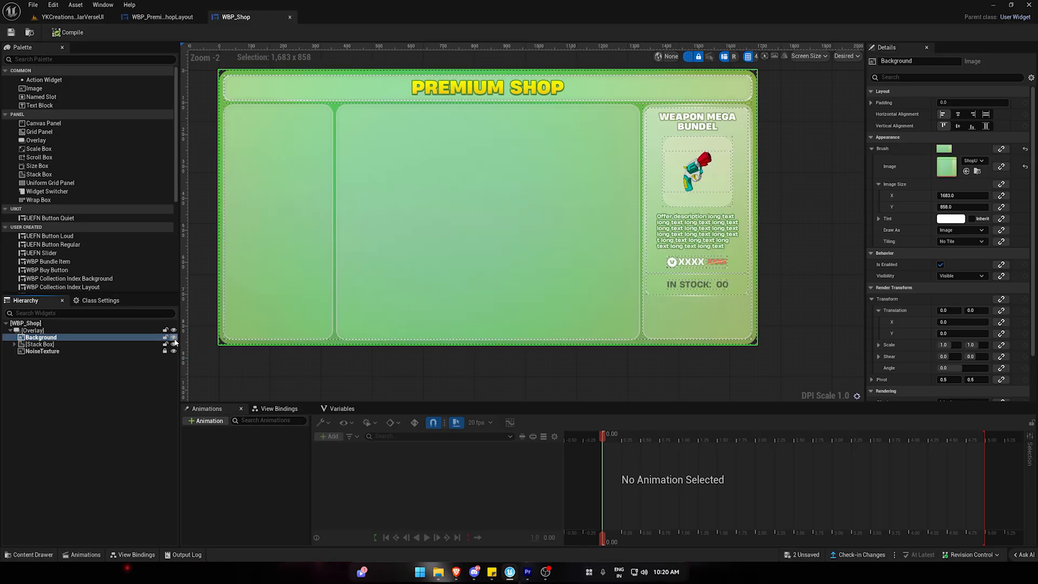
{"action": "left_click", "coordinate": [174, 337]}
{"action": "left_click", "coordinate": [173, 337]}
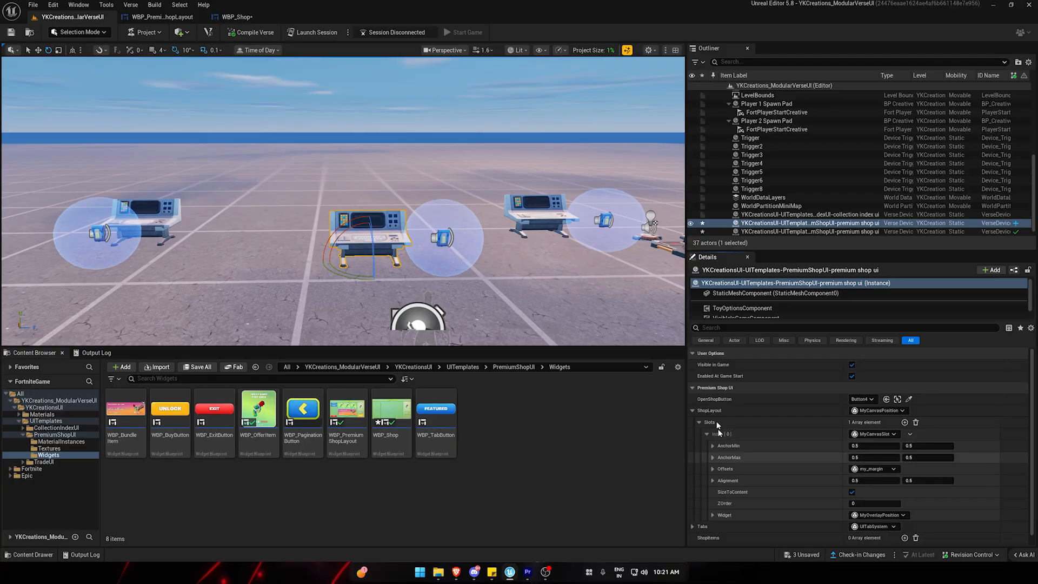
Detach WBP_PremiumShopLayout into its own window and place it over the level viewport beside the shop device's details.
{"action": "left_click", "coordinate": [720, 527]}
{"action": "mouse_move", "coordinate": [237, 17]}
{"action": "left_mouse_down"}
{"action": "mouse_move", "coordinate": [284, 79]}
{"action": "mouse_move", "coordinate": [241, 17]}
{"action": "left_mouse_up"}
{"action": "left_click_drag", "start_coordinate": [170, 18], "coordinate": [433, 205]}
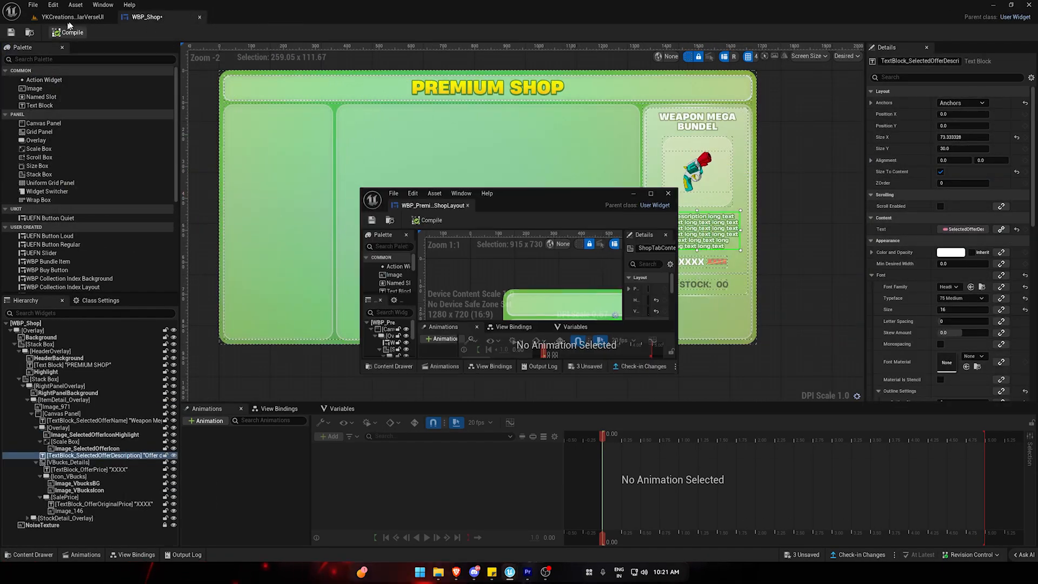
{"action": "left_click", "coordinate": [73, 17]}
{"action": "left_click_drag", "start_coordinate": [552, 197], "coordinate": [206, 74]}
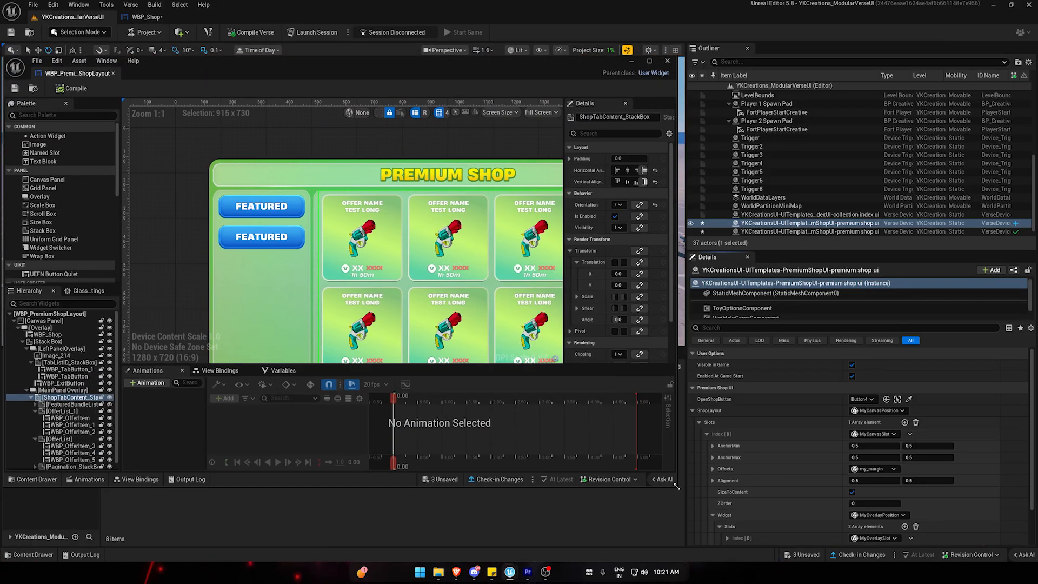
Compare the layout overlay's anchors, offsets and alignment with the first canvas slot of the shop device's ShopLayout.
{"action": "left_click", "coordinate": [706, 433]}
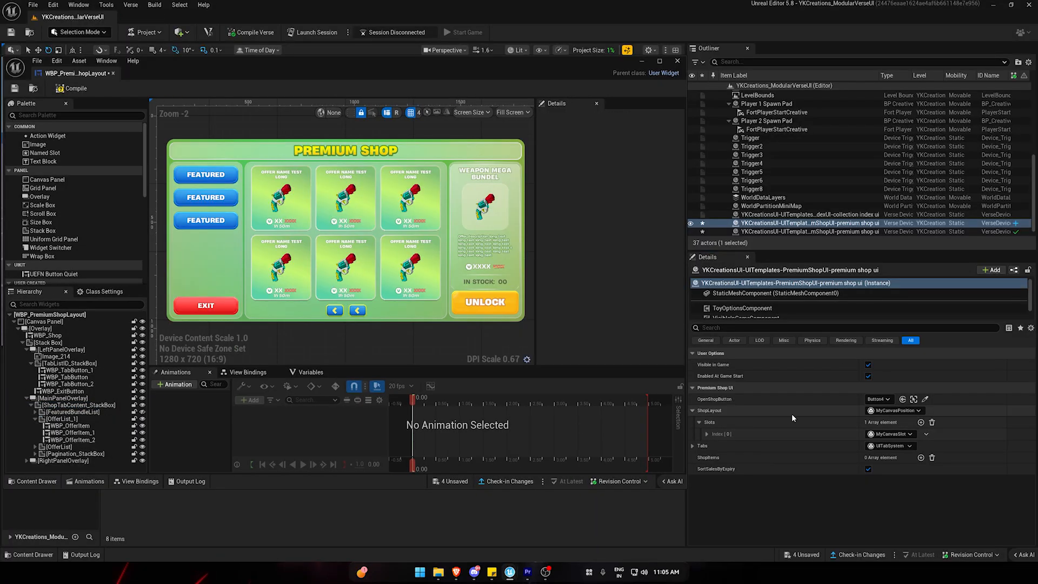
{"action": "left_click", "coordinate": [706, 434]}
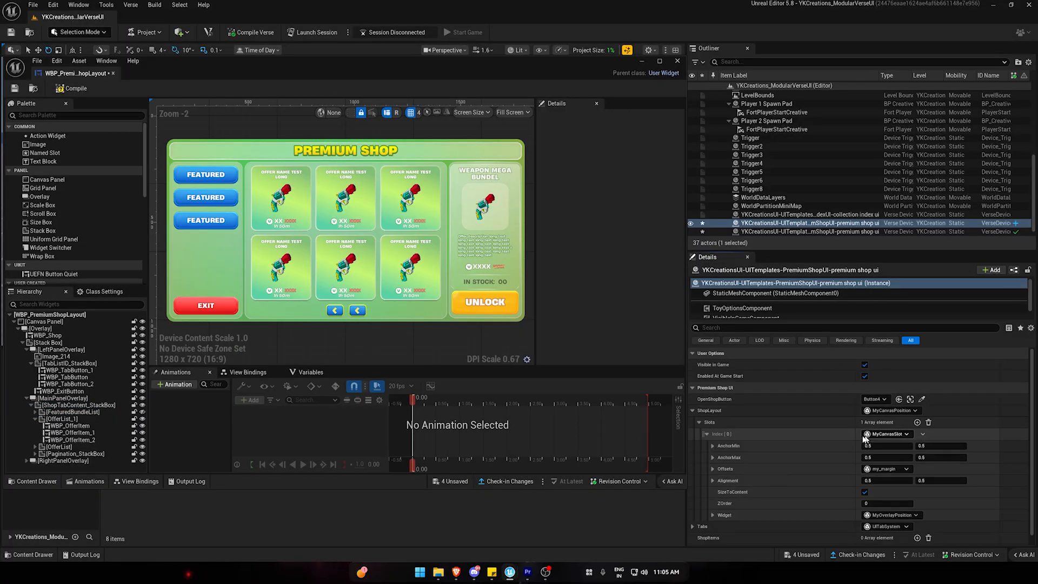
{"action": "scroll", "coordinate": [780, 459], "scroll_direction": "down", "scroll_amount": 1}
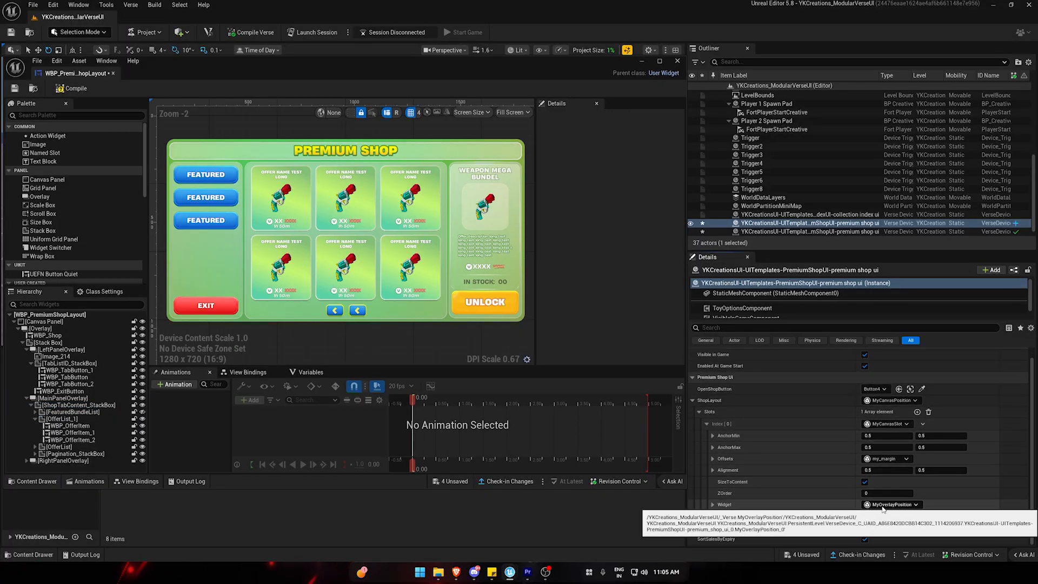
{"action": "left_click", "coordinate": [713, 505]}
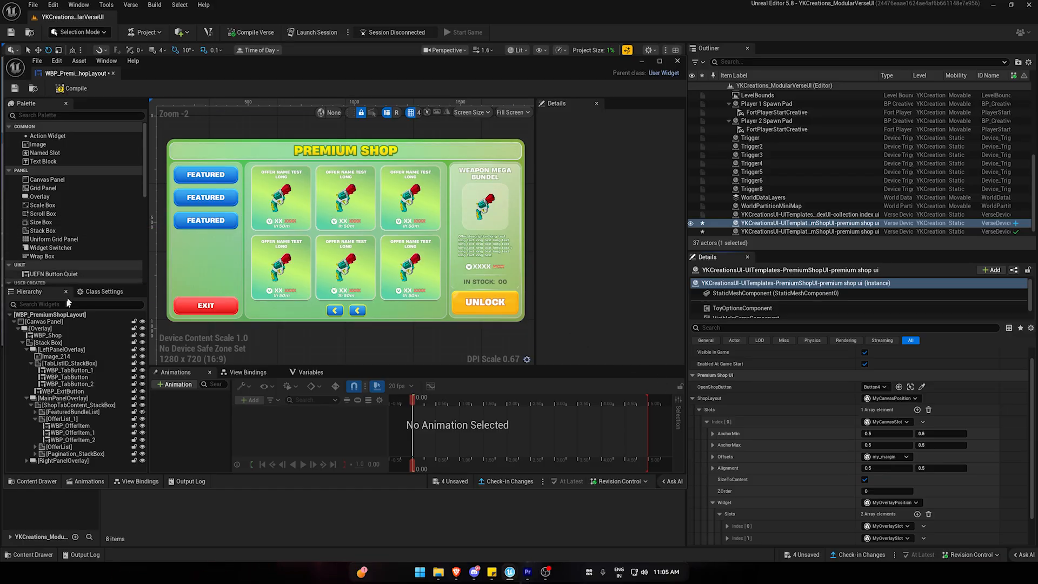
{"action": "left_click", "coordinate": [344, 232]}
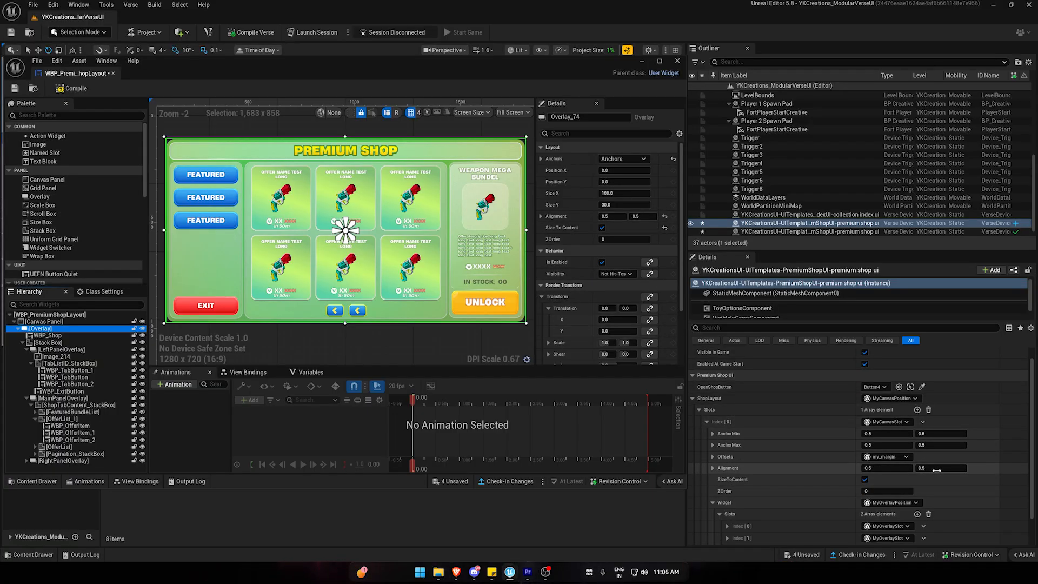
{"action": "left_click", "coordinate": [713, 457]}
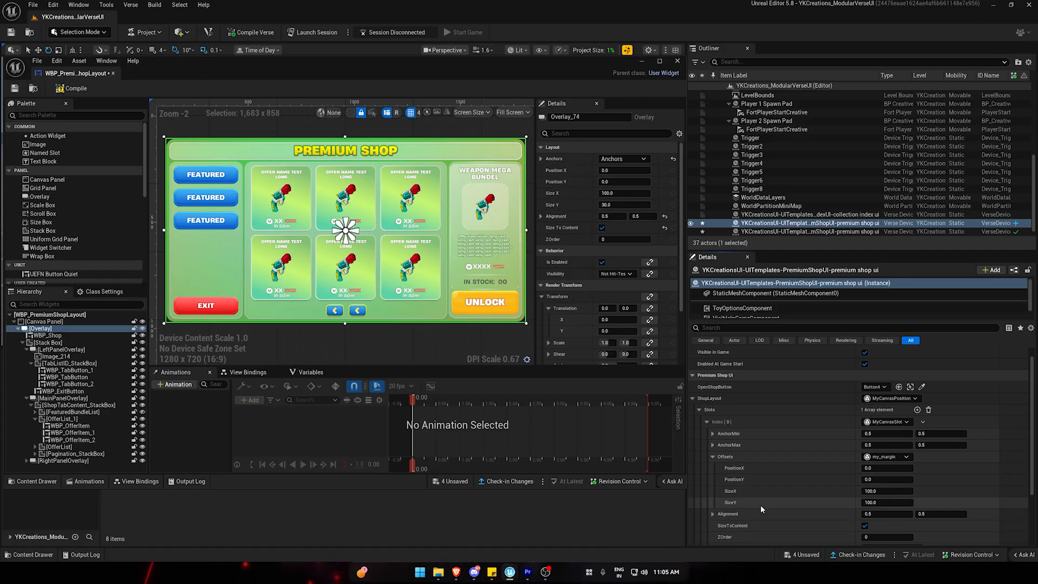
{"action": "scroll", "coordinate": [760, 505], "scroll_direction": "down", "scroll_amount": 3}
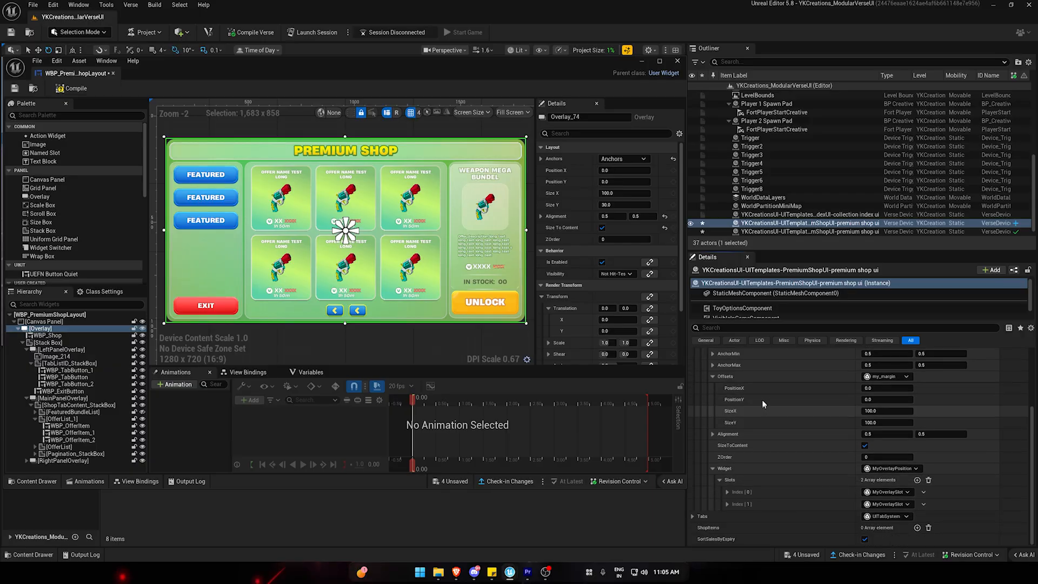
Expand both overlay slots of the ShopLayout widget, including the MyStackBox widget and its slots, to examine their structure.
{"action": "left_click", "coordinate": [727, 492]}
{"action": "scroll", "coordinate": [763, 447], "scroll_direction": "down", "scroll_amount": 2}
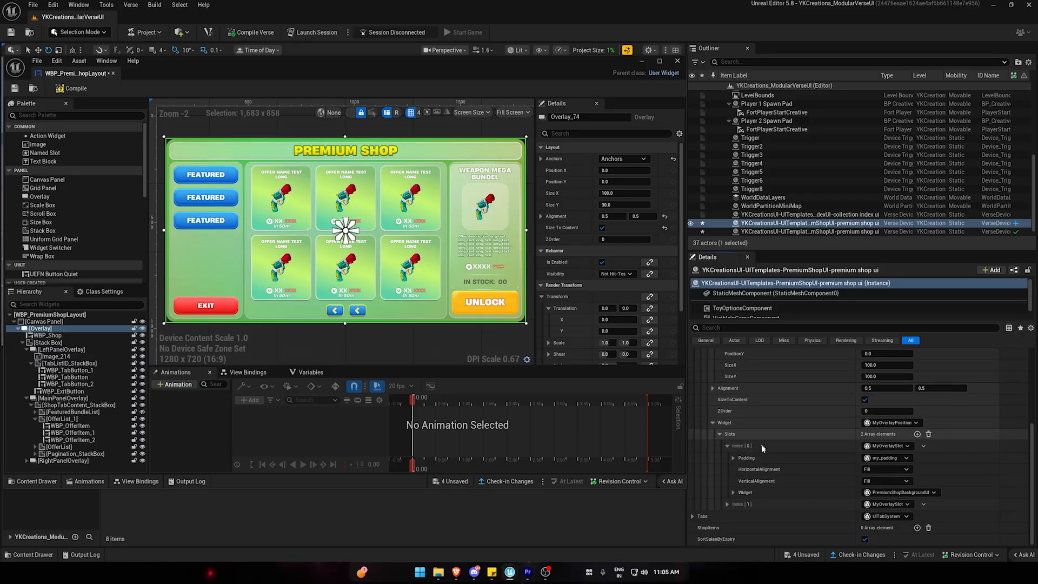
{"action": "left_click", "coordinate": [727, 504]}
{"action": "scroll", "coordinate": [724, 504], "scroll_direction": "down", "scroll_amount": 1}
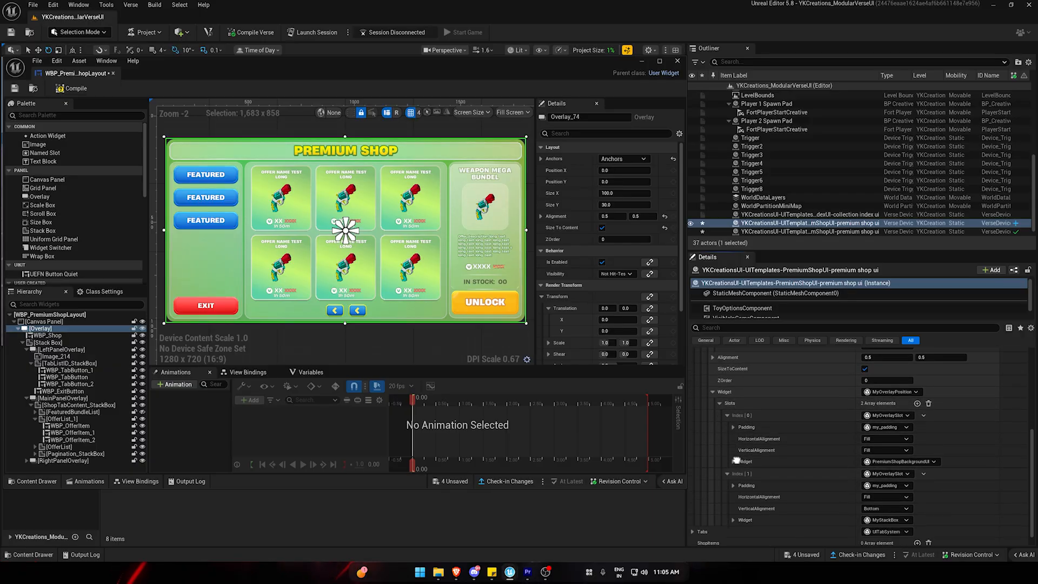
{"action": "scroll", "coordinate": [736, 460], "scroll_direction": "down", "scroll_amount": 1}
{"action": "left_click", "coordinate": [744, 504]}
{"action": "scroll", "coordinate": [754, 500], "scroll_direction": "down", "scroll_amount": 2}
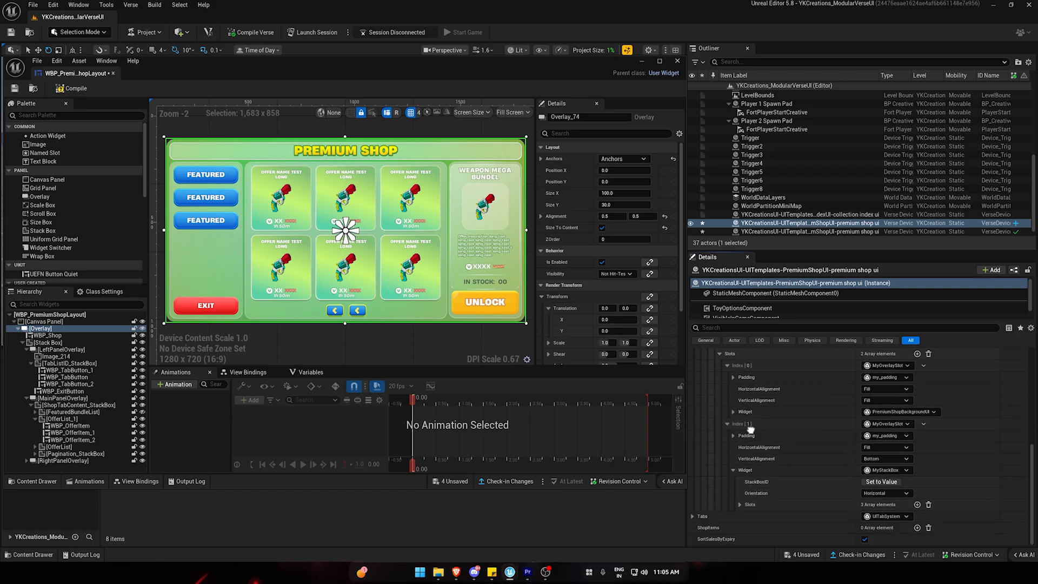
{"action": "left_click", "coordinate": [741, 506]}
{"action": "scroll", "coordinate": [744, 503], "scroll_direction": "down", "scroll_amount": 2}
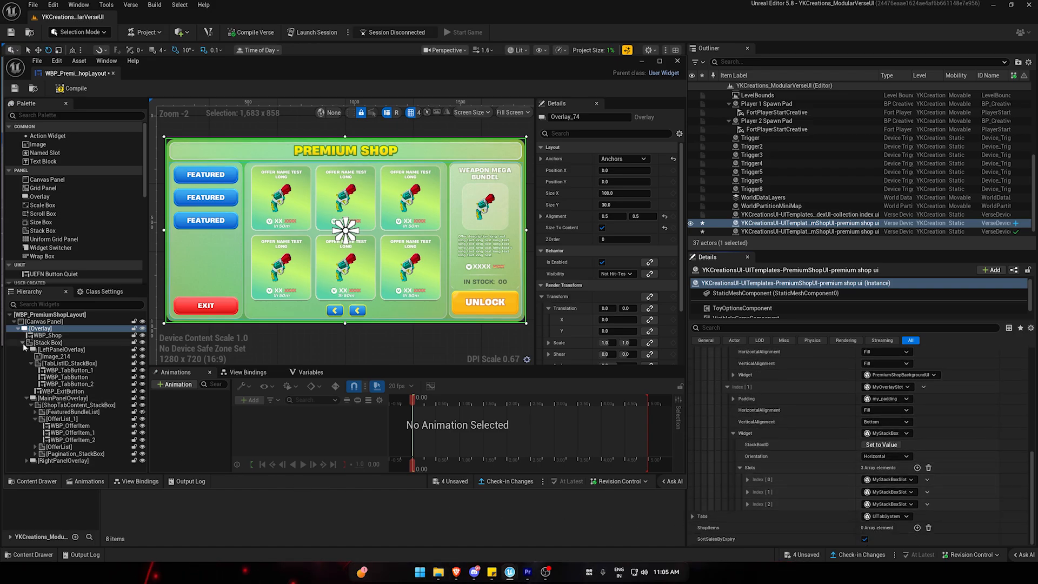
Select the Stack Box holding the three panel overlays and compare its padding and alignment with the second overlay slot.
{"action": "left_click", "coordinate": [22, 344]}
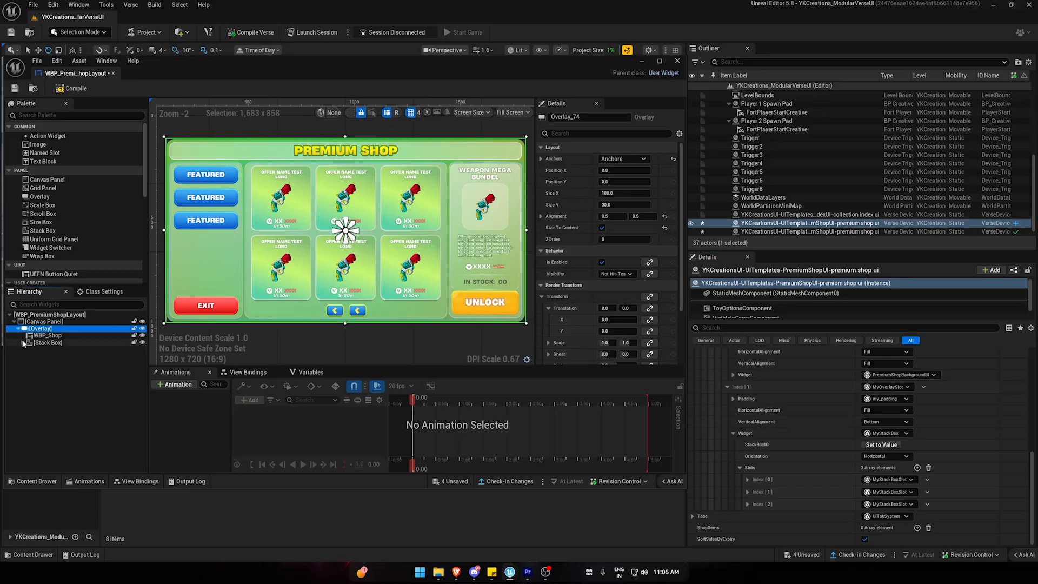
{"action": "left_click", "coordinate": [23, 342]}
{"action": "left_click", "coordinate": [23, 343]}
{"action": "left_click", "coordinate": [23, 343]}
{"action": "left_click", "coordinate": [24, 343], "text": "shift"}
{"action": "left_click", "coordinate": [23, 342]}
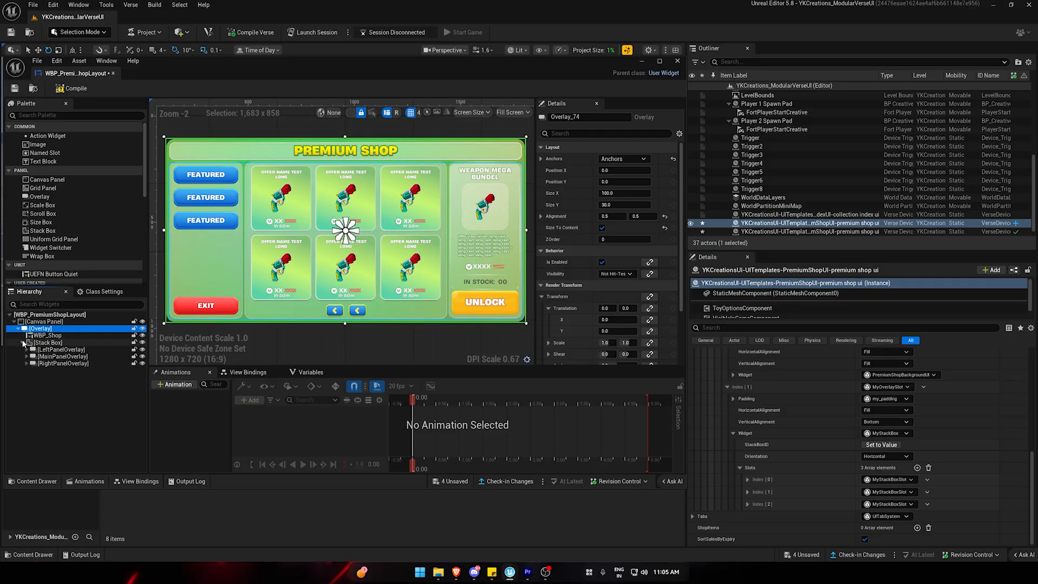
{"action": "left_click", "coordinate": [52, 343]}
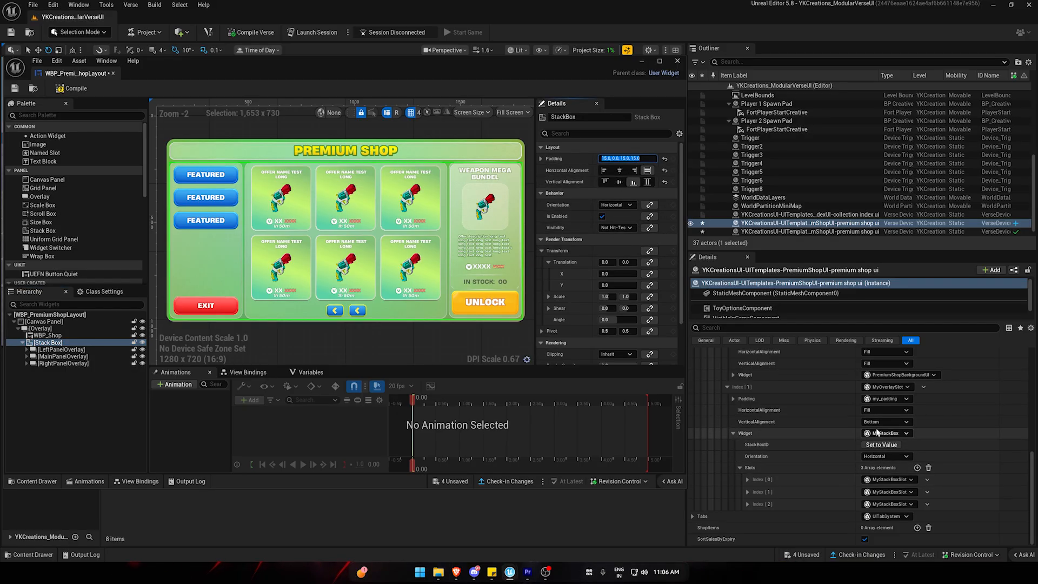
{"action": "left_click", "coordinate": [734, 399]}
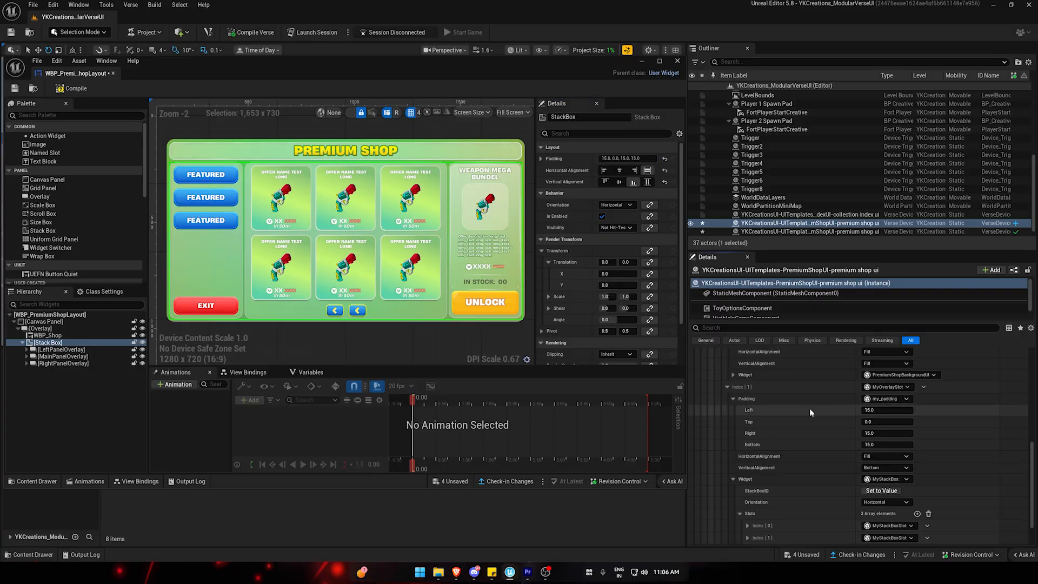
{"action": "left_click", "coordinate": [733, 399]}
{"action": "left_click", "coordinate": [734, 433]}
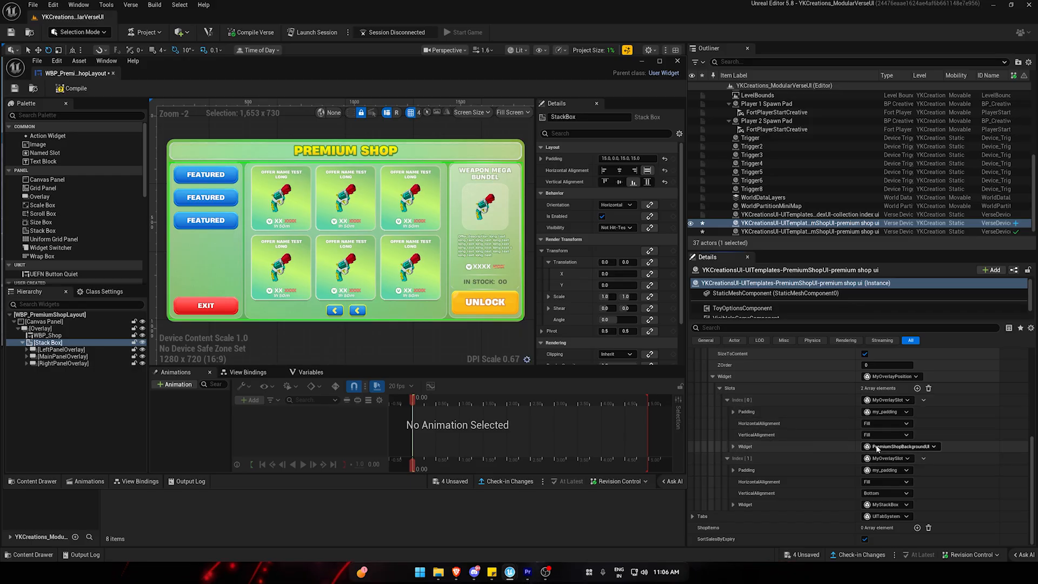
Expand the PremiumShopBackgroundUI bindings and open the layout's WBP_Shop widget for editing to examine its variables.
{"action": "left_click", "coordinate": [734, 446]}
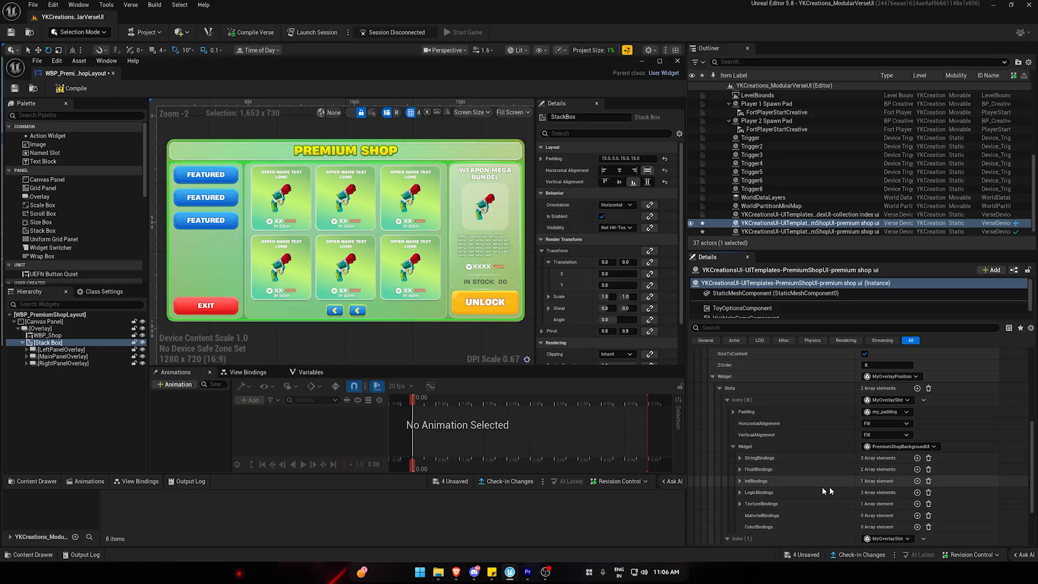
{"action": "left_click", "coordinate": [23, 343]}
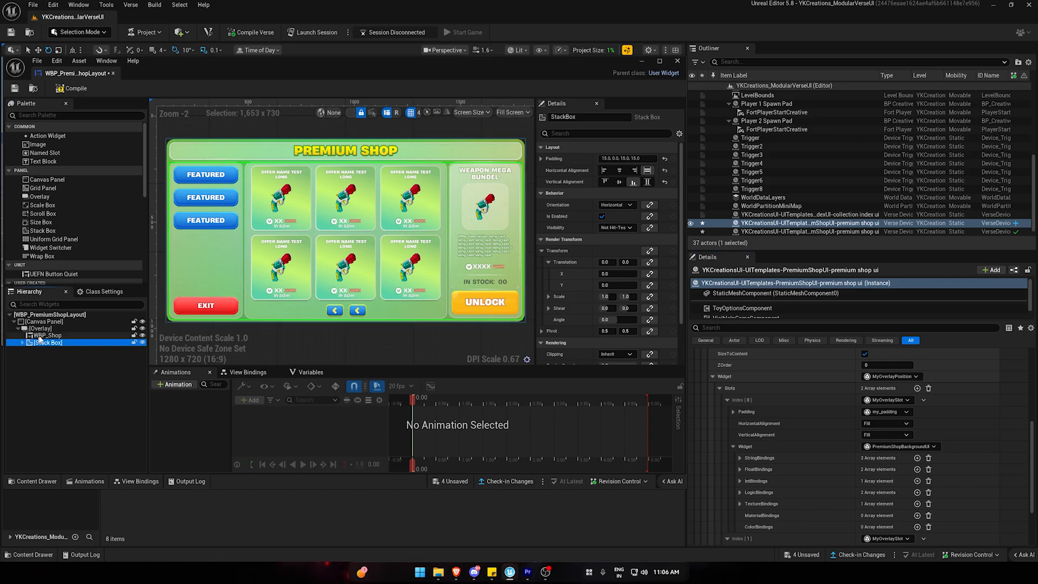
{"action": "left_click", "coordinate": [58, 337]}
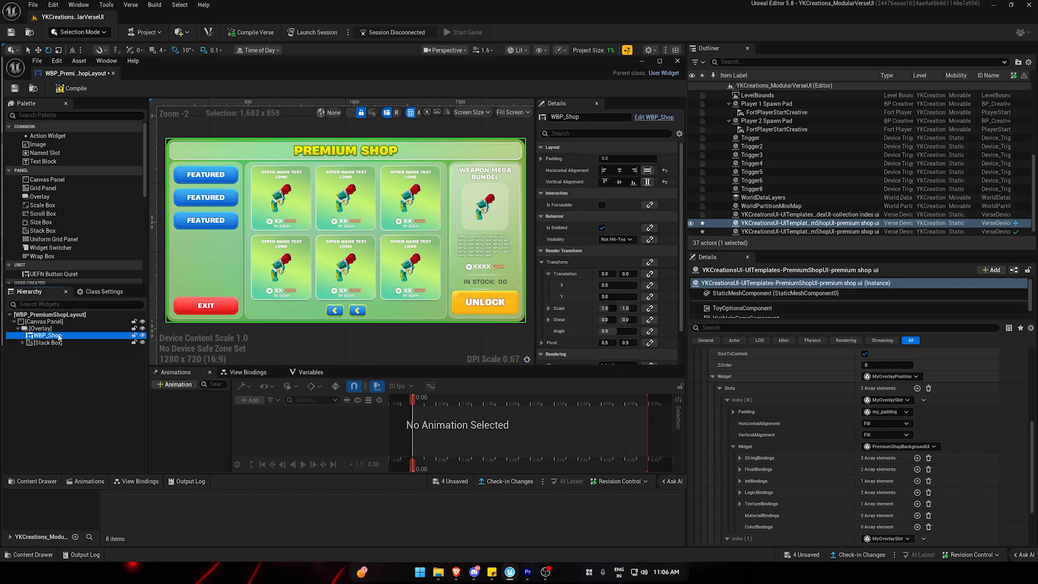
{"action": "left_click", "coordinate": [669, 118]}
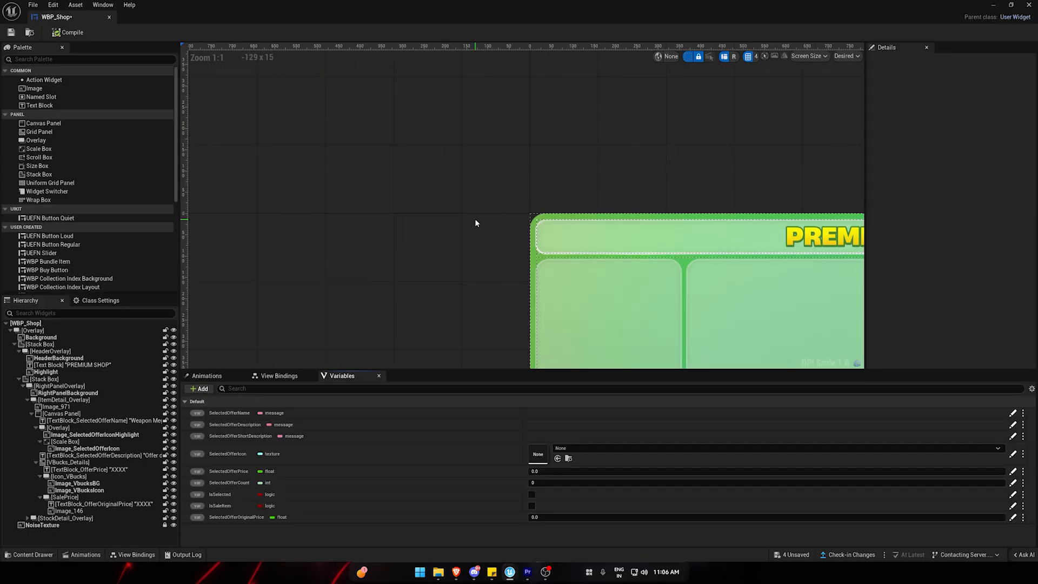
{"action": "right_click_drag", "start_coordinate": [415, 184], "coordinate": [276, 79]}
{"action": "scroll", "coordinate": [346, 150], "scroll_direction": "down", "scroll_amount": 6}
{"action": "scroll", "coordinate": [454, 171], "scroll_direction": "up", "scroll_amount": 4}
{"action": "scroll", "coordinate": [454, 173], "scroll_direction": "down", "scroll_amount": 1}
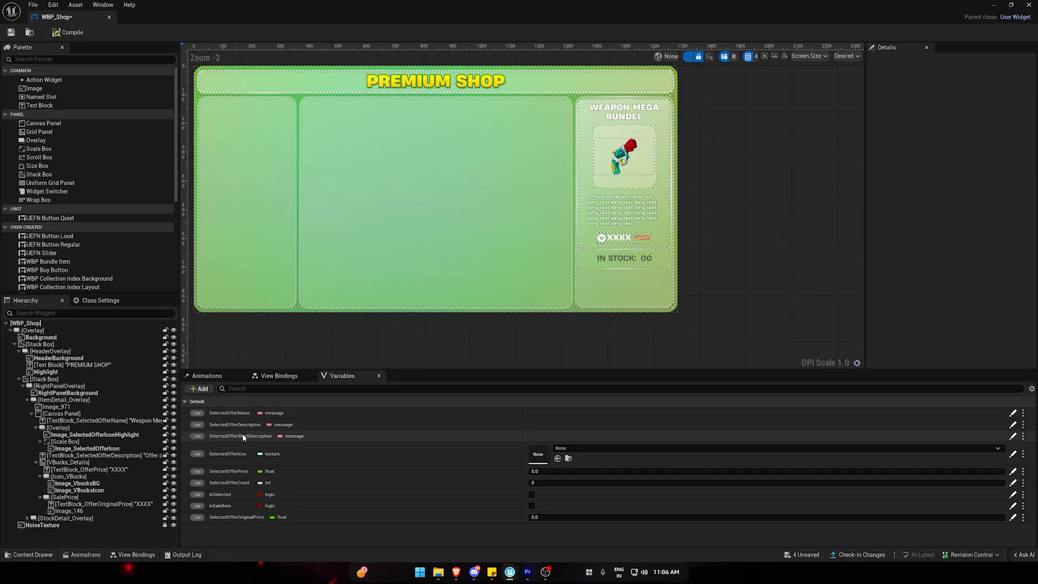
Compare the WBP_Shop message variables with the StringBindings entries of PremiumShopBackgroundUI, and close the WBP_Shop editor.
{"action": "left_click_drag", "start_coordinate": [376, 16], "coordinate": [197, 103]}
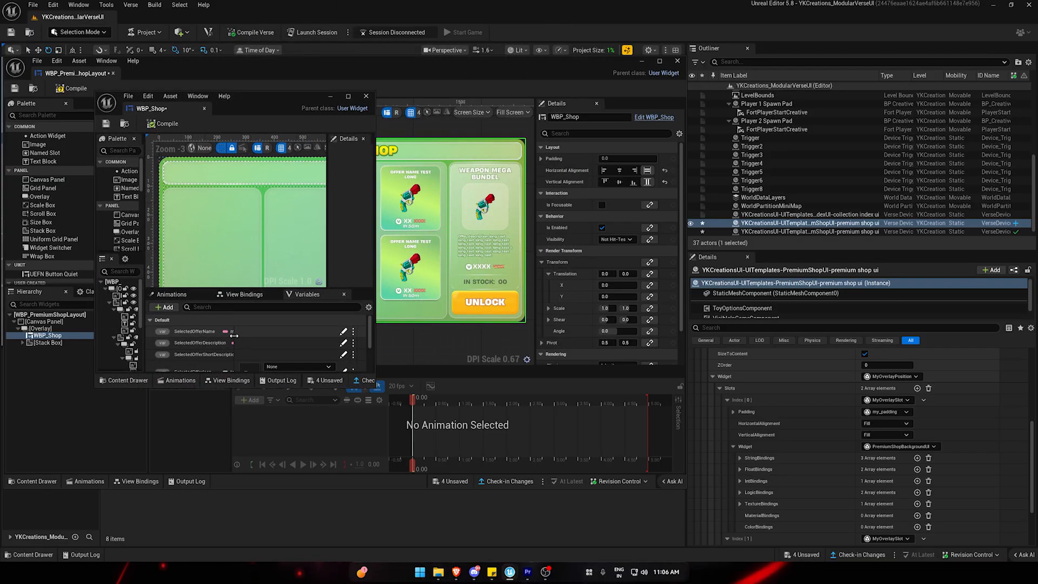
{"action": "left_click_drag", "start_coordinate": [238, 339], "coordinate": [308, 345]}
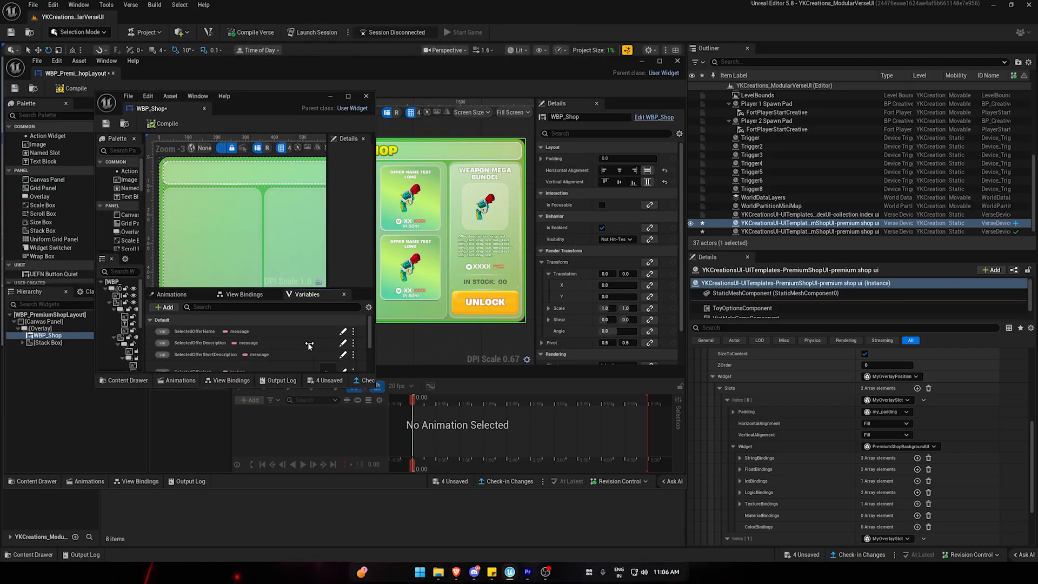
{"action": "left_click", "coordinate": [739, 458]}
{"action": "scroll", "coordinate": [785, 470], "scroll_direction": "down", "scroll_amount": 2}
{"action": "left_click", "coordinate": [886, 445]}
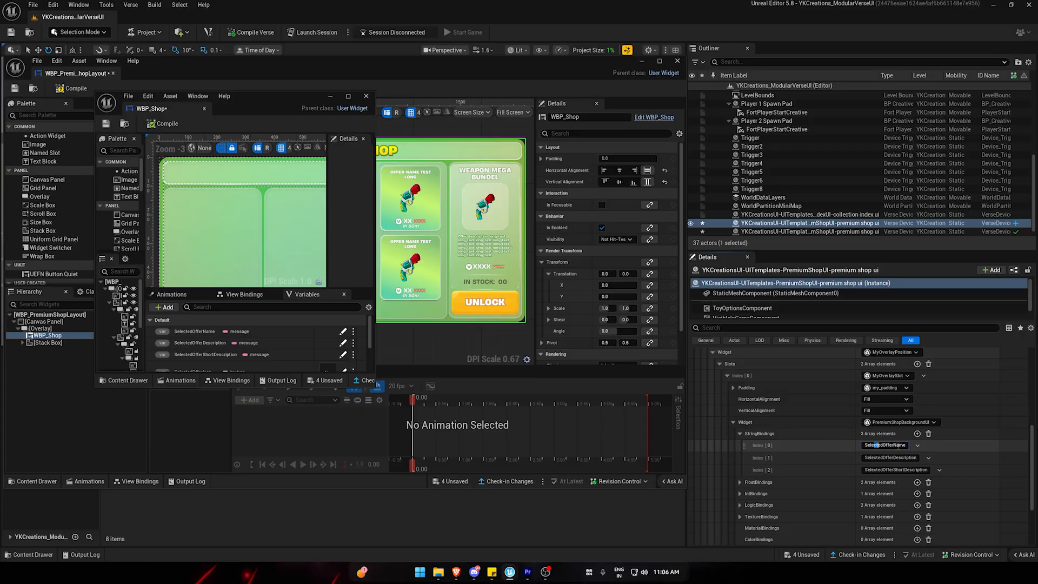
{"action": "left_click_drag", "start_coordinate": [876, 445], "coordinate": [893, 458]}
{"action": "left_click", "coordinate": [903, 471]}
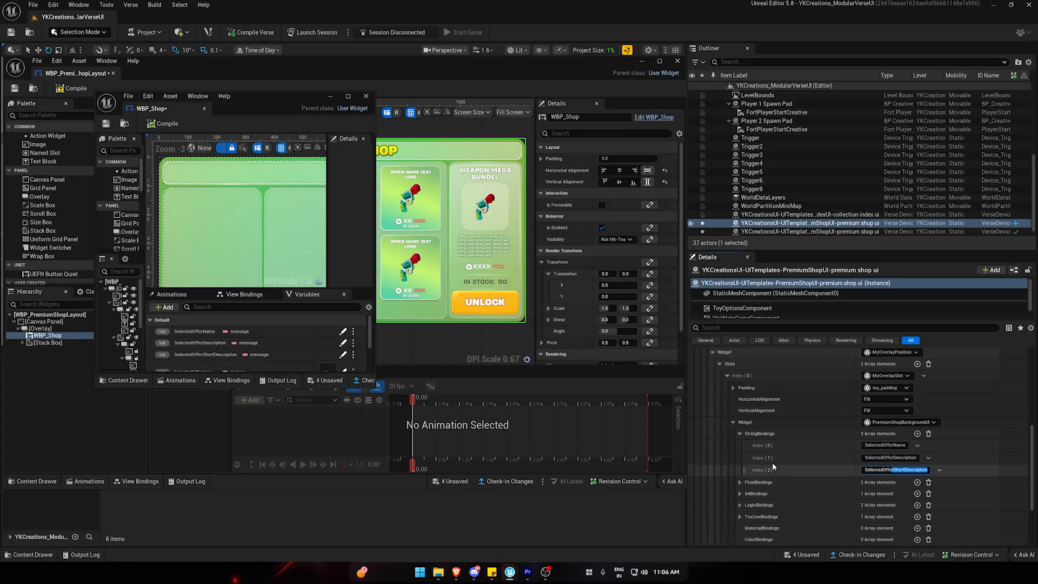
{"action": "left_click", "coordinate": [734, 422]}
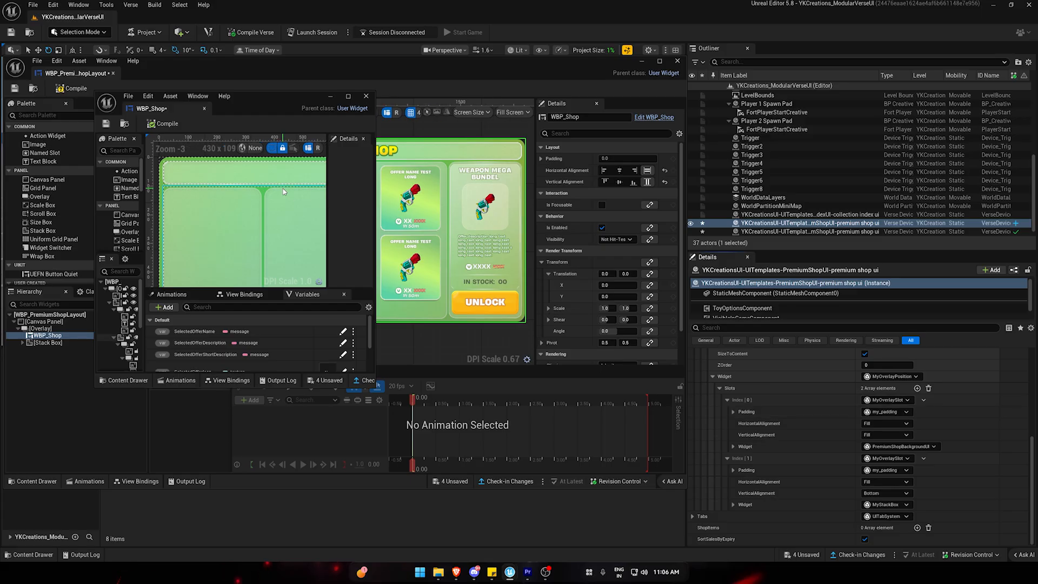
{"action": "left_click", "coordinate": [367, 96]}
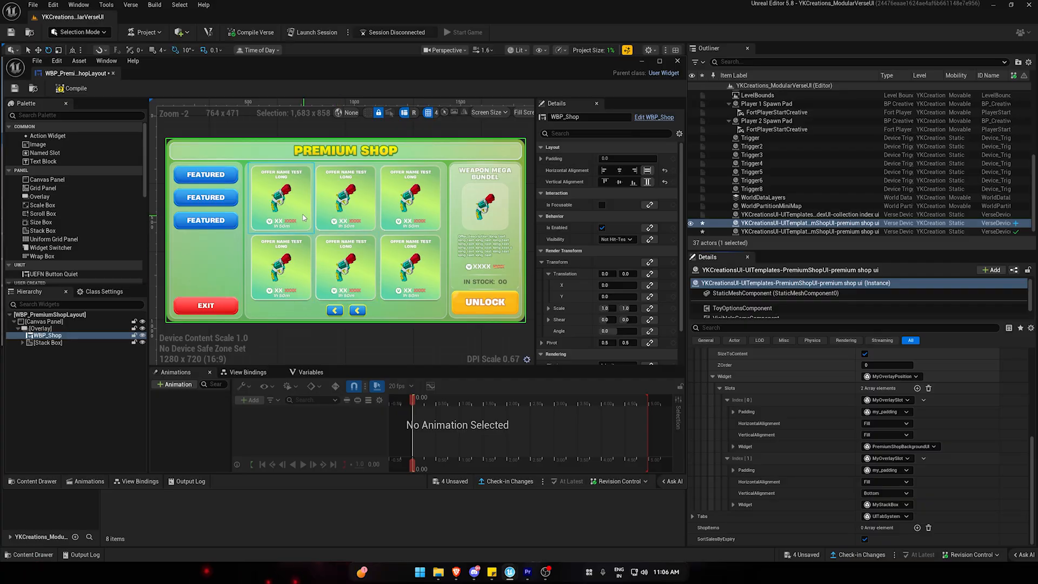
Select the three offer items in the upper row and the three Featured tab buttons to examine their place in the layout hierarchy.
{"action": "left_click", "coordinate": [287, 203]}
{"action": "left_click", "coordinate": [347, 202]}
{"action": "left_click", "coordinate": [408, 205]}
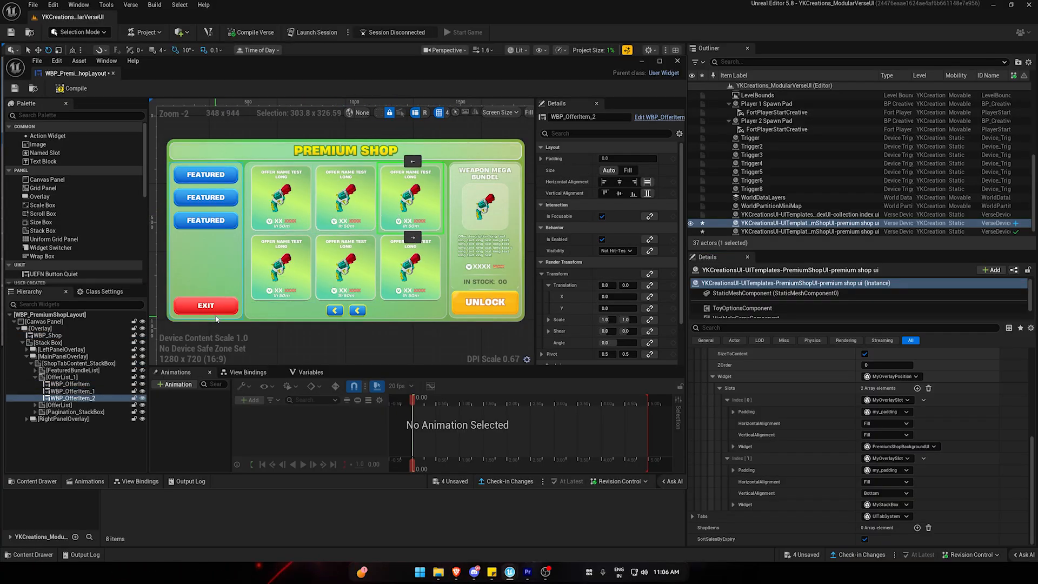
{"action": "left_click", "coordinate": [228, 226]}
{"action": "left_click", "coordinate": [227, 201]}
{"action": "left_click", "coordinate": [223, 177]}
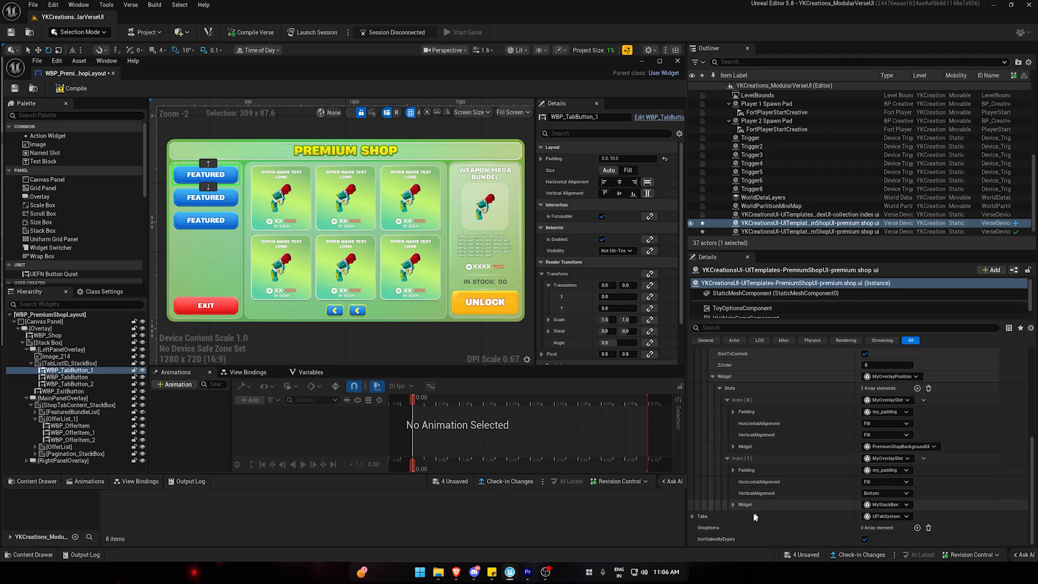
Expand the shop device's Tabs setting to examine its container IDs and tab entries, collapse it, and clear the widget selection.
{"action": "left_click", "coordinate": [692, 516]}
{"action": "scroll", "coordinate": [711, 490], "scroll_direction": "down", "scroll_amount": 2}
{"action": "left_click", "coordinate": [706, 516]}
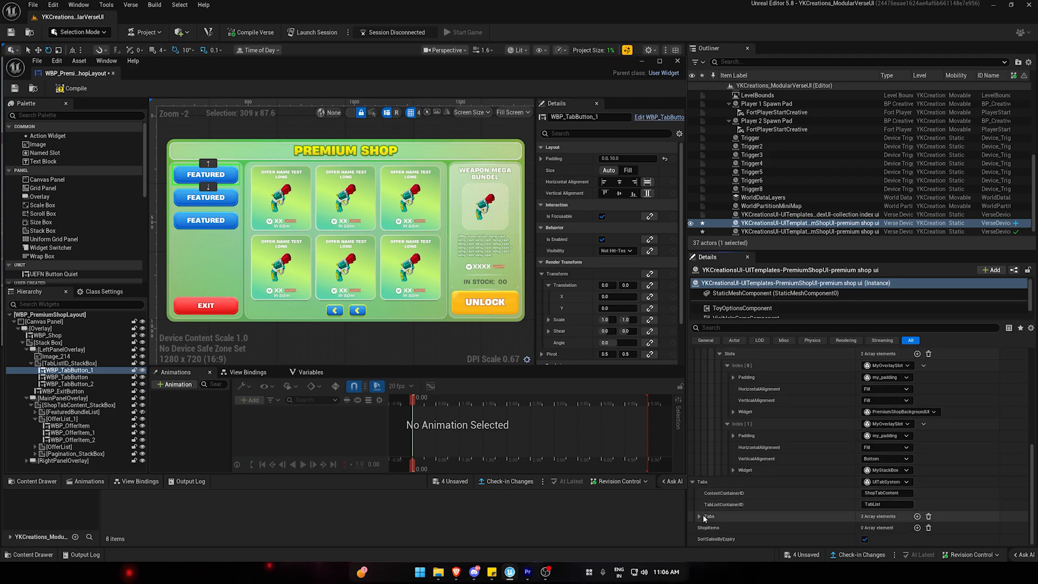
{"action": "scroll", "coordinate": [714, 508], "scroll_direction": "down", "scroll_amount": 2}
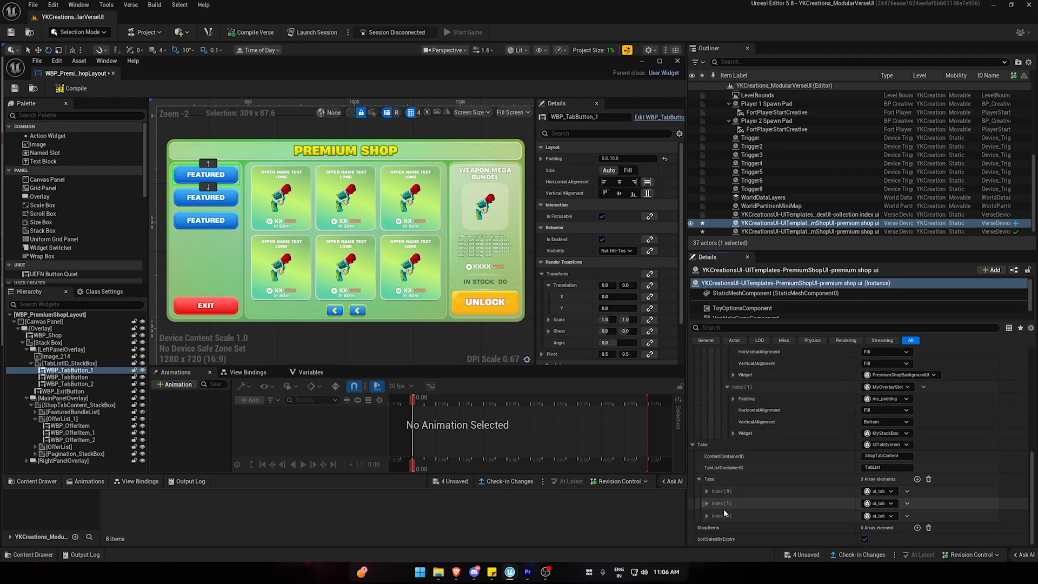
{"action": "scroll", "coordinate": [722, 476], "scroll_direction": "up", "scroll_amount": 3}
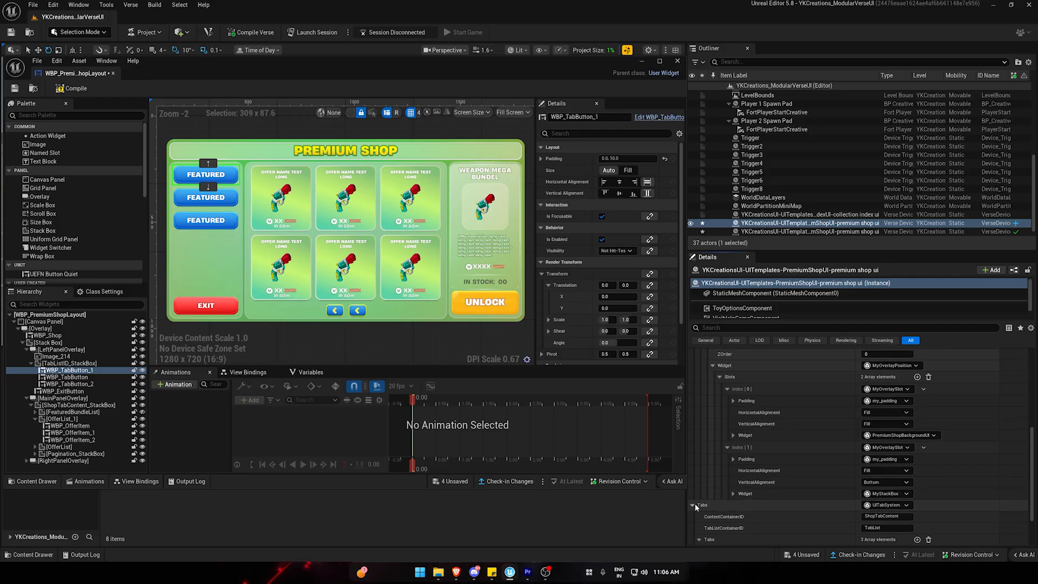
{"action": "left_click", "coordinate": [693, 505]}
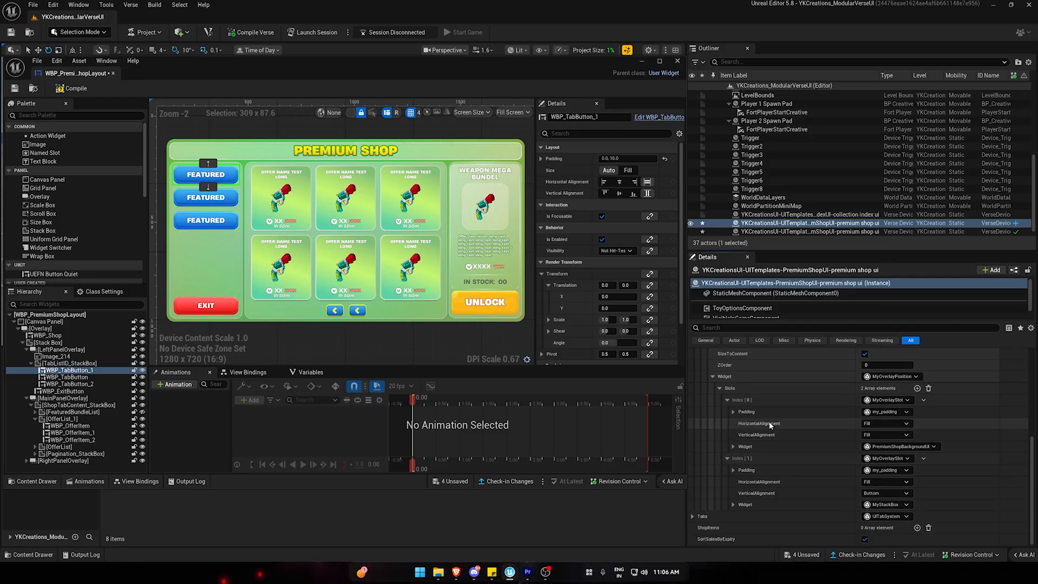
{"action": "left_click", "coordinate": [445, 358]}
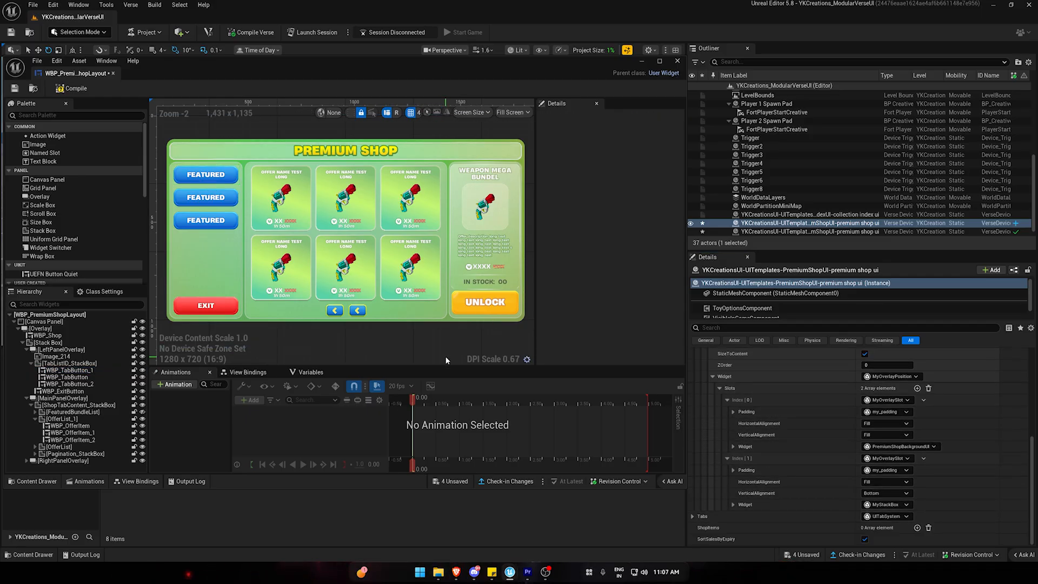